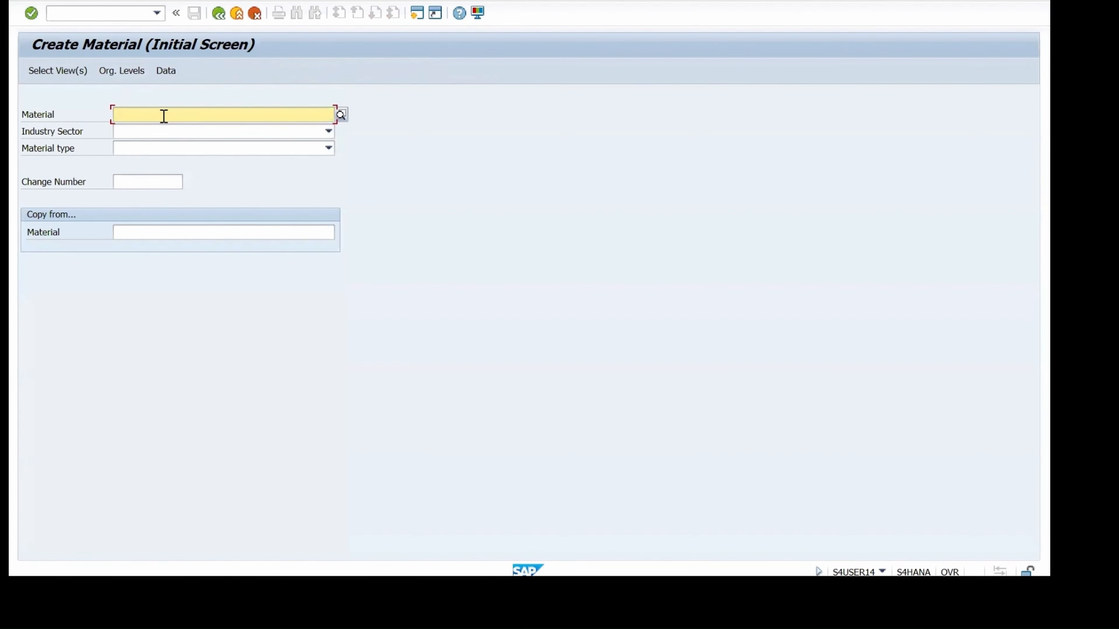
Enter material FG5 with industry sector M Mechanical engineering and material type FERT Finished Product.
click(138, 116)
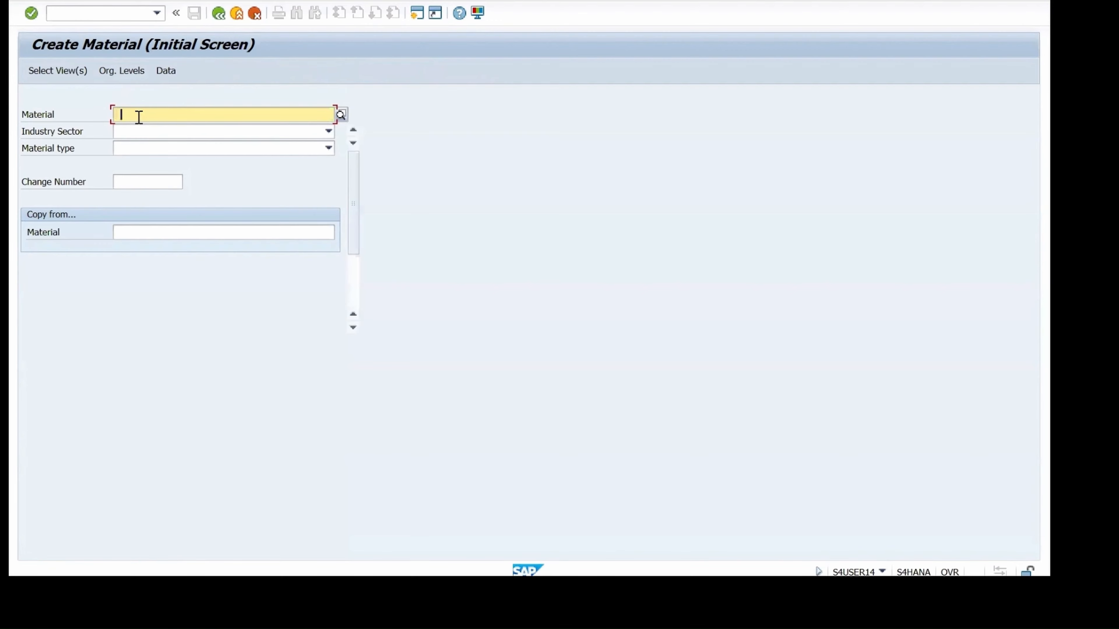
text(F)
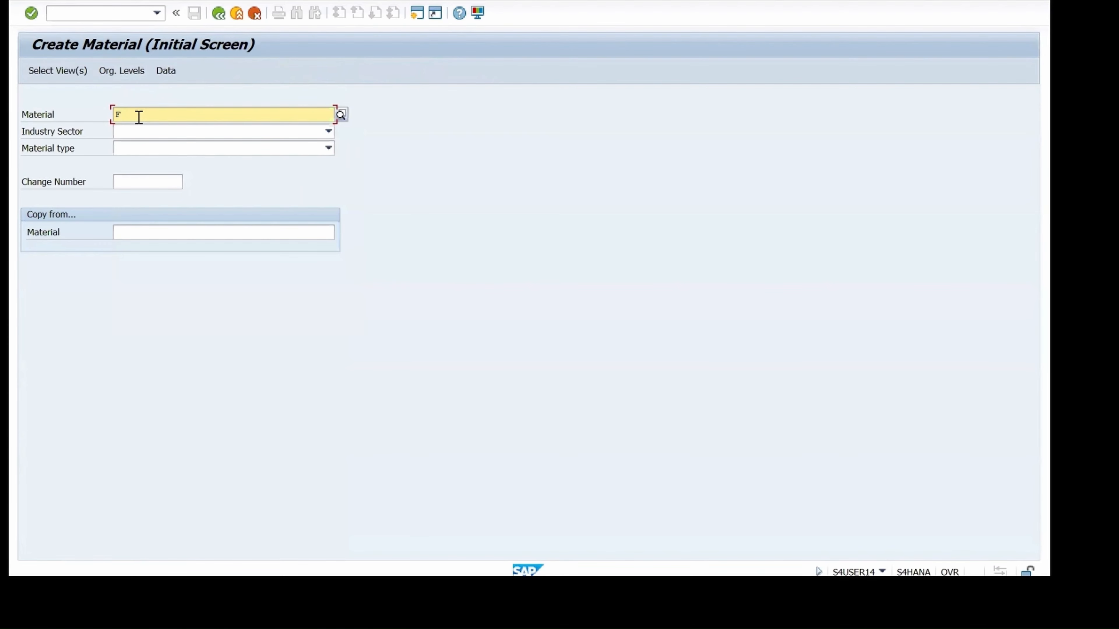
text(G5)
click(329, 132)
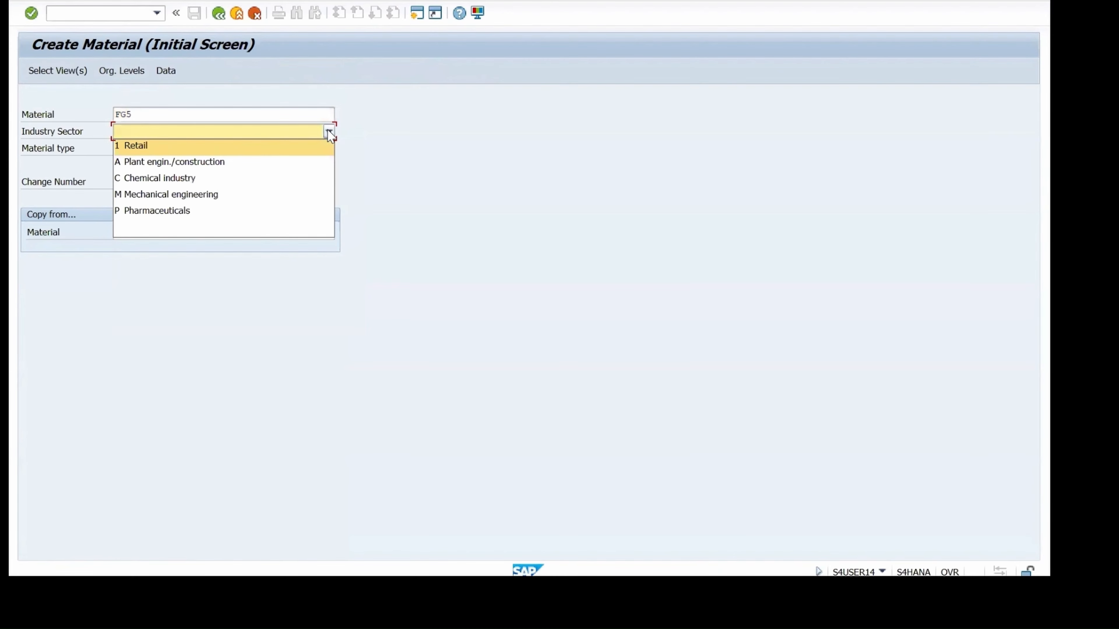
click(238, 196)
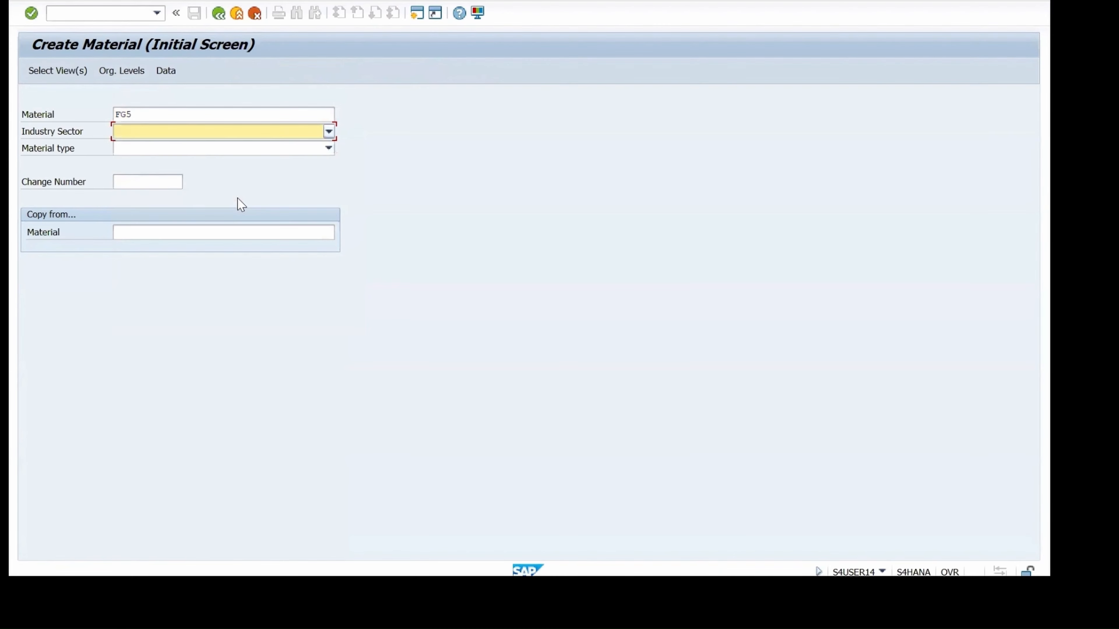
click(328, 148)
key(f)
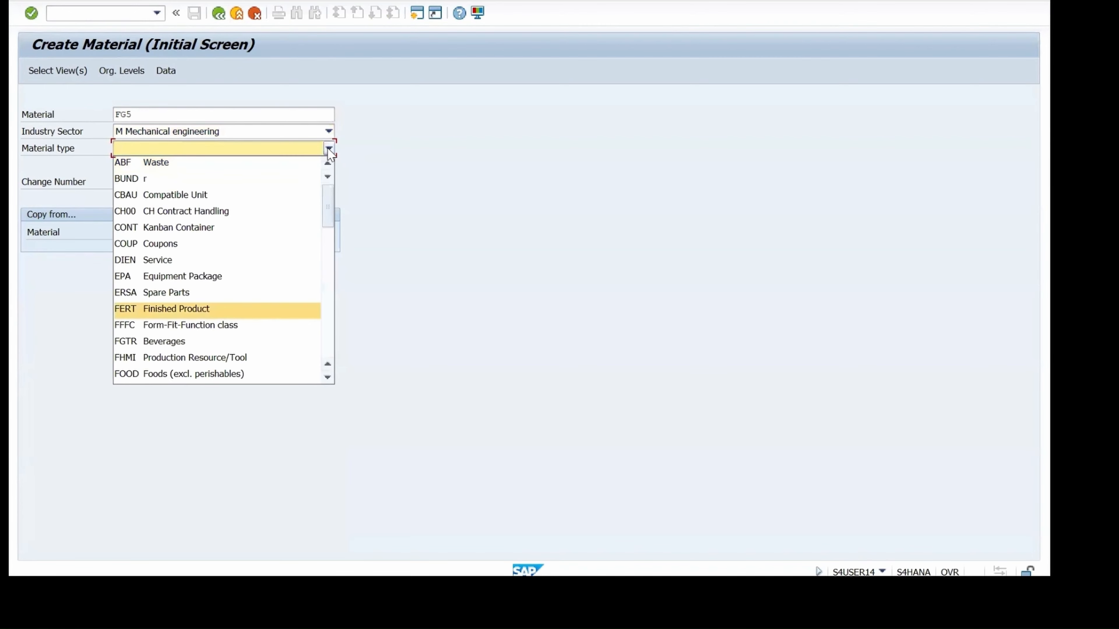
click(156, 310)
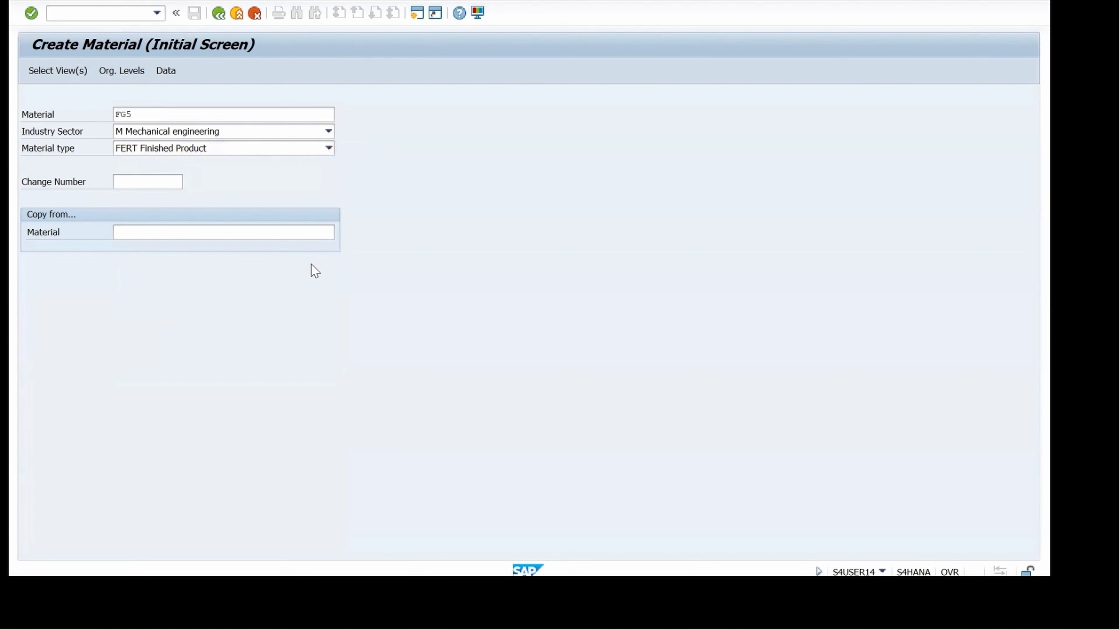
Proceed to the view selection, review the preselected basic data, sales, MRP, work scheduling, accounting and costing views, and accept them.
key(Return)
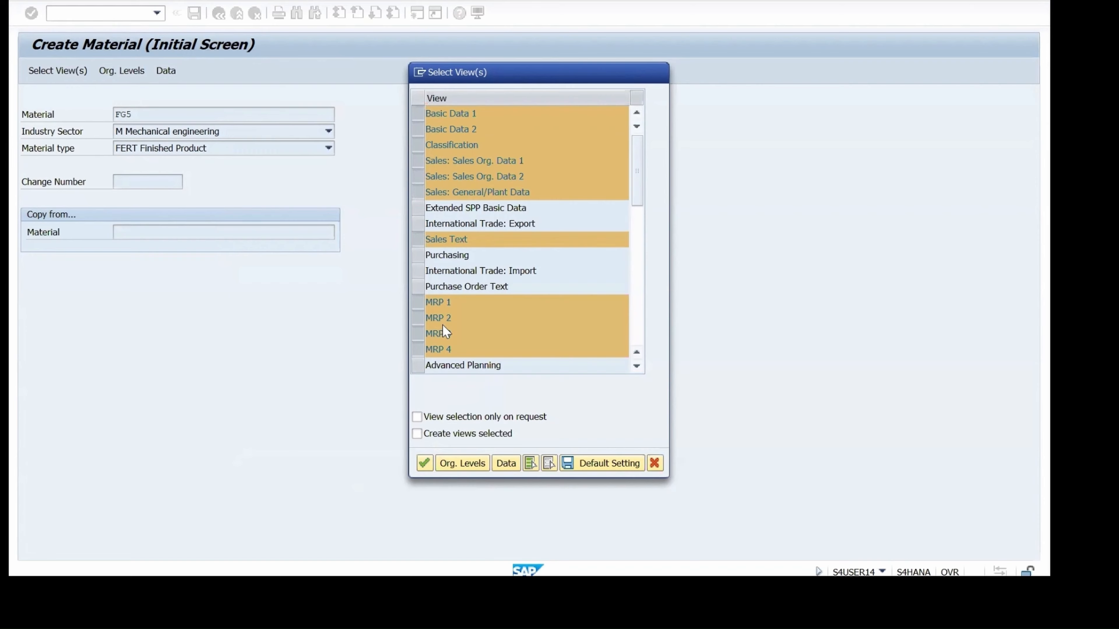
scroll(442, 324, down, 2)
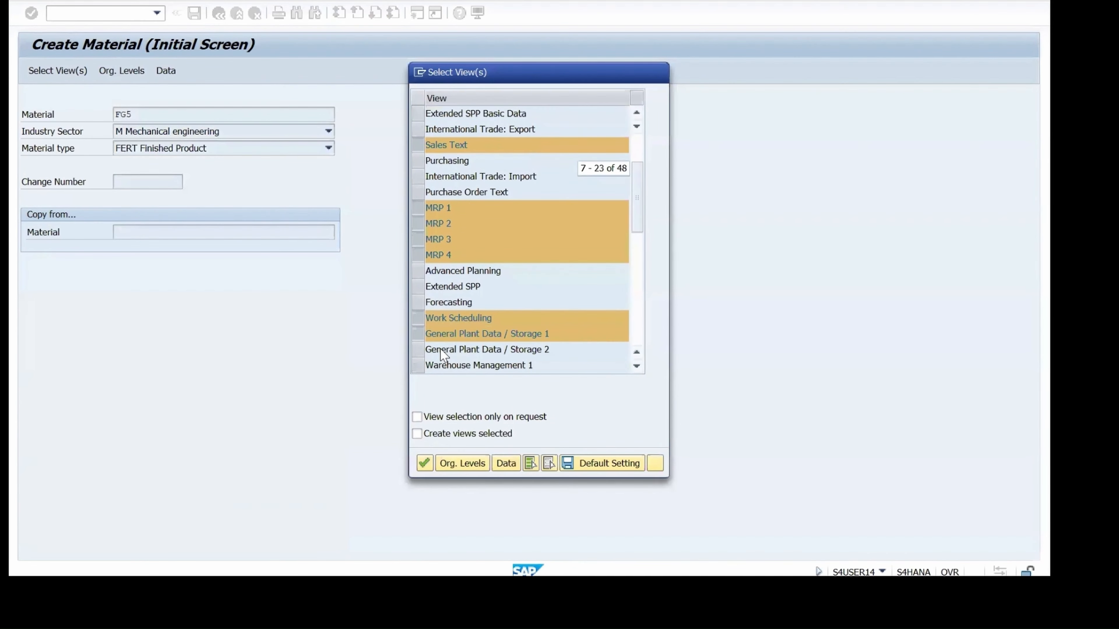
scroll(430, 349, down, 1)
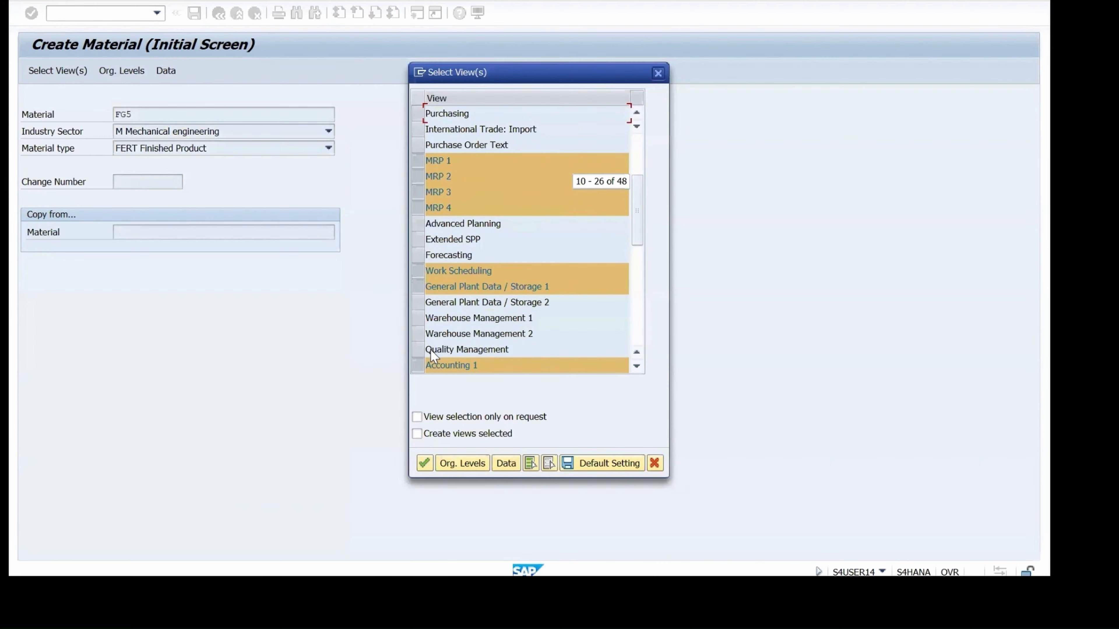
scroll(430, 349, down, 3)
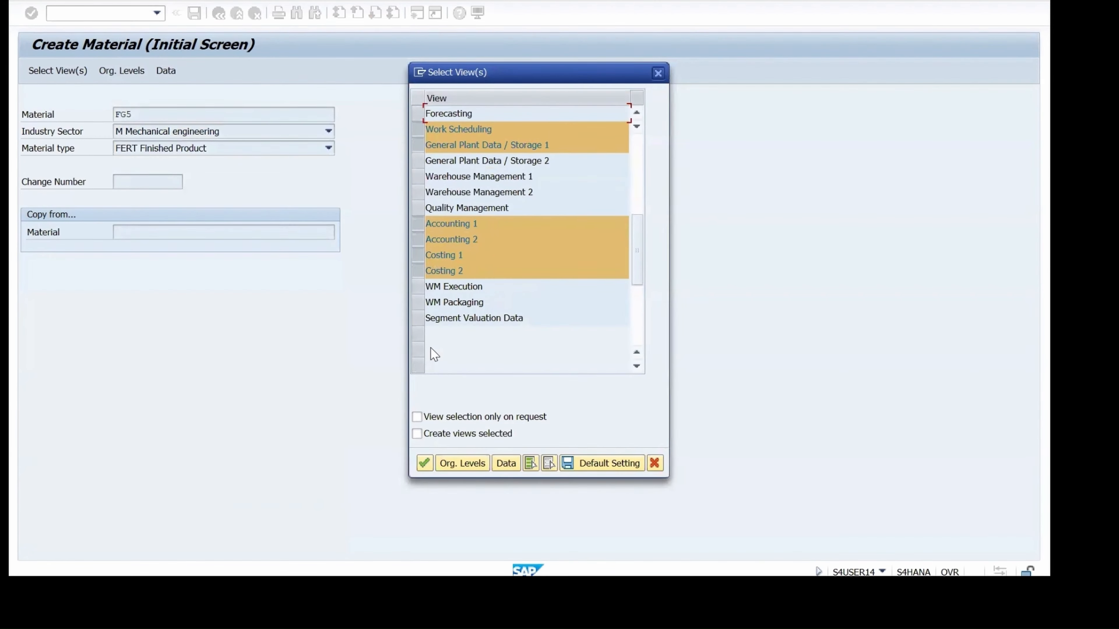
scroll(433, 354, up, 1)
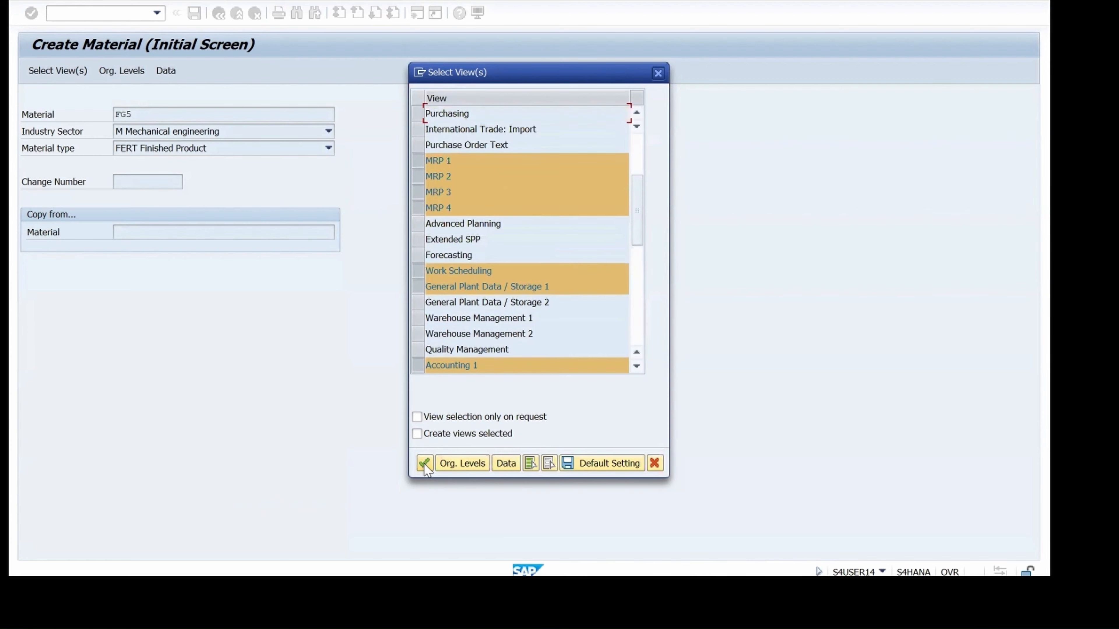
click(424, 464)
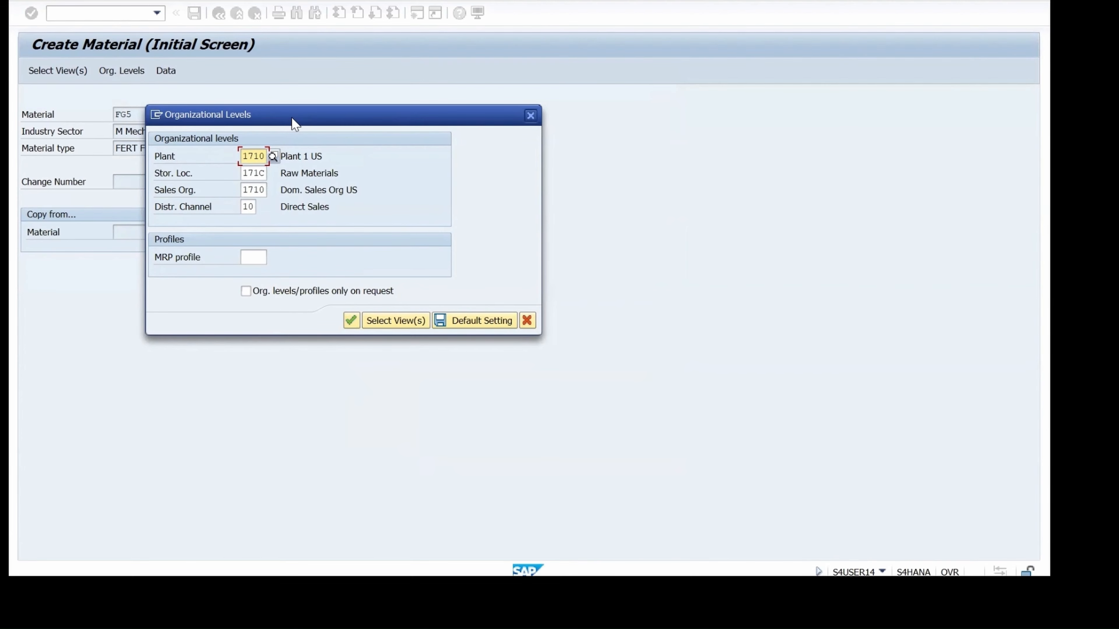
Change the storage location to 171A in the organizational levels and confirm them.
drag(291, 117, 412, 179)
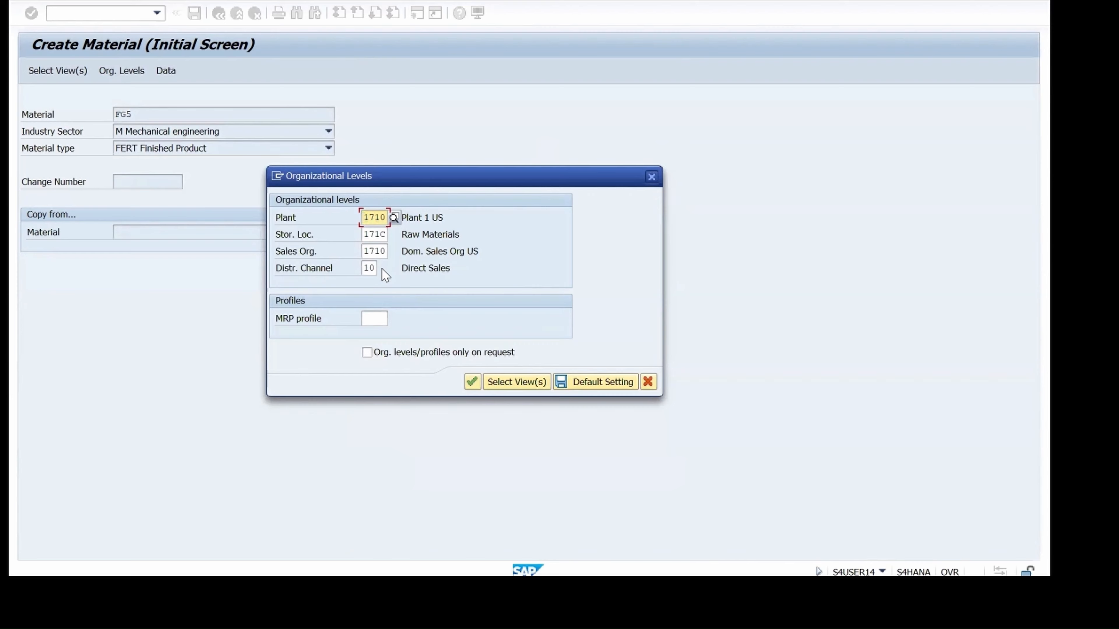
click(386, 236)
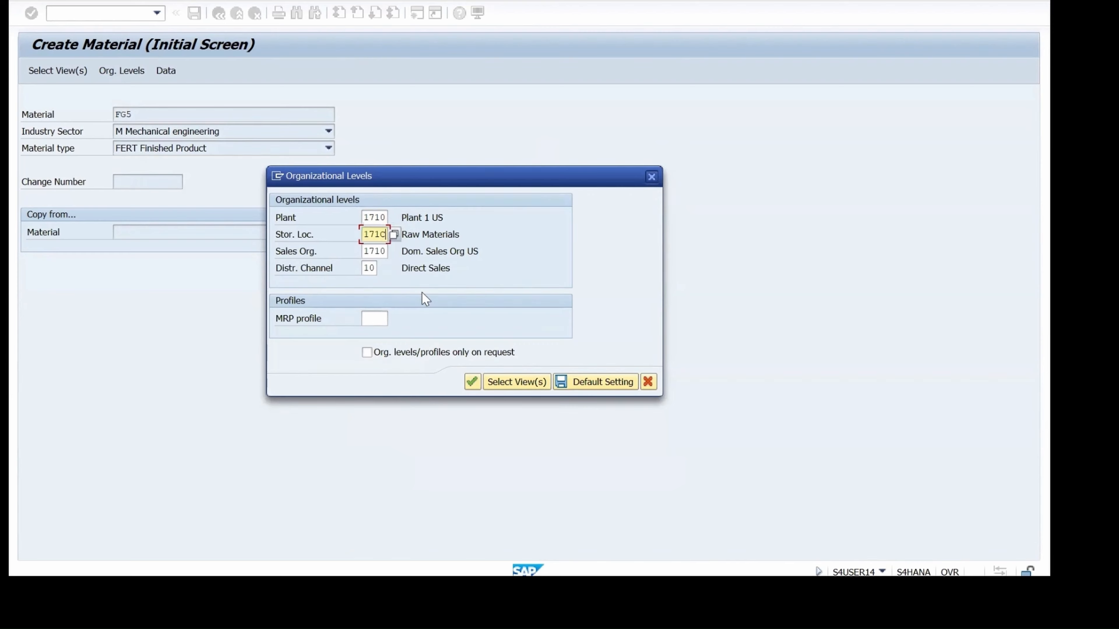
key(BackSpace)
text(A)
key(Return)
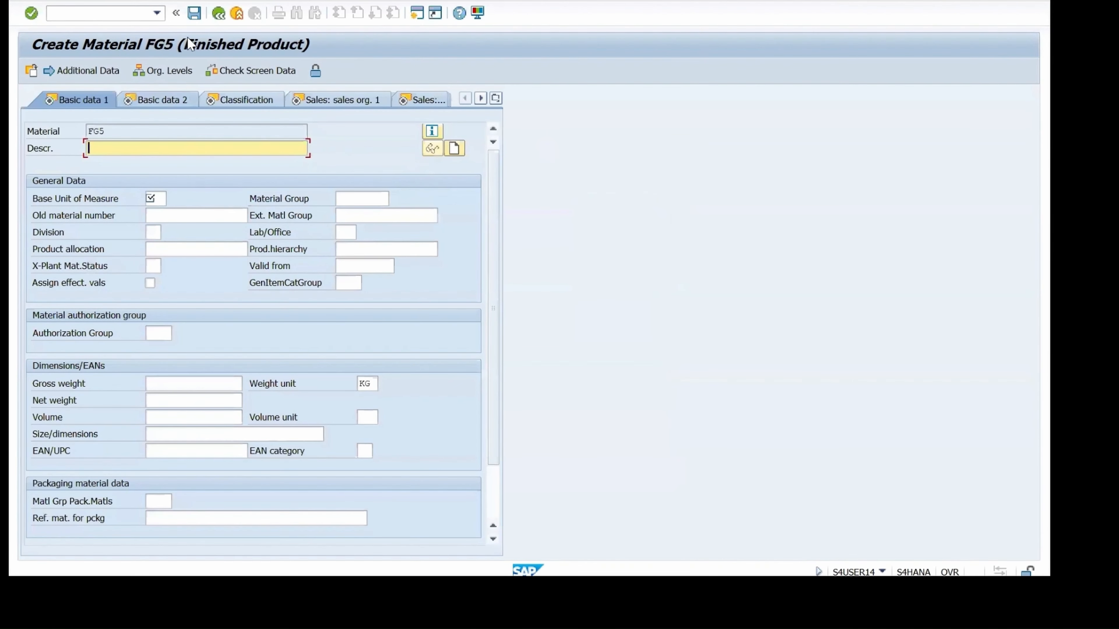
Set the material description to "Finsihed Material 5" and the base unit of measure to PC.
click(130, 131)
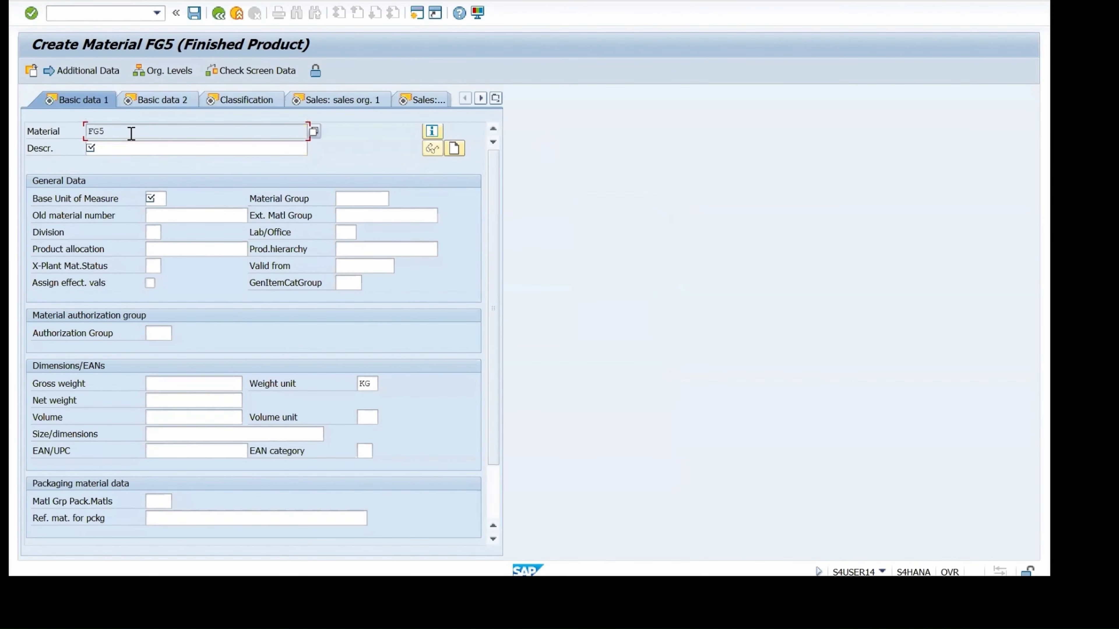
click(124, 149)
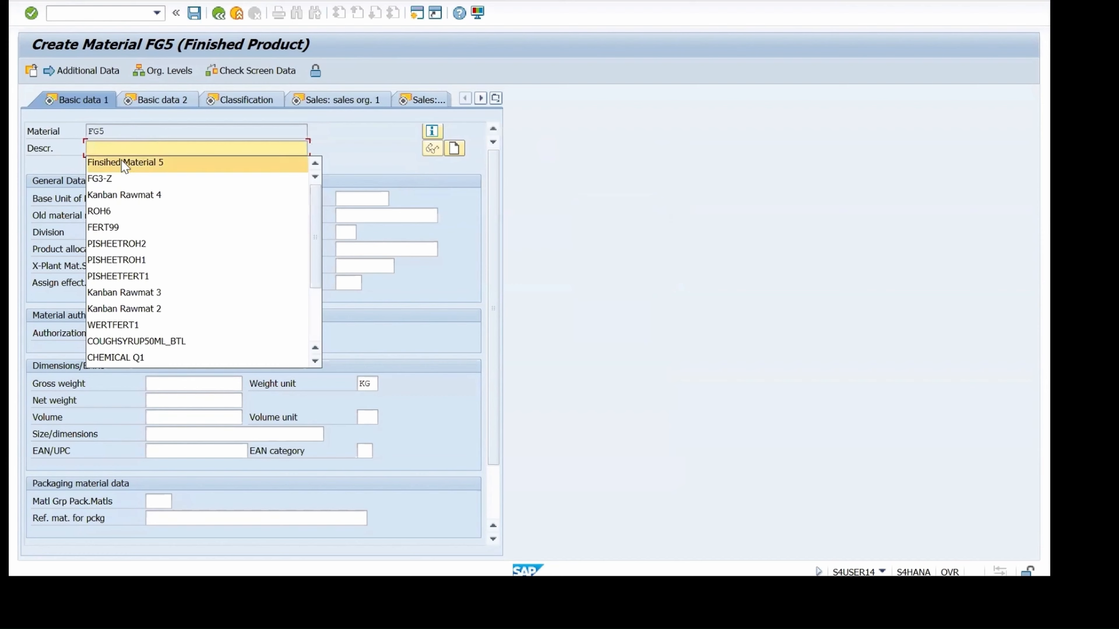
click(120, 160)
key(BackSpace)
text(5)
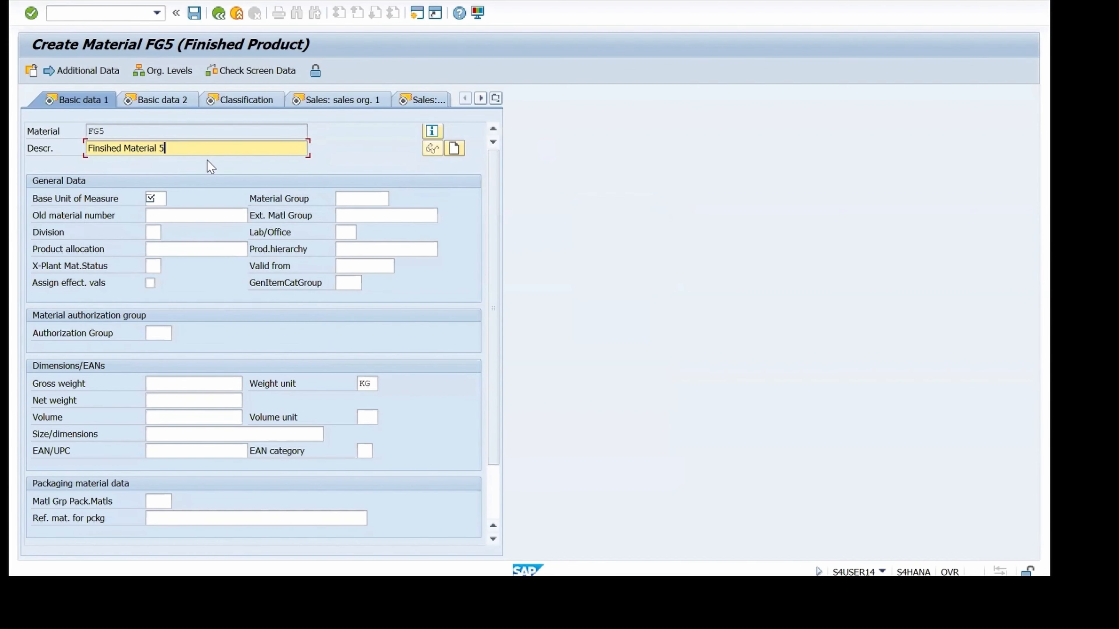
click(156, 199)
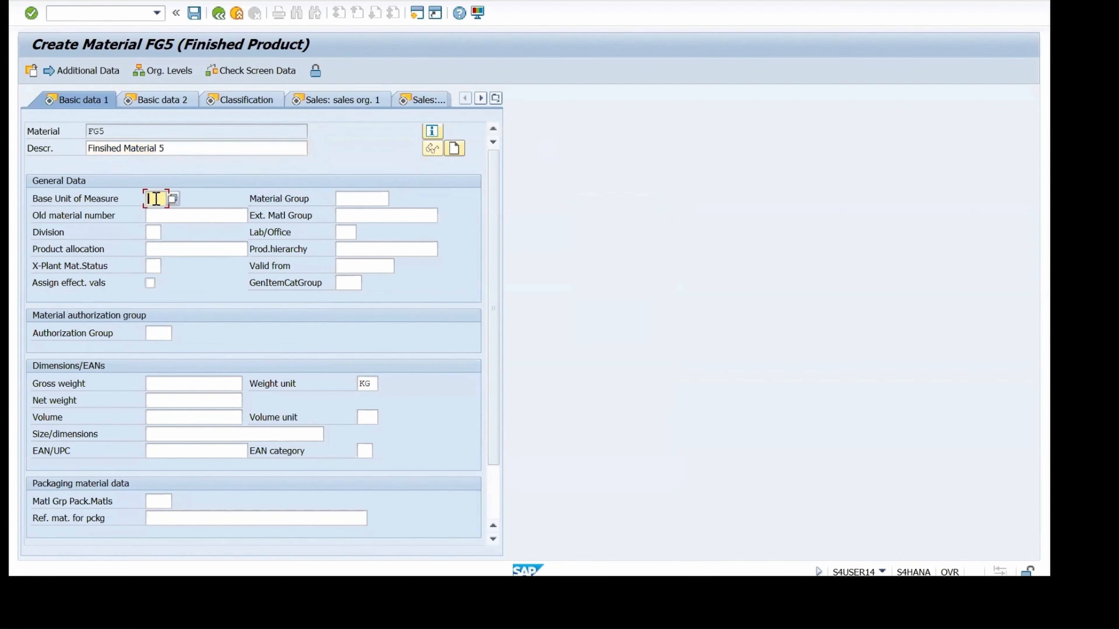
click(156, 200)
click(159, 210)
Set the material group to L004, choosing Finished Goods from the full list of material groups.
click(367, 201)
click(366, 200)
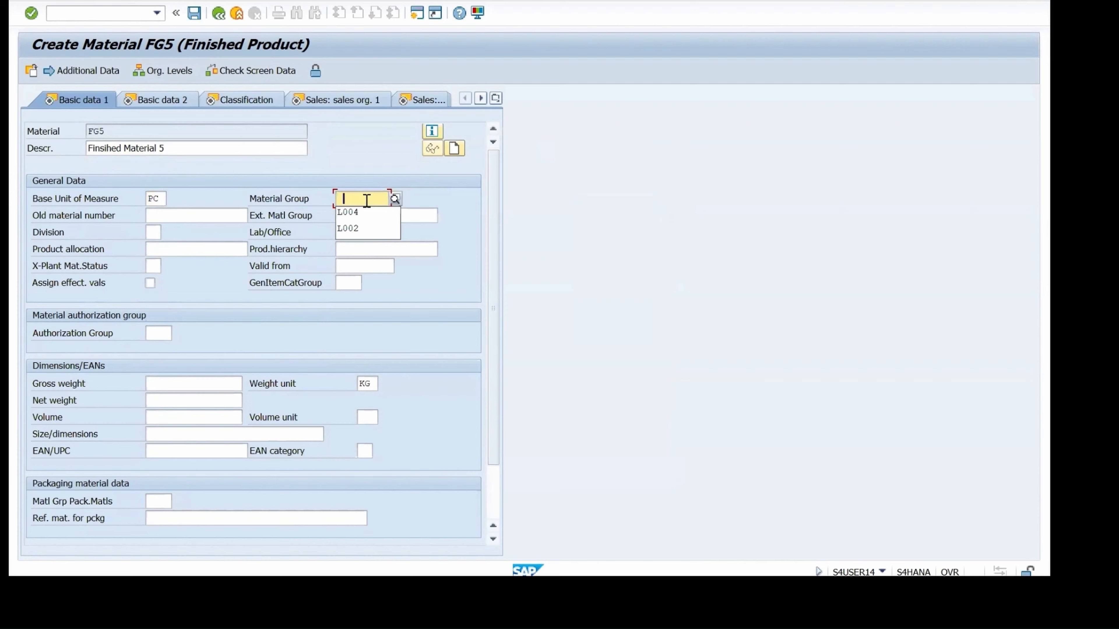
click(366, 212)
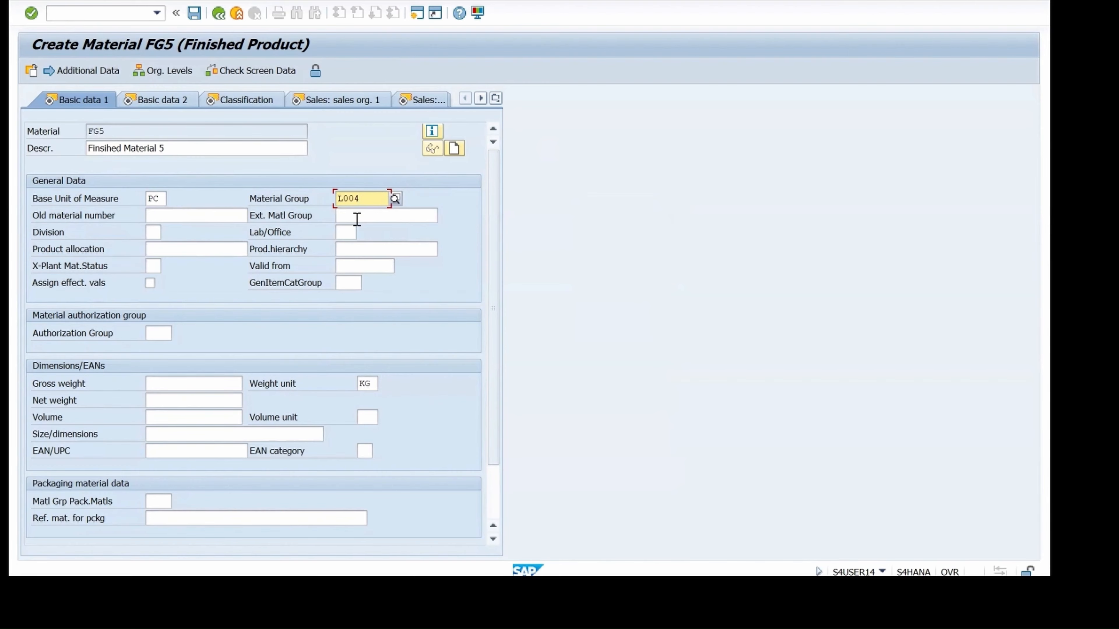
click(395, 199)
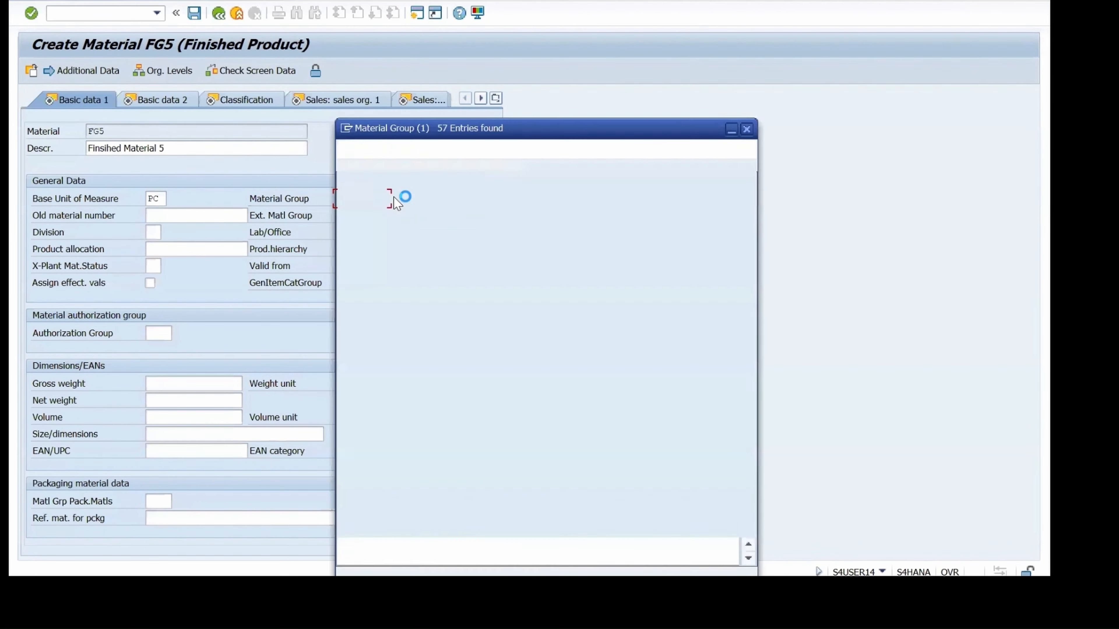
scroll(370, 265, down, 5)
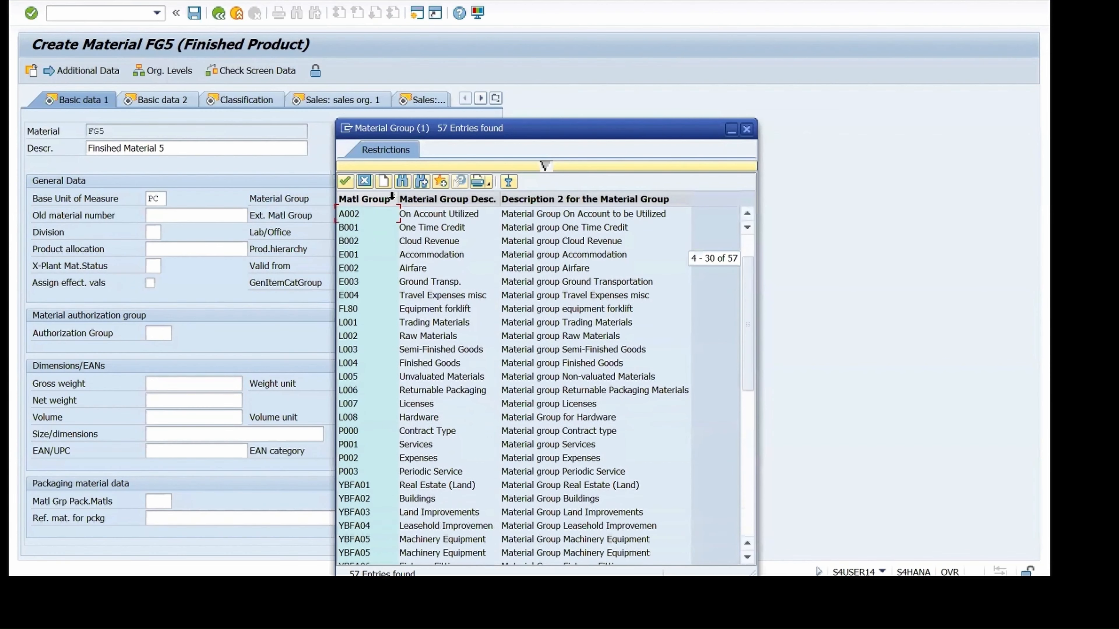
scroll(357, 278, up, 1)
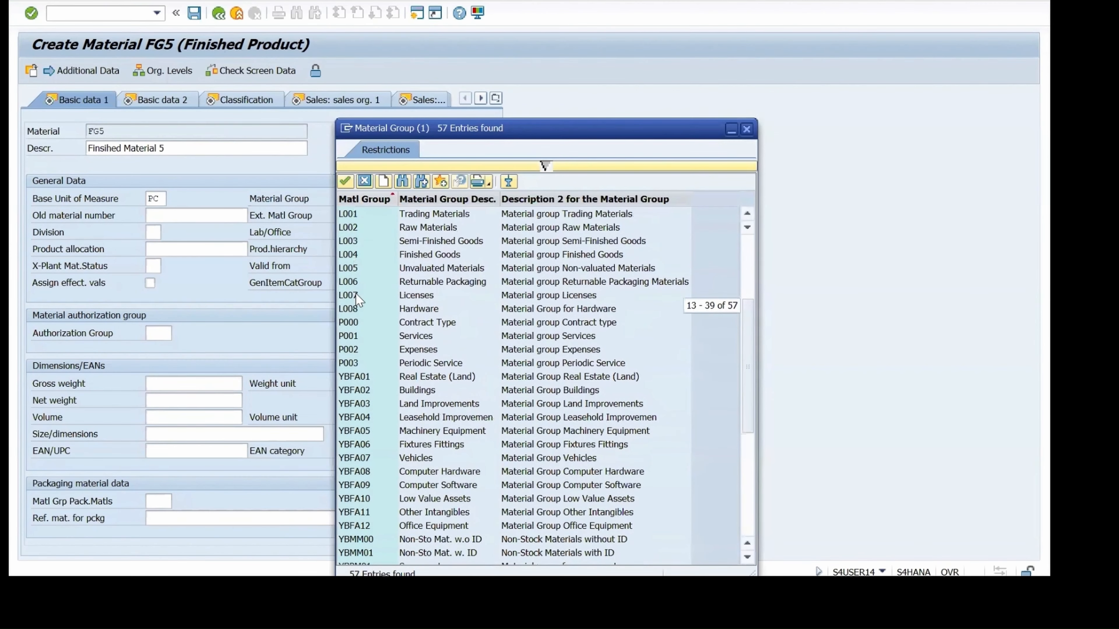
click(349, 257)
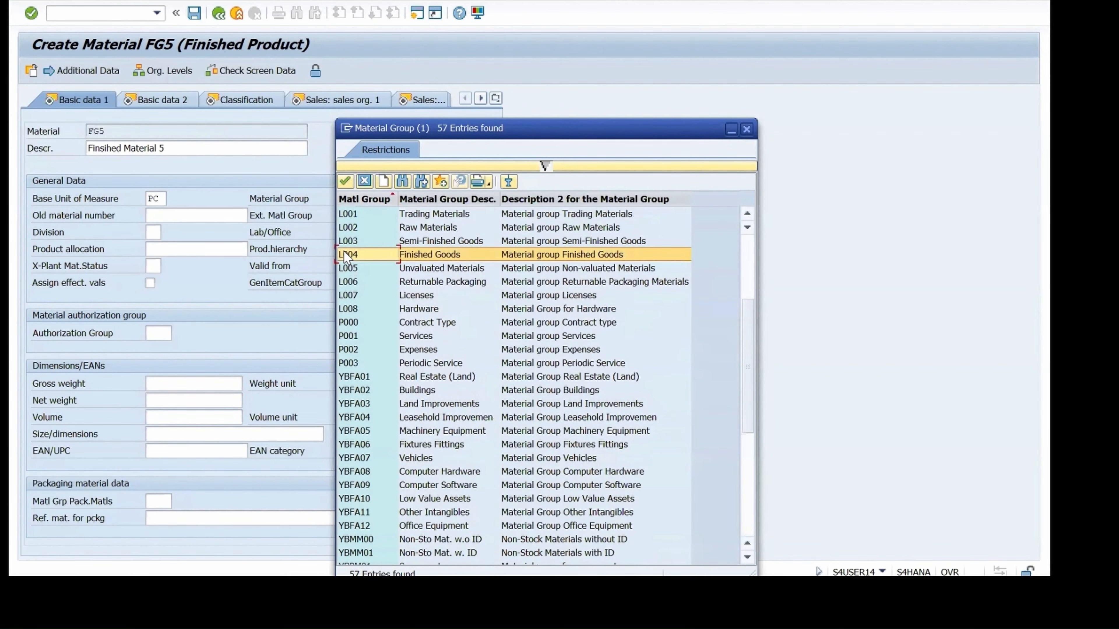
double_click(367, 258)
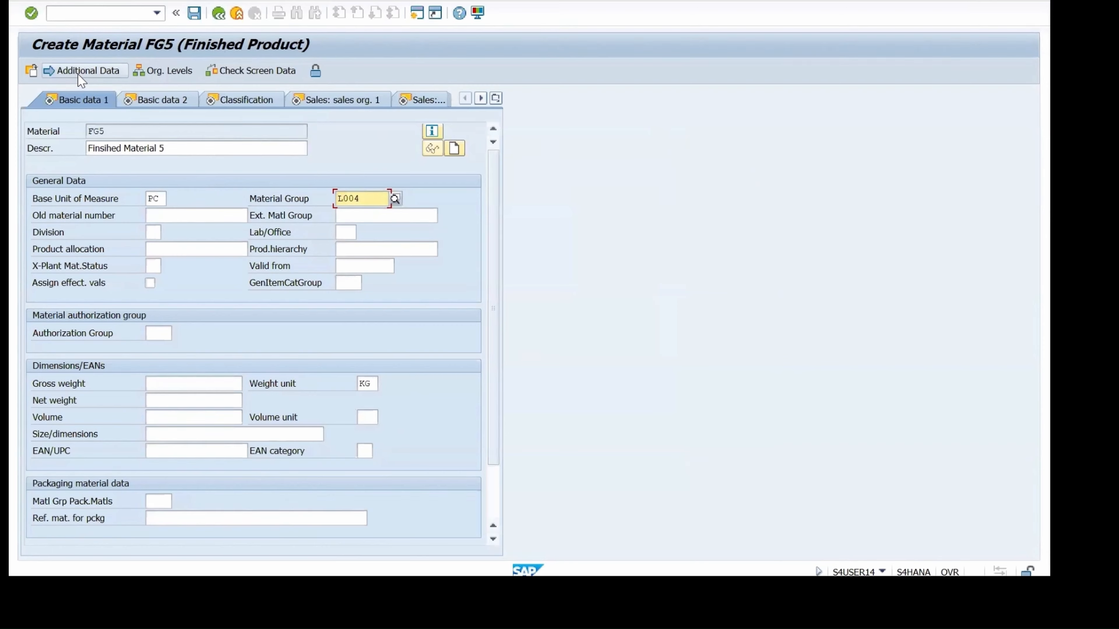
Enter a gross weight of 1.1 and a net weight of 1, and continue to the Basic data 2 view.
click(175, 382)
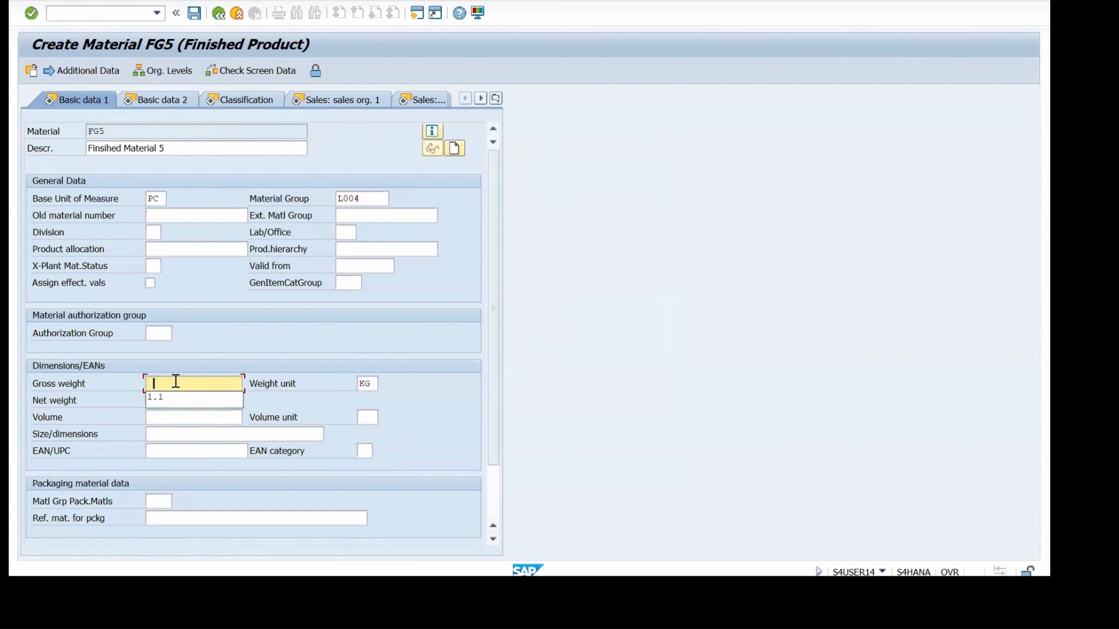
click(168, 398)
click(168, 402)
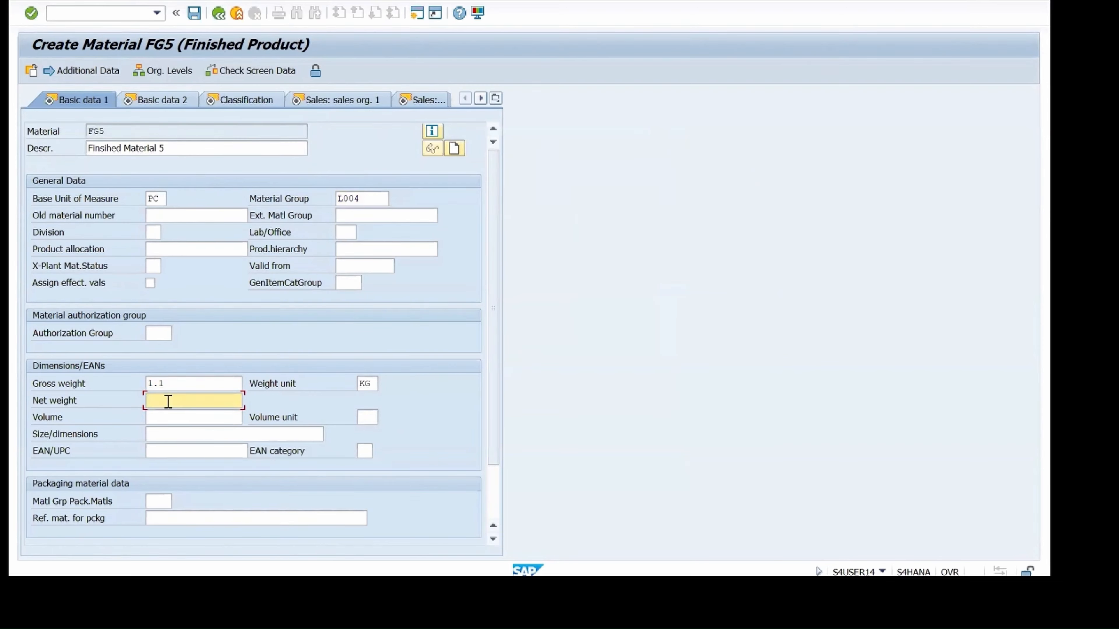
click(163, 416)
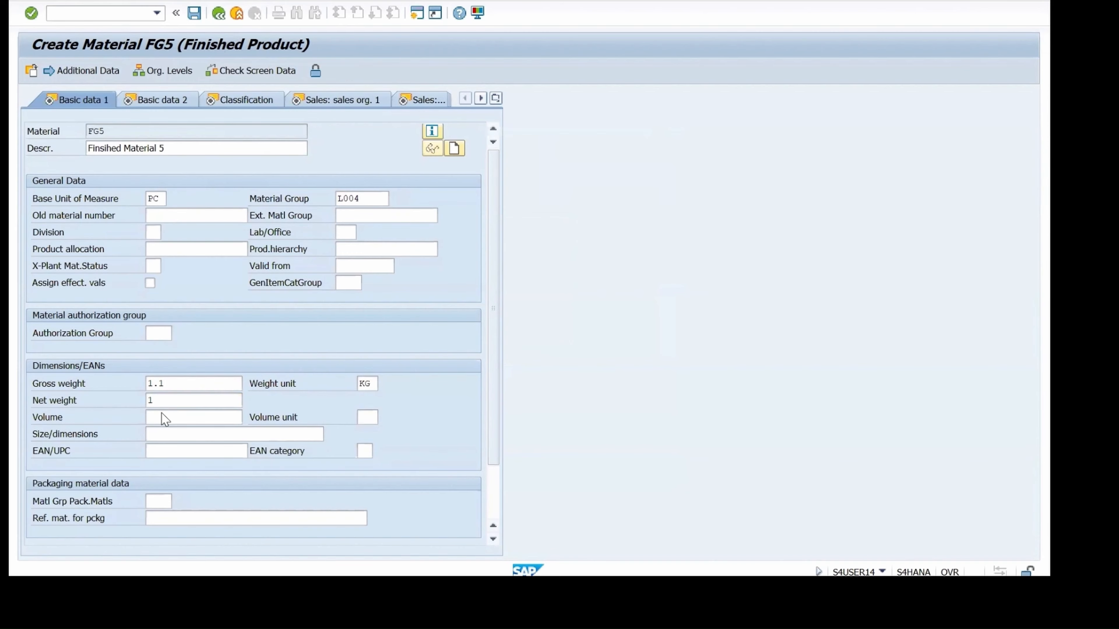
key(Return)
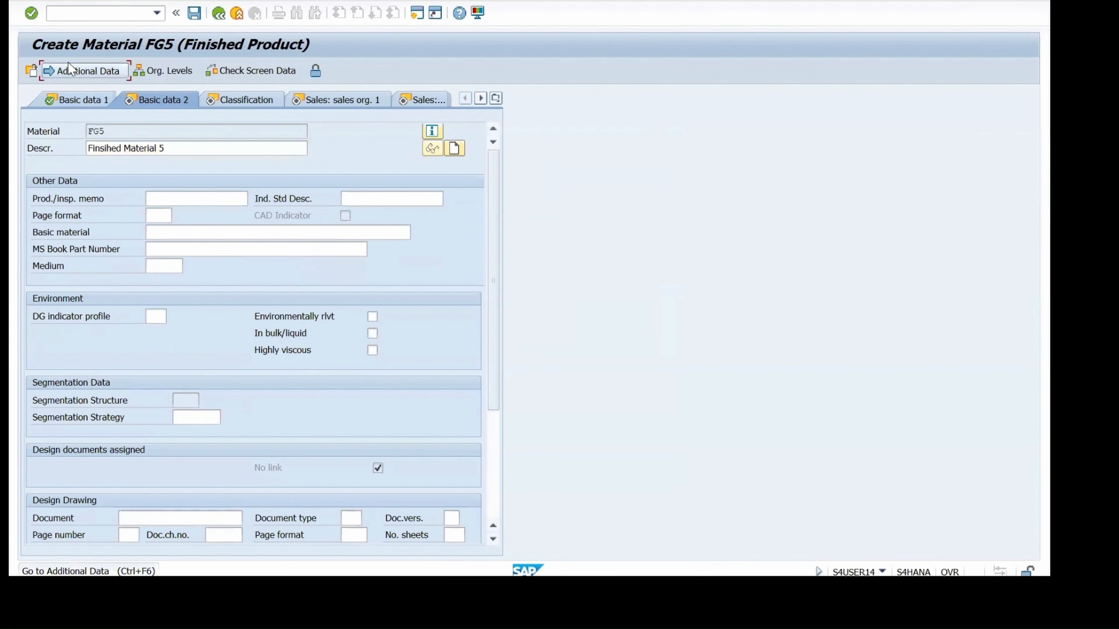
Add a DE language description "Finsihed Material 5" in the additional data and return to the main data.
click(68, 62)
click(64, 197)
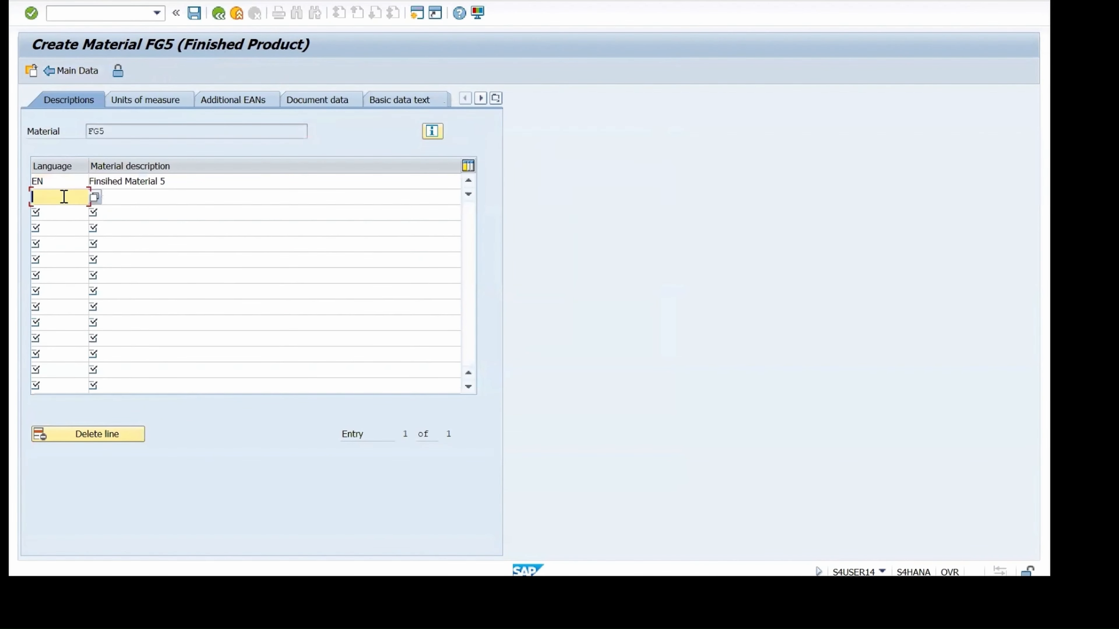
click(46, 210)
click(167, 182)
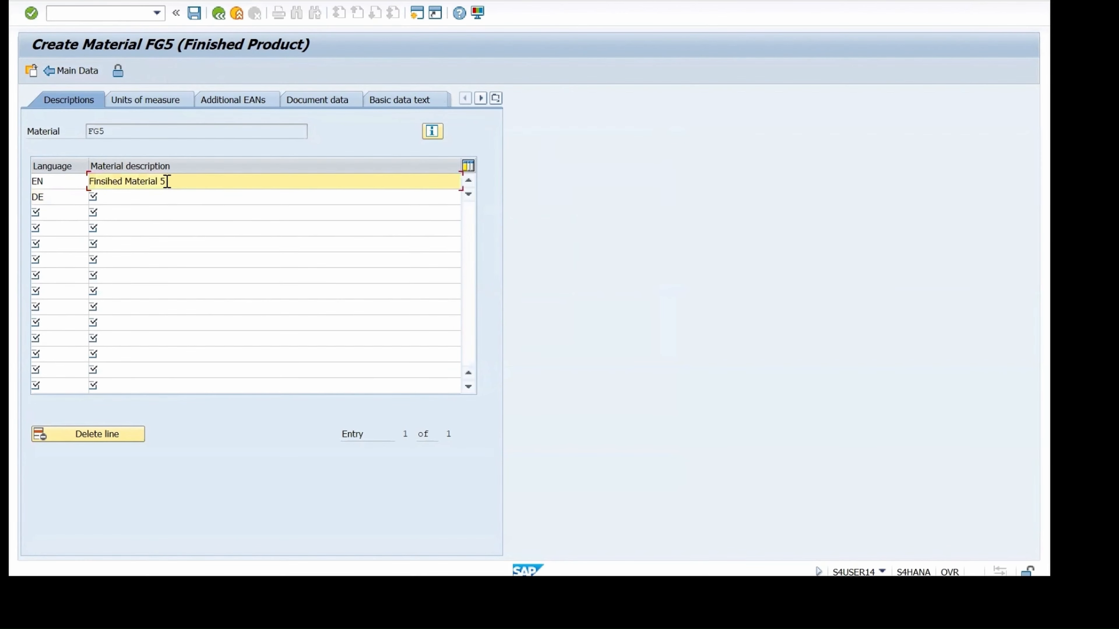
click(108, 203)
text(Finsihed Material 5)
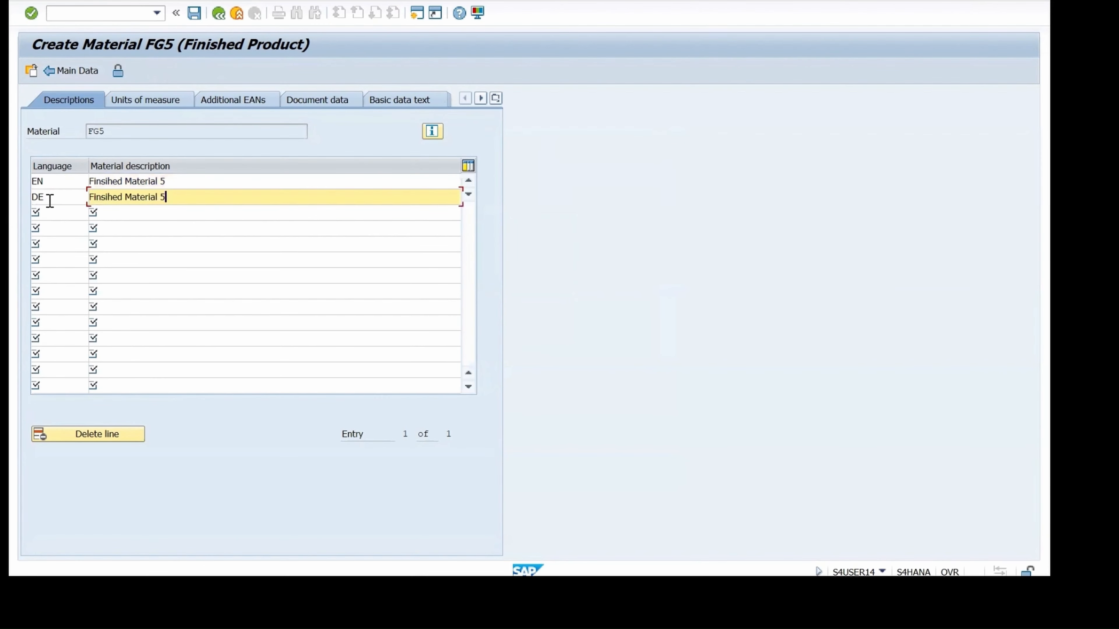
click(49, 201)
key(Return)
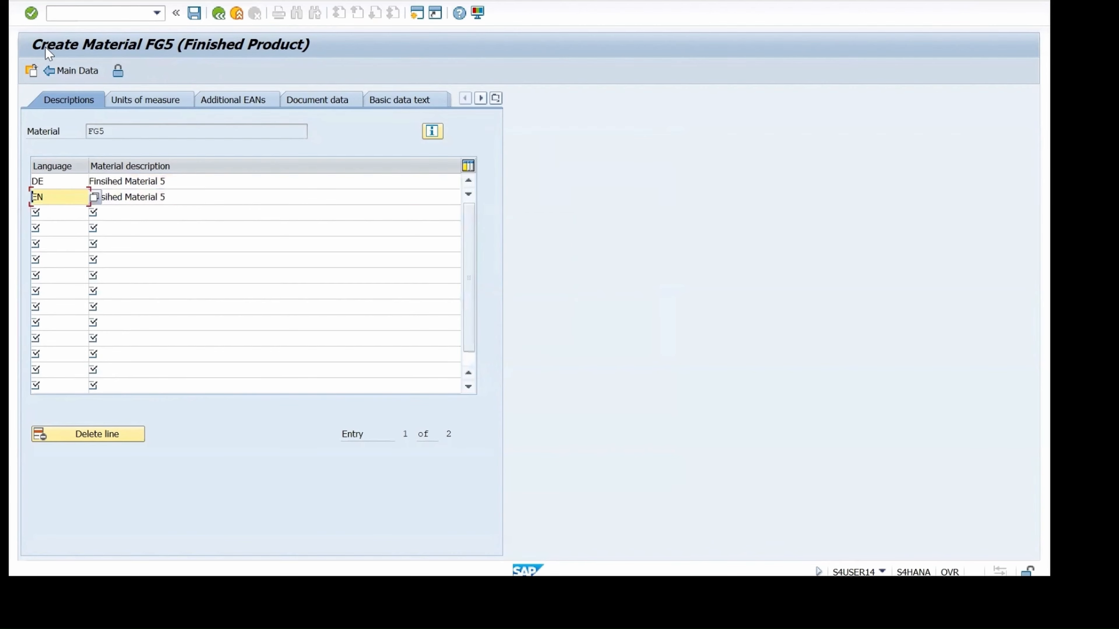
click(55, 71)
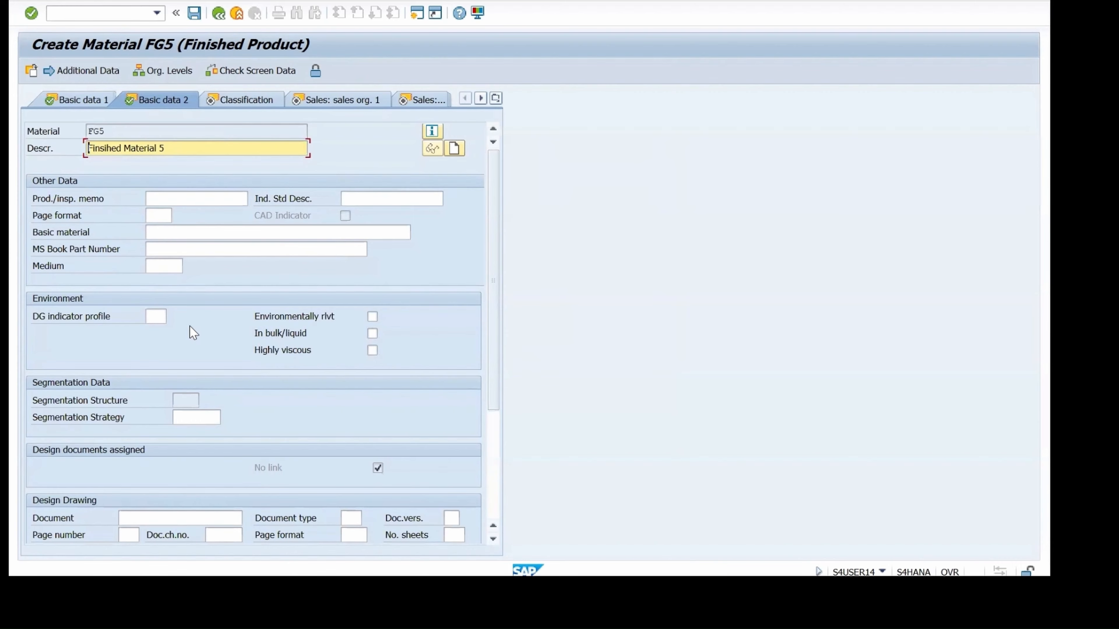
Open the classification with class type 001 (Material Class) and continue to the Sales: sales org. 1 view without assigning a class.
key(Return)
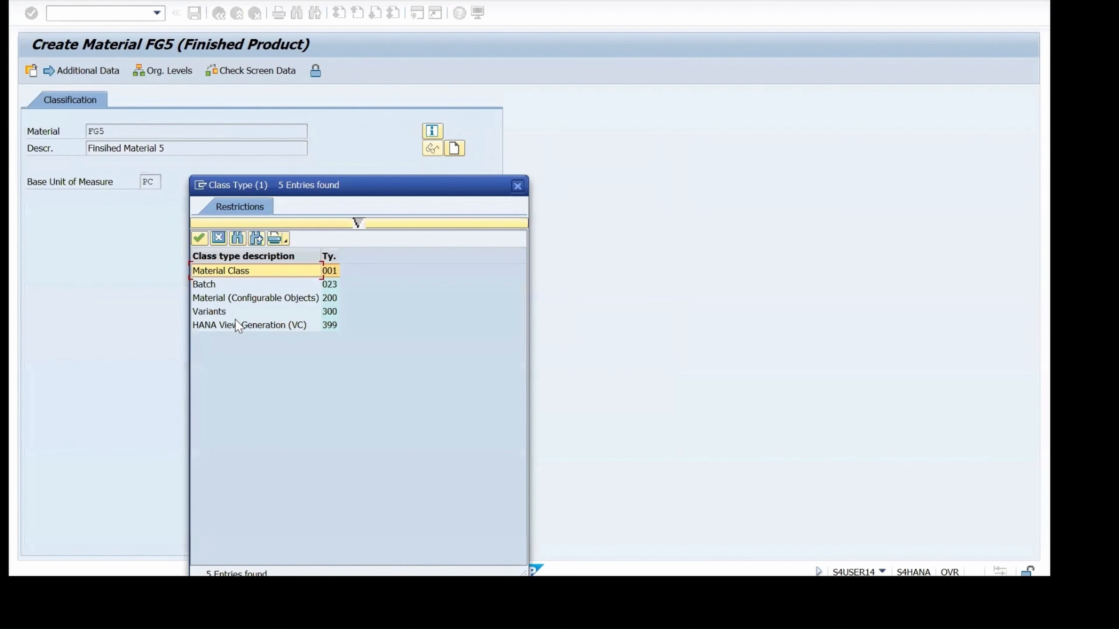
double_click(212, 273)
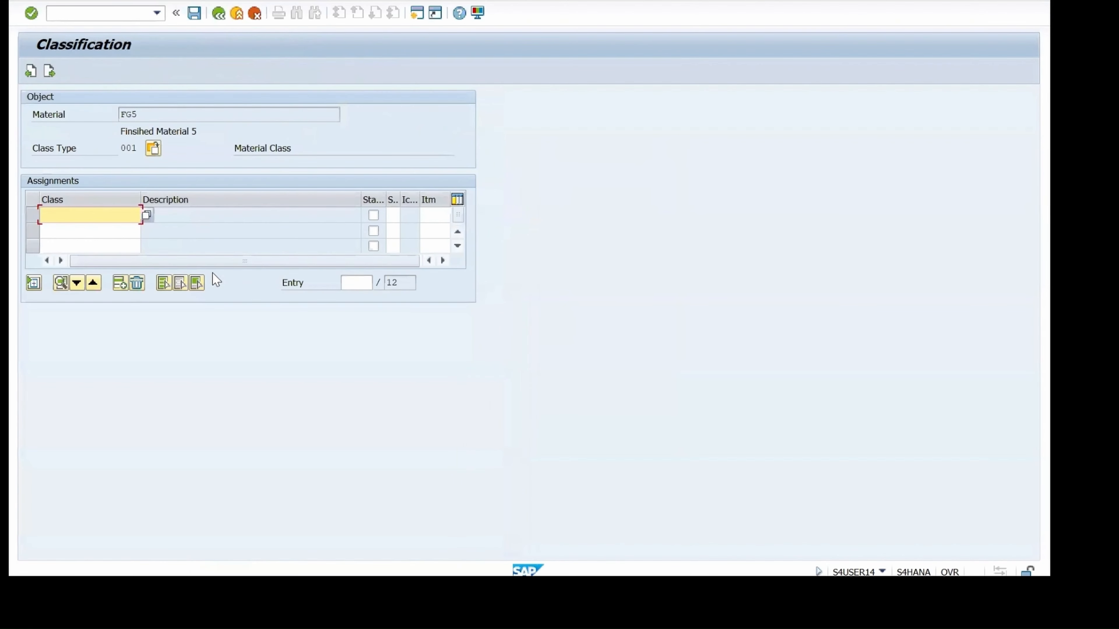
click(48, 68)
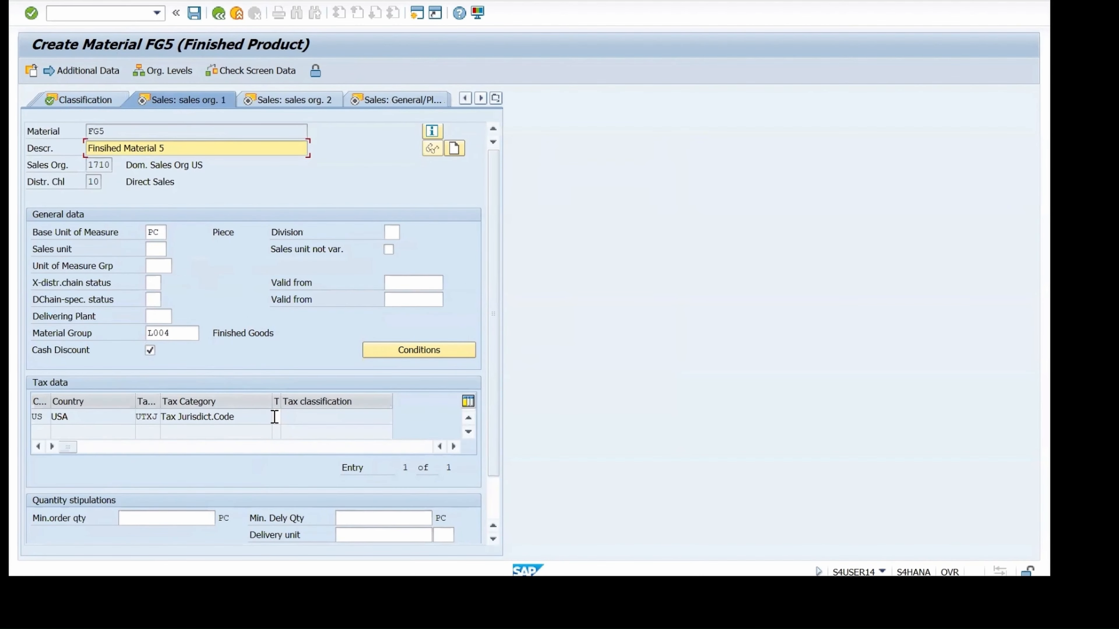
Set the US tax classification to 0 and the division to 00, and continue to the Sales: sales org. 2 view.
click(276, 416)
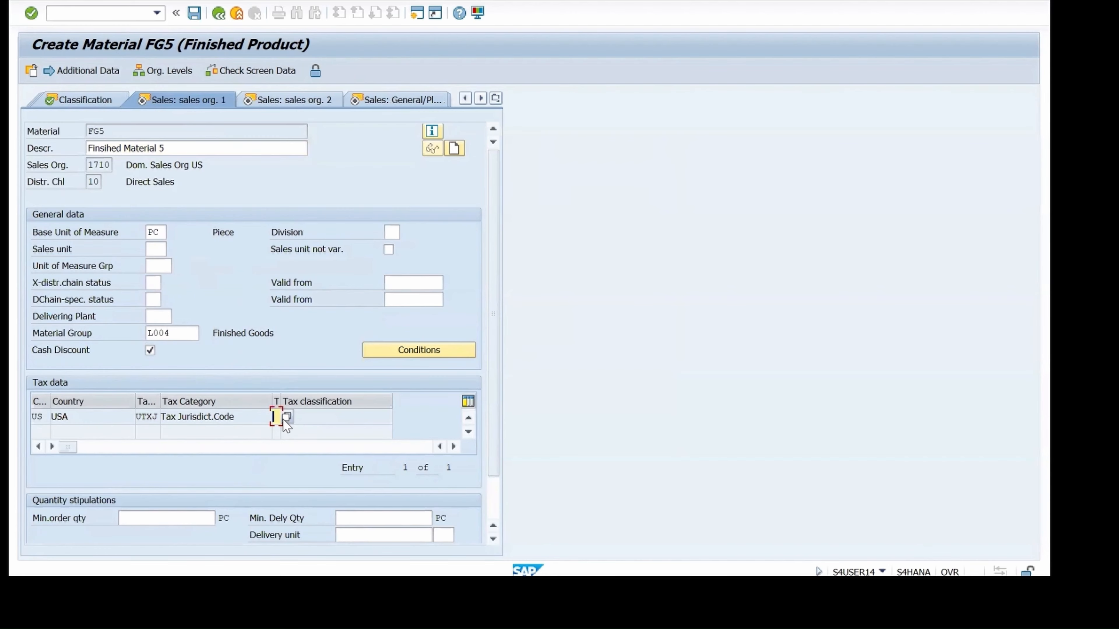
click(284, 419)
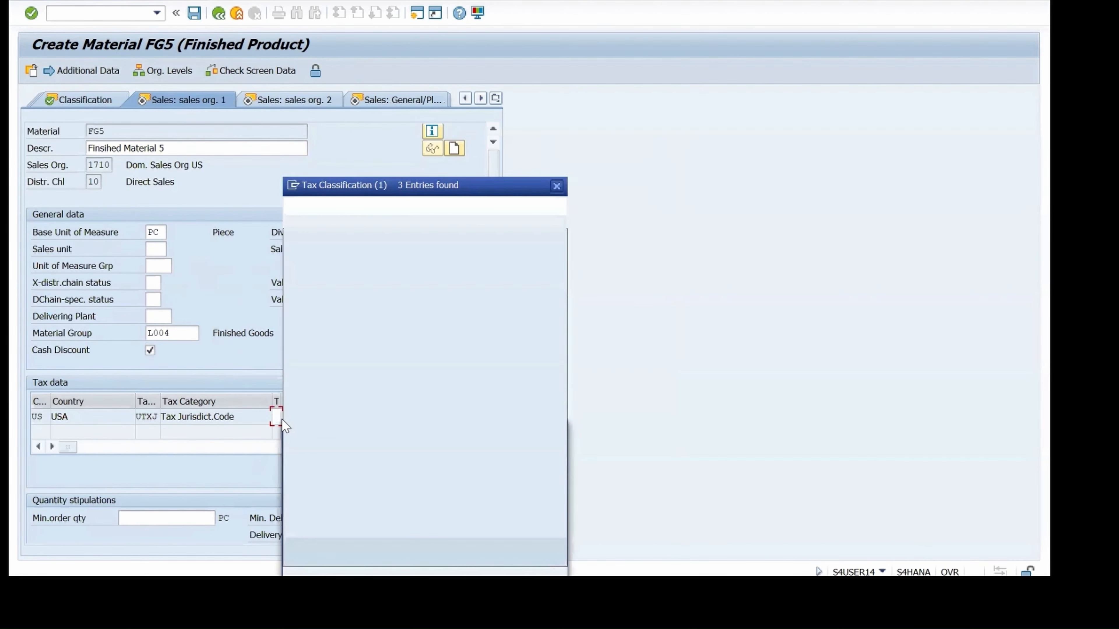
click(328, 270)
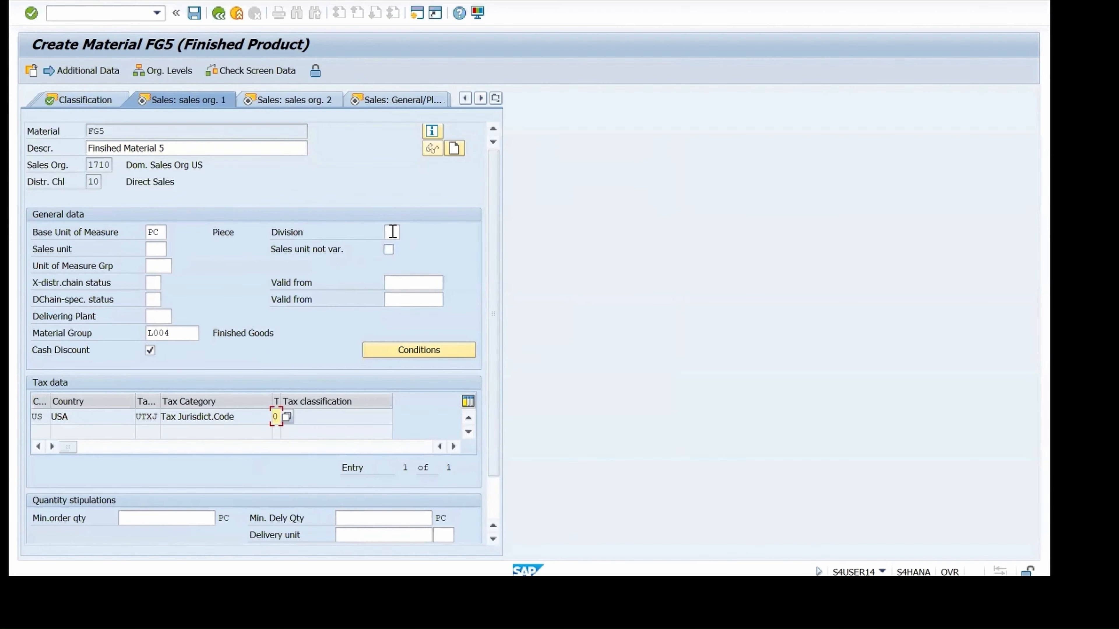
click(392, 231)
text(00)
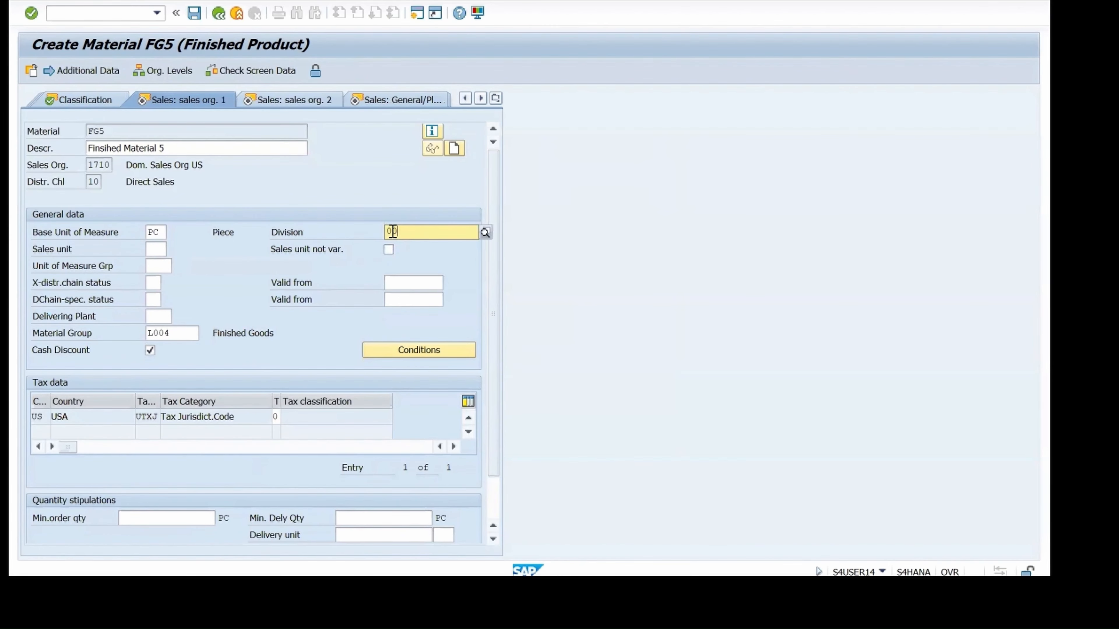
click(398, 263)
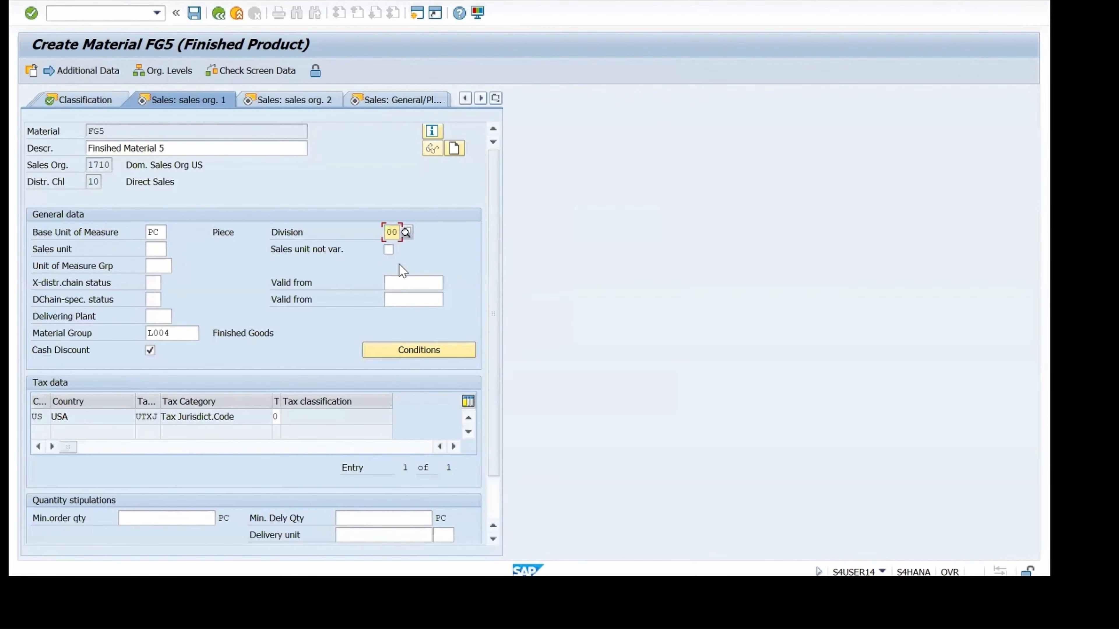
key(Return)
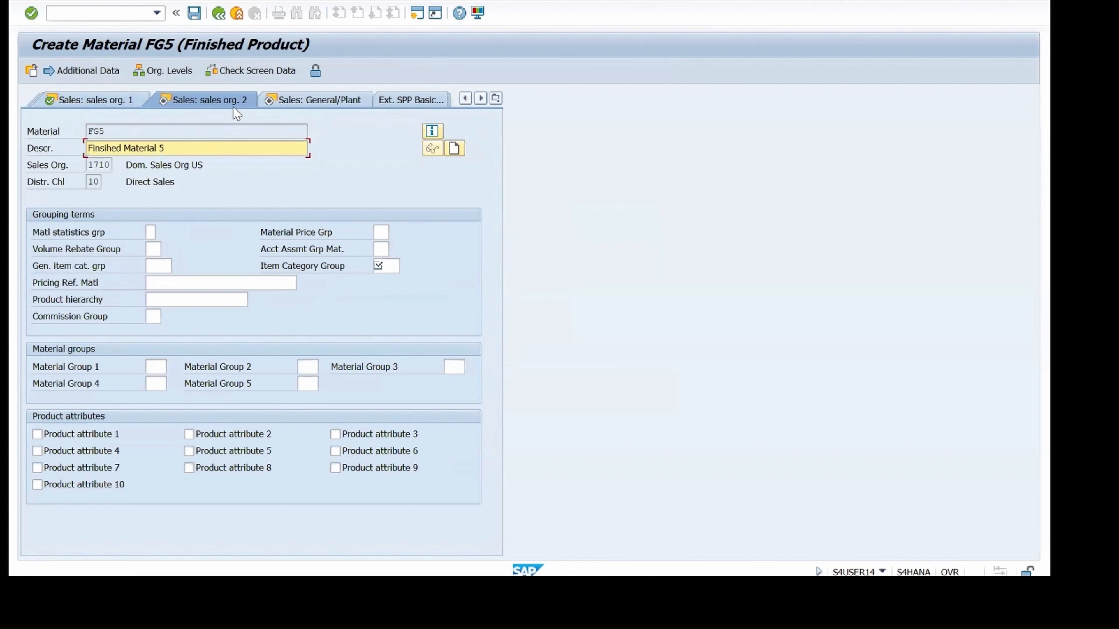
Fill in the required item category group from the previously used values and continue to the Sales: General/Plant view.
click(379, 266)
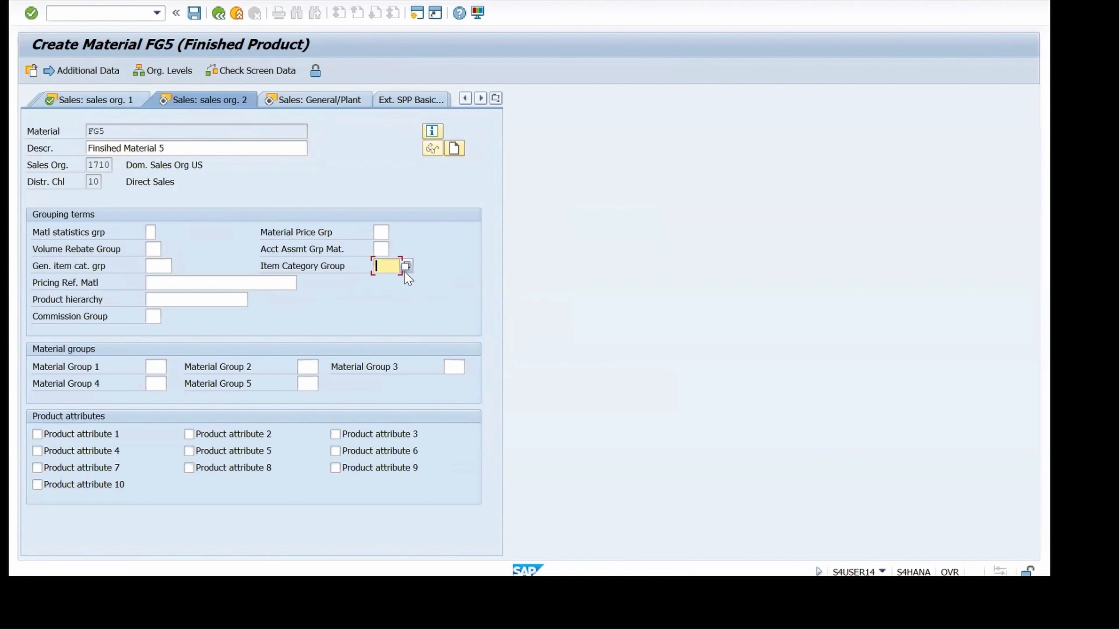
click(388, 280)
key(Return)
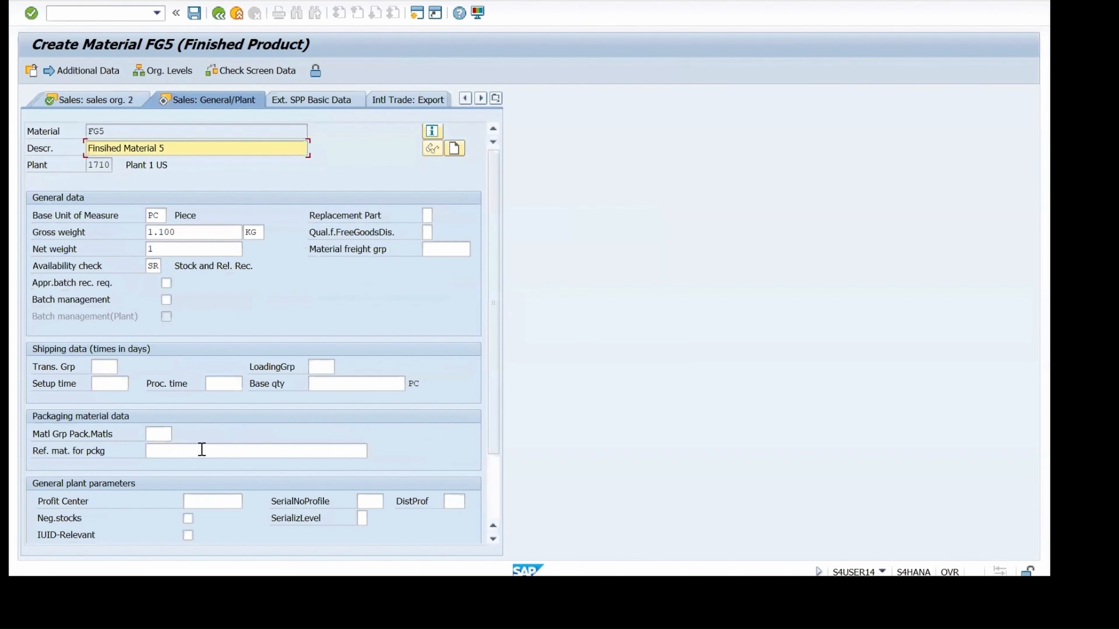
Set both the transportation group and the loading group in the shipping data to 0001.
click(107, 370)
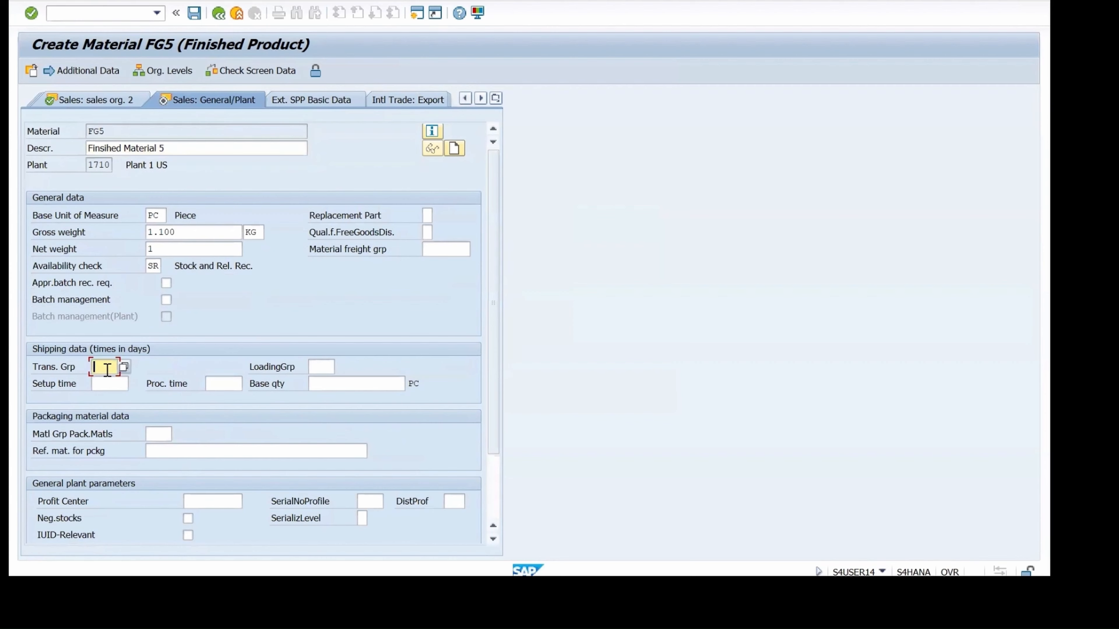
click(107, 369)
click(104, 379)
click(319, 367)
click(319, 367)
click(318, 377)
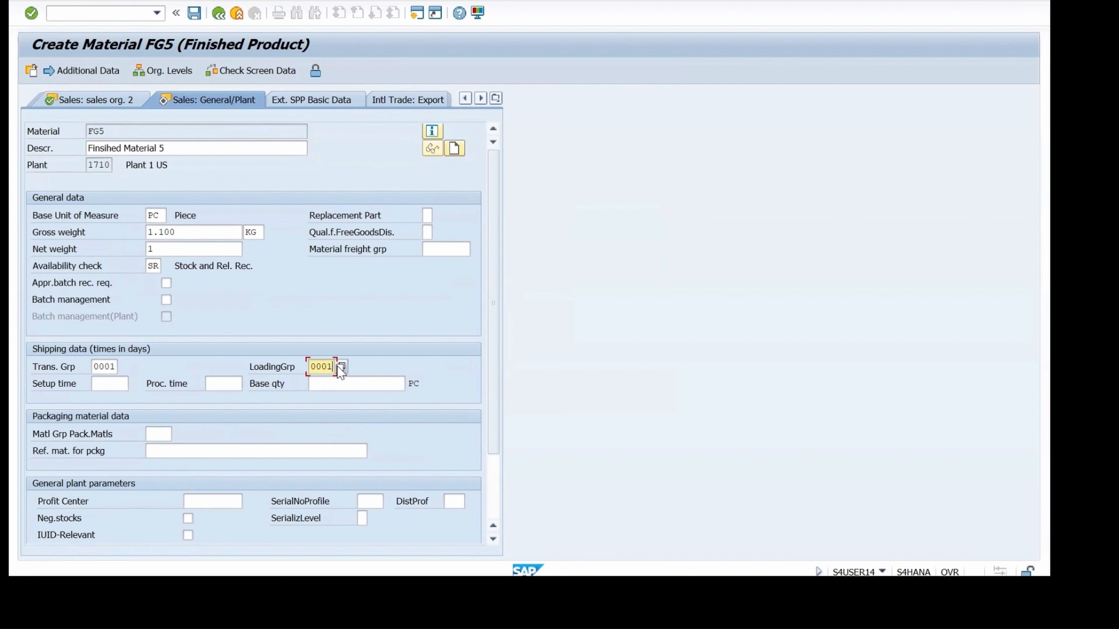
Reselect 0001 from the full lists of transportation groups and loading groups, and continue to the Sales text view.
click(110, 367)
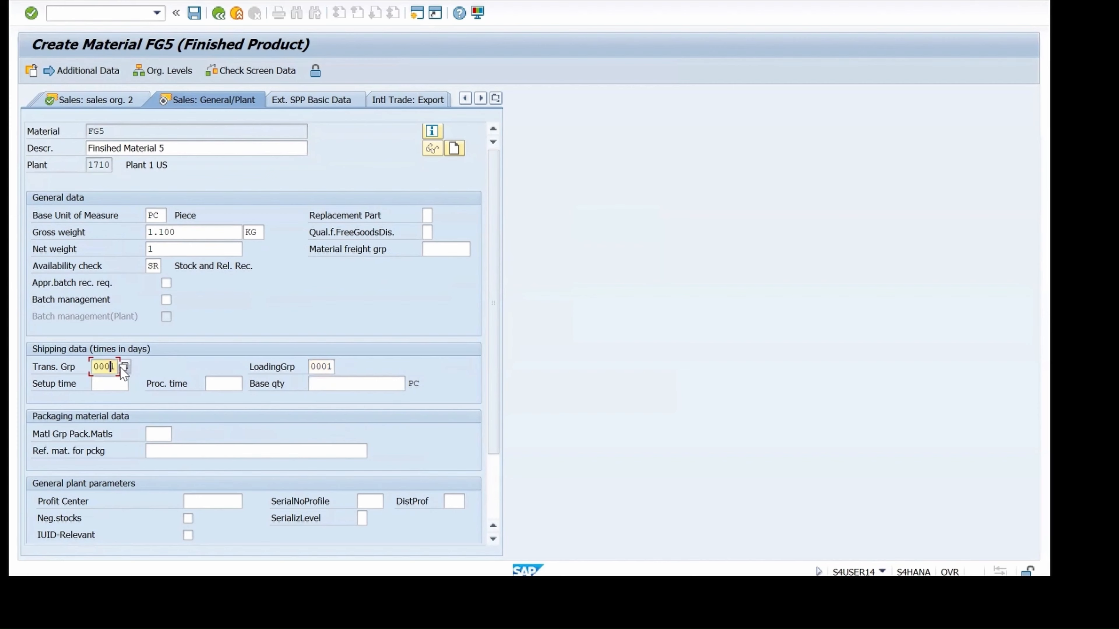
click(122, 367)
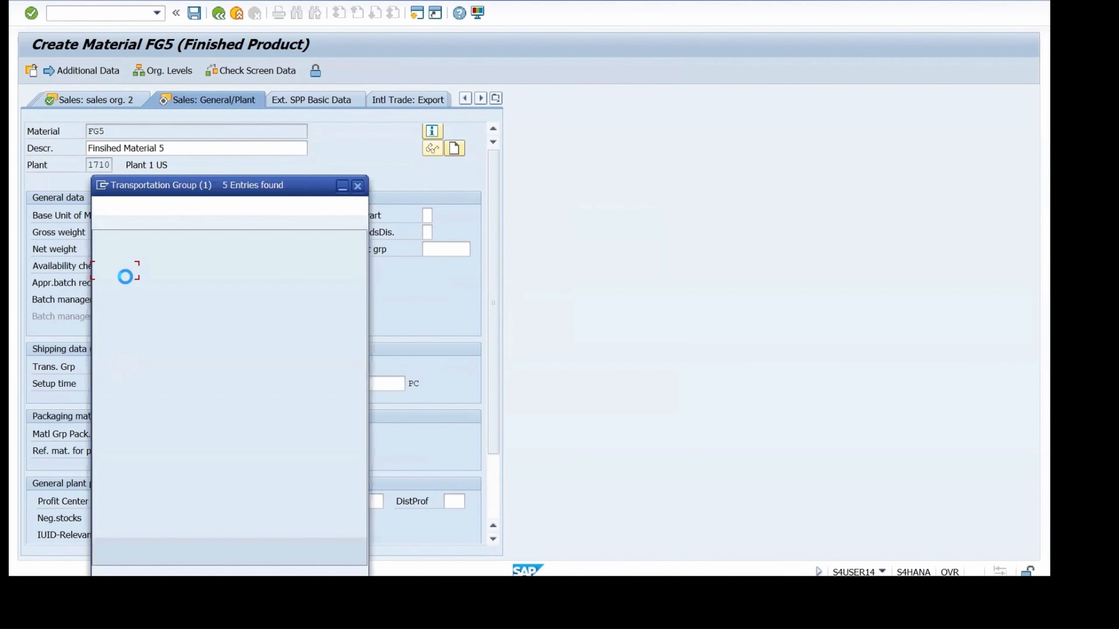
click(108, 274)
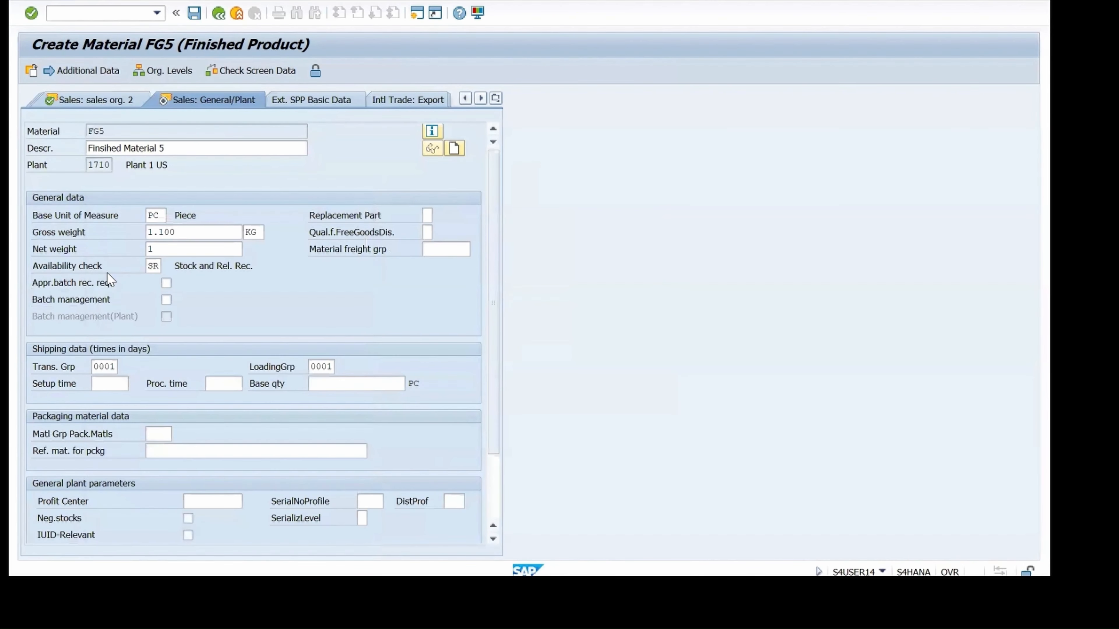
click(328, 367)
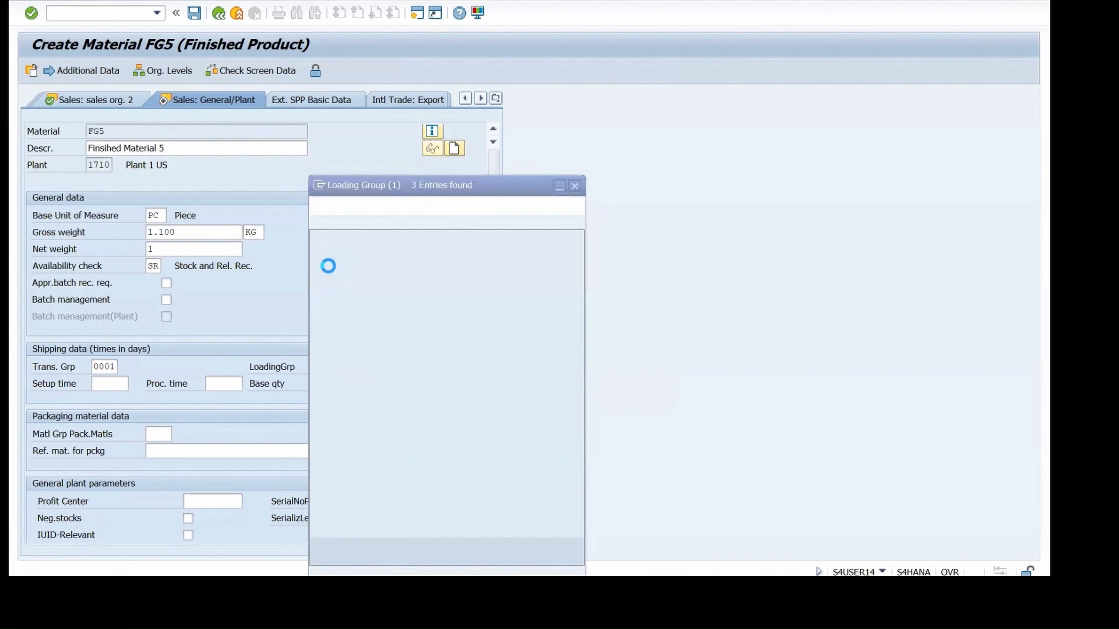
double_click(316, 271)
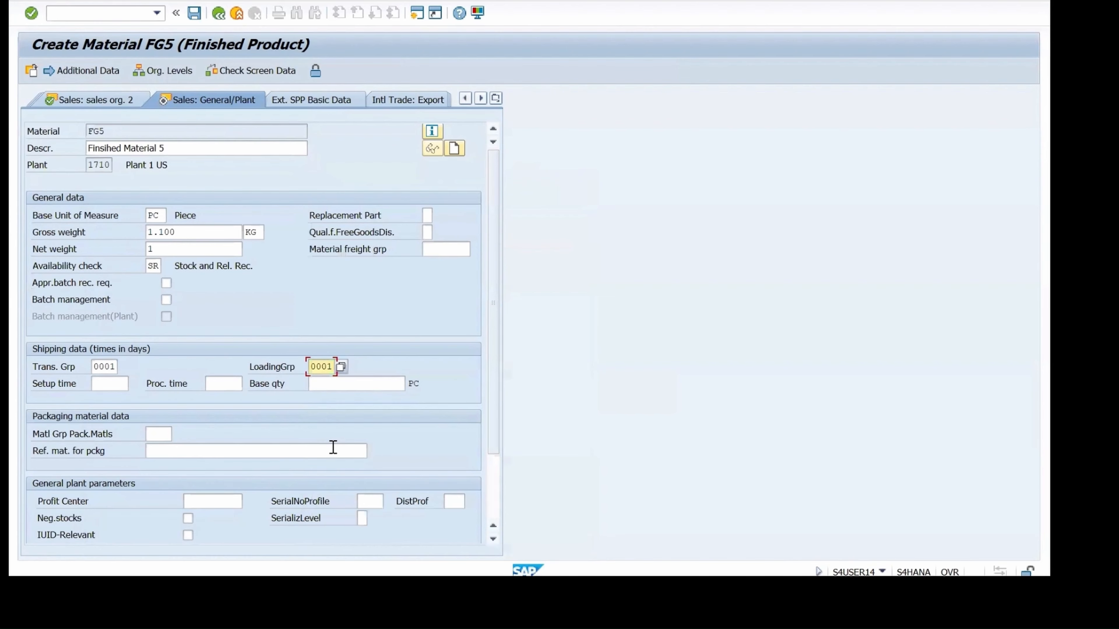
key(Return)
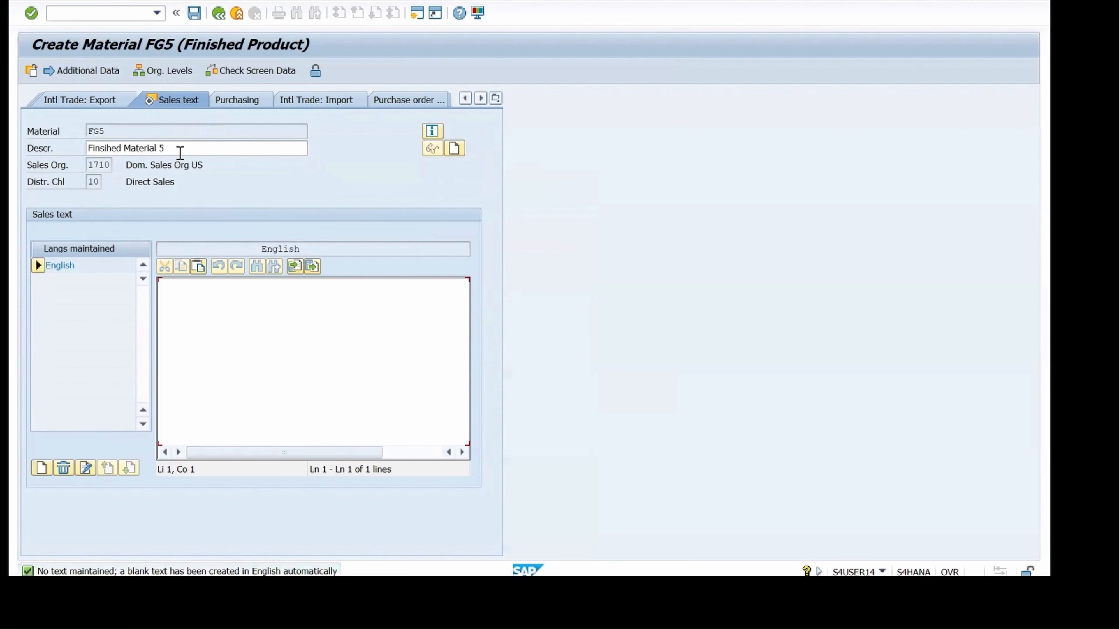
Copy the material description "Finsihed Material 5" into the English sales text.
drag(180, 149, 81, 148)
key(ctrl+c)
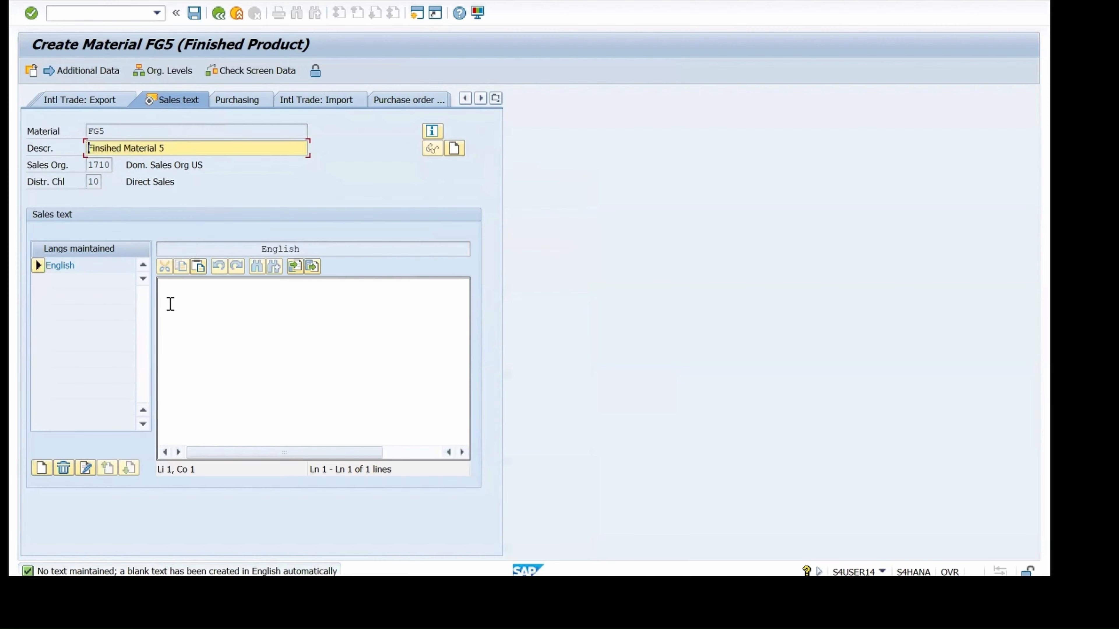
click(170, 304)
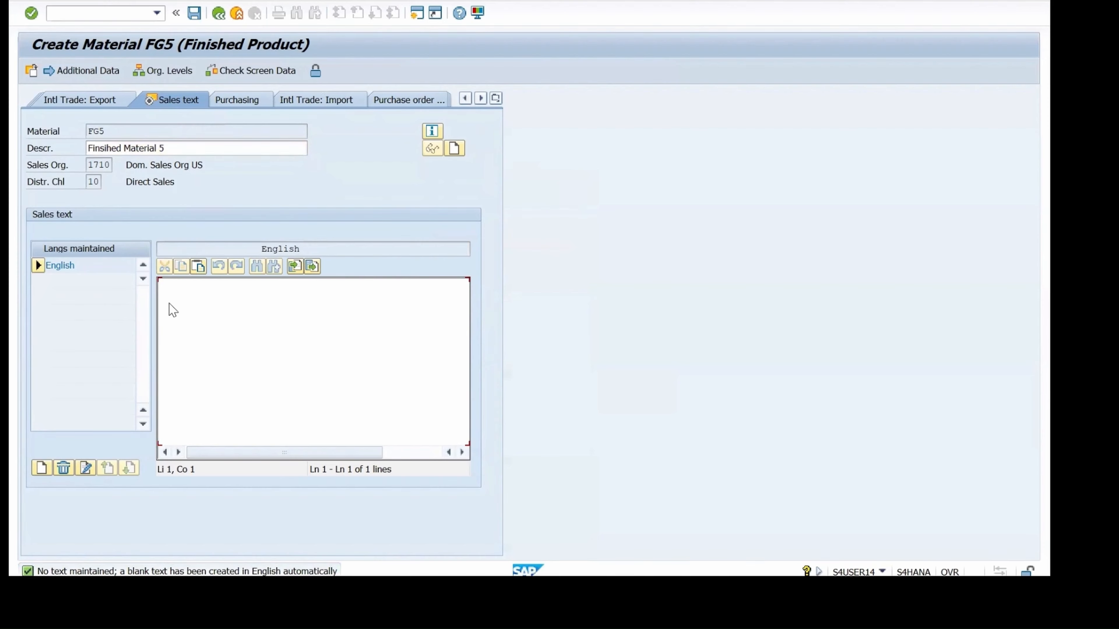
key(super+v)
click(505, 26)
key(ctrl+v)
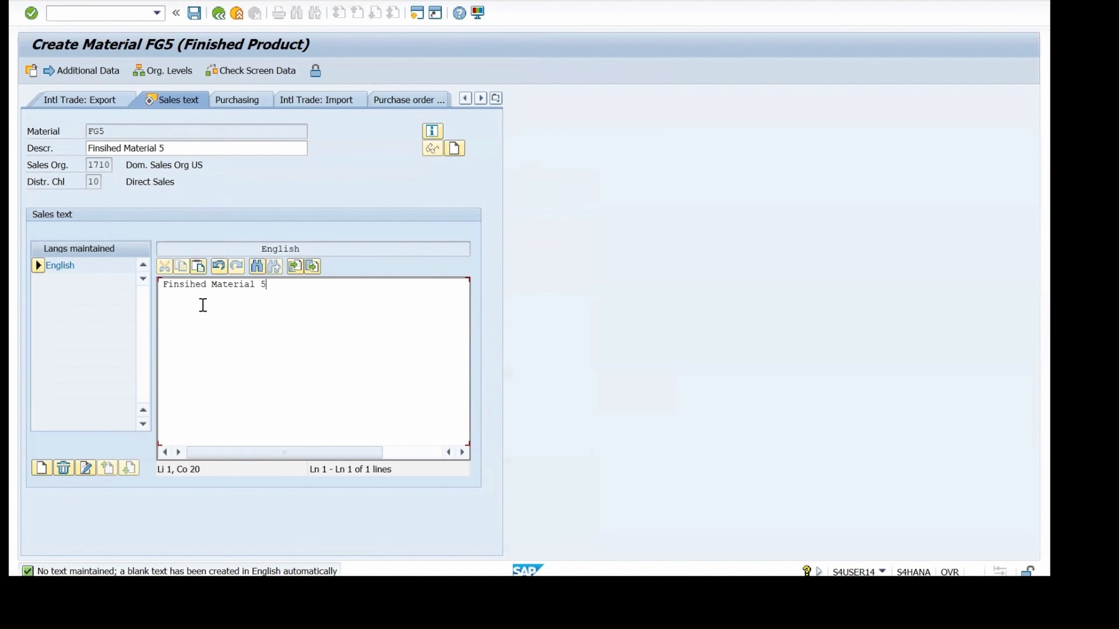
Create a German sales text copied from the English one and continue to the MRP 1 view.
click(39, 469)
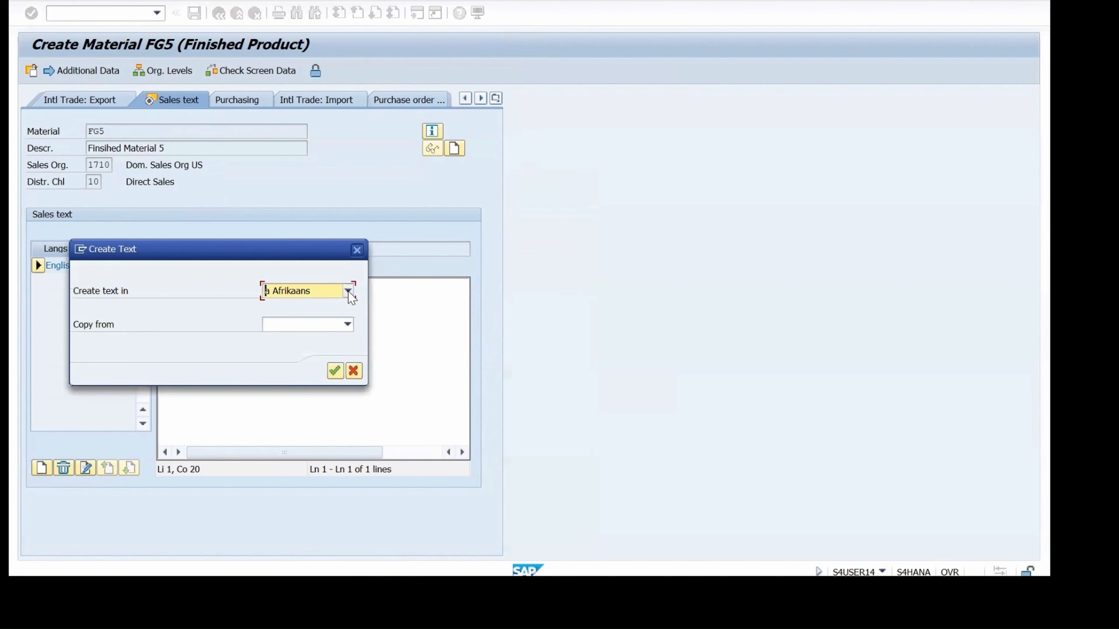
click(348, 291)
key(d)
key(d)
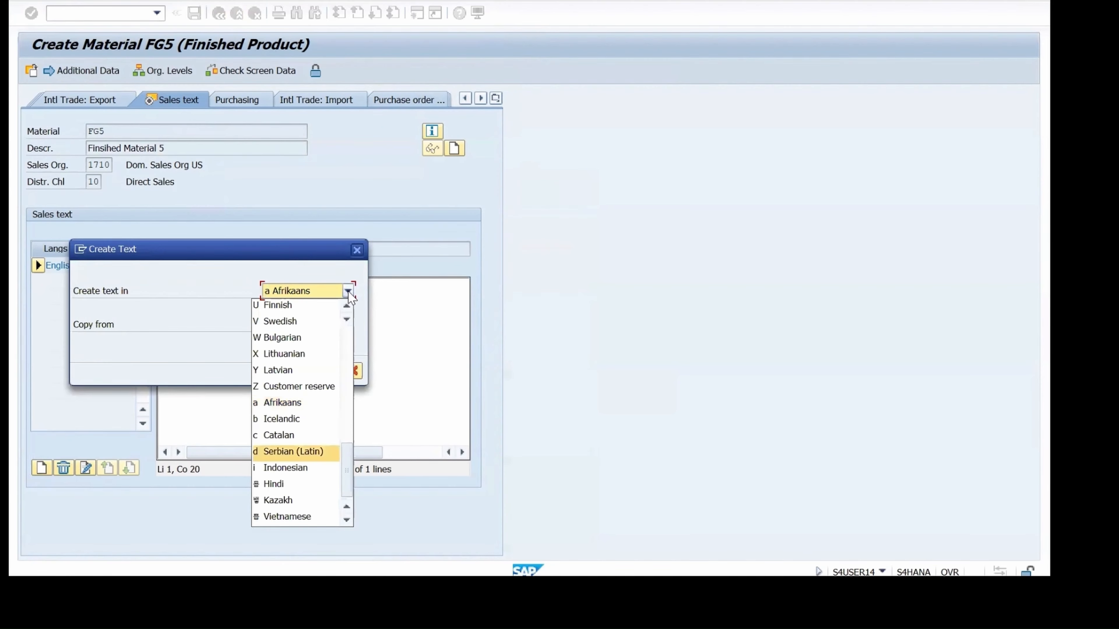
key(Return)
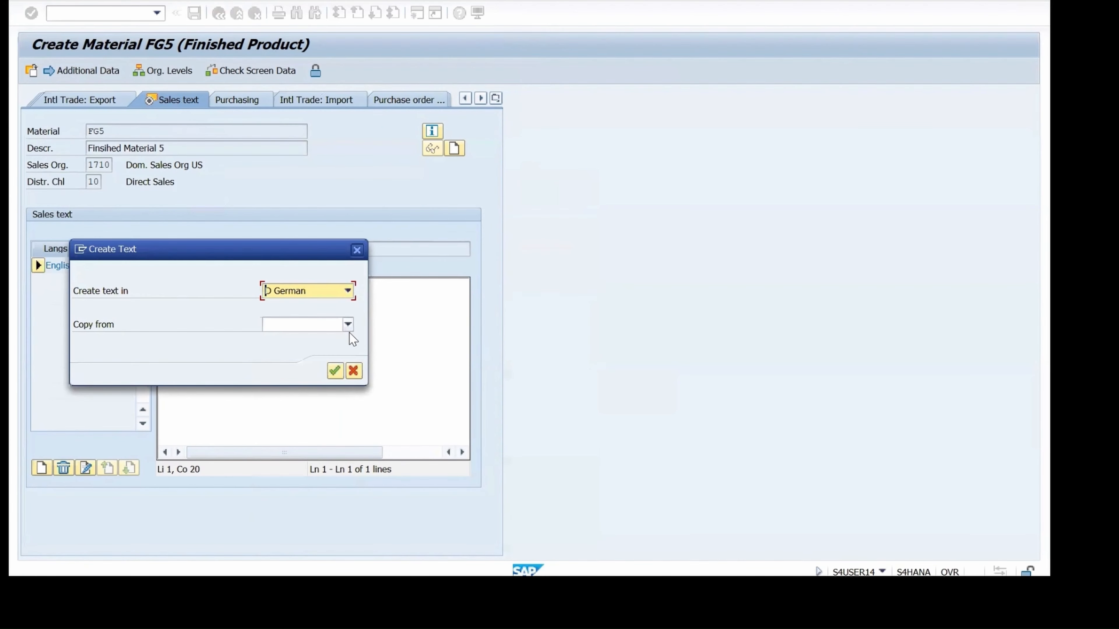
click(348, 325)
click(302, 339)
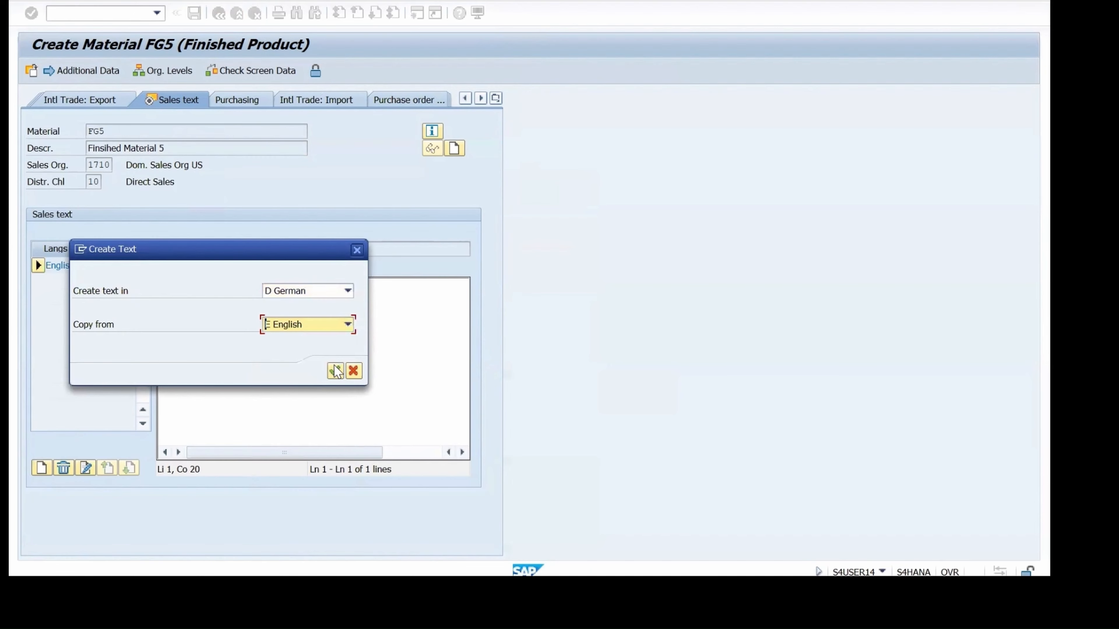
click(335, 370)
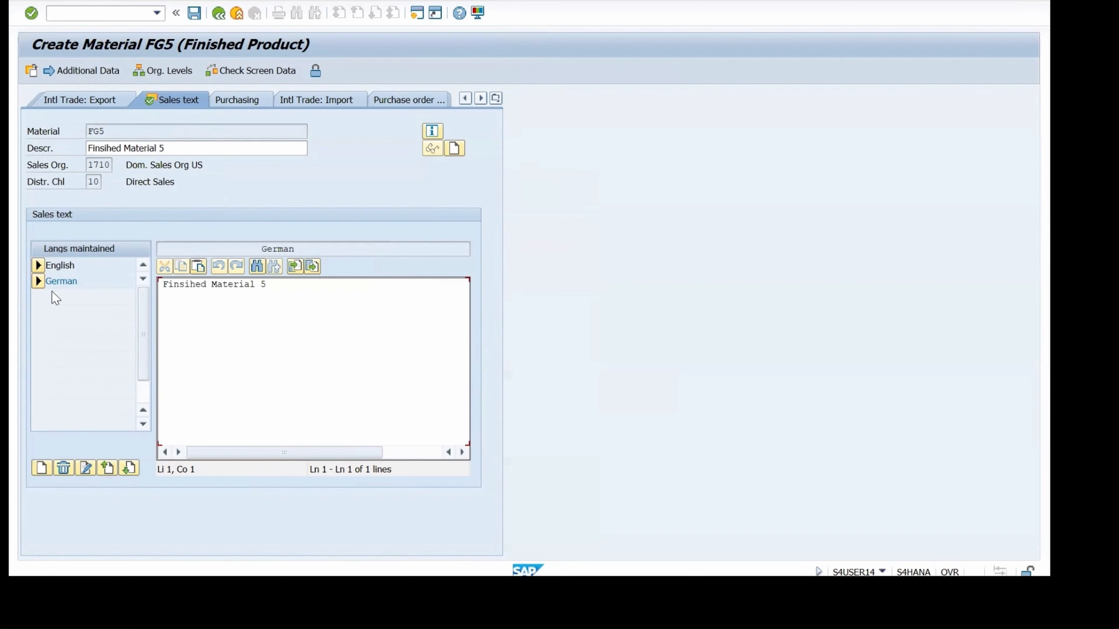
click(297, 288)
click(31, 13)
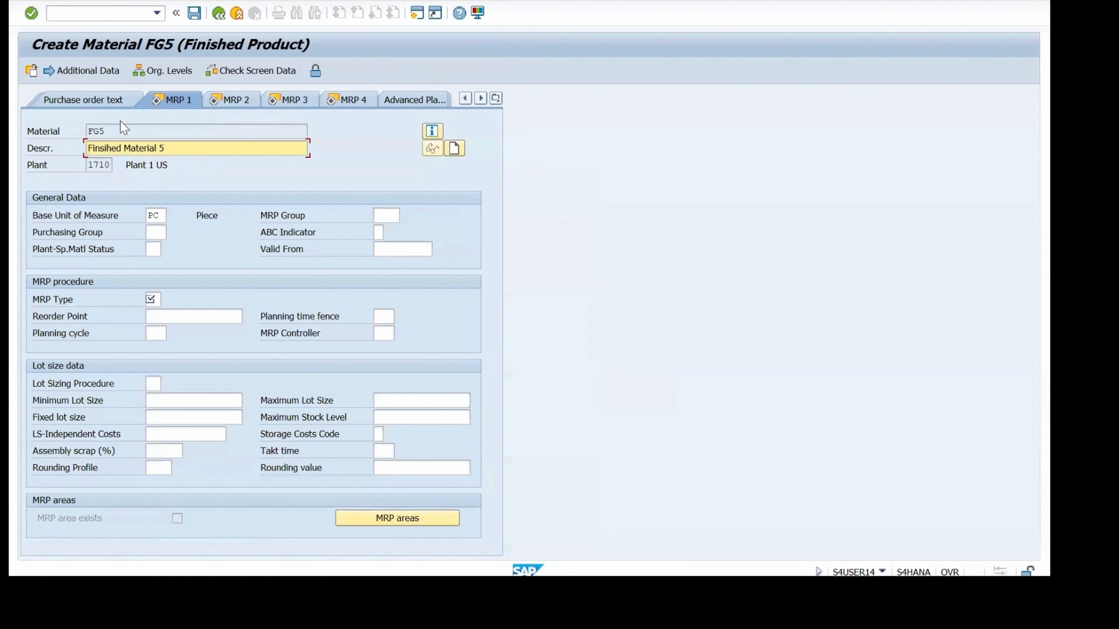
Set MRP type PD and MRP controller 001, fill in a previously used lot sizing procedure, and continue to the MRP 2 view.
click(150, 299)
click(152, 315)
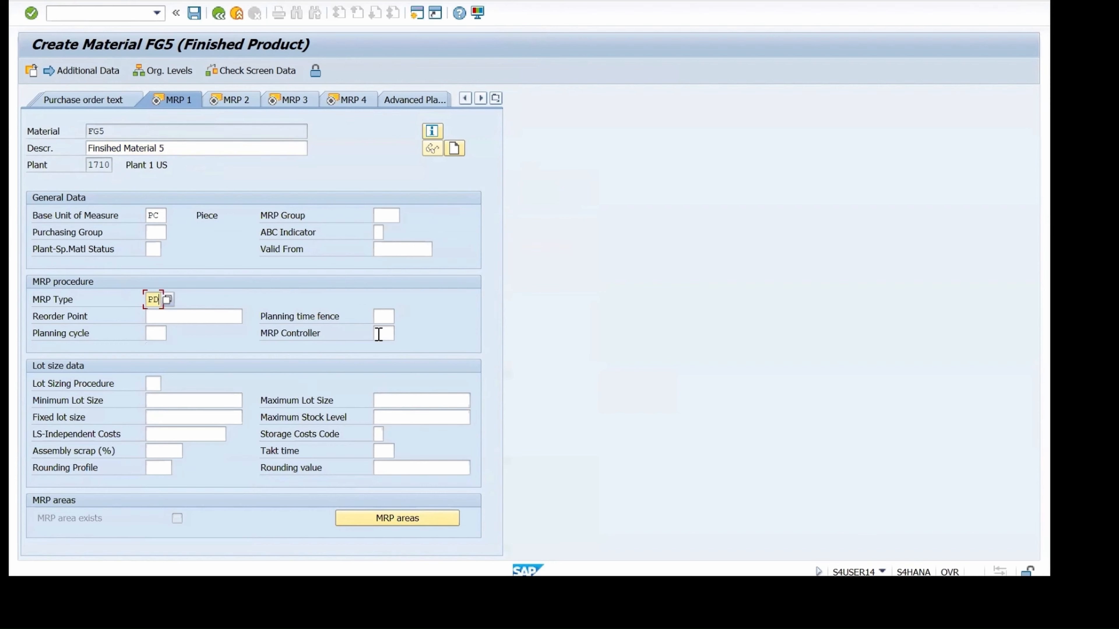
click(382, 334)
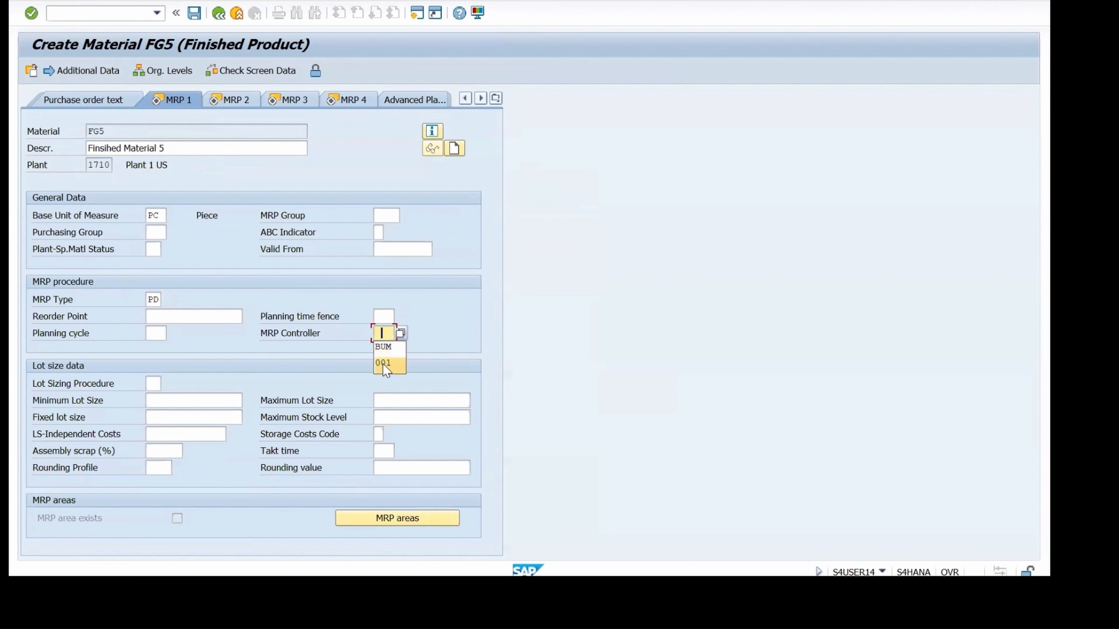
click(382, 364)
click(152, 383)
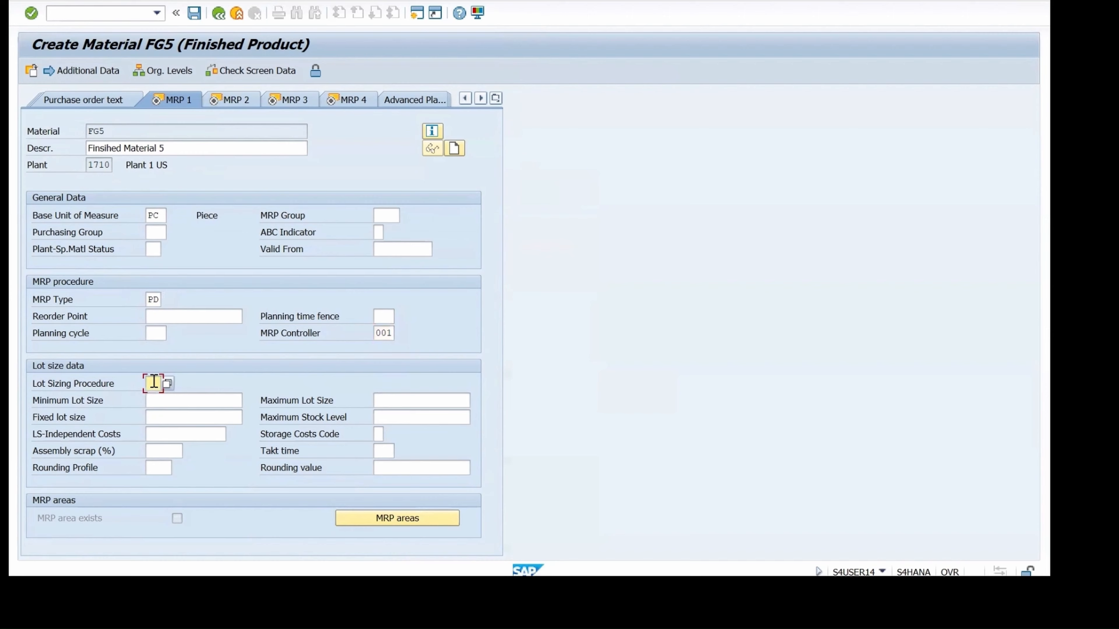
click(155, 401)
key(Return)
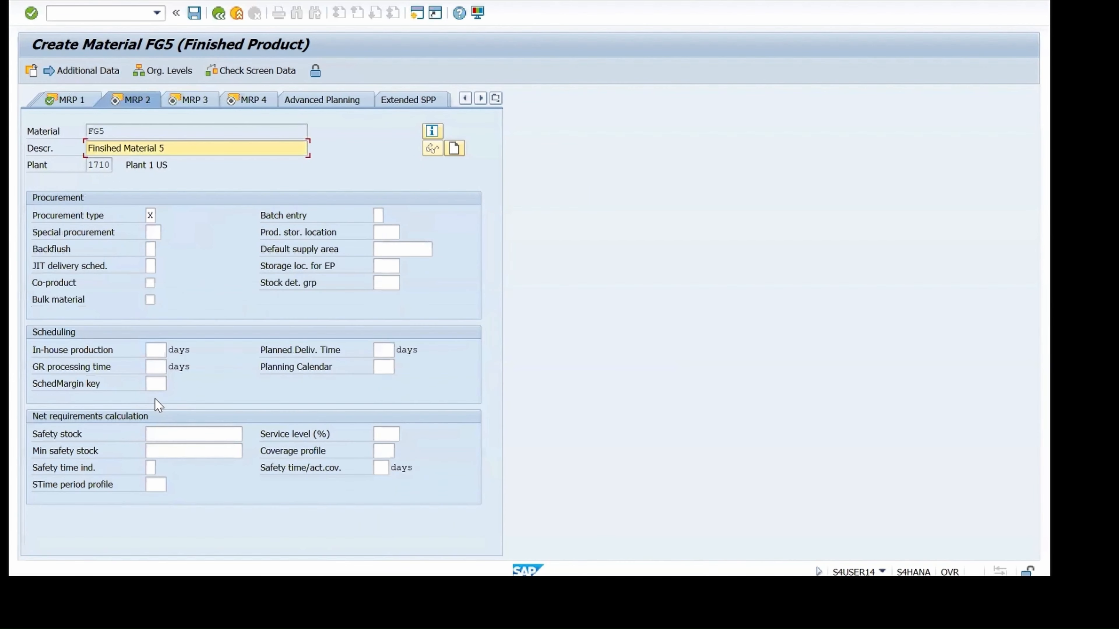
Set the procurement type to E (In-house production) from the list of procurement types.
click(151, 215)
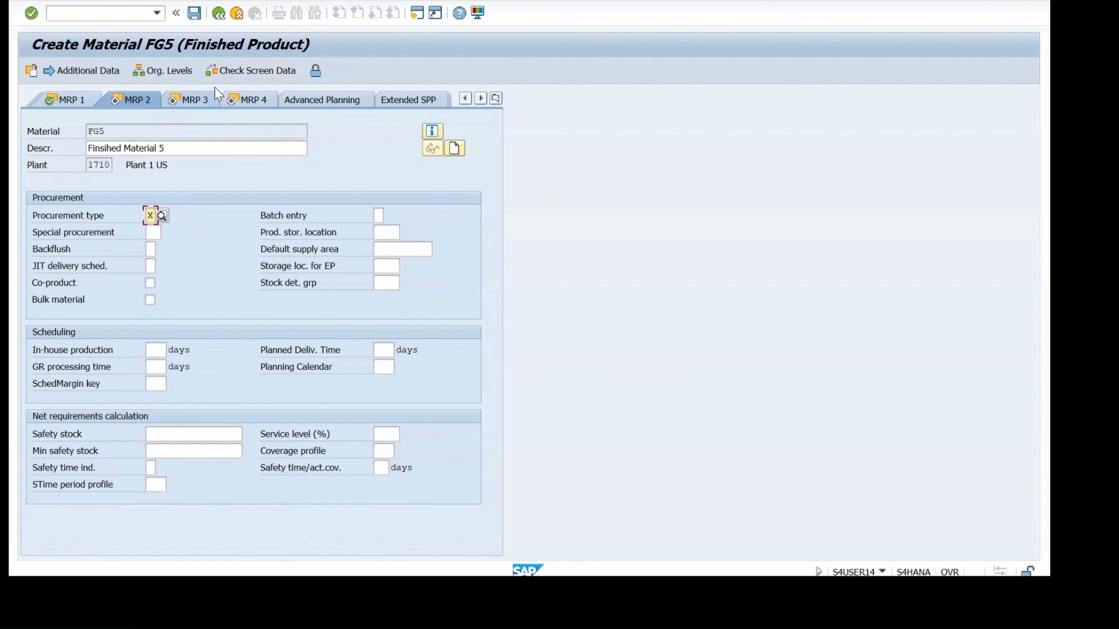
click(162, 215)
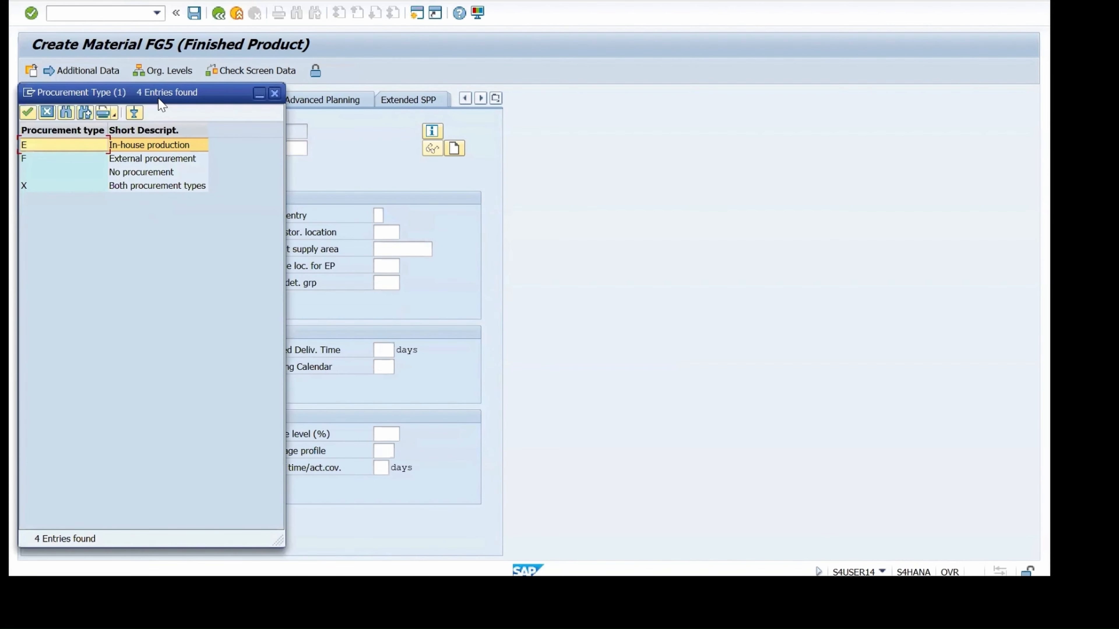
double_click(274, 166)
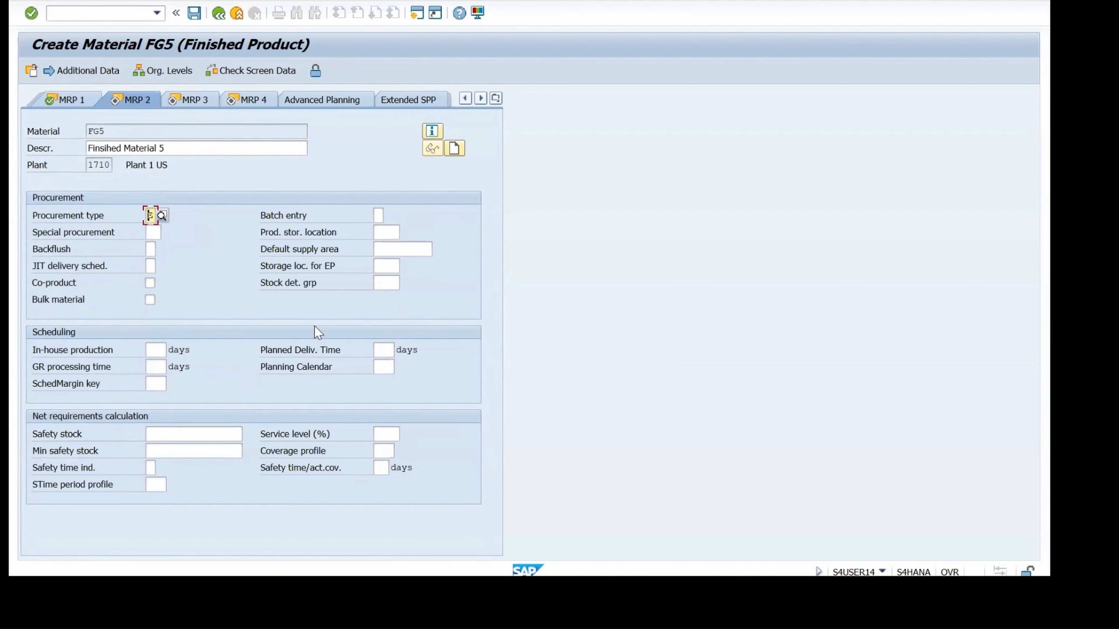
Set the production storage location to 171A in the MRP 2 procurement data.
click(396, 233)
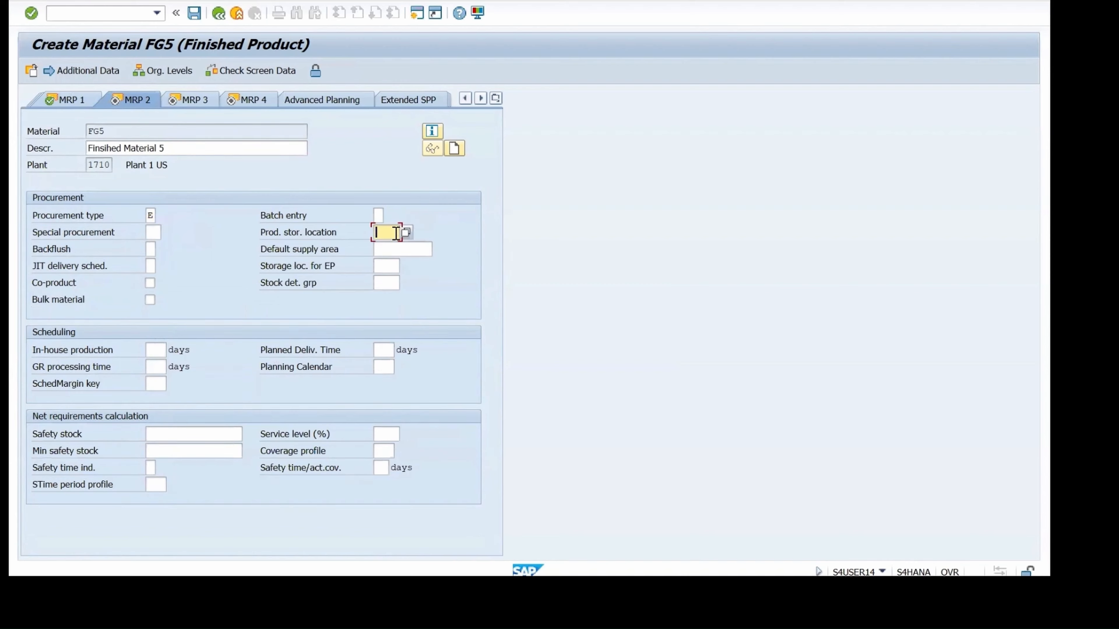
text(171)
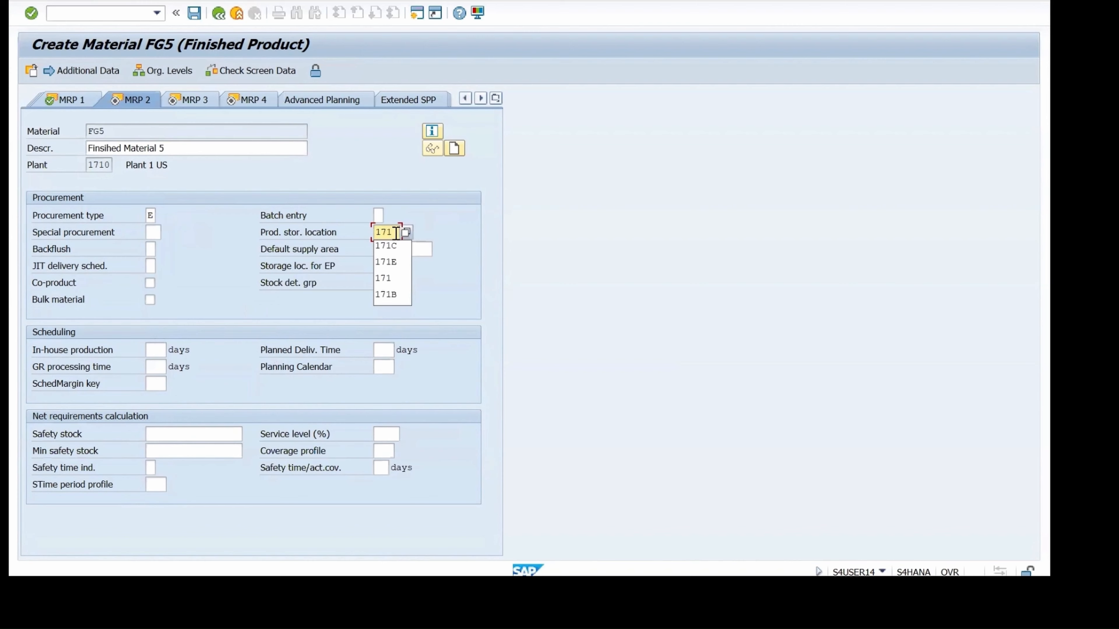
text(A)
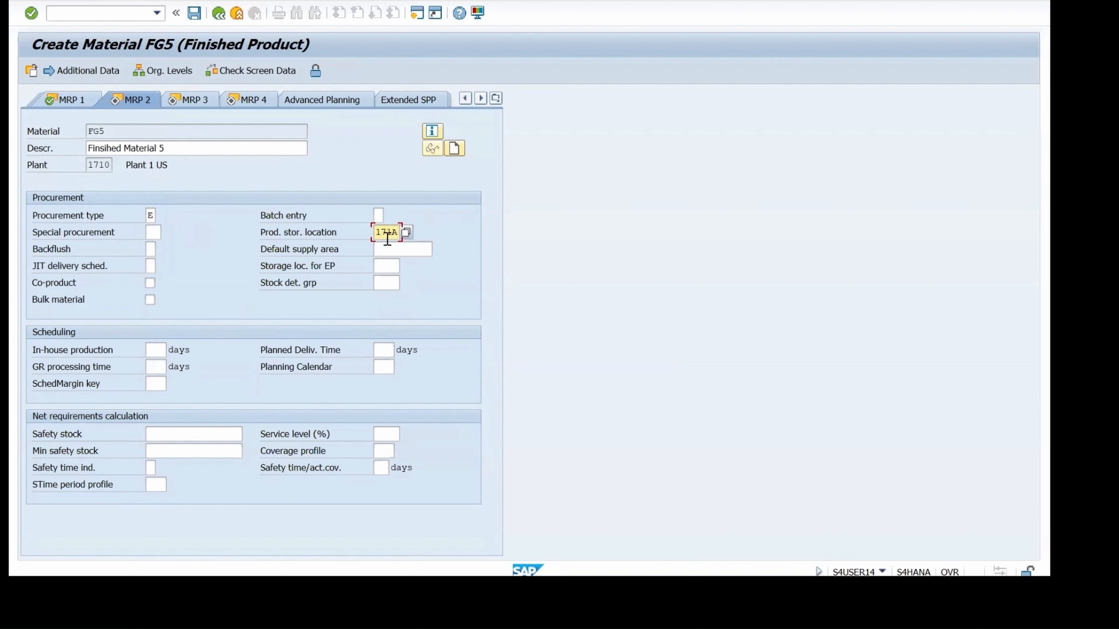
Set the in-house production time and the GR processing time to 1 day each.
click(151, 351)
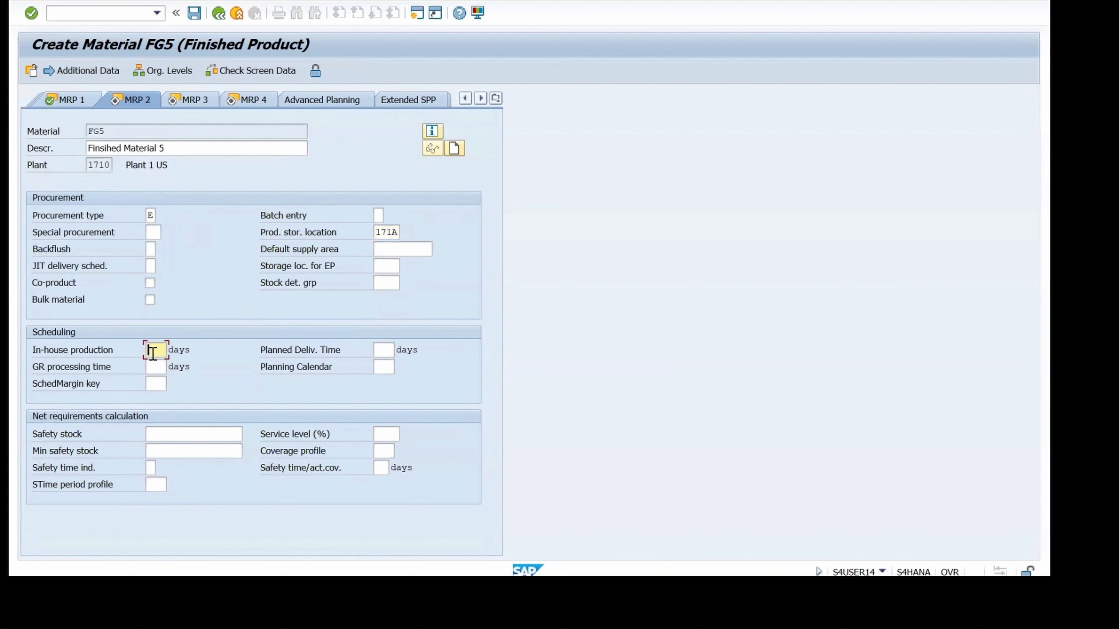
text(1)
click(164, 367)
text(1)
click(386, 231)
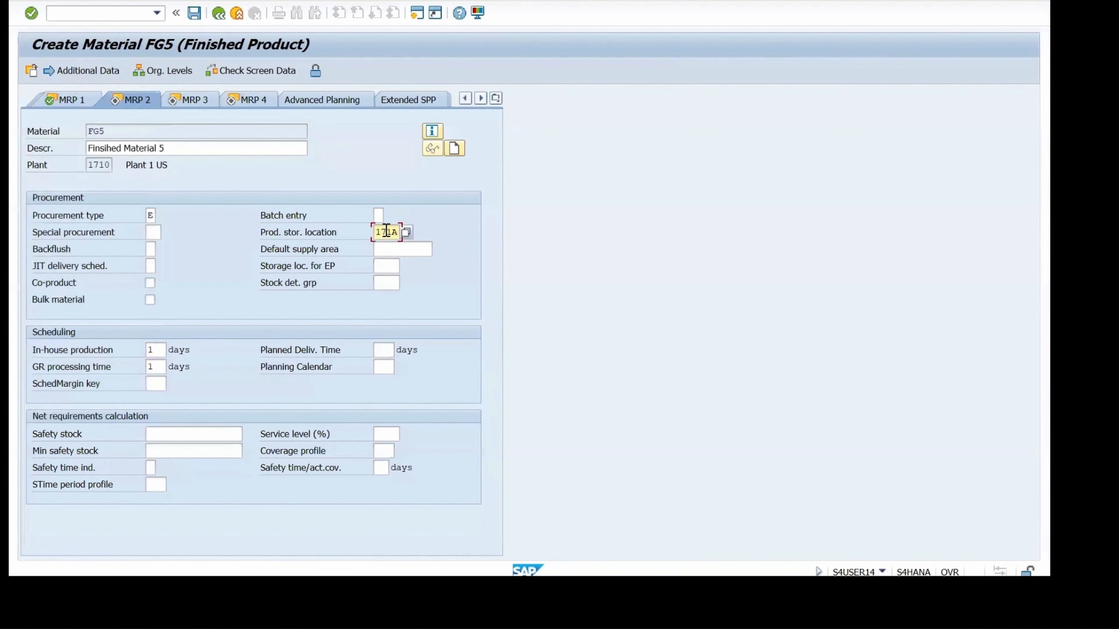
Choose scheduling margin key 000 from the possible entries and continue to the MRP 3 view.
click(156, 385)
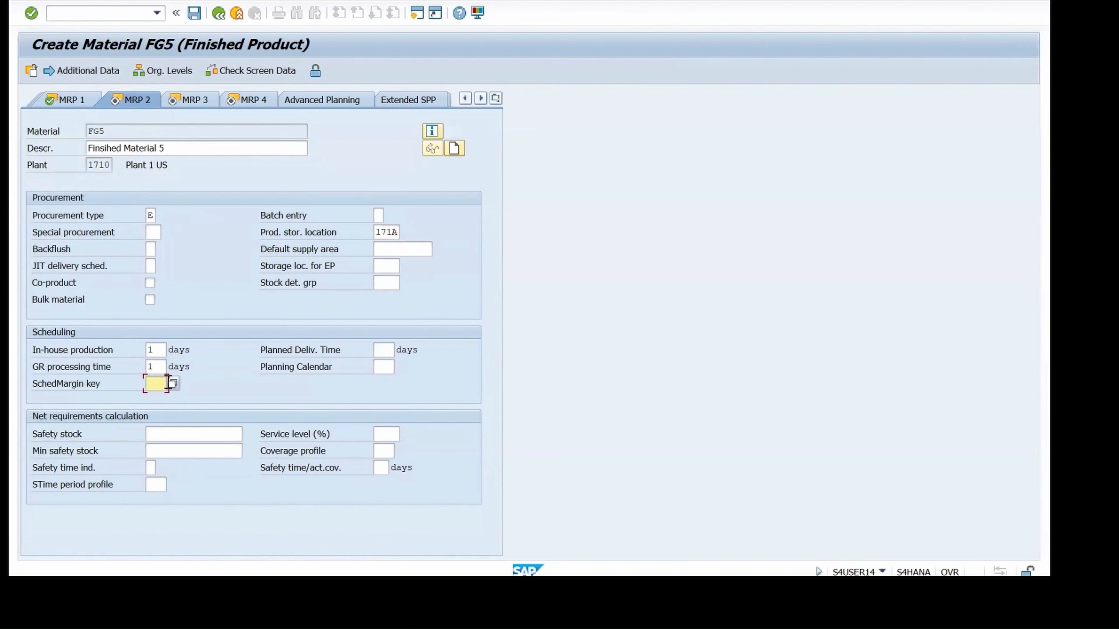
click(162, 384)
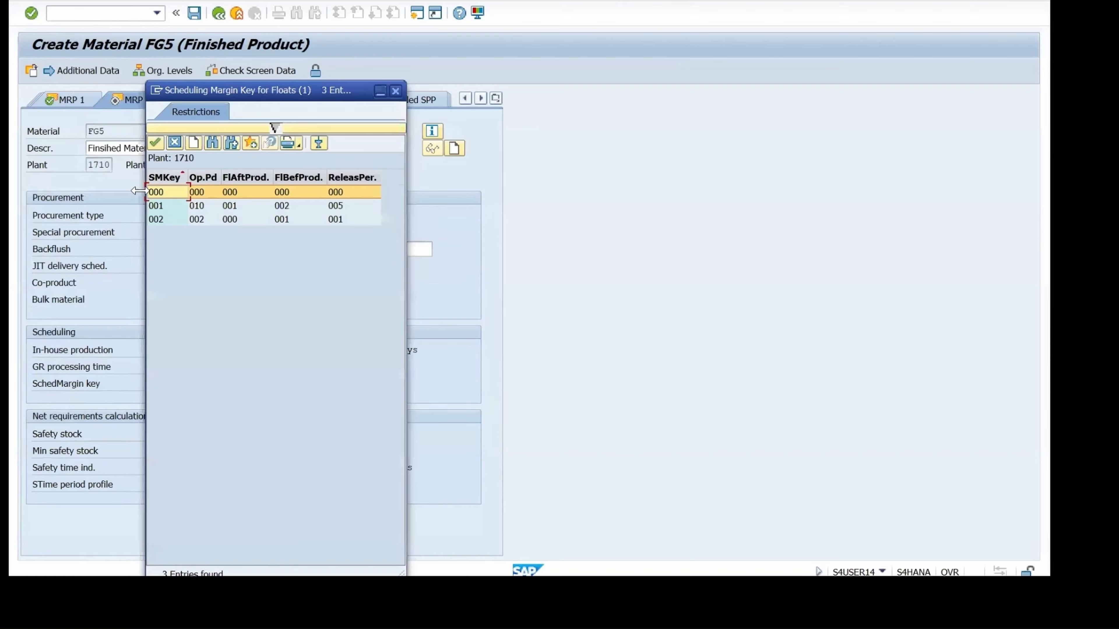
double_click(159, 194)
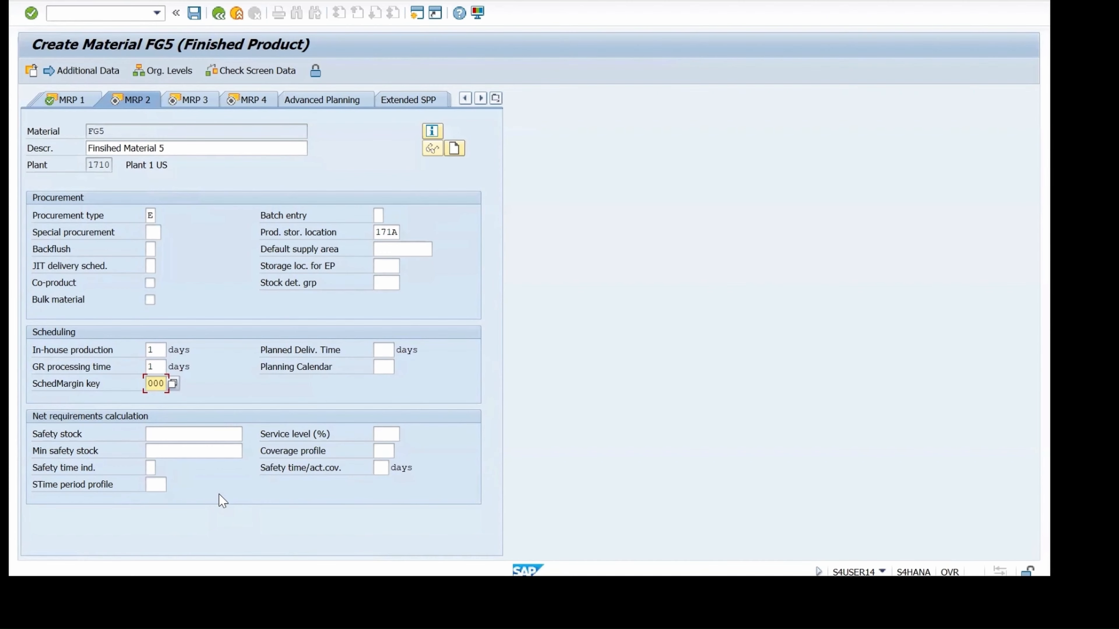
key(Return)
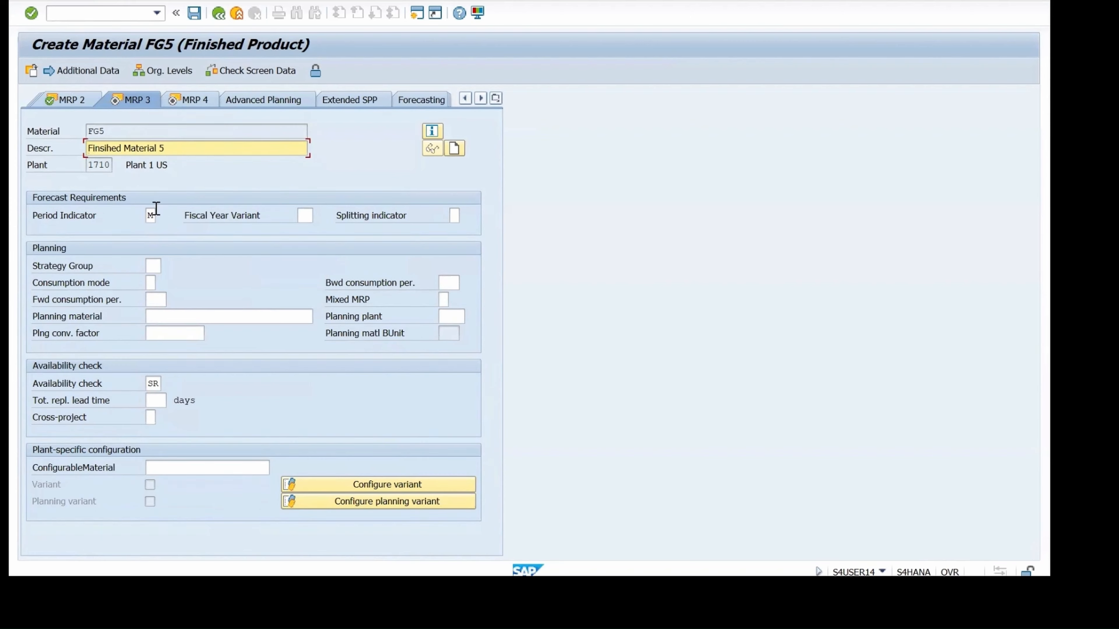
Set the strategy group to 10 (Make-to-stock production) from the planning strategy groups and continue to the MRP 4 view.
click(155, 269)
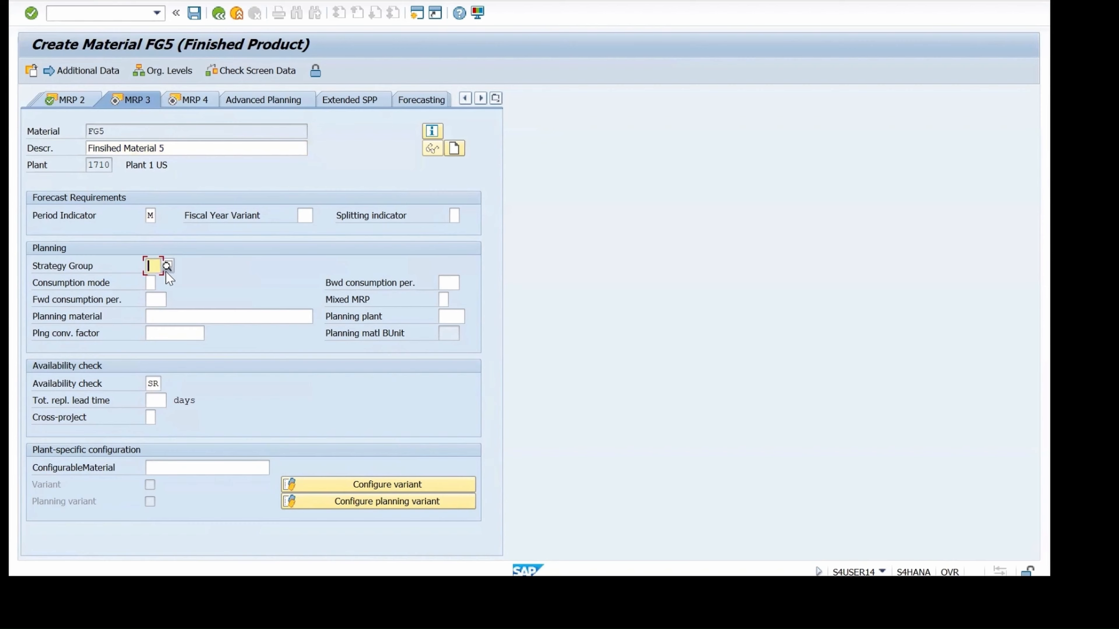
click(168, 271)
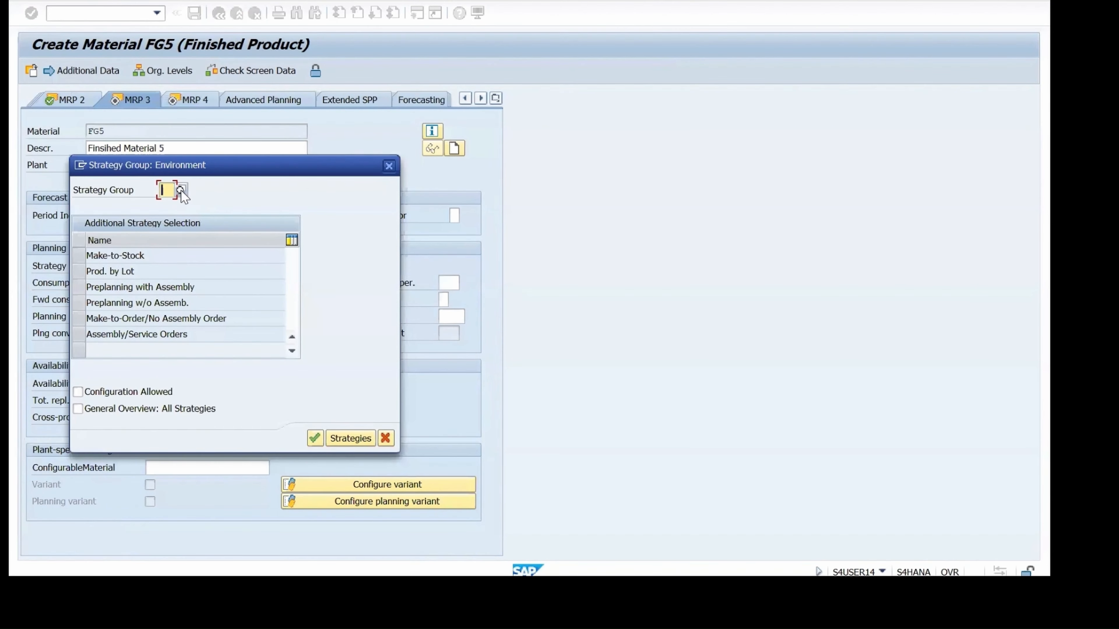
click(181, 191)
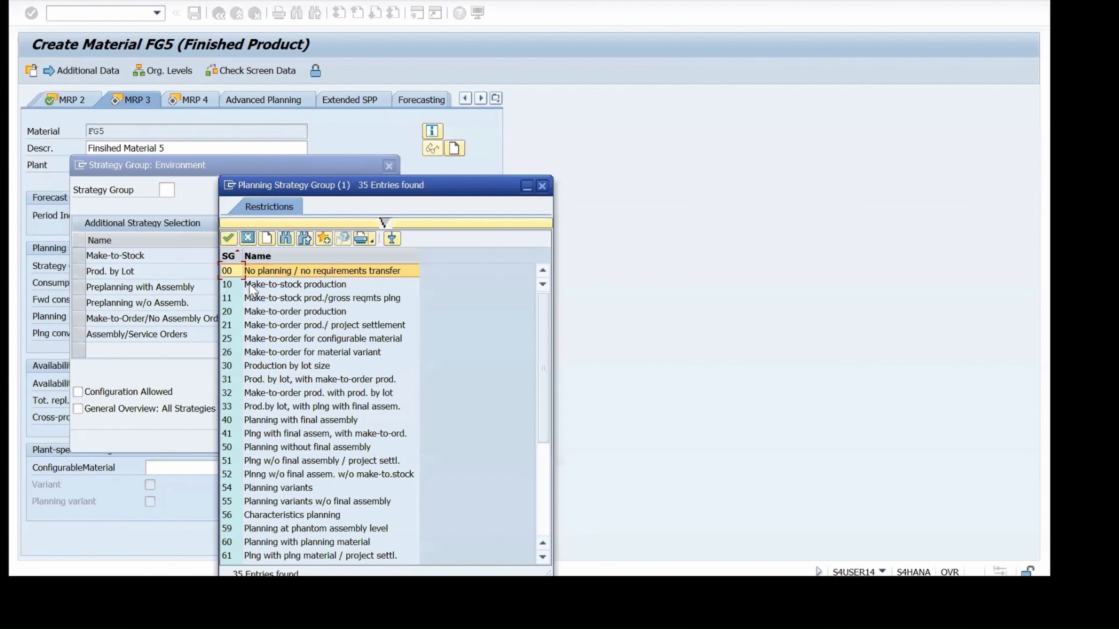
double_click(232, 284)
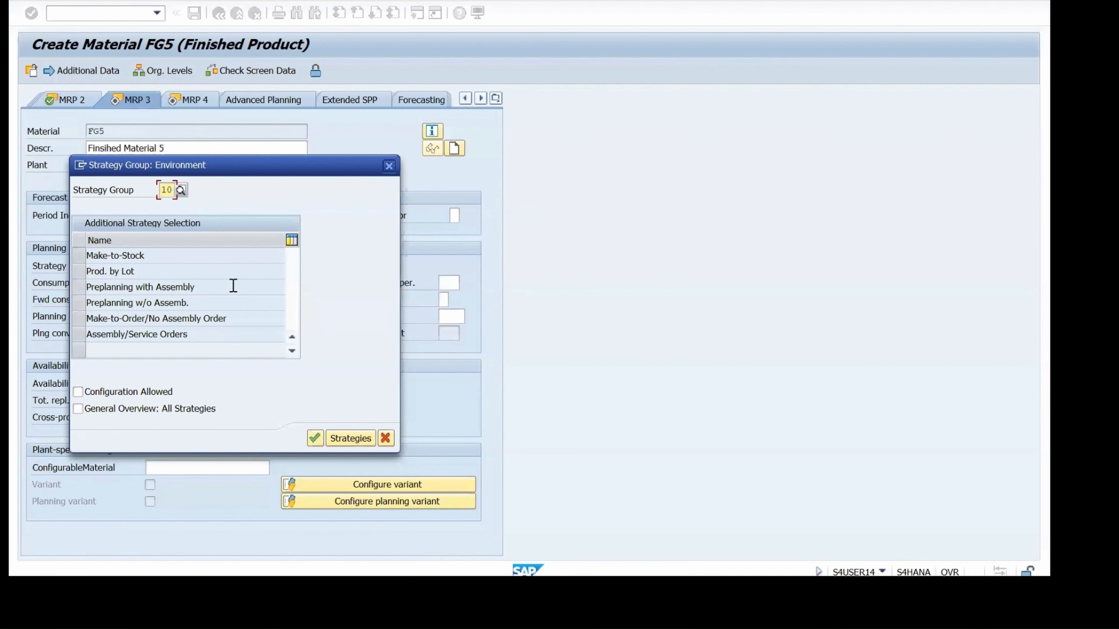
click(315, 438)
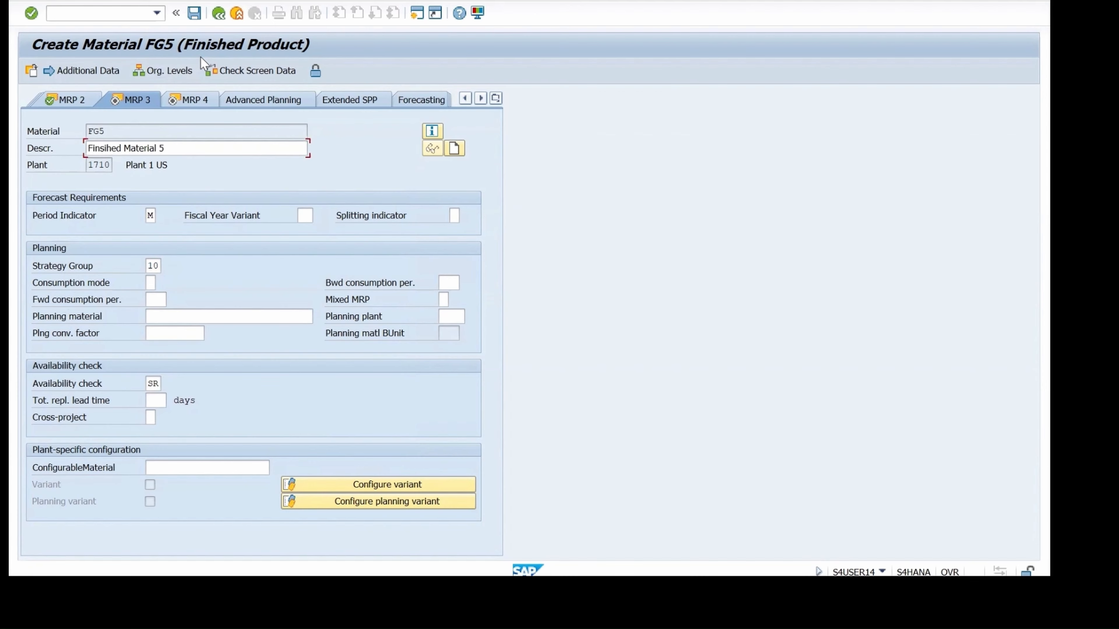
key(Return)
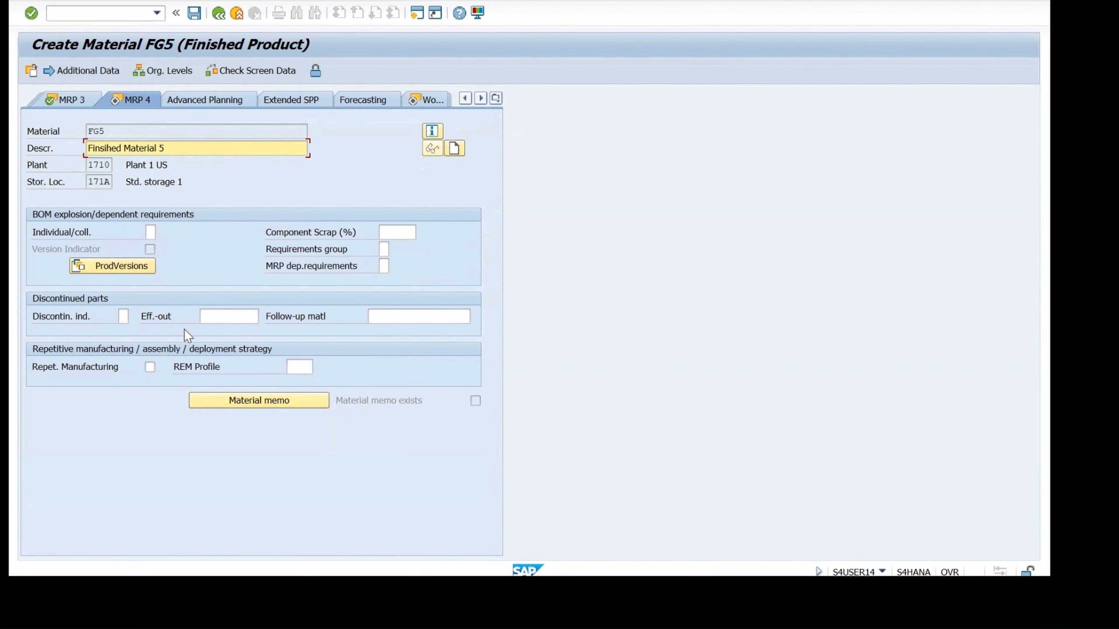
Go on to the Work scheduling view, set the production scheduling profile to YB0001 (MTS DI Valuated), and confirm the view.
key(Return)
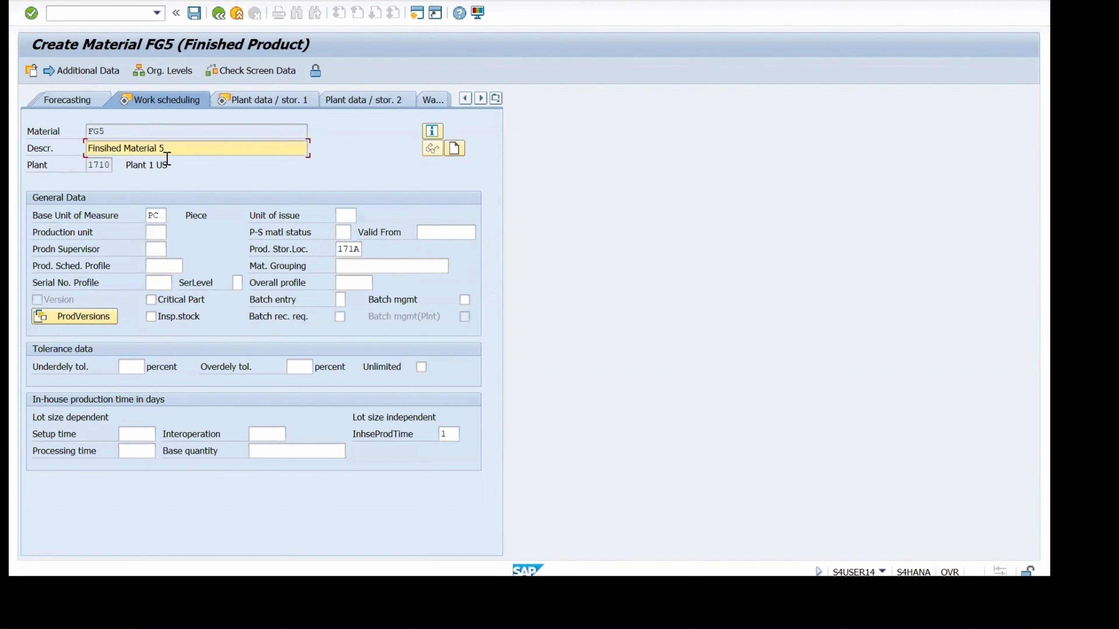
click(159, 265)
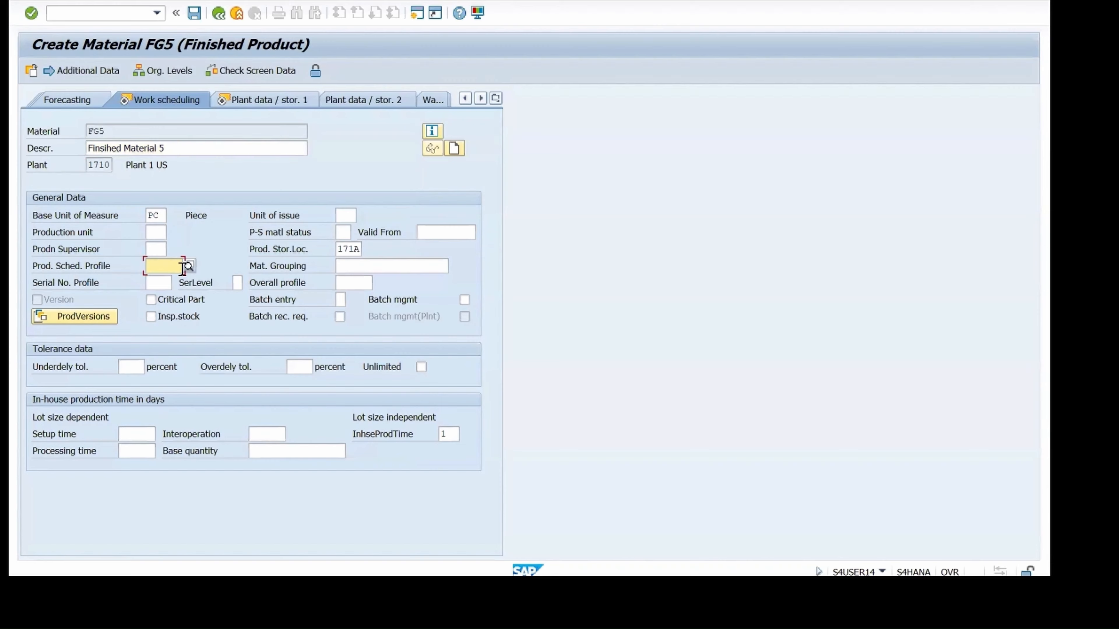
click(188, 264)
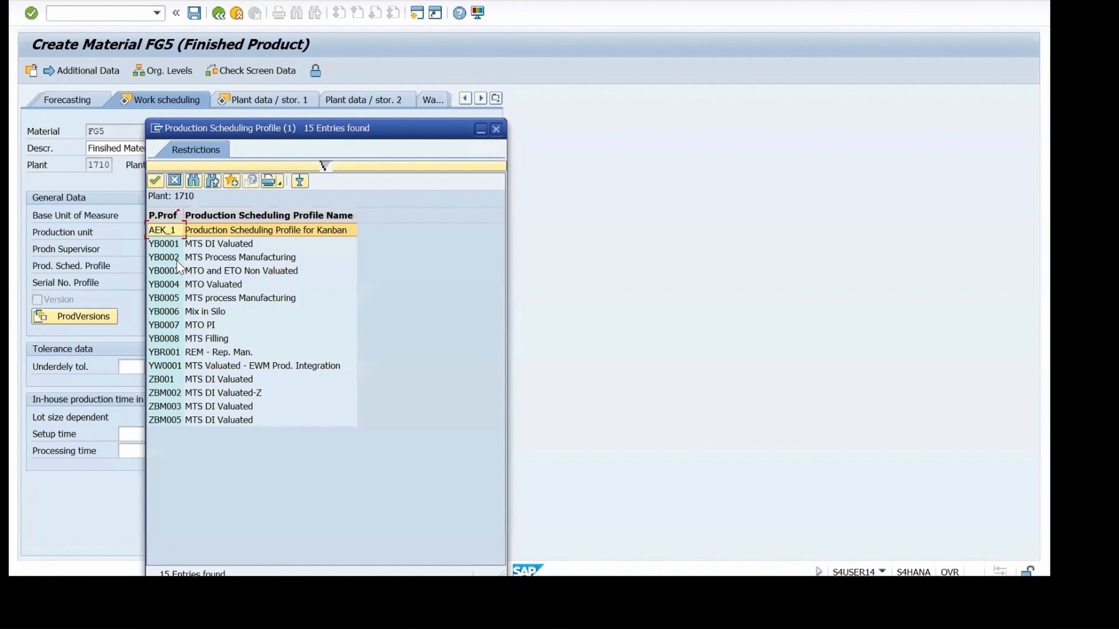
double_click(163, 243)
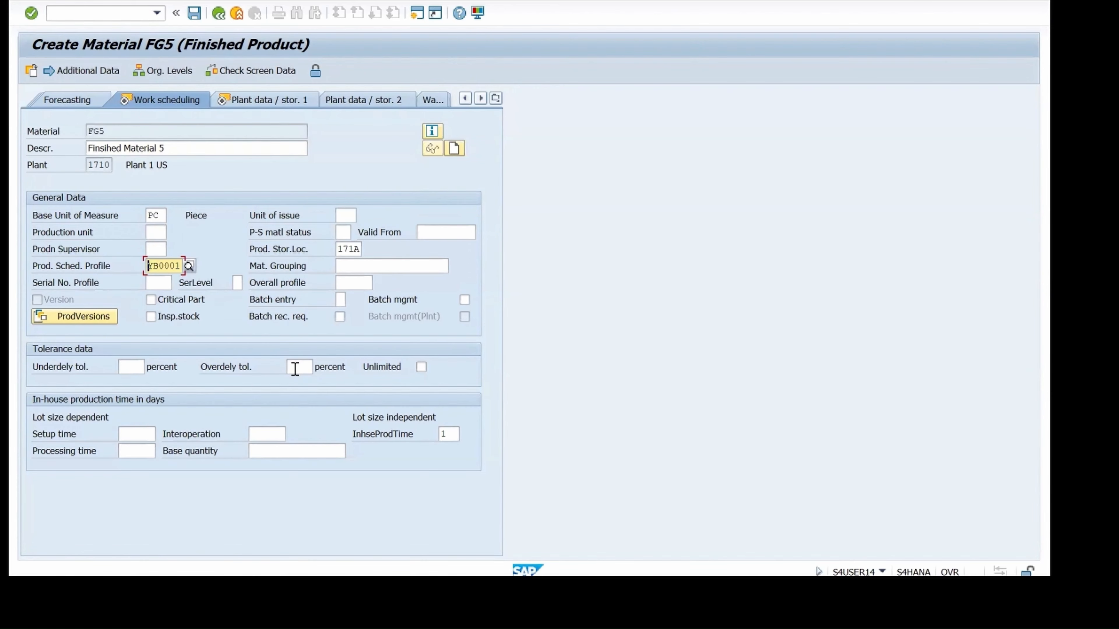
key(Return)
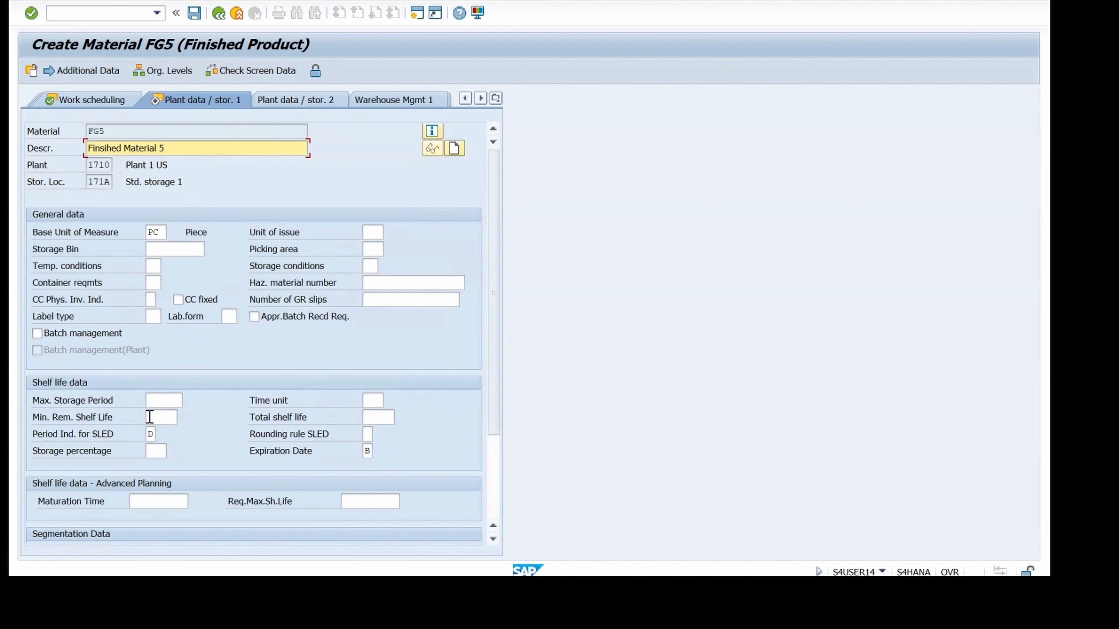
Proceed to the Accounting 1 view and set the valuation class to 7920 (Finished Goods).
key(Return)
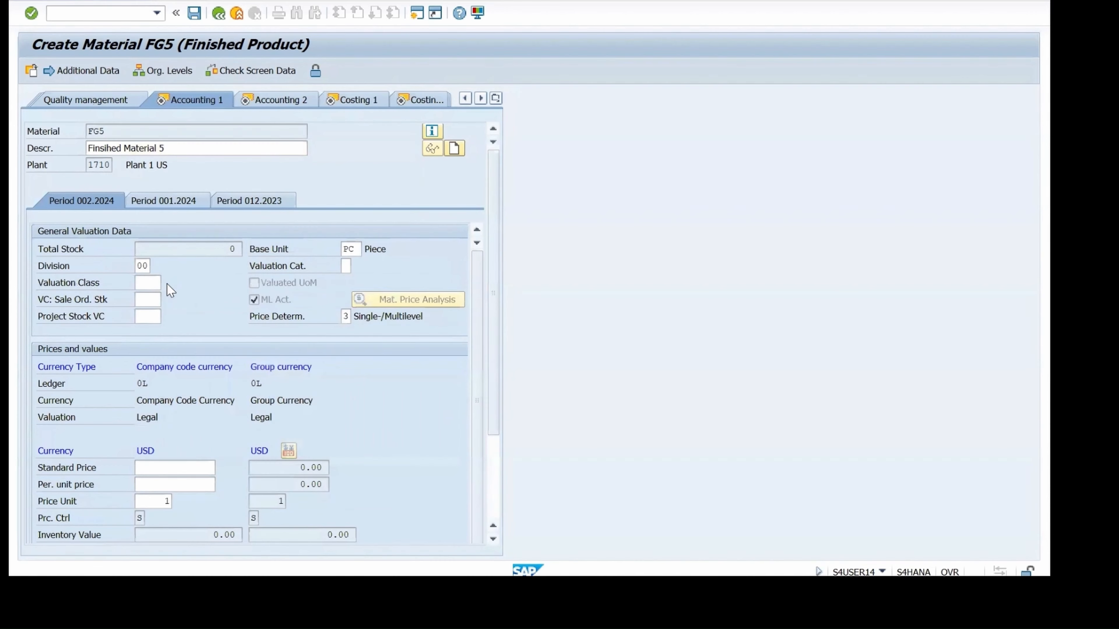
click(167, 284)
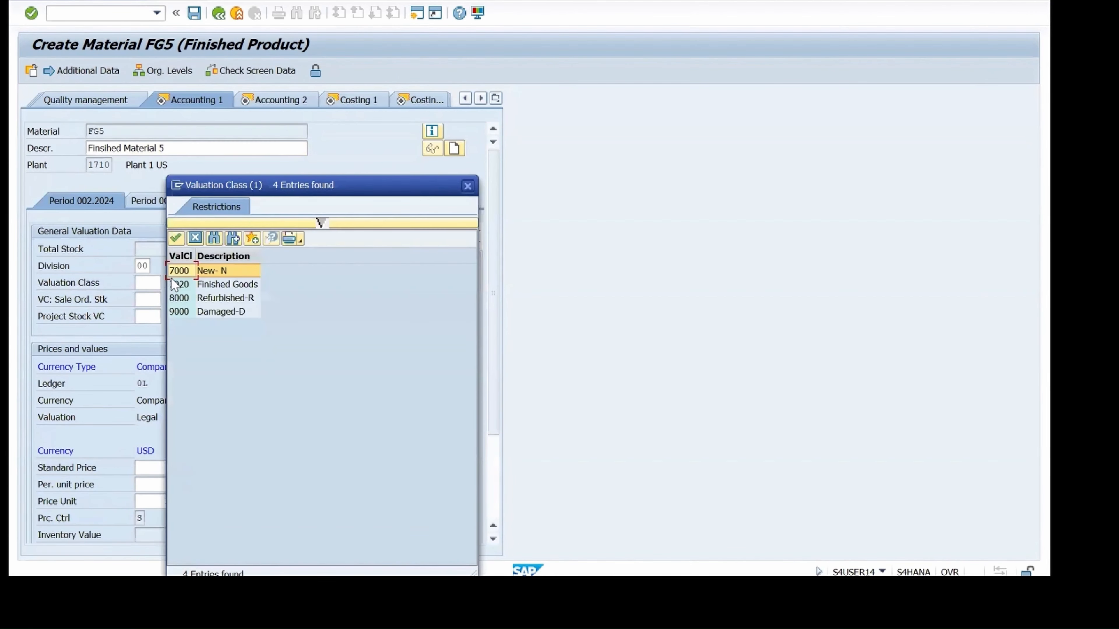
click(179, 287)
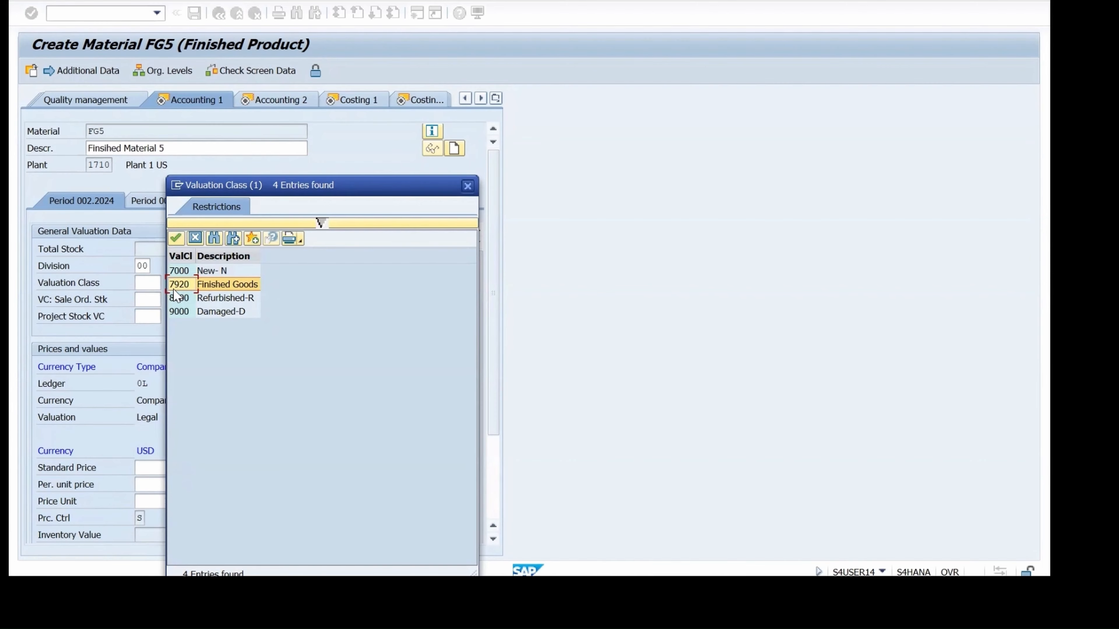
double_click(175, 290)
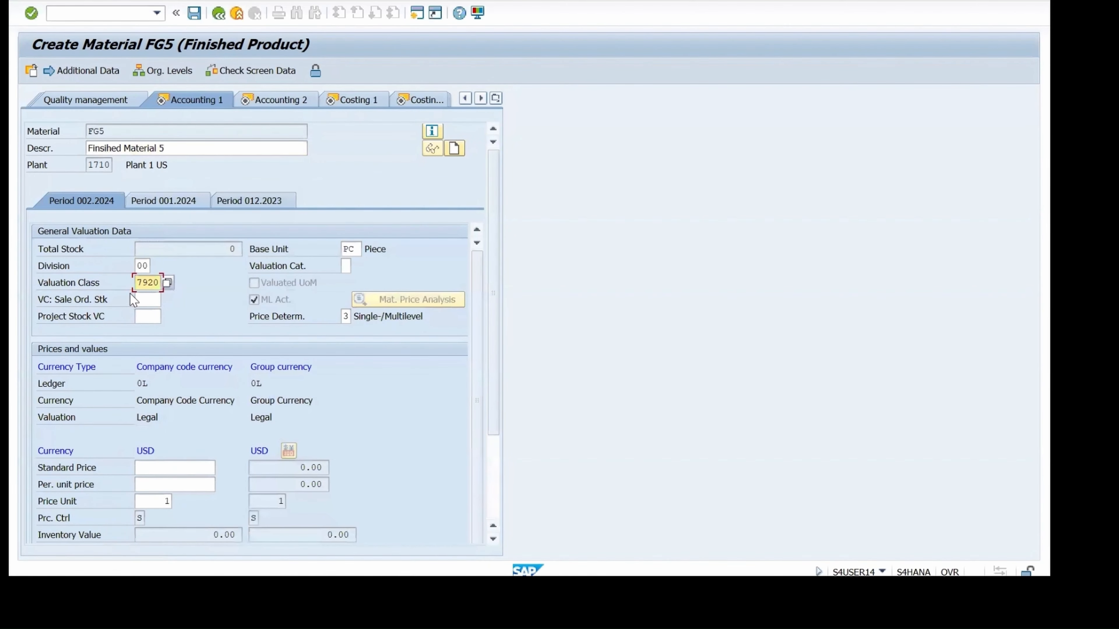
Set the standard price to 100 USD and continue to the Accounting 2 view.
click(162, 466)
text(100)
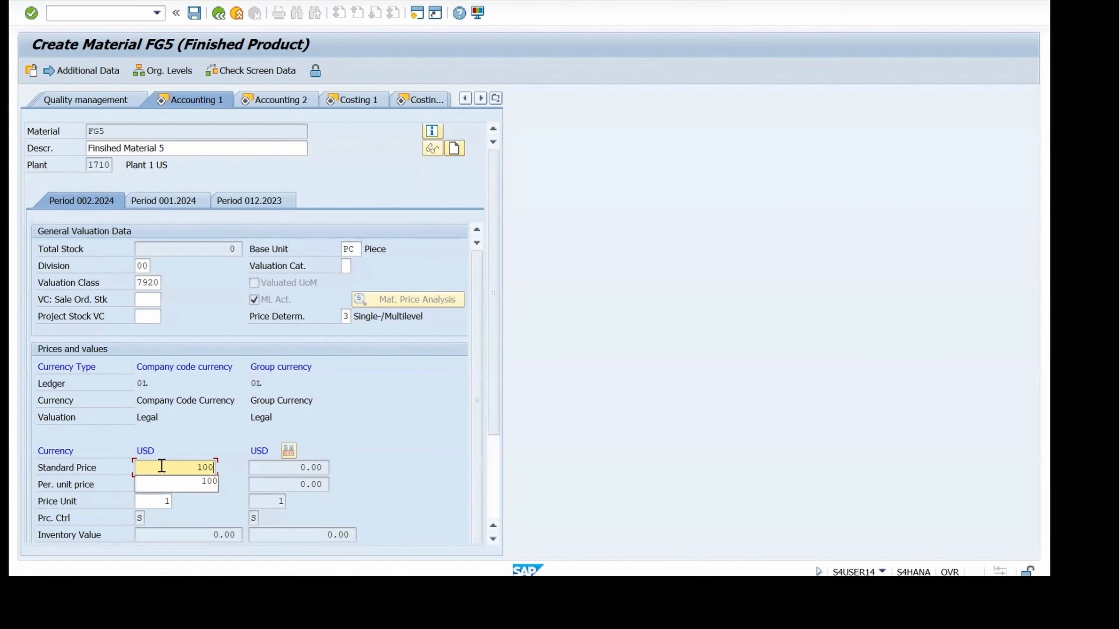
key(Return)
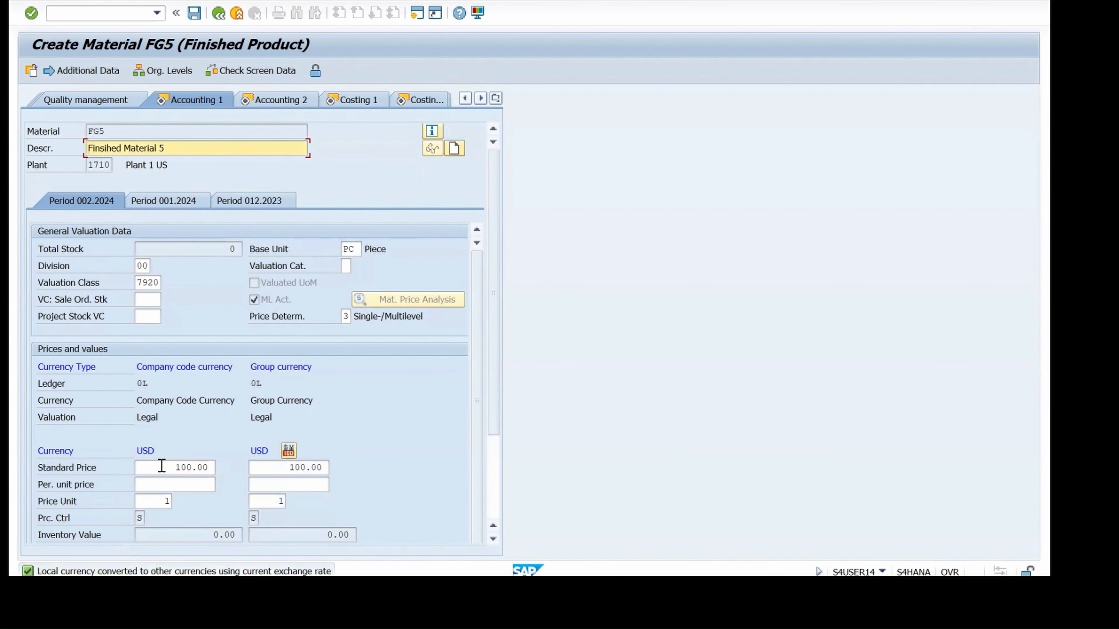
key(Return)
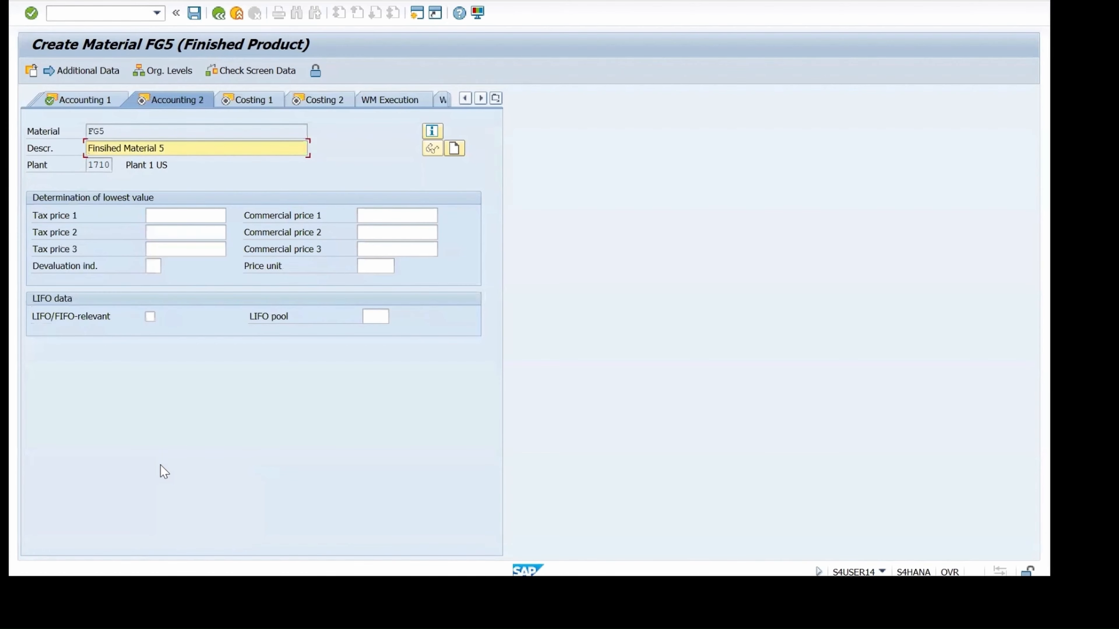
Continue to the Costing 1 view and set the profit center to YB110.
key(Return)
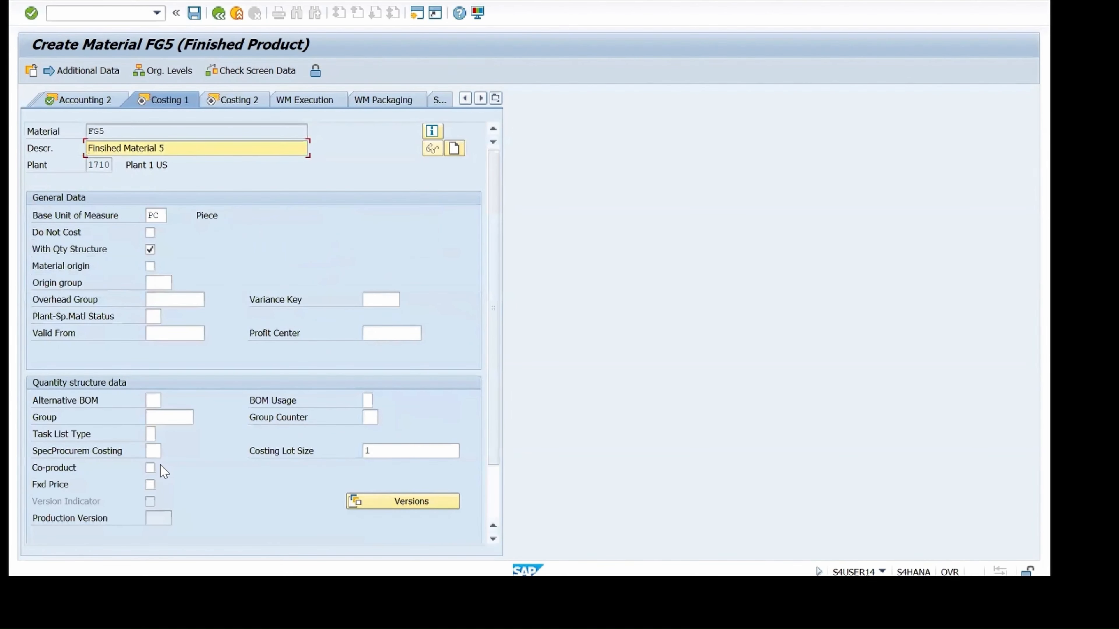
click(381, 337)
text(YB110)
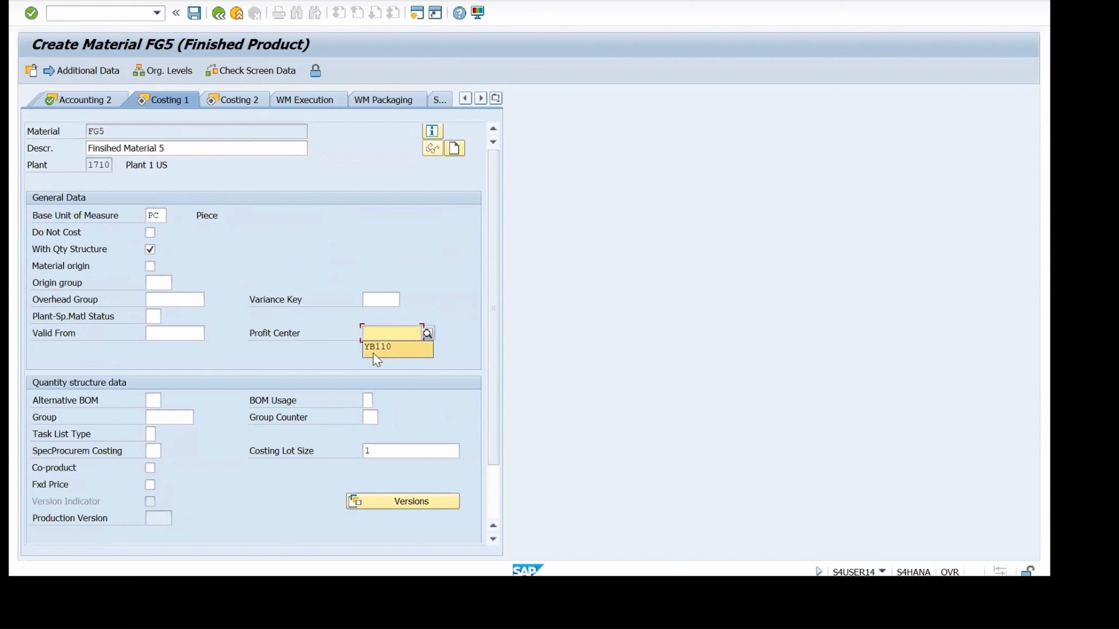
click(372, 353)
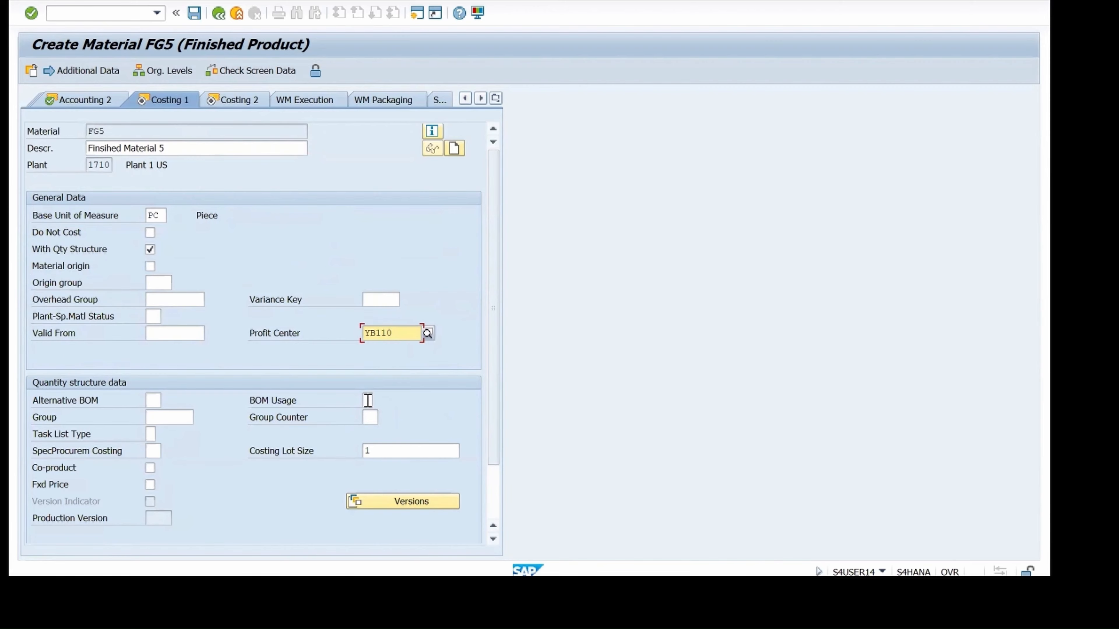
Continue past the Costing 2 view without further entries and save the new material FG5.
key(Return)
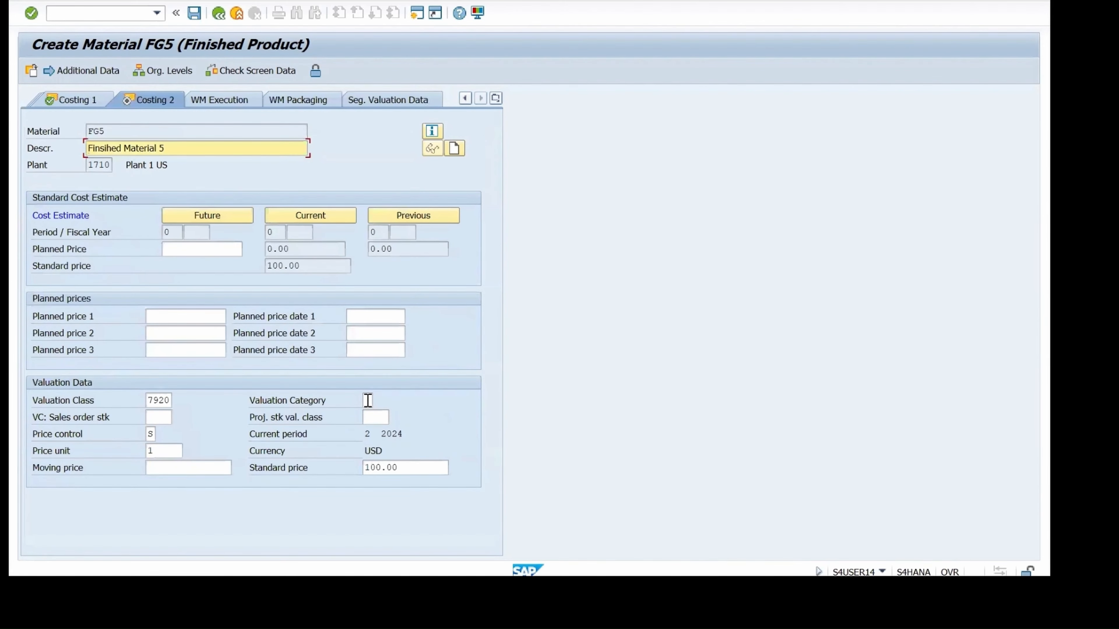
key(Return)
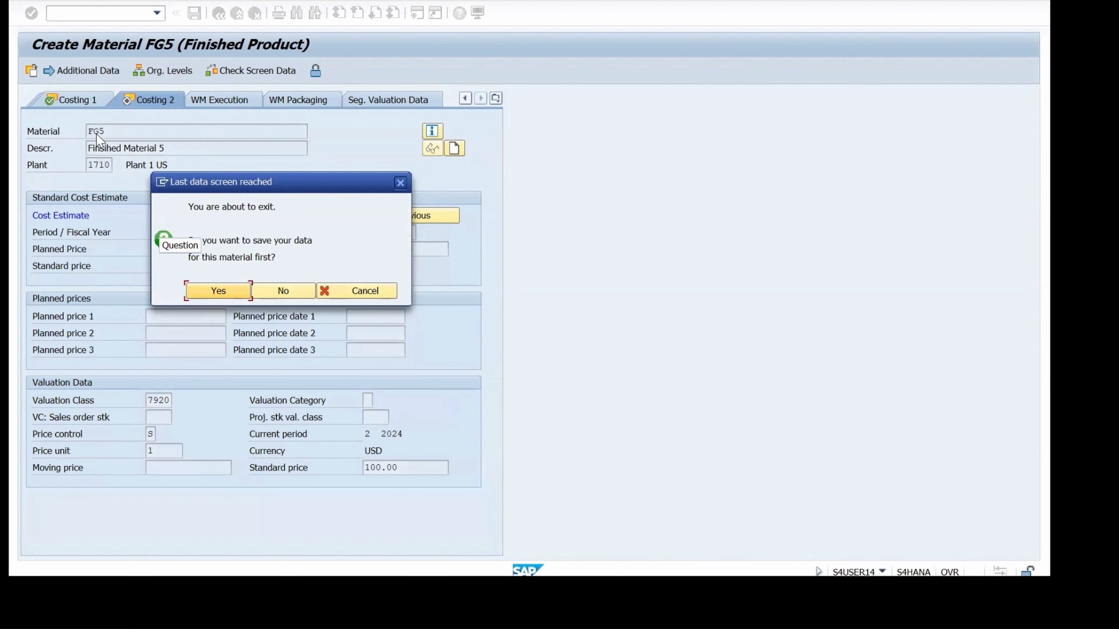
click(202, 290)
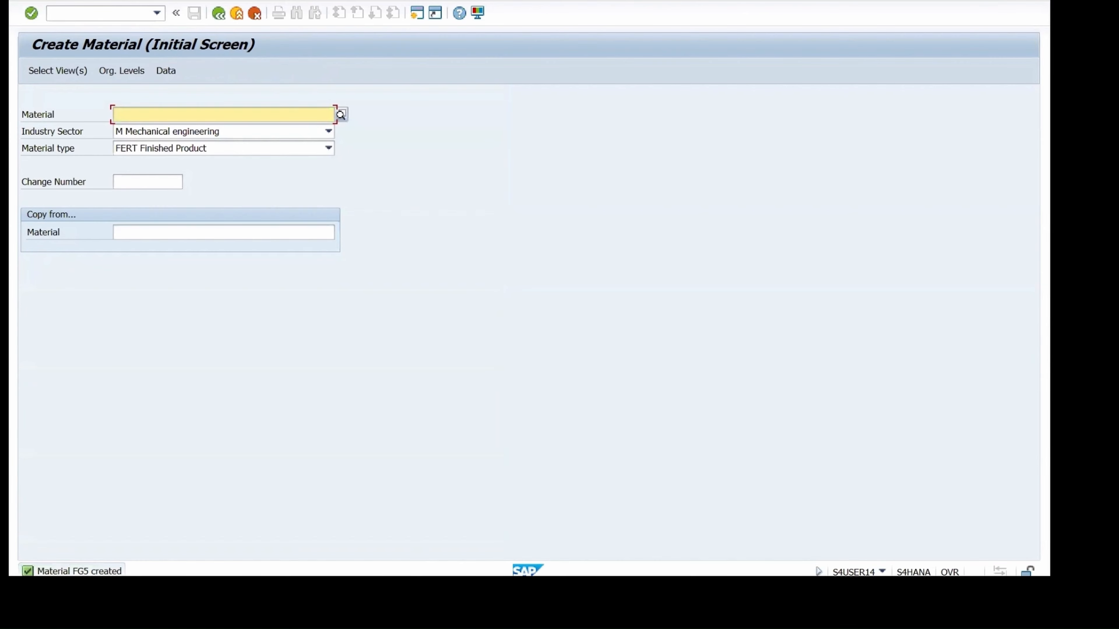
Open the Display Material transaction MM03.
click(80, 18)
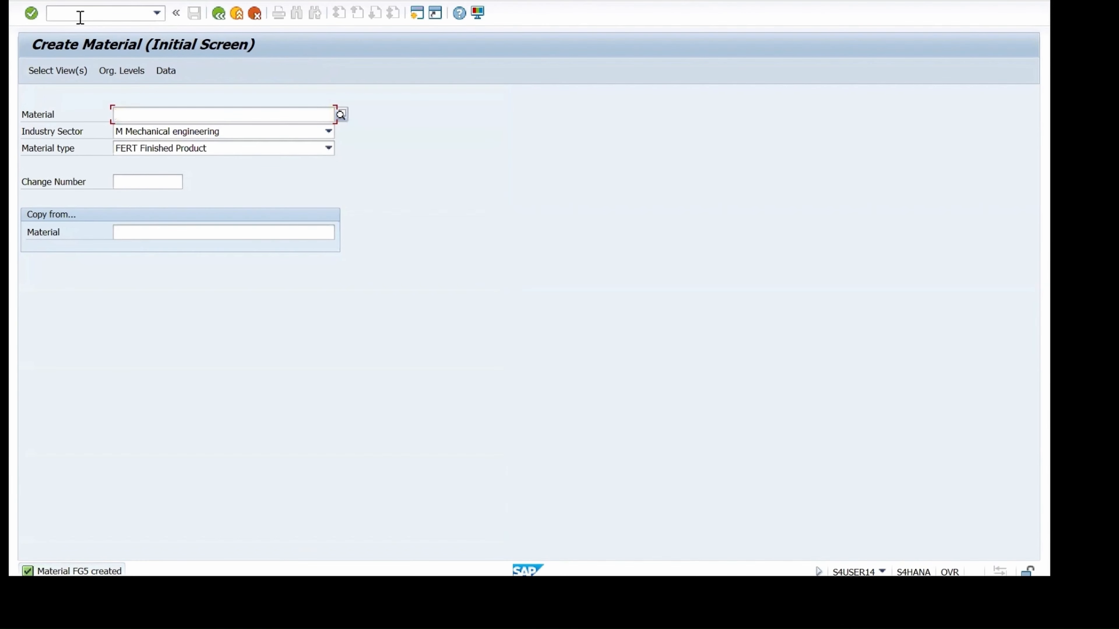
text(/N M)
key(BackSpace)
text(MM03)
key(Return)
key(Return)
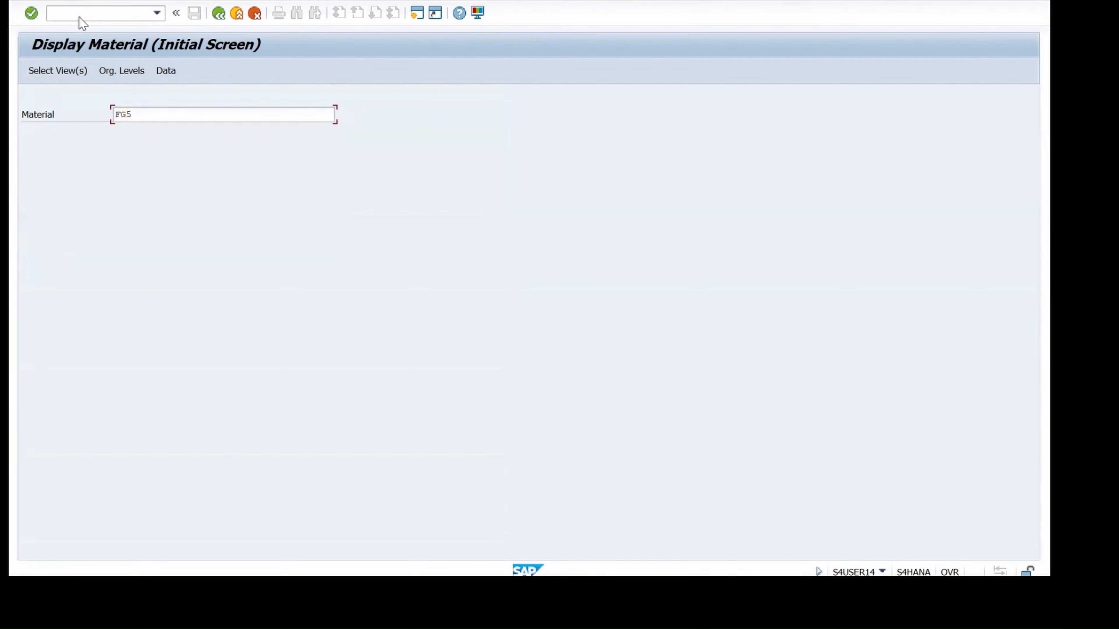
Display material FG5 for plant 1710, storage location 171A, sales organization 1710 and distribution channel 10.
key(Return)
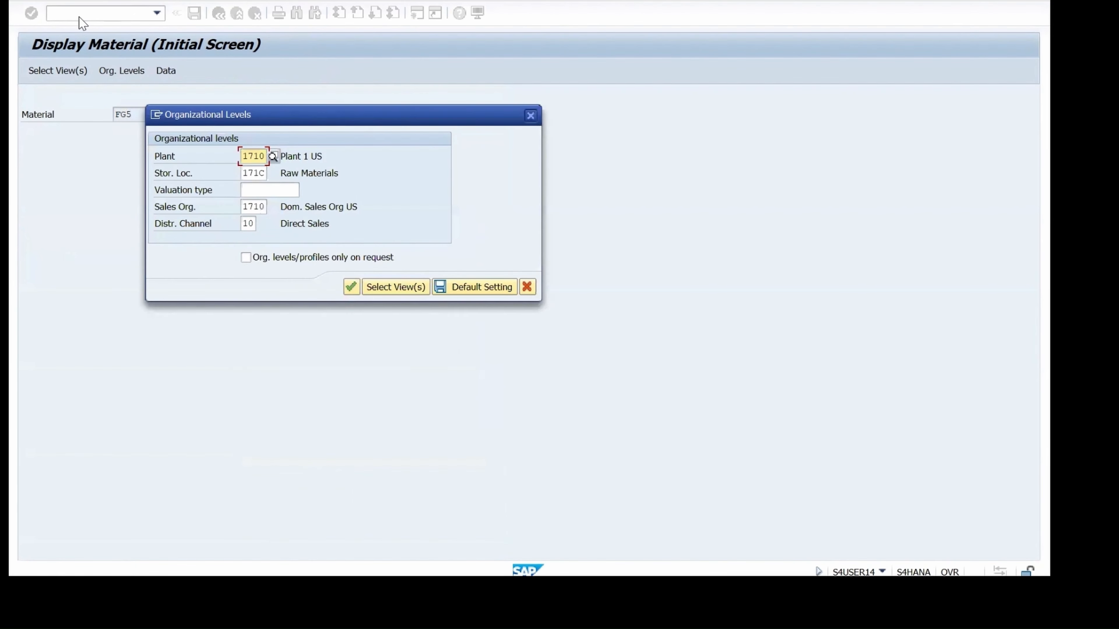
key(Return)
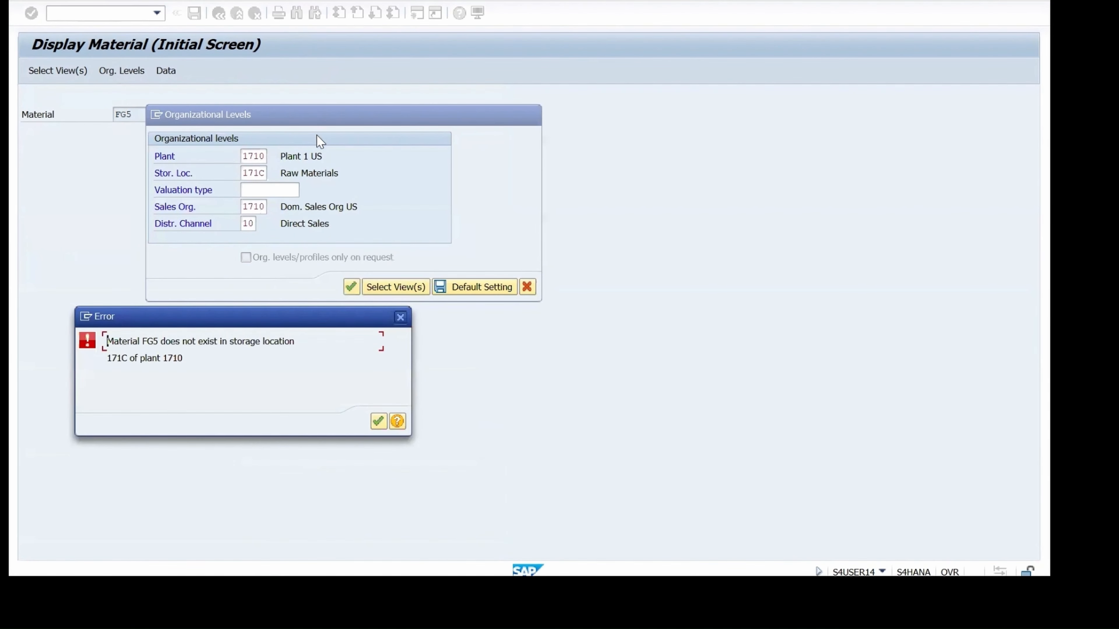
click(399, 317)
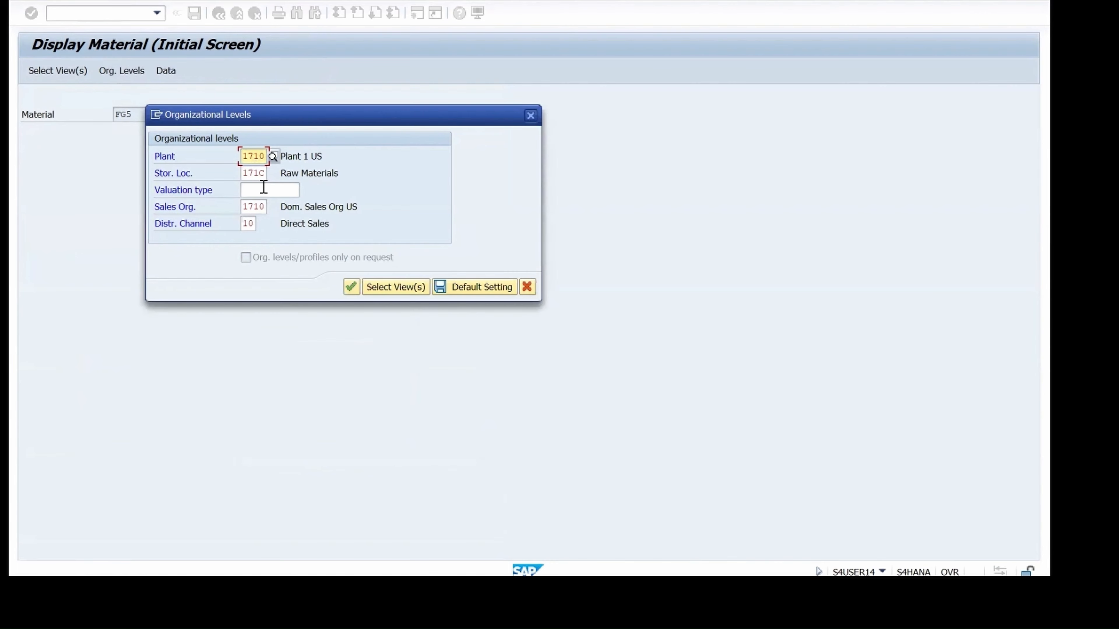
key(BackSpace)
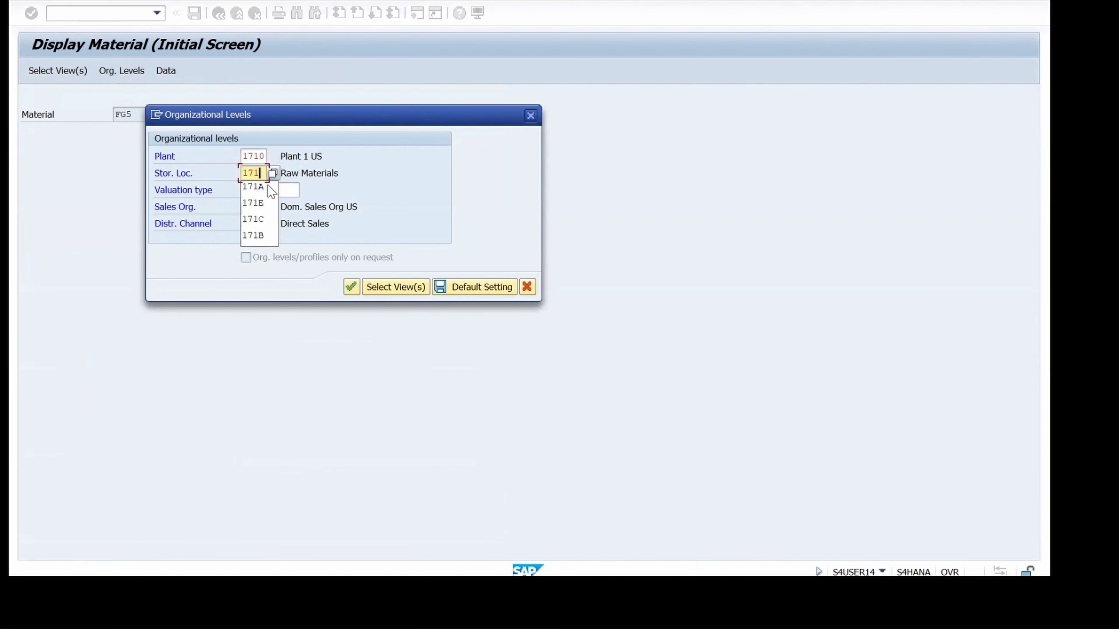
text(a)
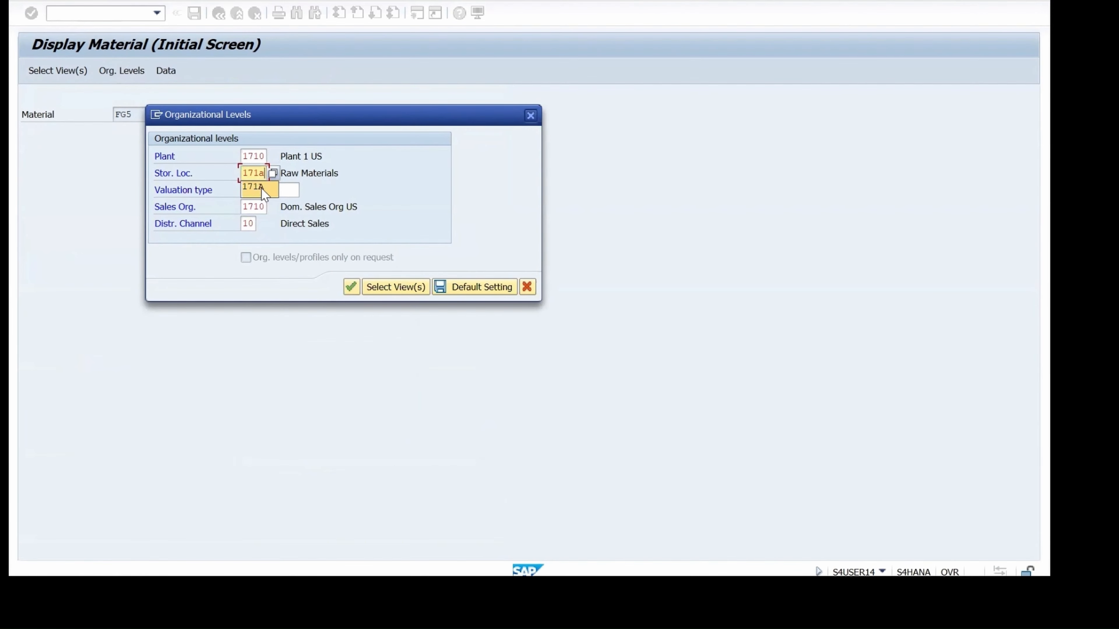
click(261, 188)
click(355, 287)
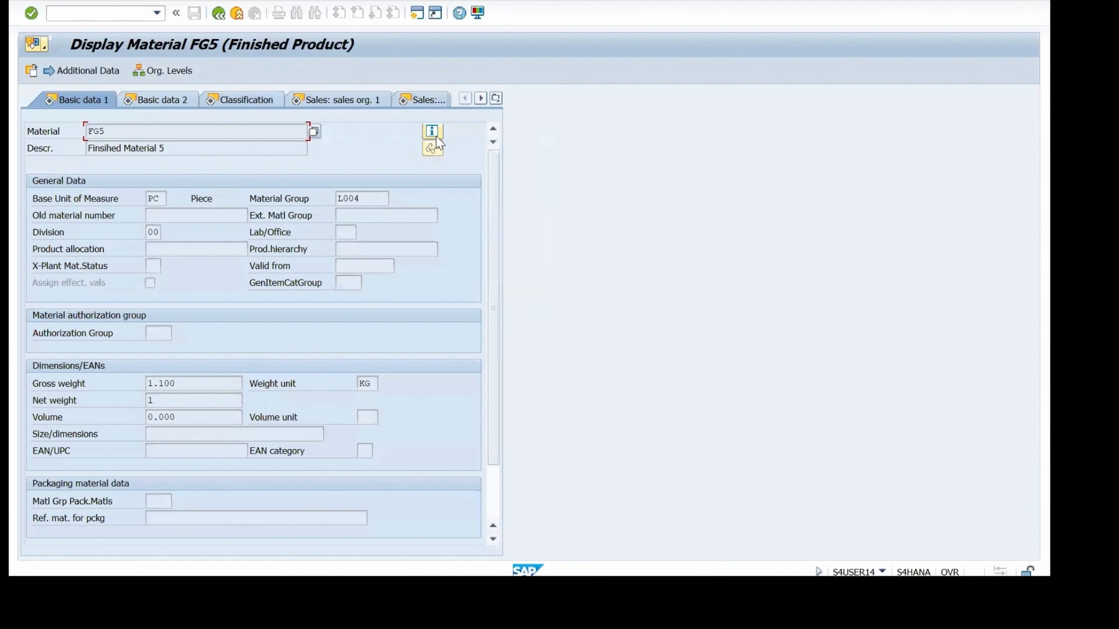
Examine the material information for FG5, including its industry sector, material type and creation details.
click(437, 130)
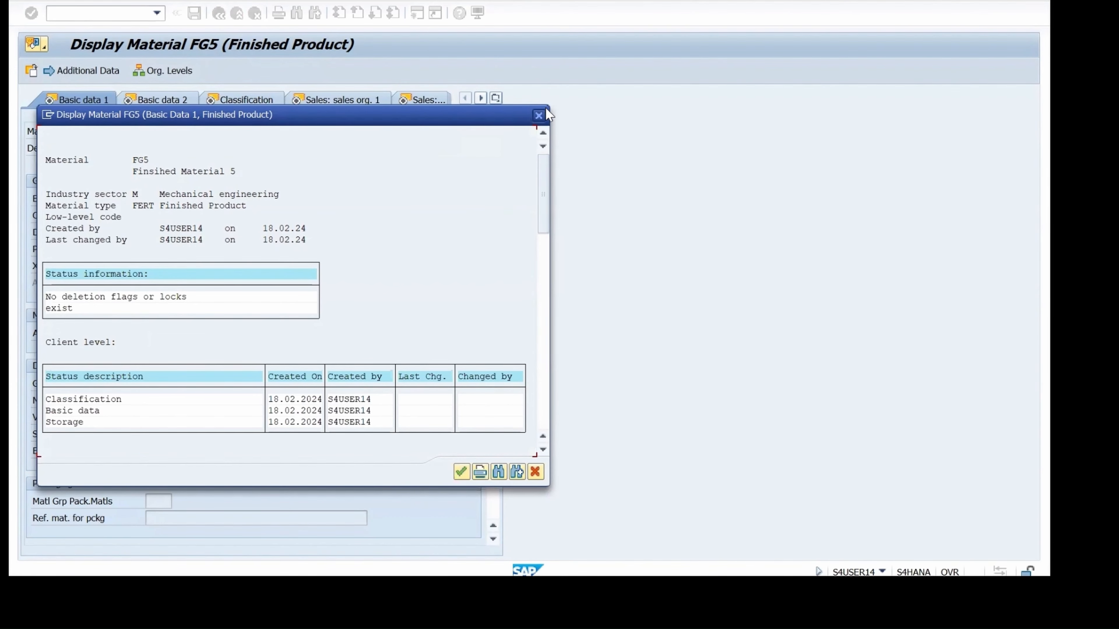
click(538, 116)
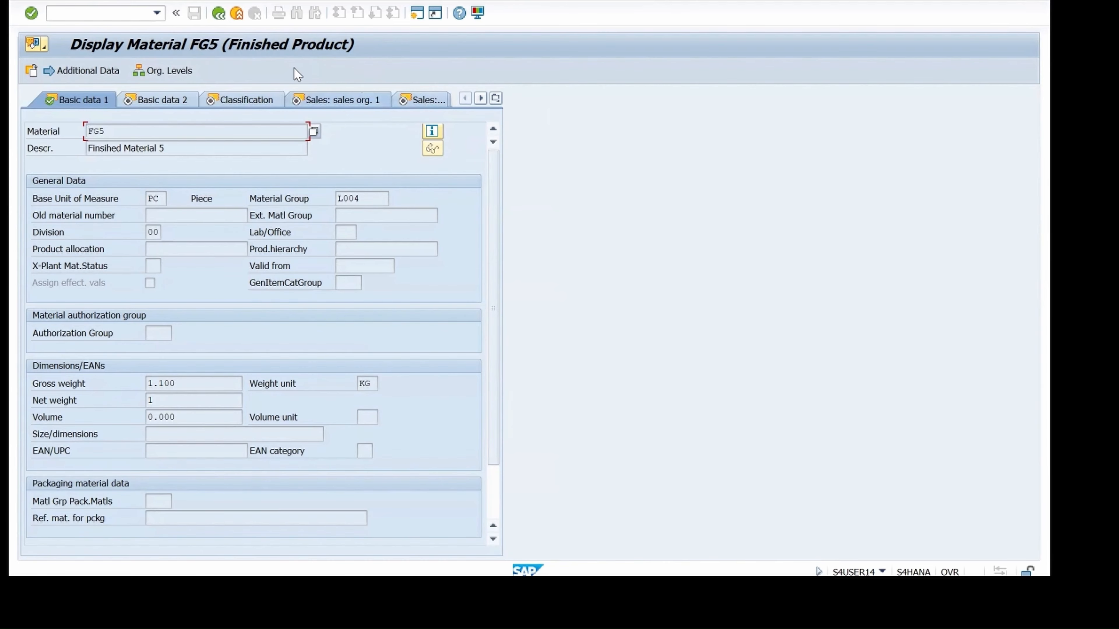
click(429, 133)
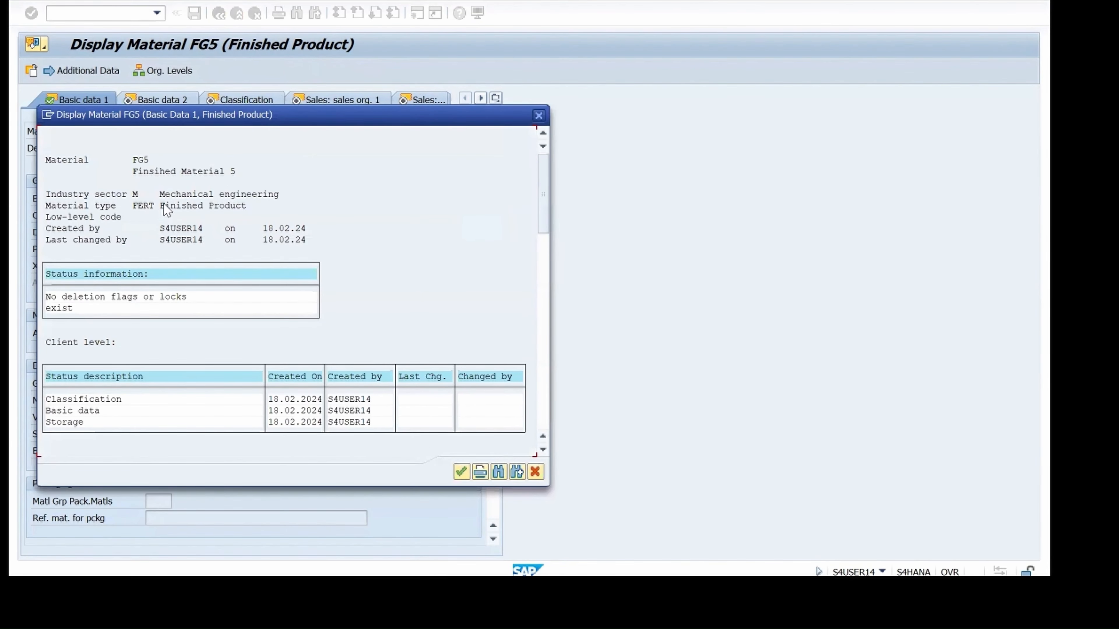
click(539, 116)
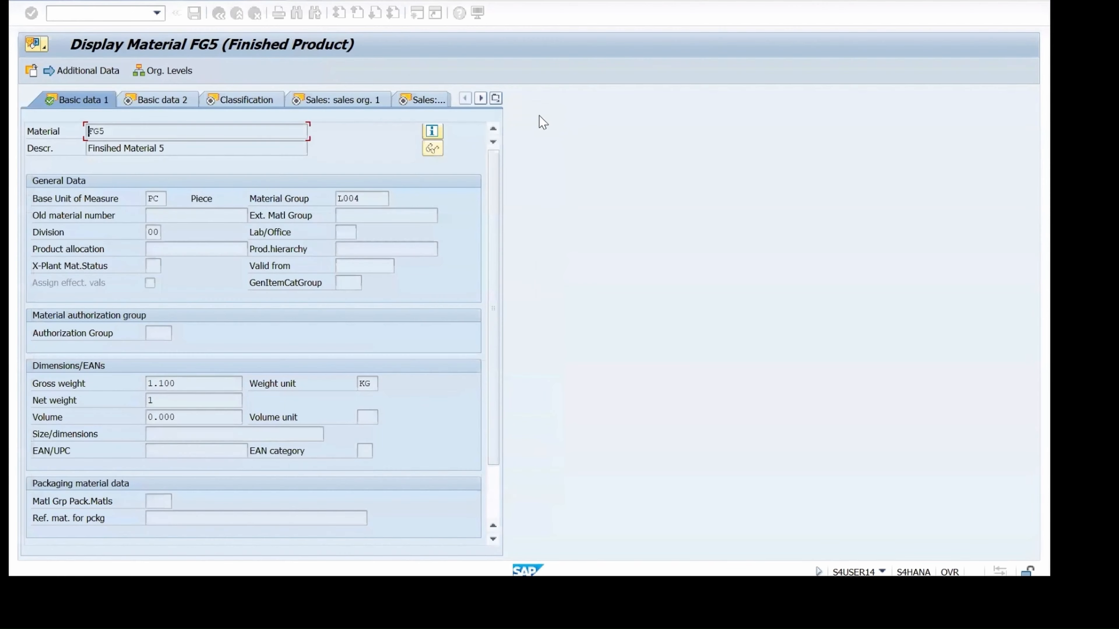
click(81, 9)
text(/n mm01)
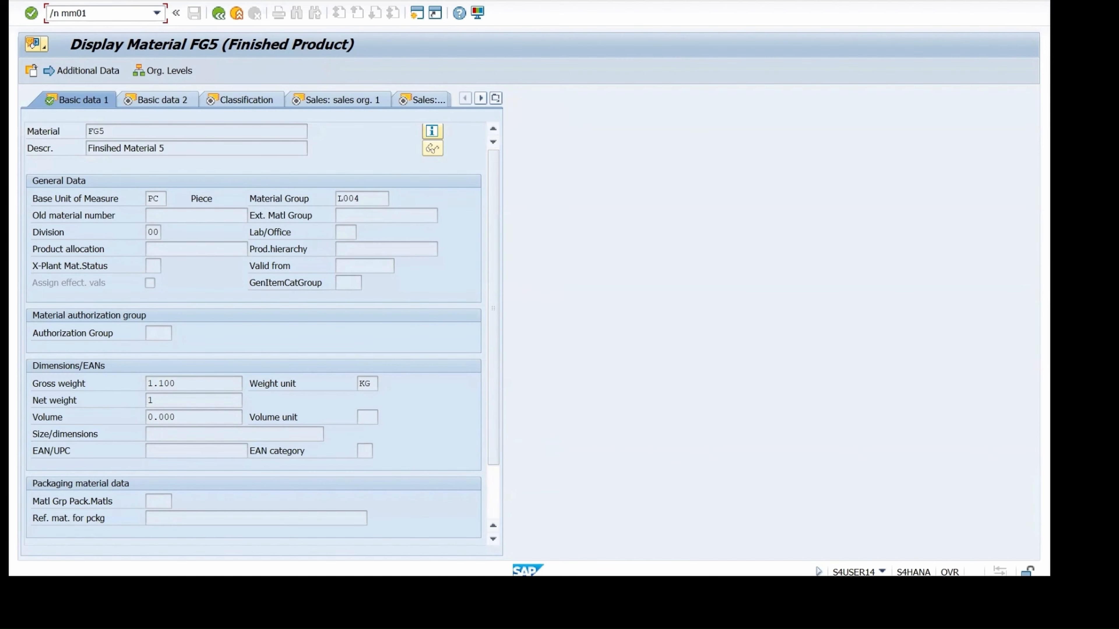
key(Return)
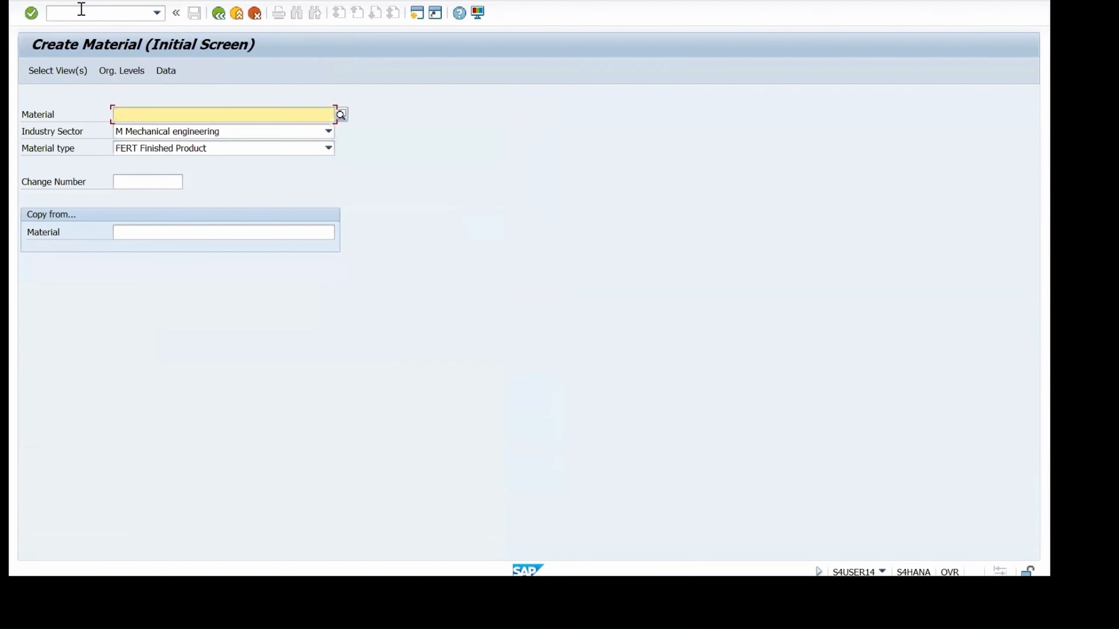
click(140, 115)
key(Down)
key(Down)
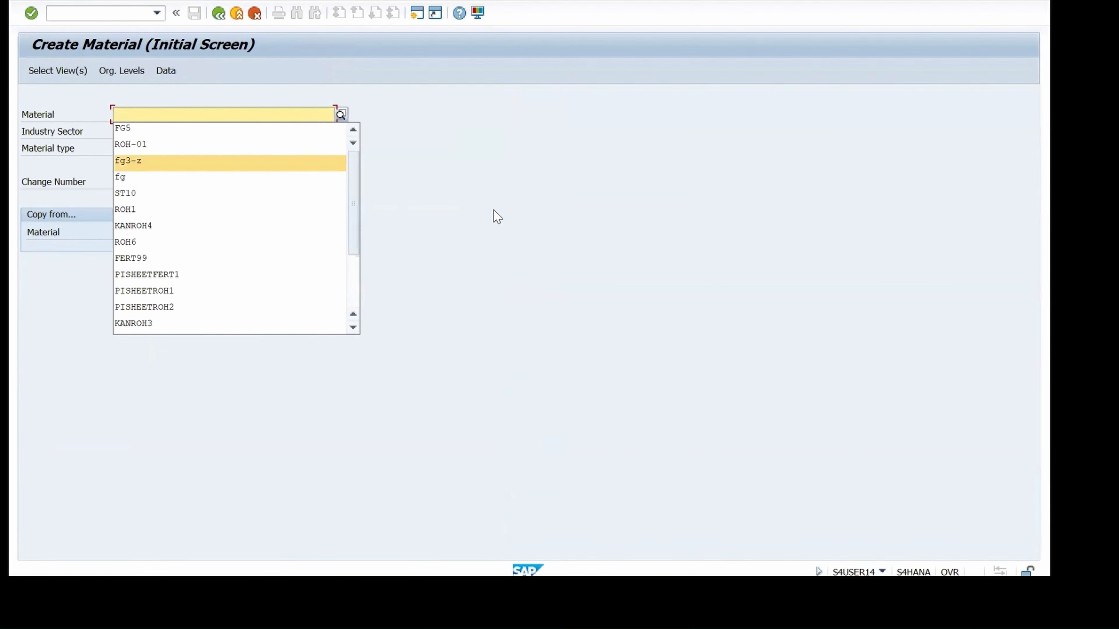
key(Escape)
Open the Materials List transaction MM60.
click(78, 8)
click(78, 9)
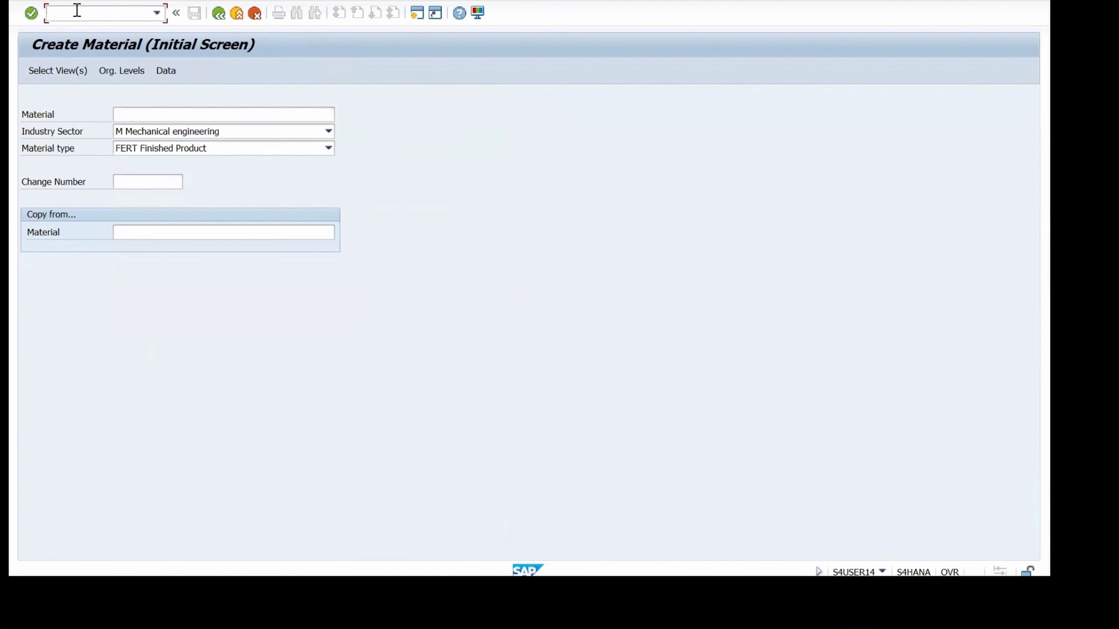
text(/n mm60)
key(Return)
Clear the material filter, list the logged-on user's materials of type ROH in plant 1710, and check the numbers ROH1 to ROH6.
click(237, 114)
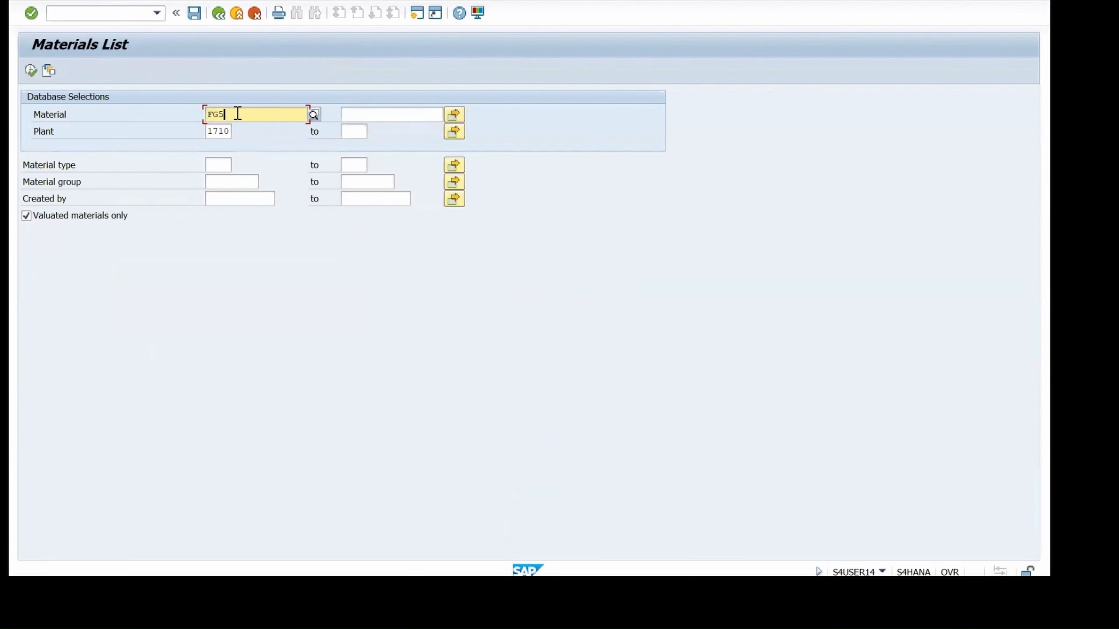
key(BackSpace)
key(BackSpace)
key(BackSpace)
click(224, 166)
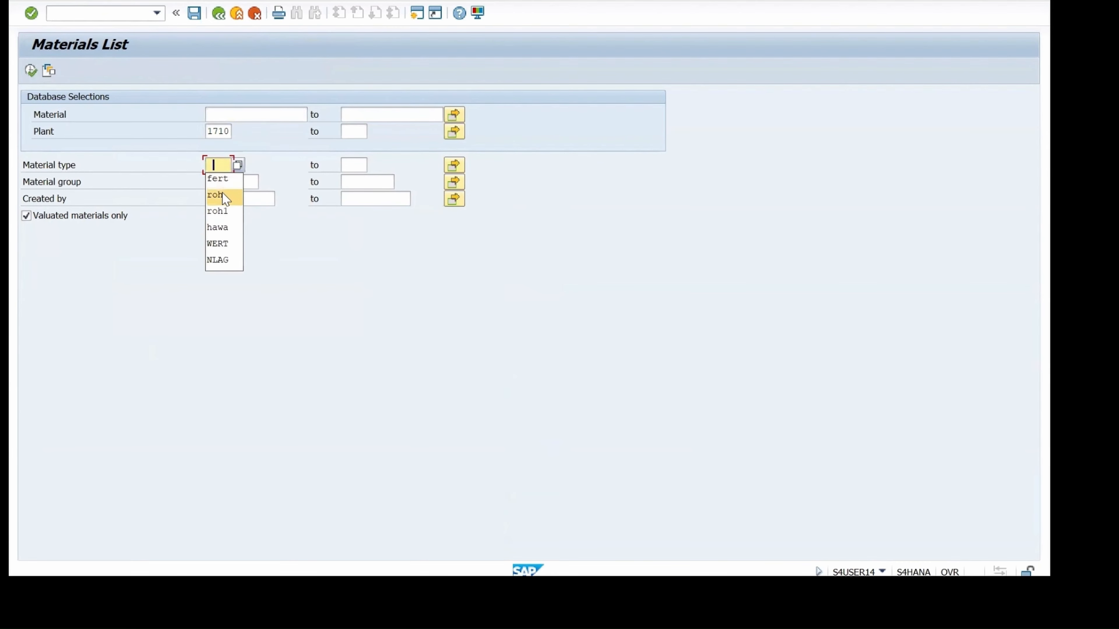
click(223, 195)
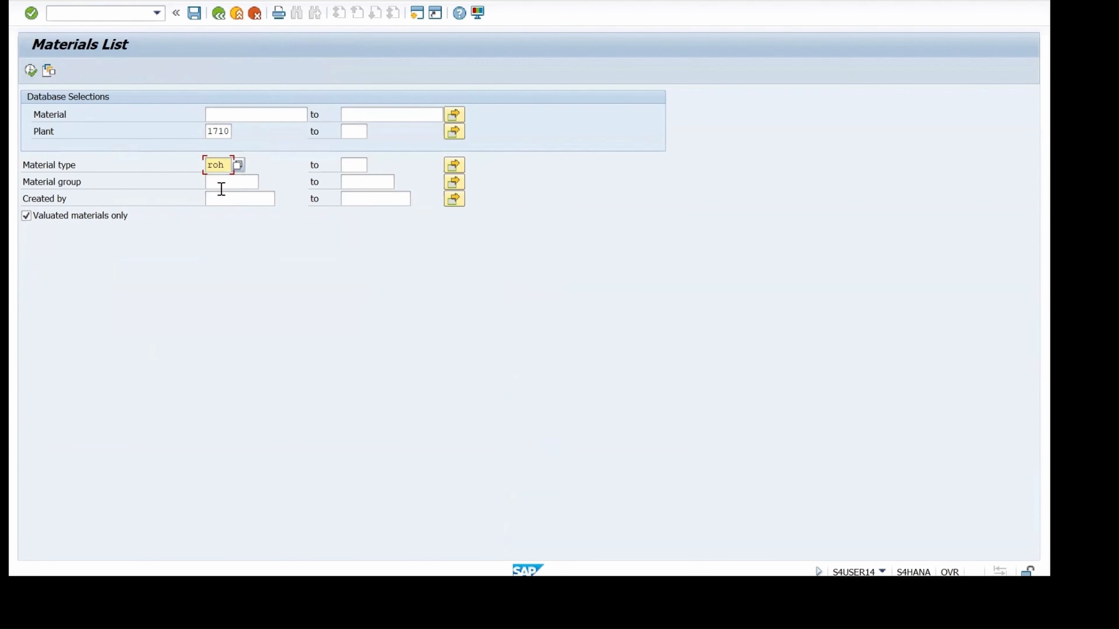
click(231, 199)
click(229, 213)
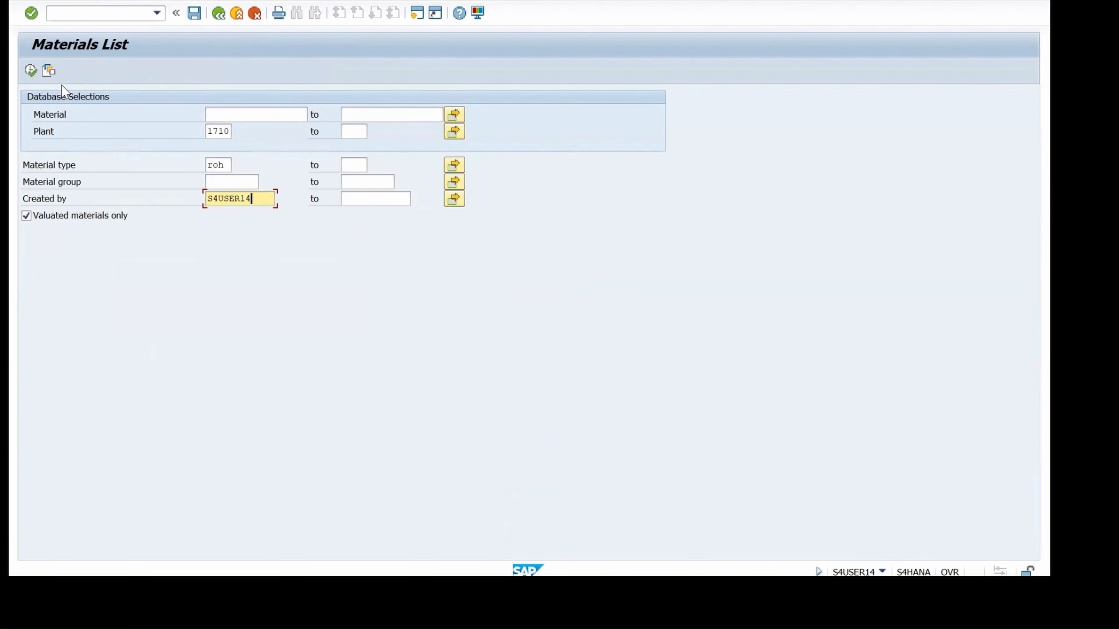
click(29, 71)
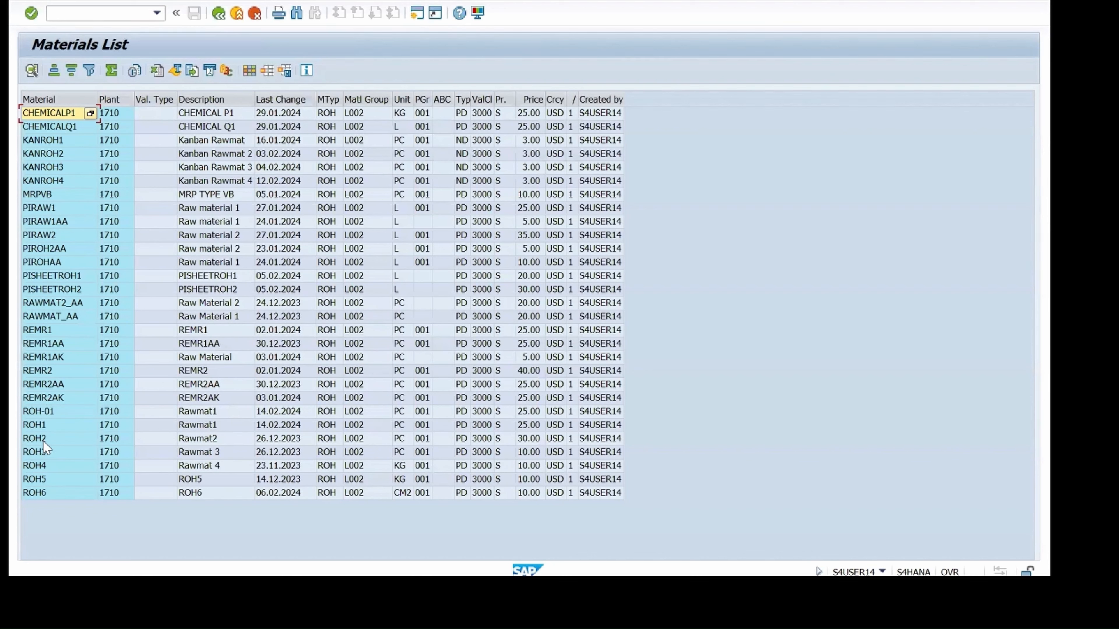
click(40, 426)
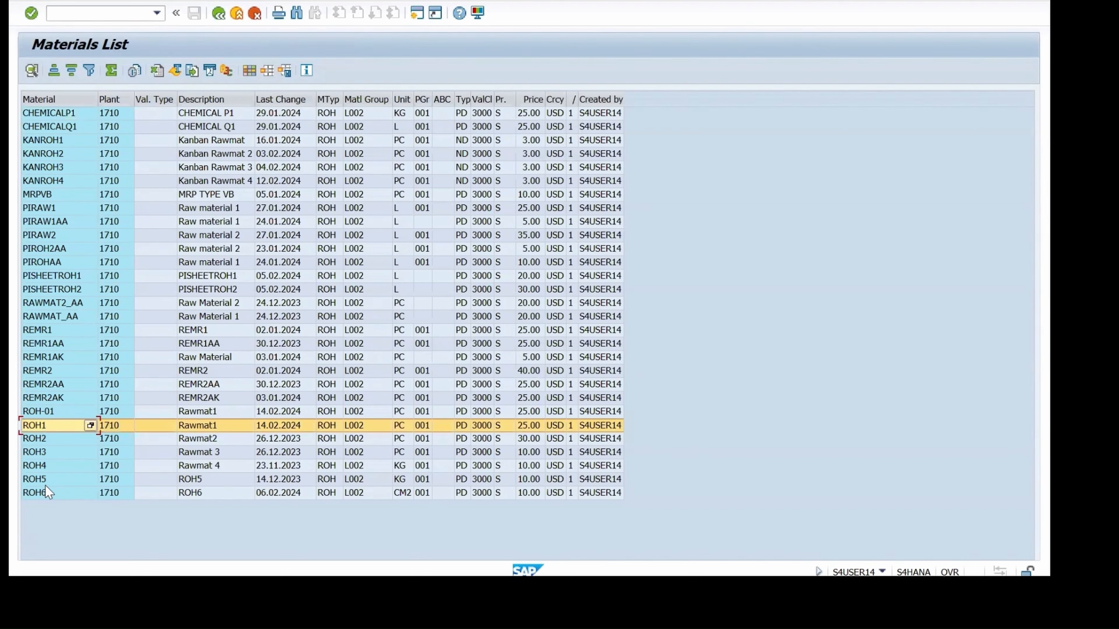
click(46, 493)
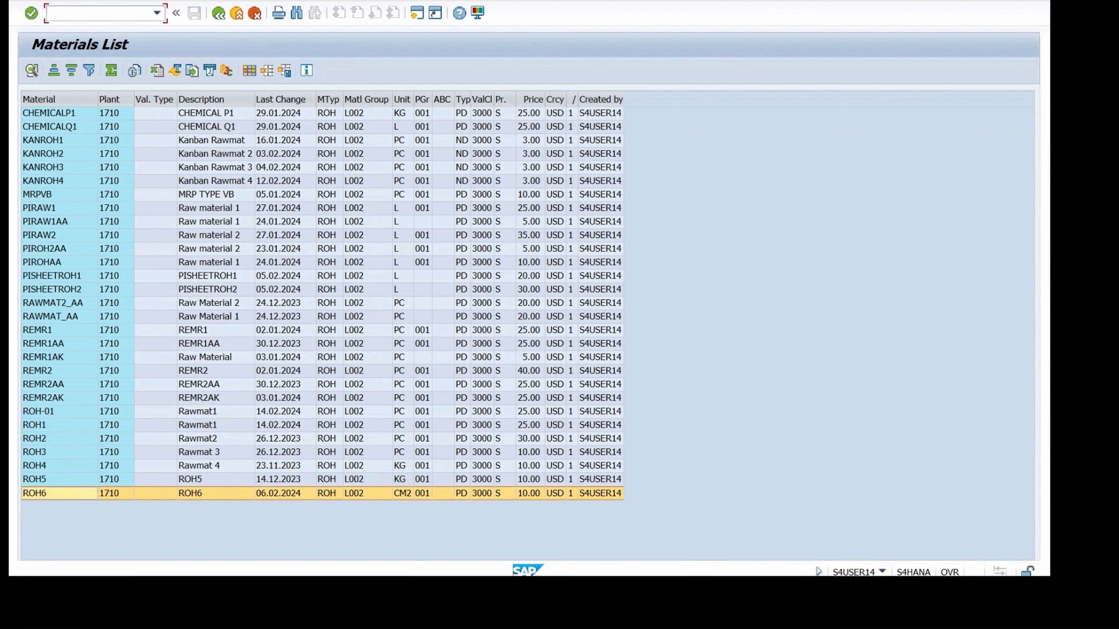
Start creating material ROH7 in transaction MM01 with material type ROH Raw materials and proceed to its view selection.
text(/n mm01)
key(Return)
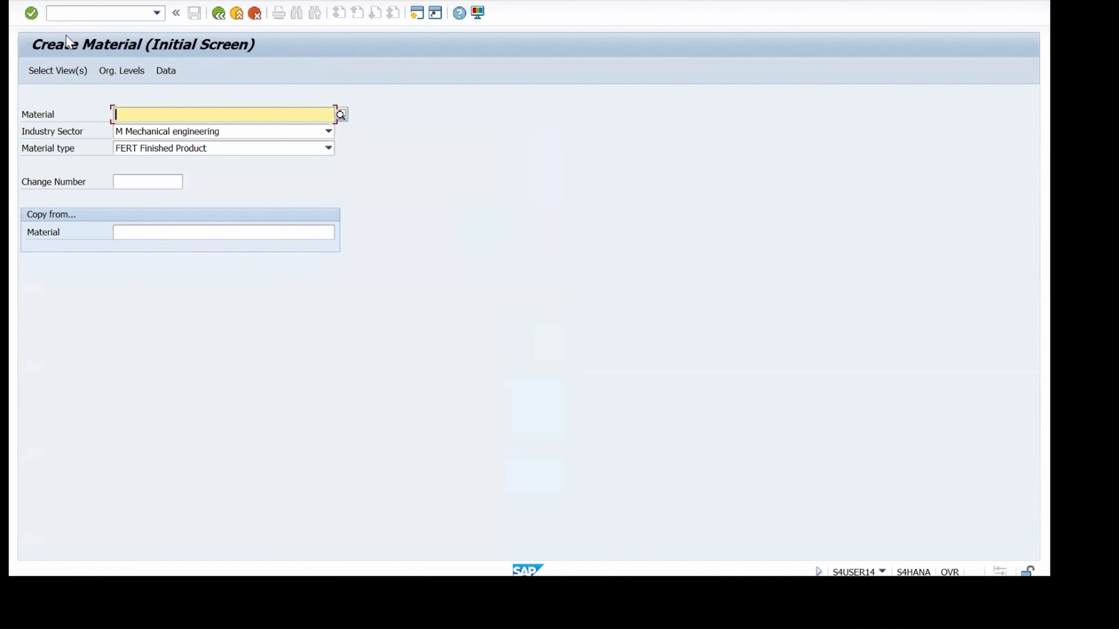
text(roh7)
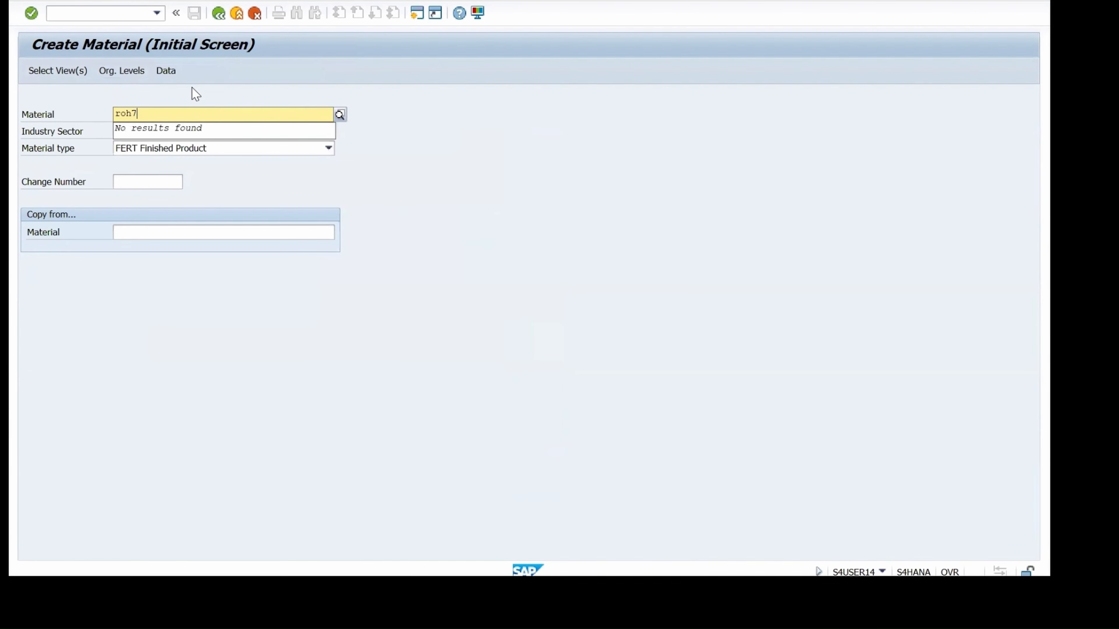
click(328, 148)
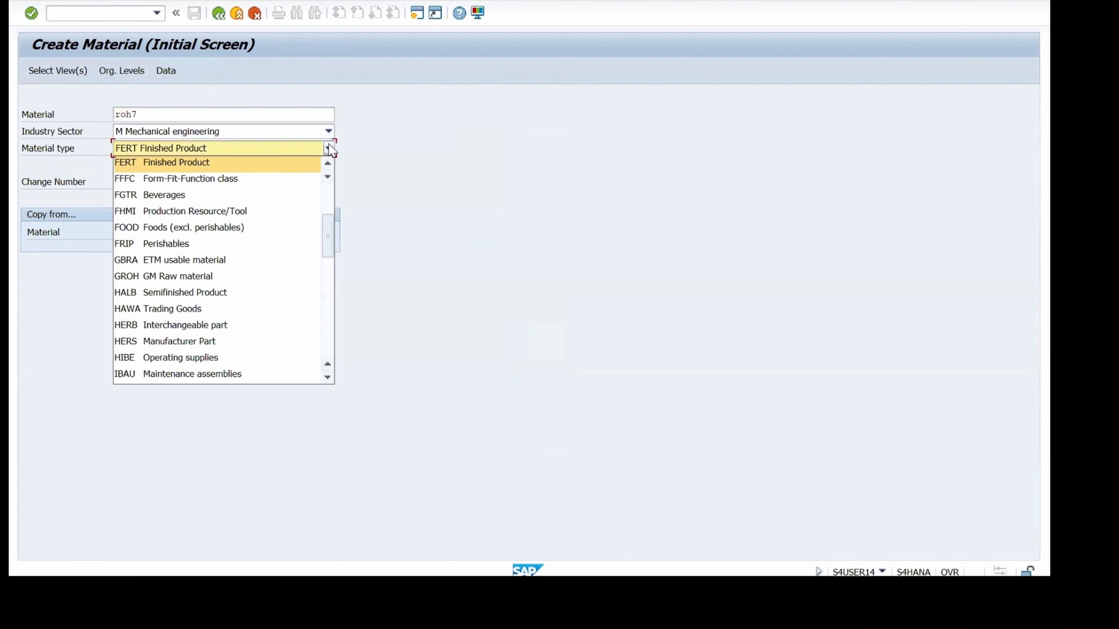
key(r)
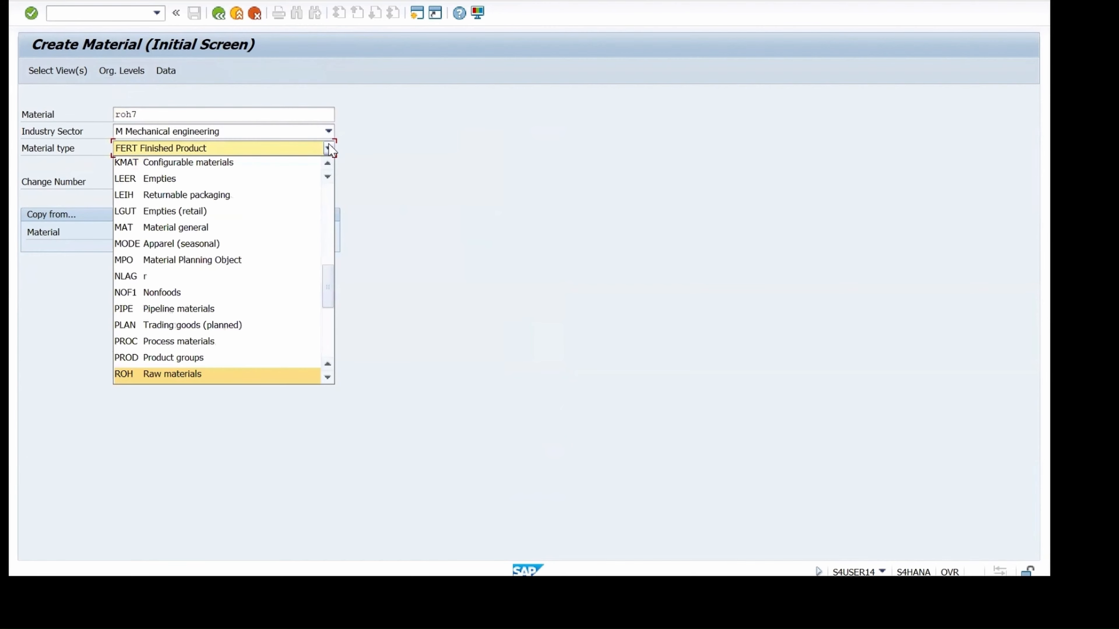
click(195, 375)
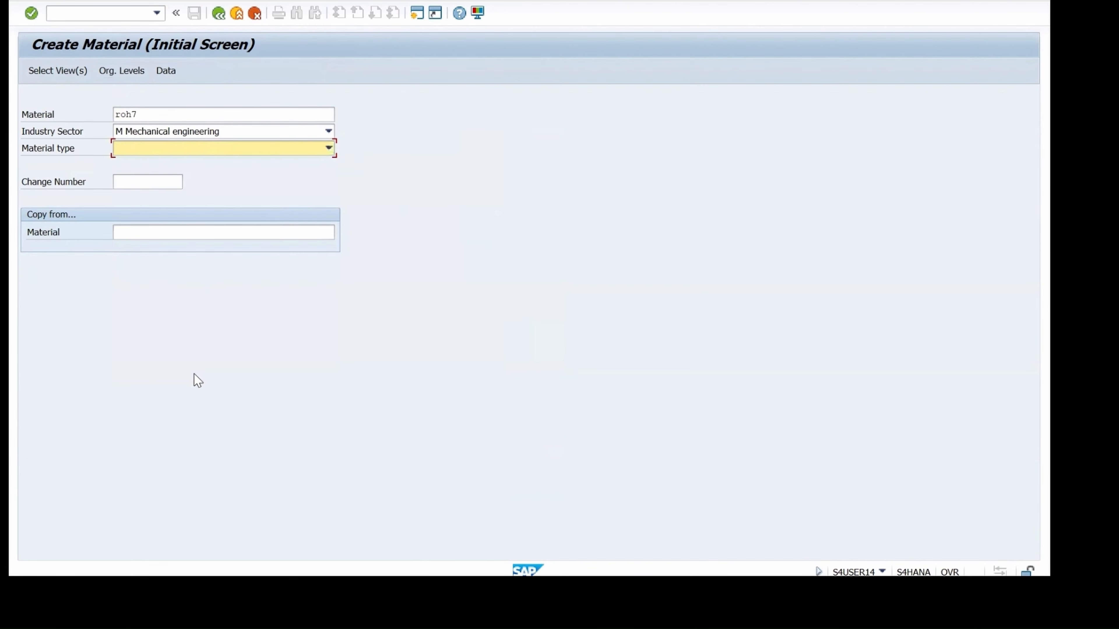
click(165, 114)
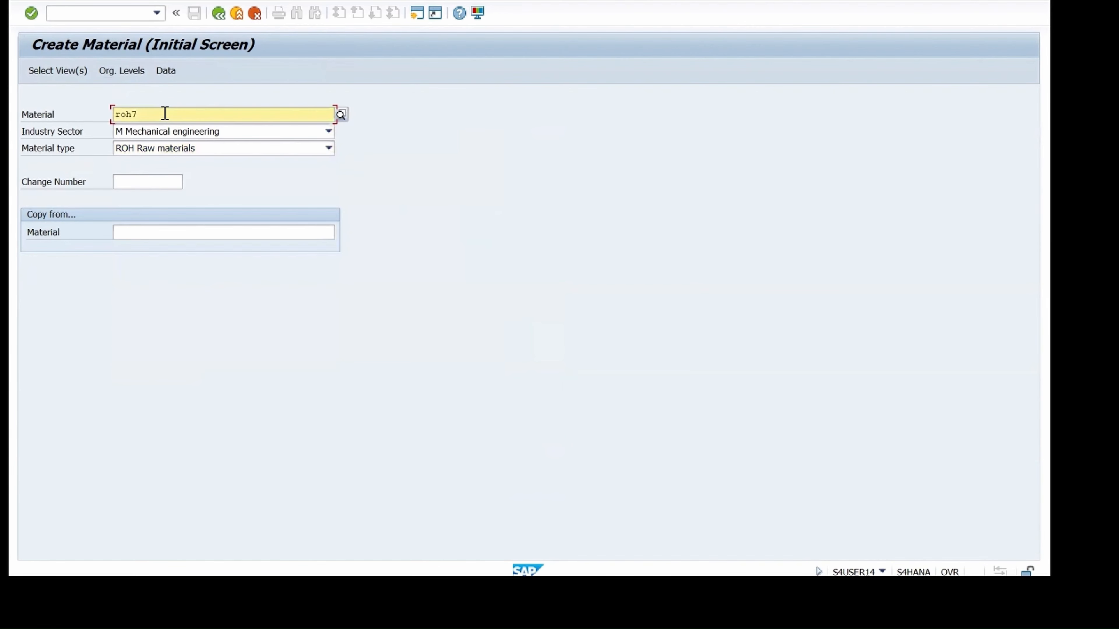
key(Return)
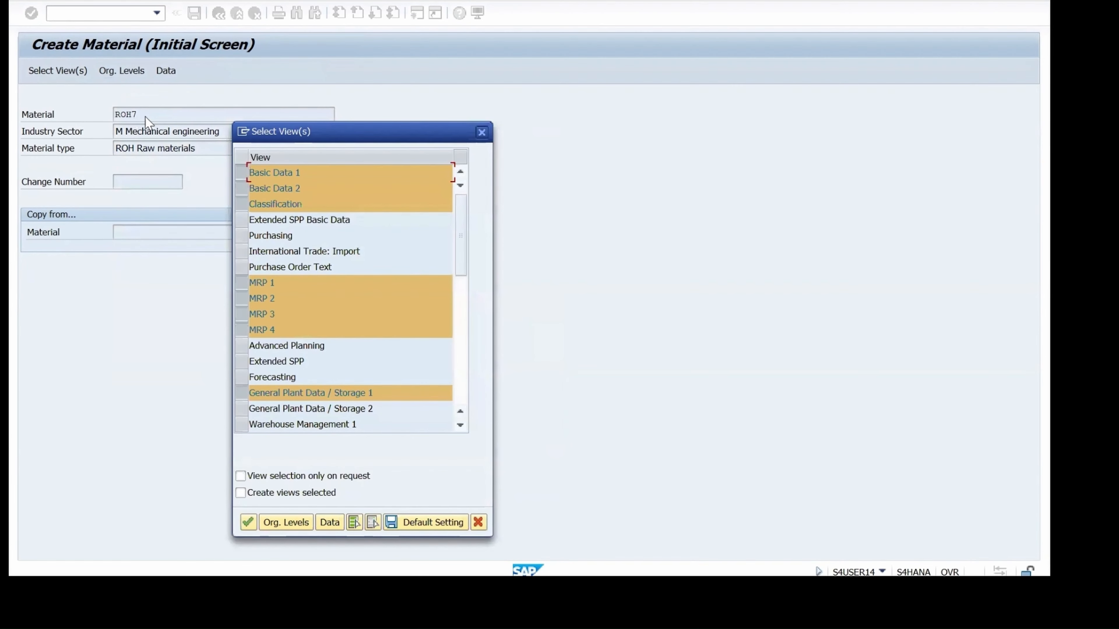
Add the Purchasing and Purchase Order Text views to the selection and accept plant 1710 with storage location 171C.
drag(289, 124, 414, 71)
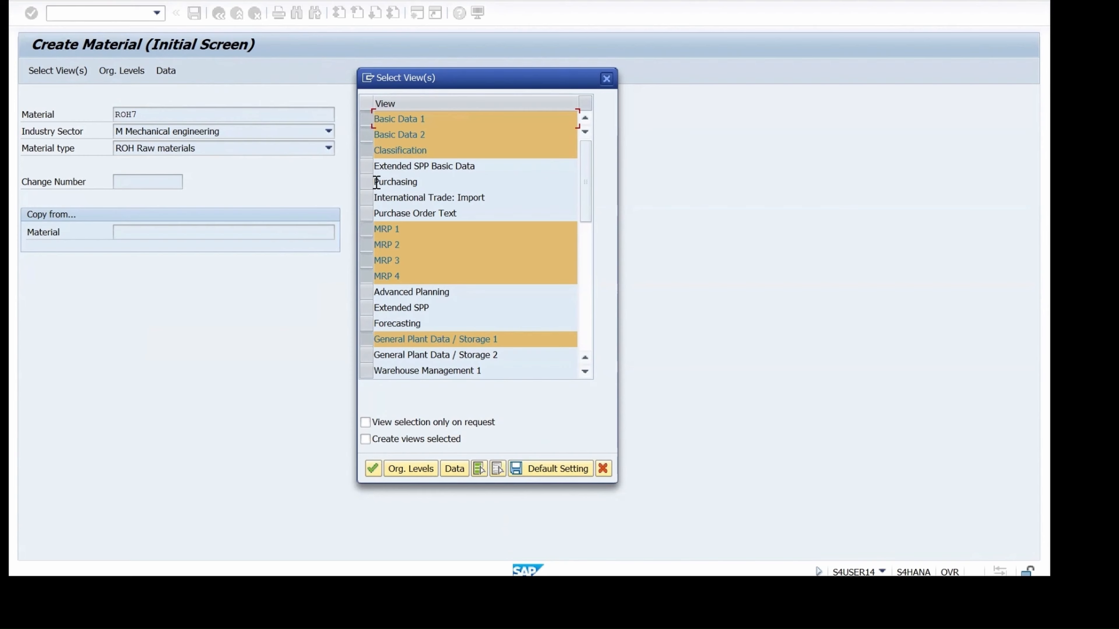
click(367, 182)
click(371, 213)
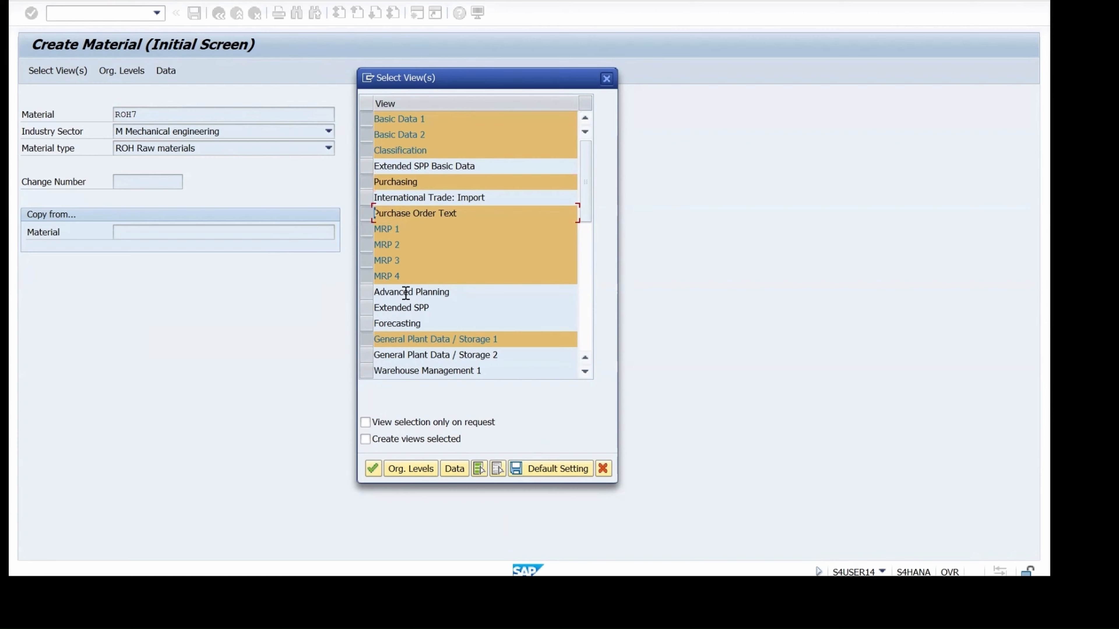
scroll(406, 291, down, 2)
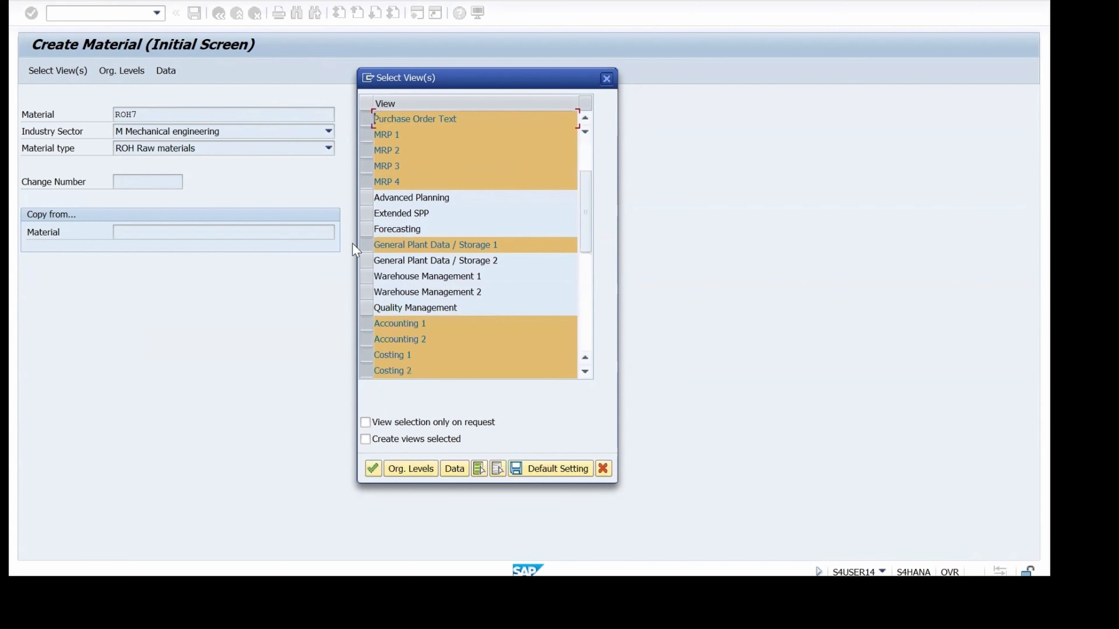
click(373, 468)
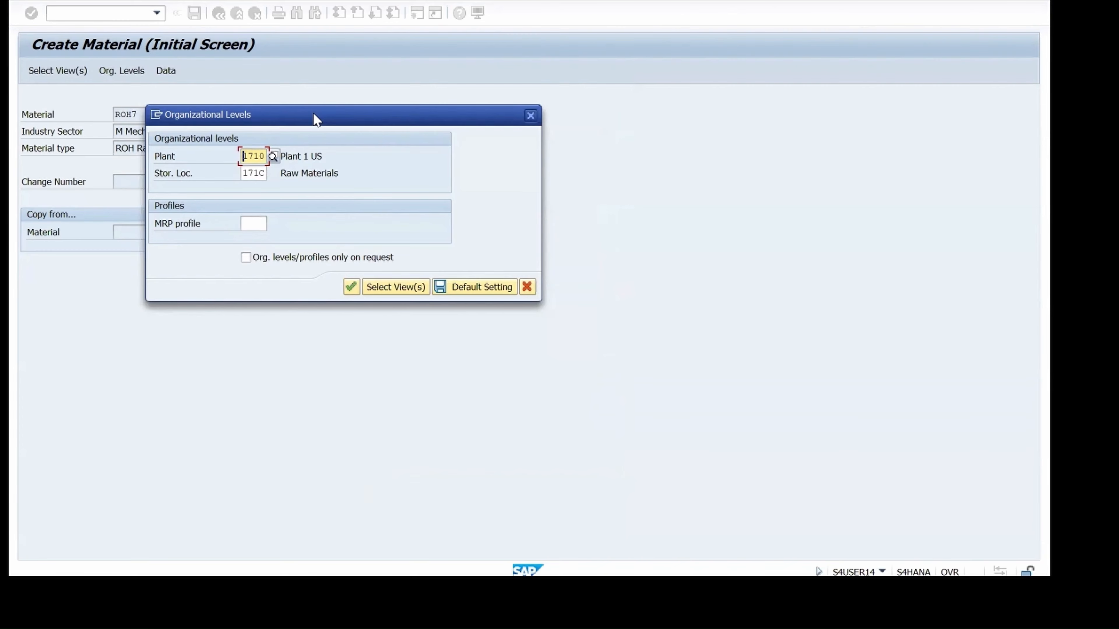
drag(316, 118, 531, 140)
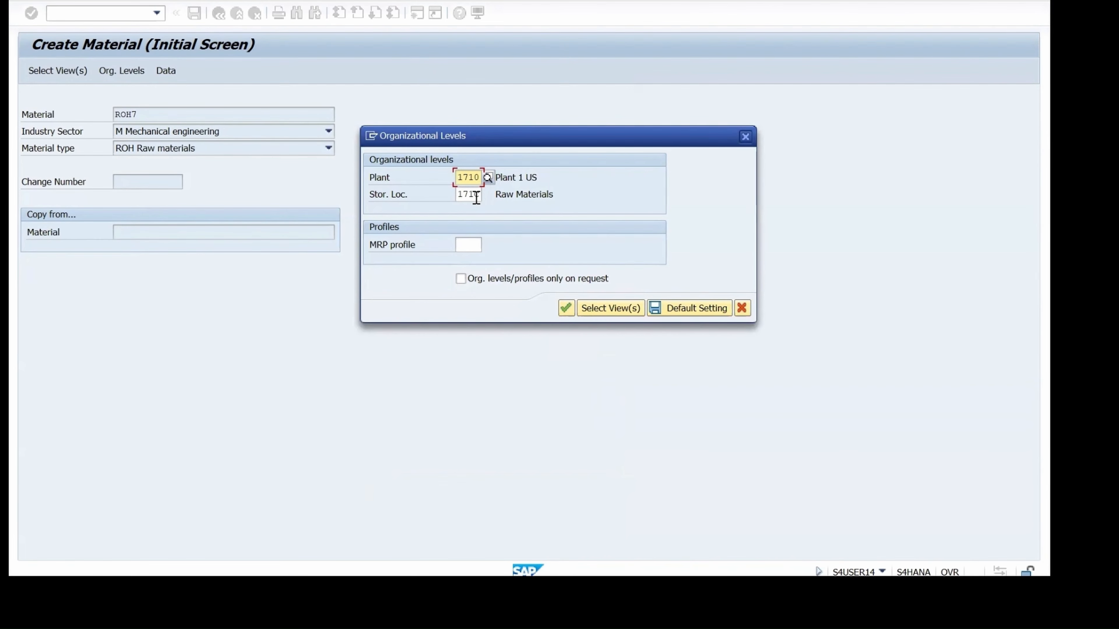
click(567, 308)
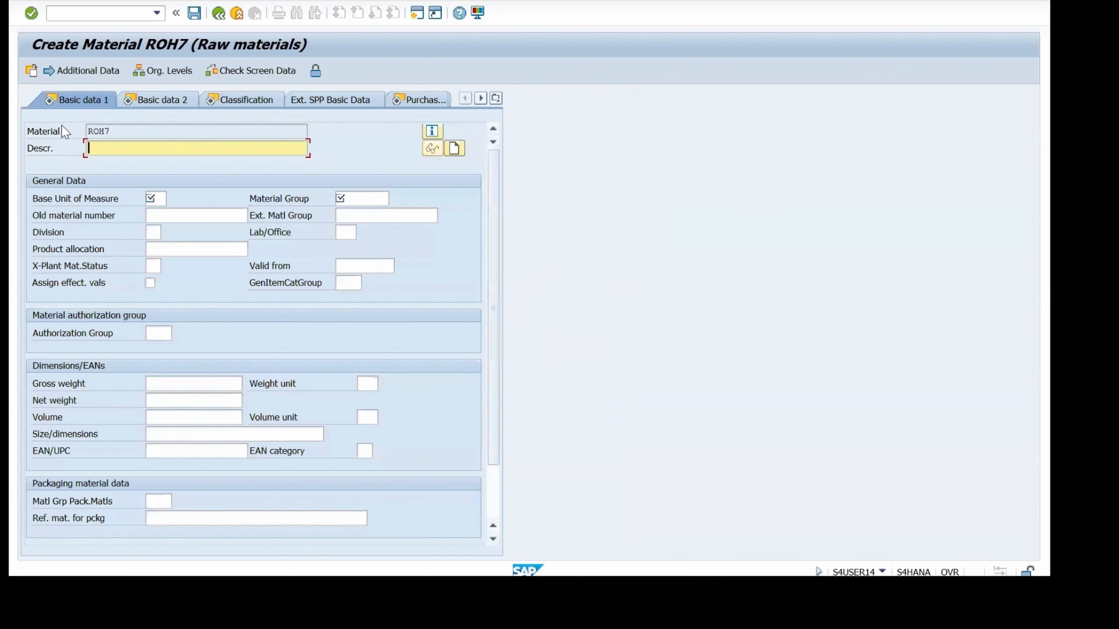
Describe ROH7 as Raw Material 7 and assign base unit of measure PC and material group L002.
click(127, 148)
text(Raw Materia)
click(151, 197)
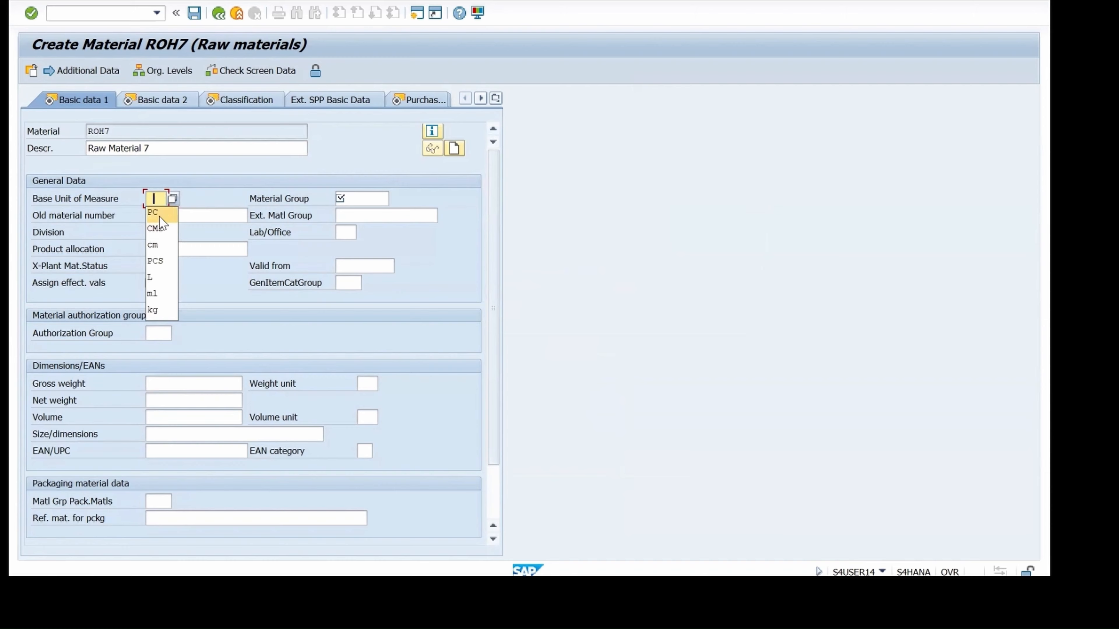
click(159, 217)
click(366, 198)
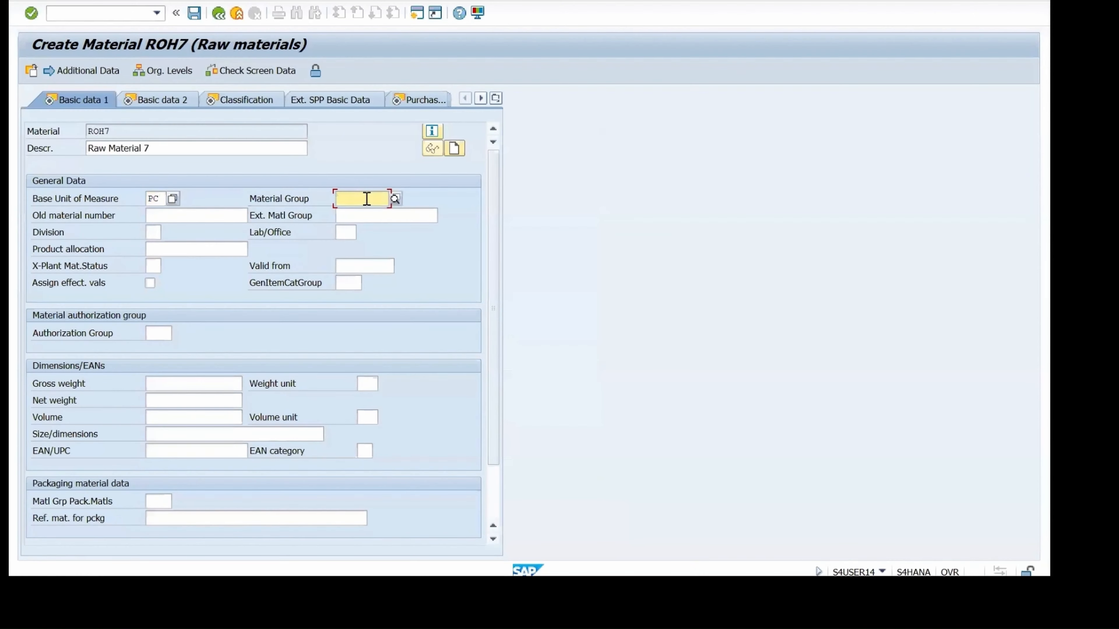
click(363, 201)
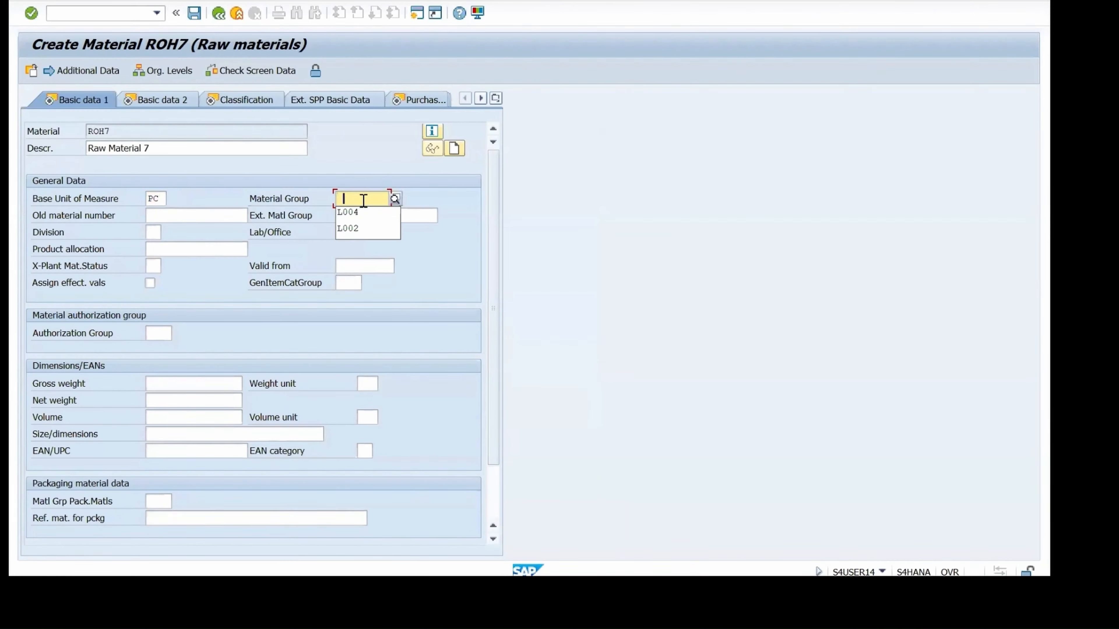
click(352, 228)
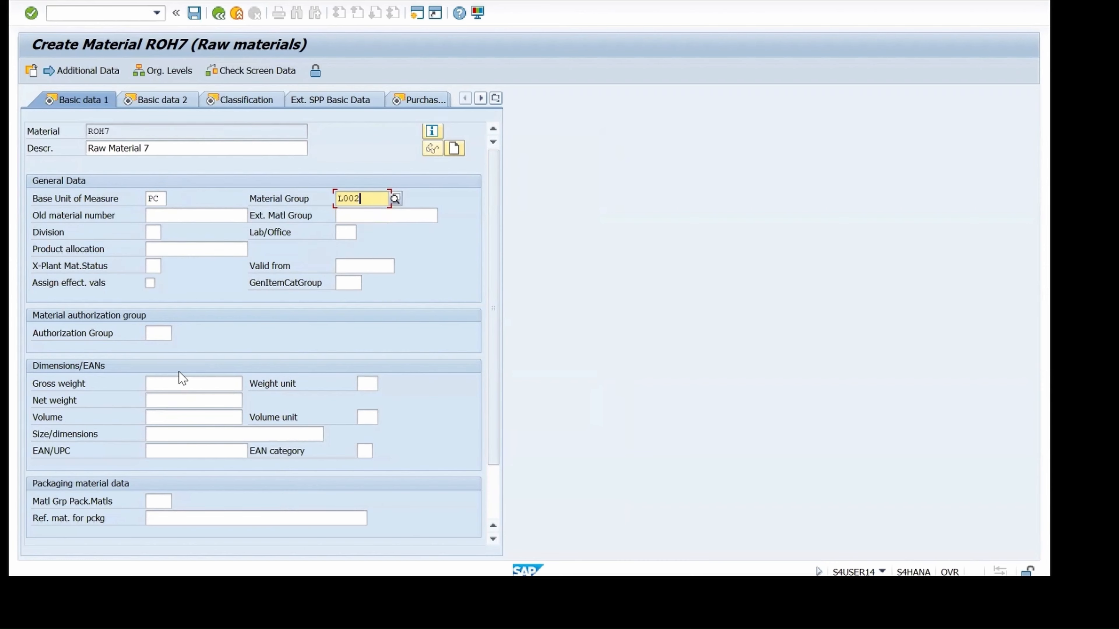
Enter a gross weight of 1.1 and a net weight of 1 with weight unit kg, and accept the Basic data 1 view.
click(176, 381)
click(177, 382)
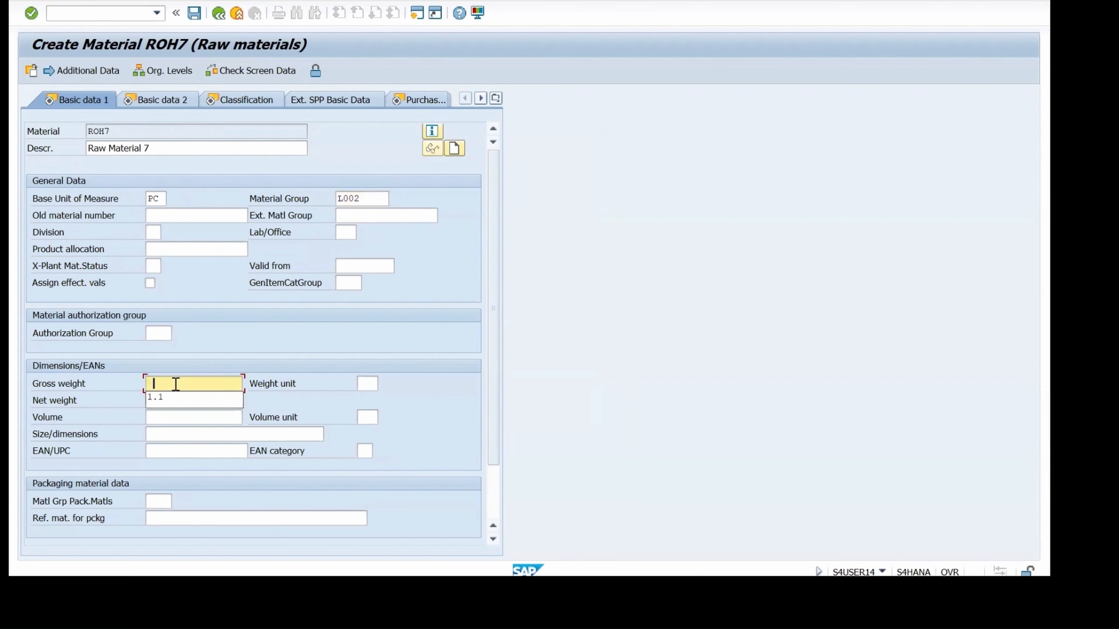
click(173, 401)
click(169, 399)
click(169, 399)
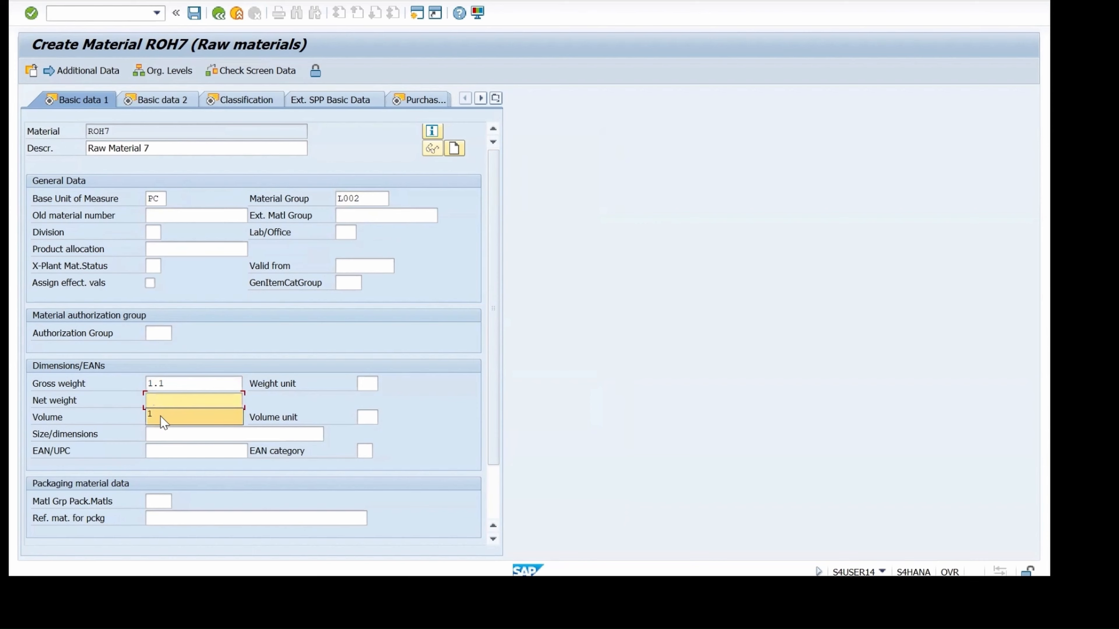
click(161, 416)
key(Return)
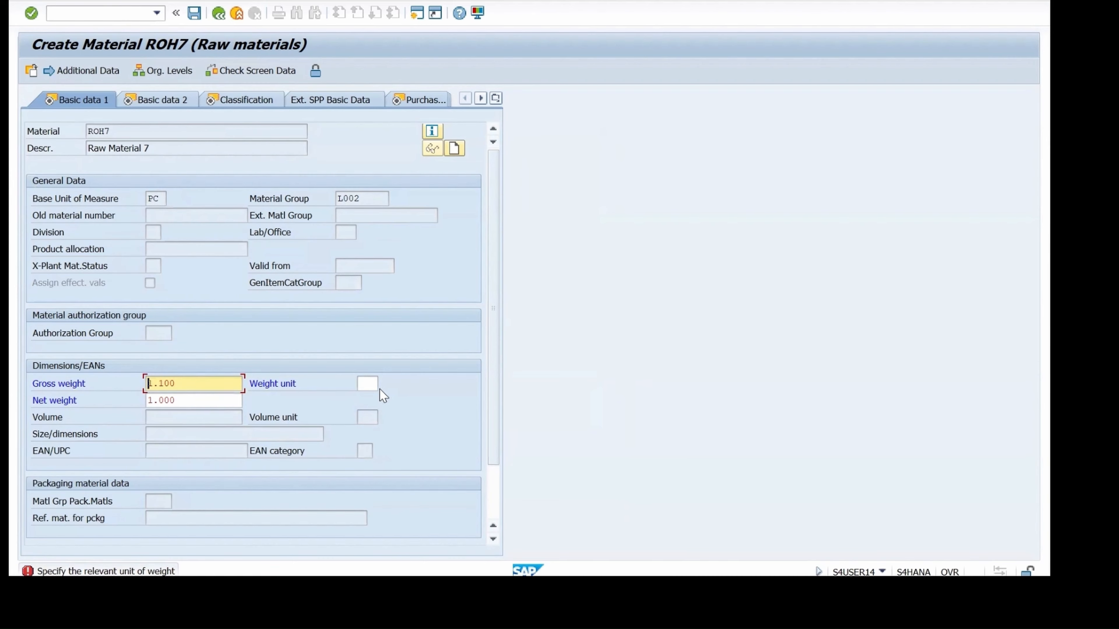
click(368, 384)
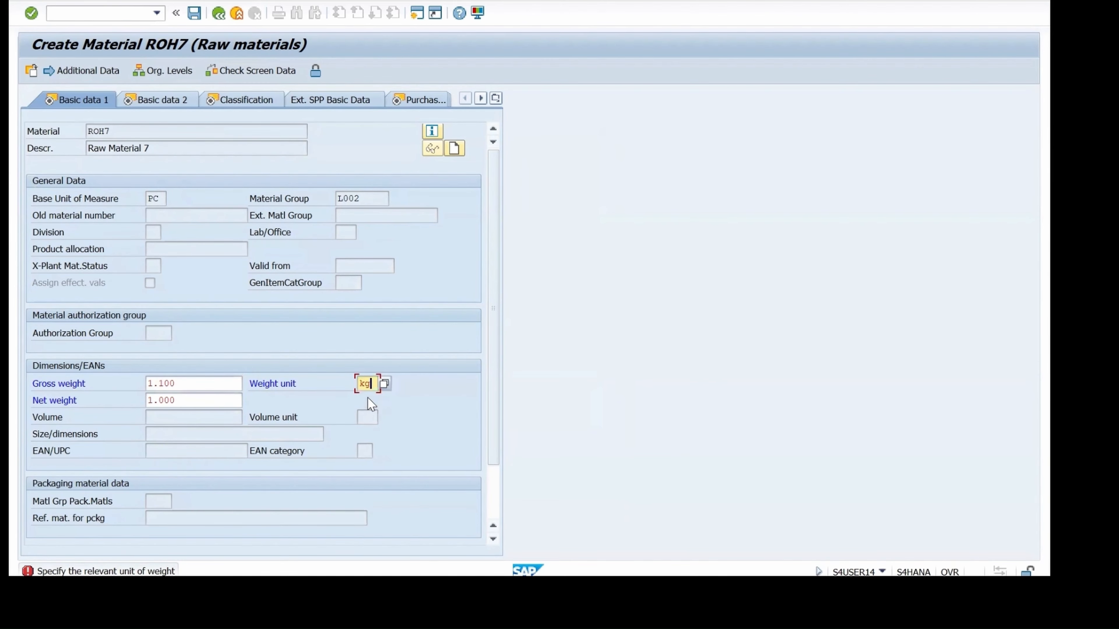
key(Return)
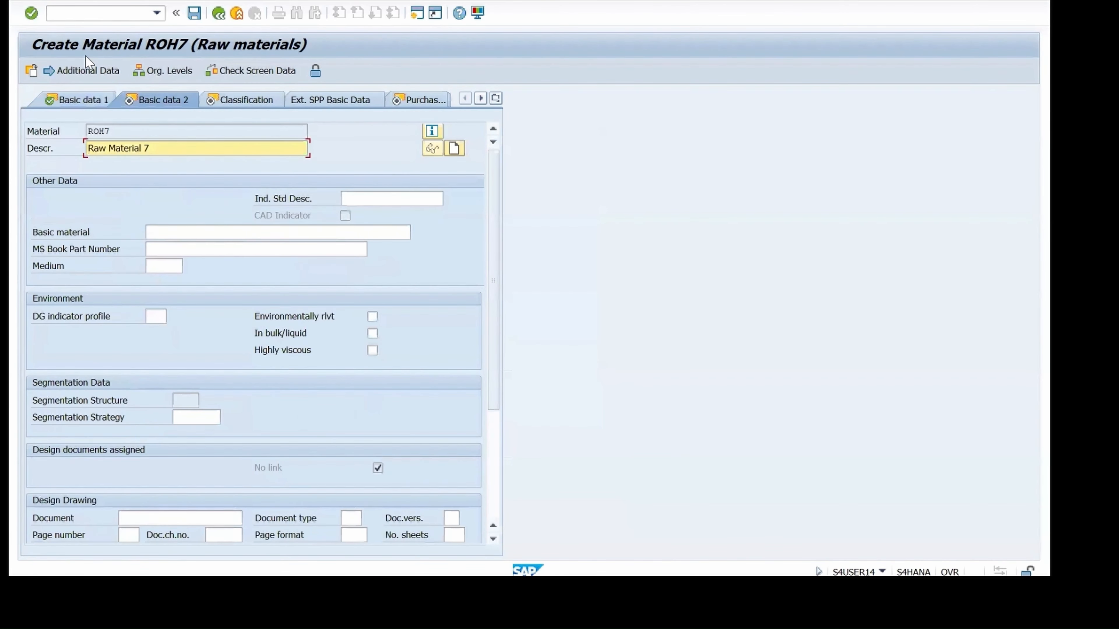
Add a German (DE) description in ROH7's additional data, copying the English text Raw Material 7, and return to the main data.
click(84, 71)
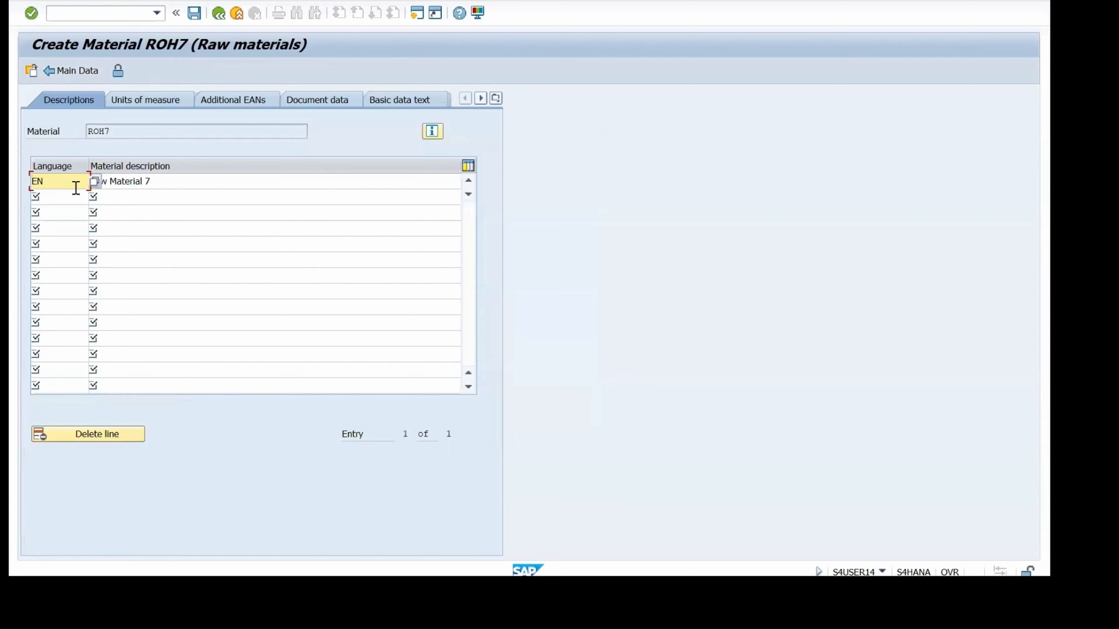
click(52, 199)
text(DE)
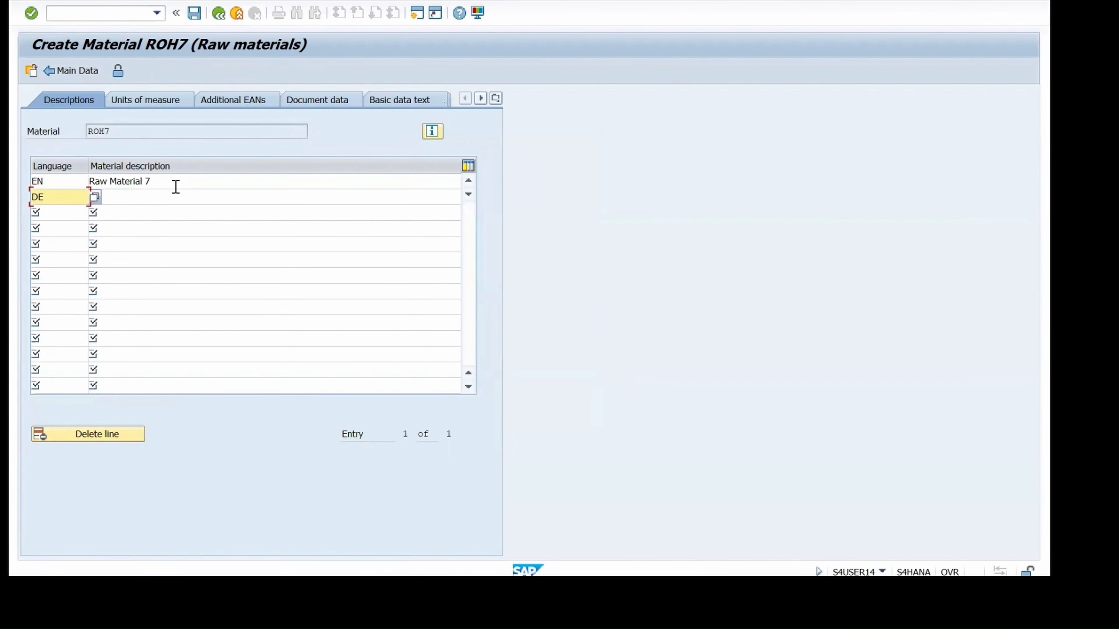
drag(175, 187, 70, 182)
key(ctrl+c)
click(119, 200)
key(ctrl+v)
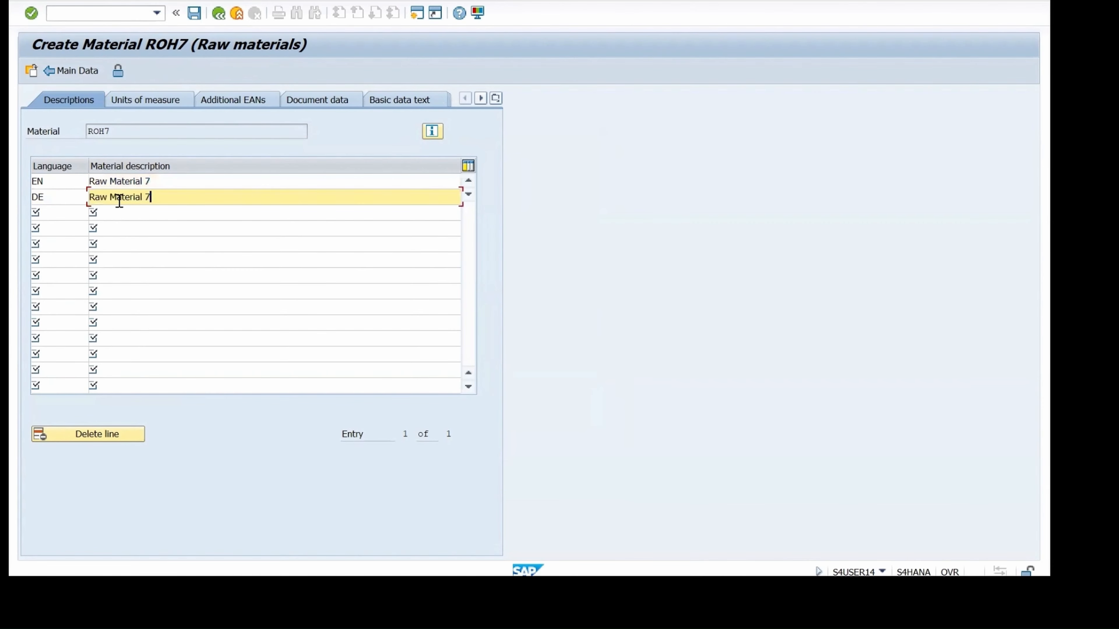
click(94, 71)
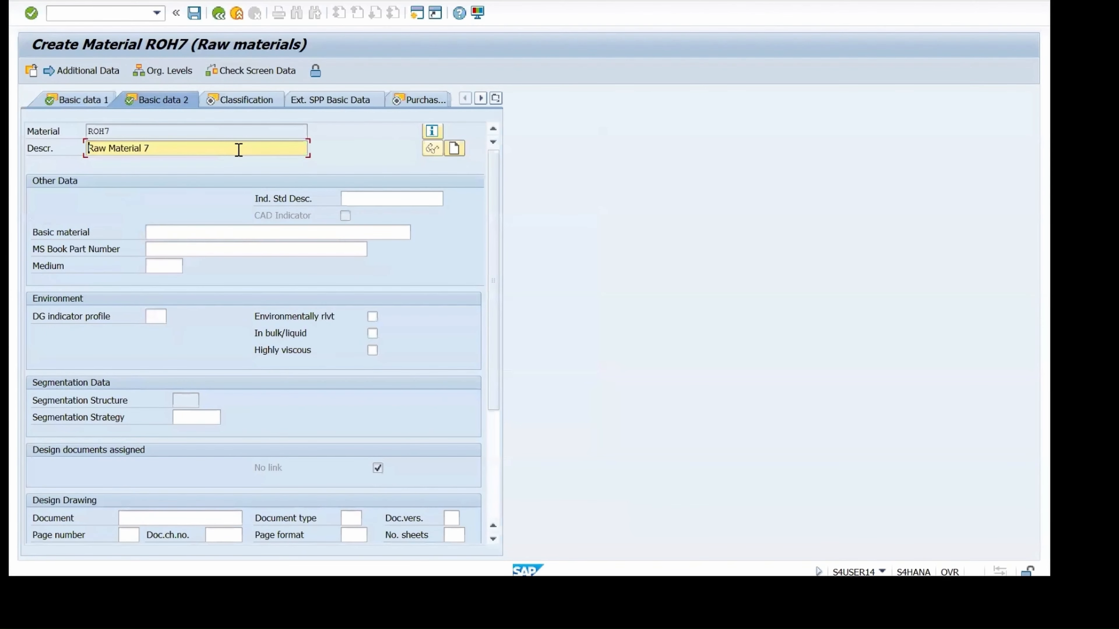
Continue through Basic data 2 and Classification without entries and assign purchasing group 001 in the Purchasing view.
key(Return)
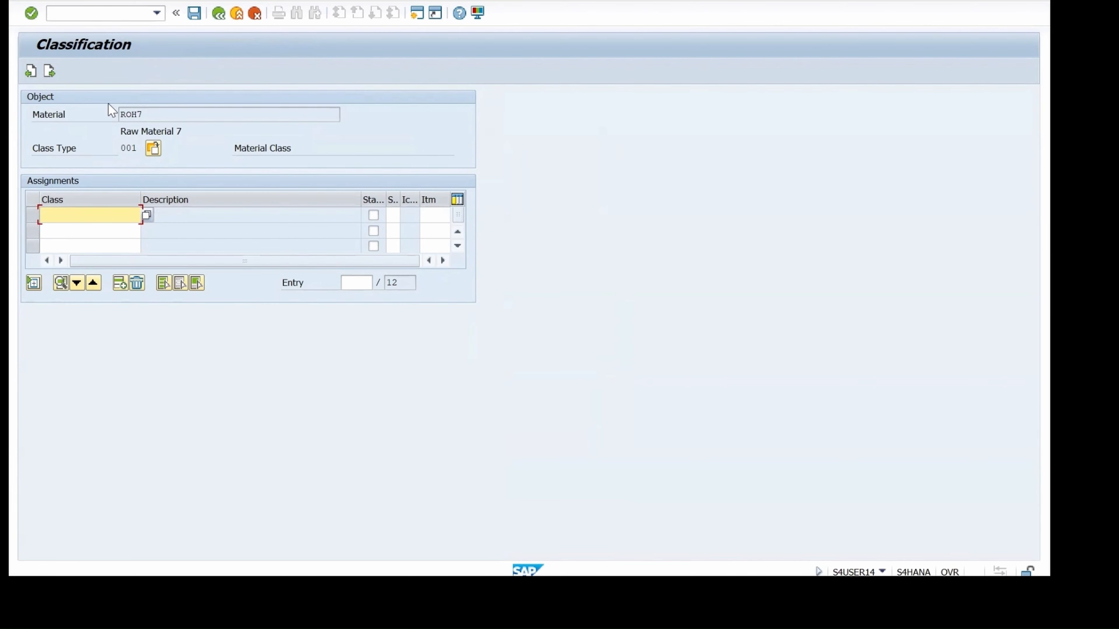
click(49, 72)
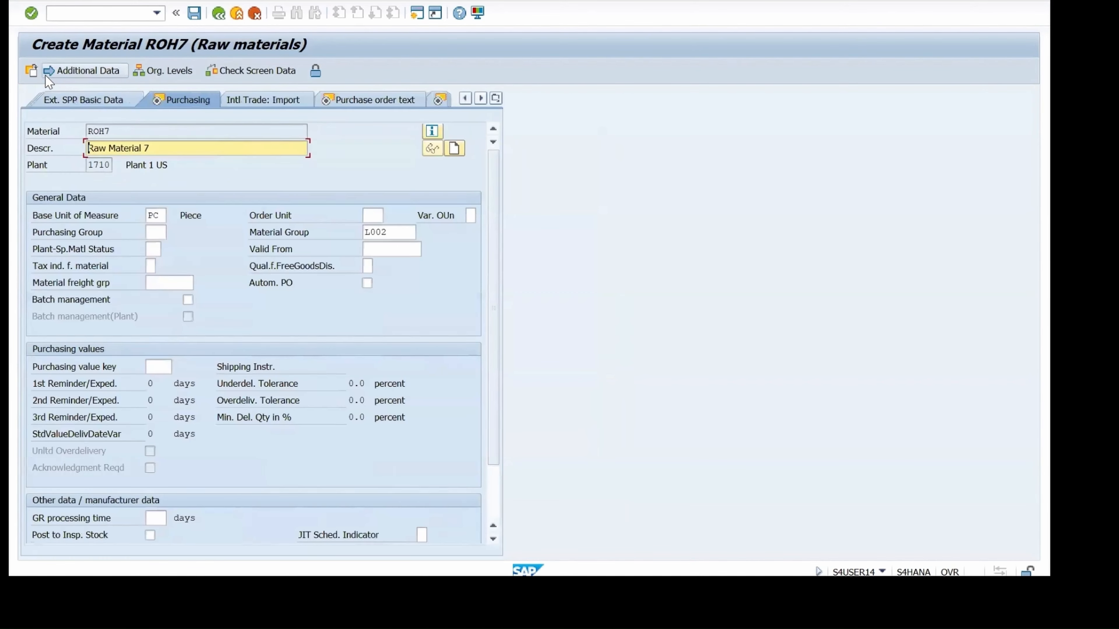
click(162, 237)
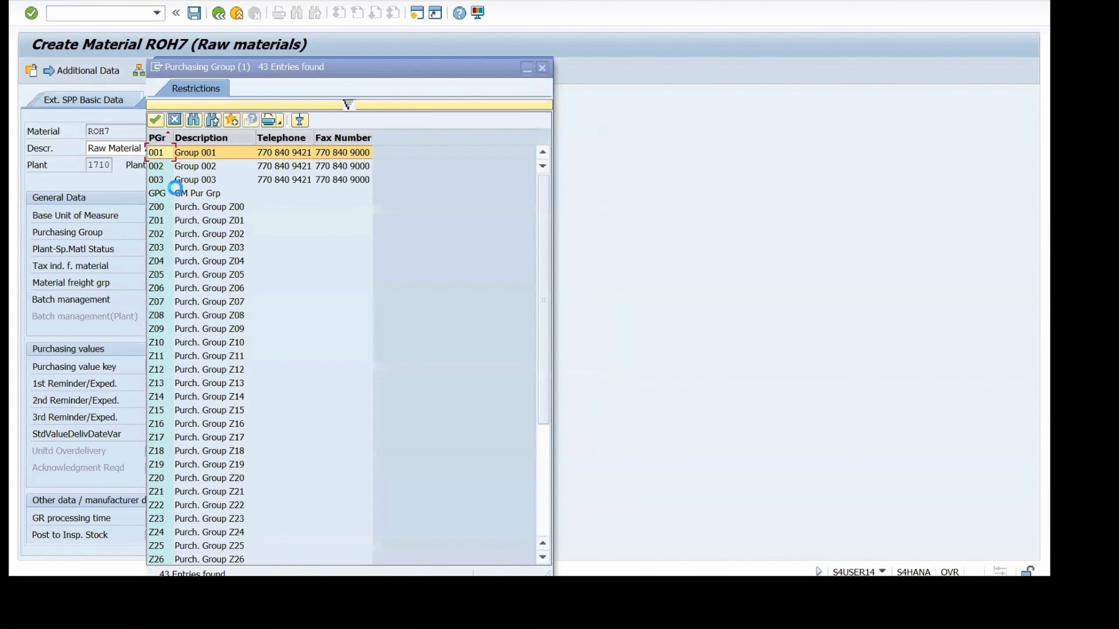
click(163, 154)
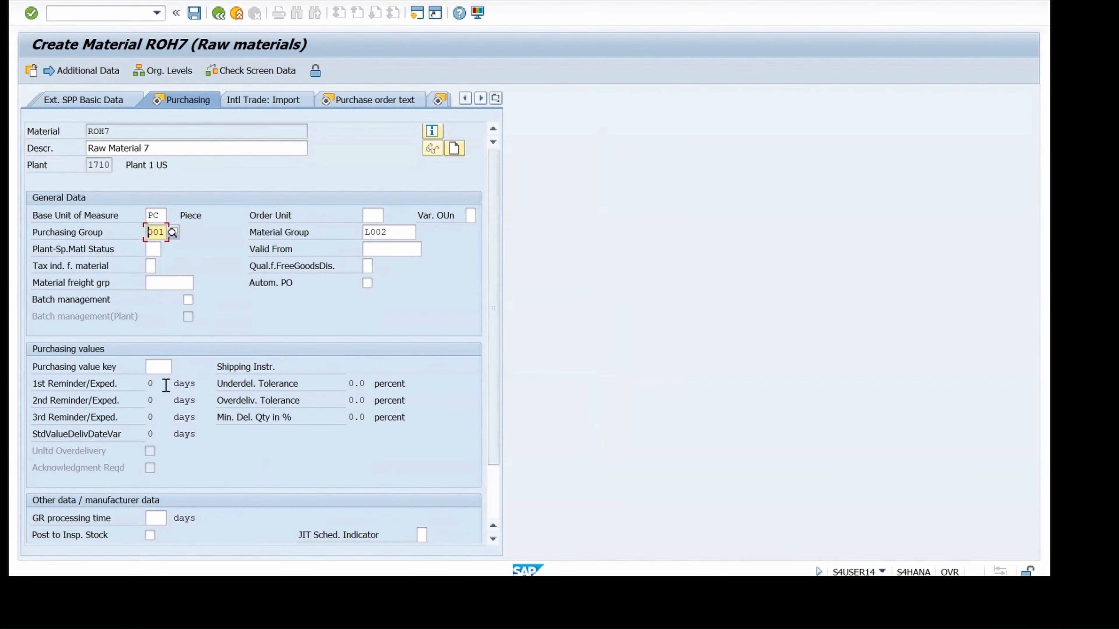
Assign purchasing value key 1 from the list of possible values and accept the Purchasing view.
click(167, 367)
click(179, 367)
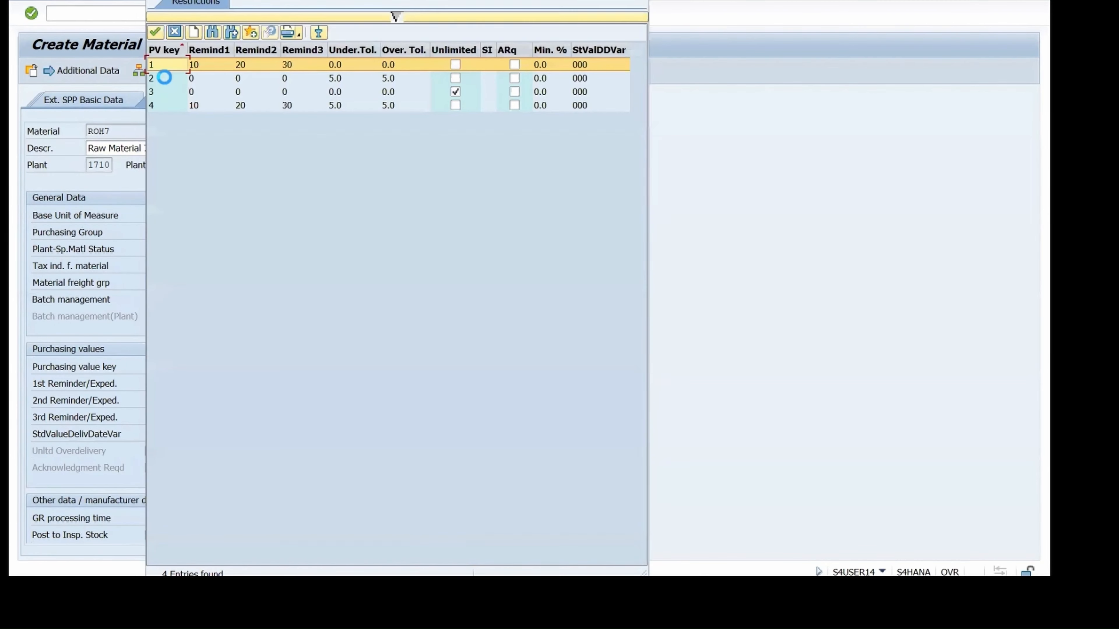
double_click(160, 64)
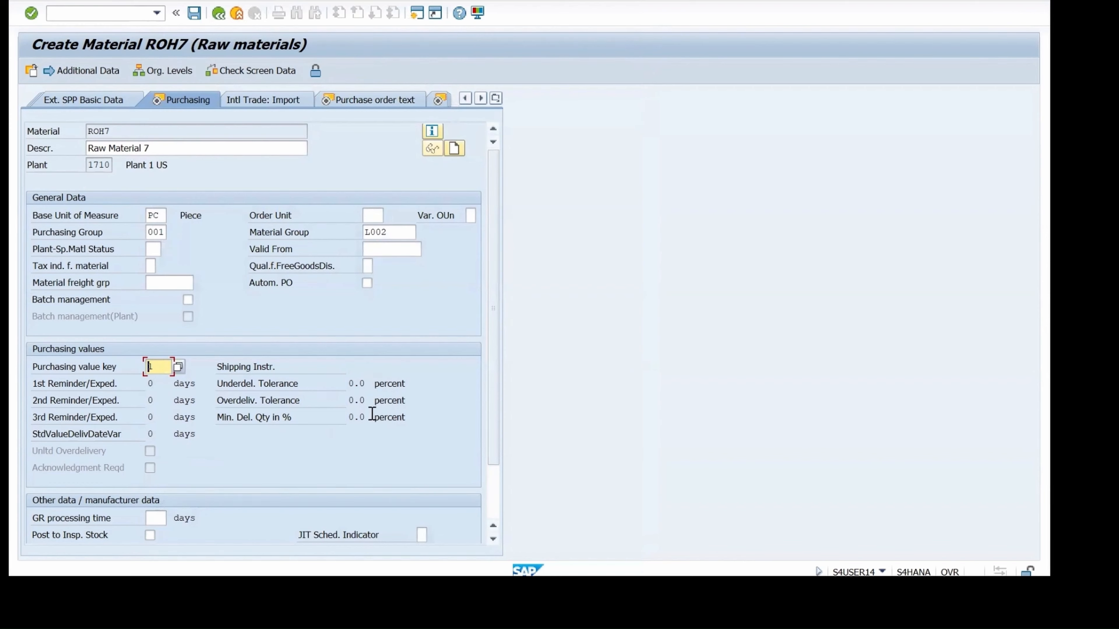
key(Return)
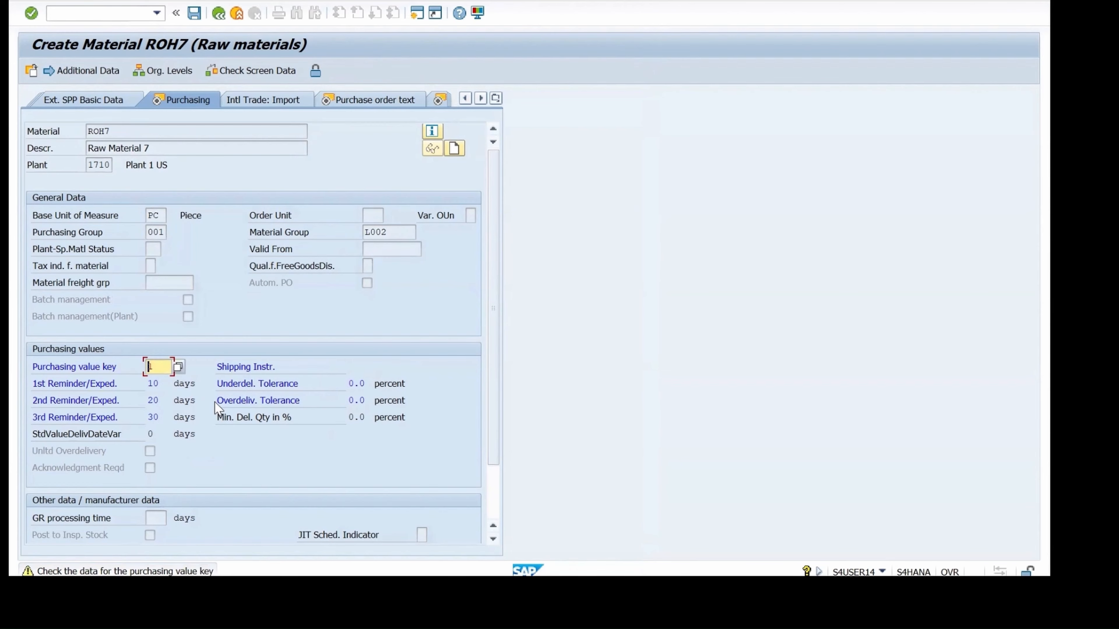
key(Return)
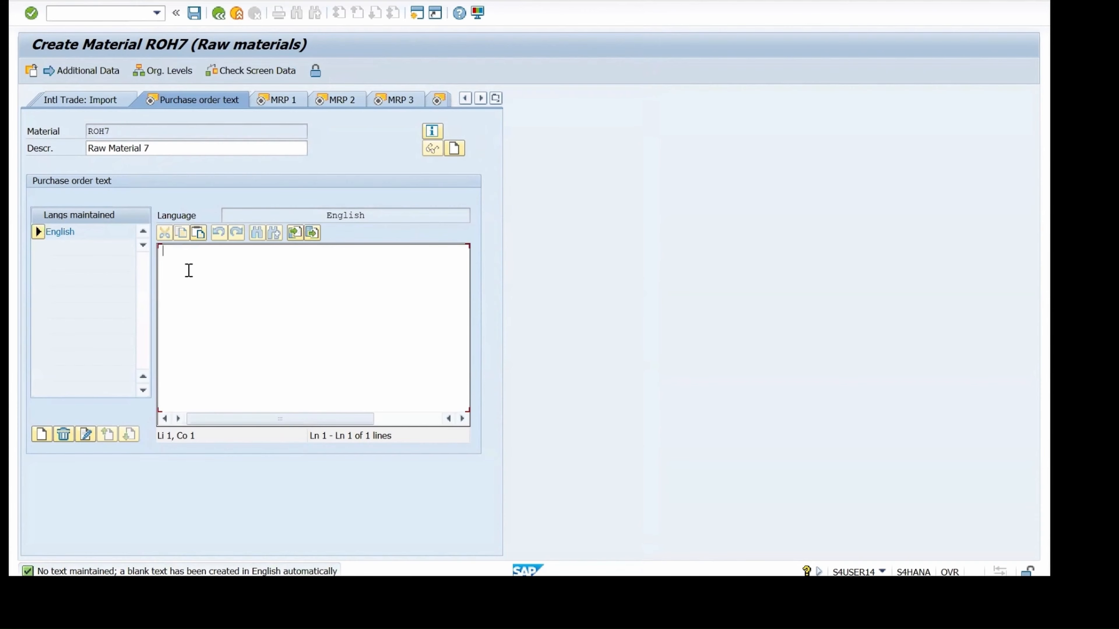
Enter ROH7 as the English purchase order text, create a German text copied from it, and continue to the MRP 1 view.
key(ctrl+v)
click(42, 434)
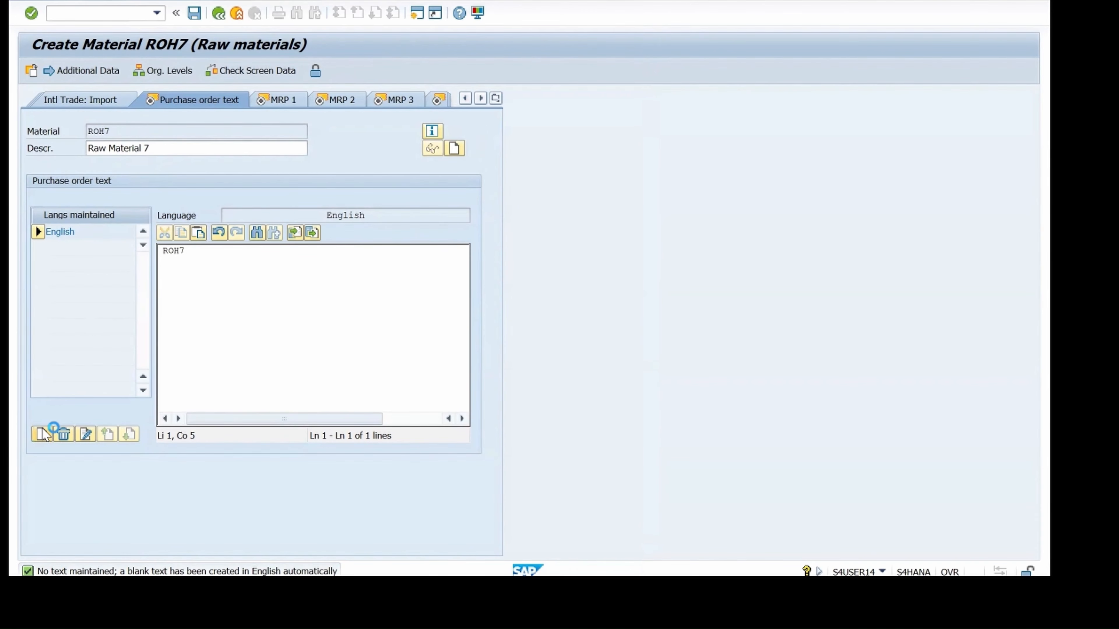
click(344, 292)
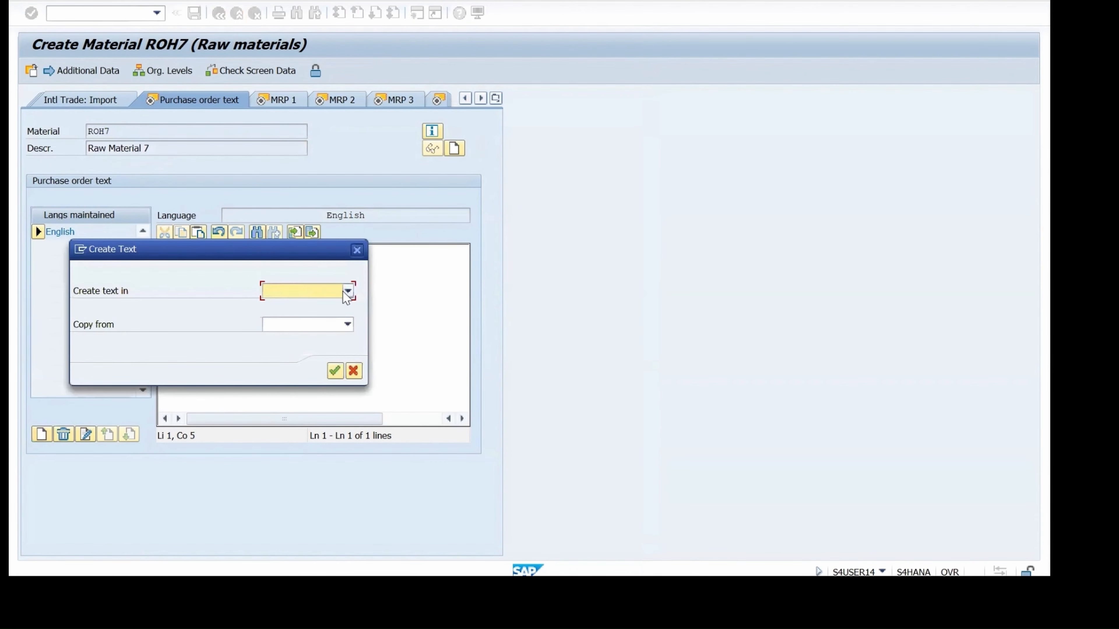
key(d)
key(d)
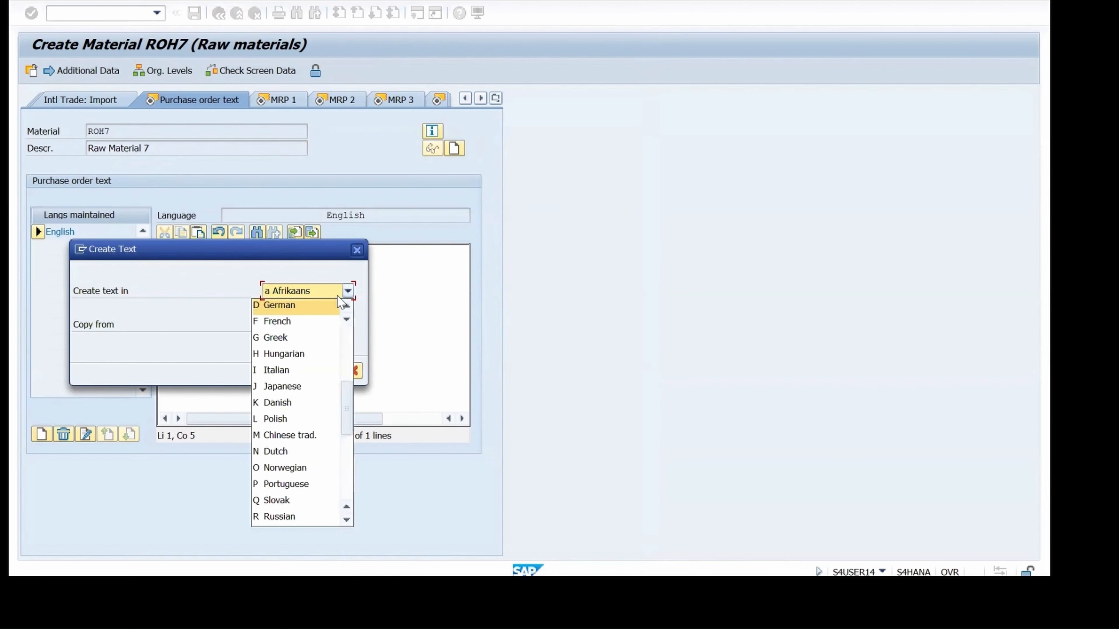
click(287, 308)
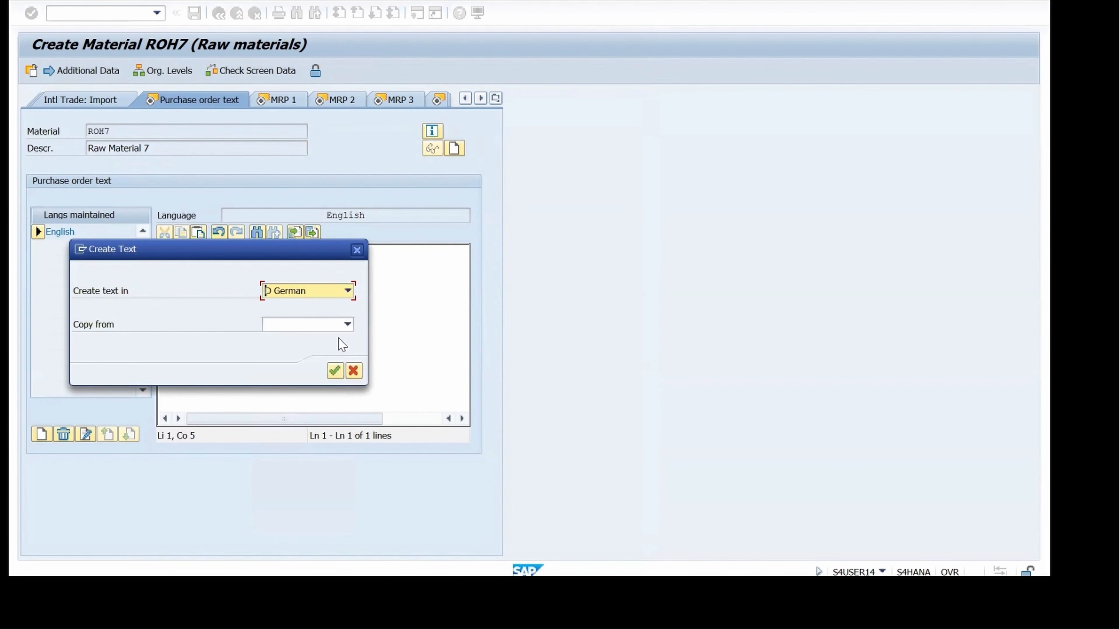
click(349, 325)
click(281, 346)
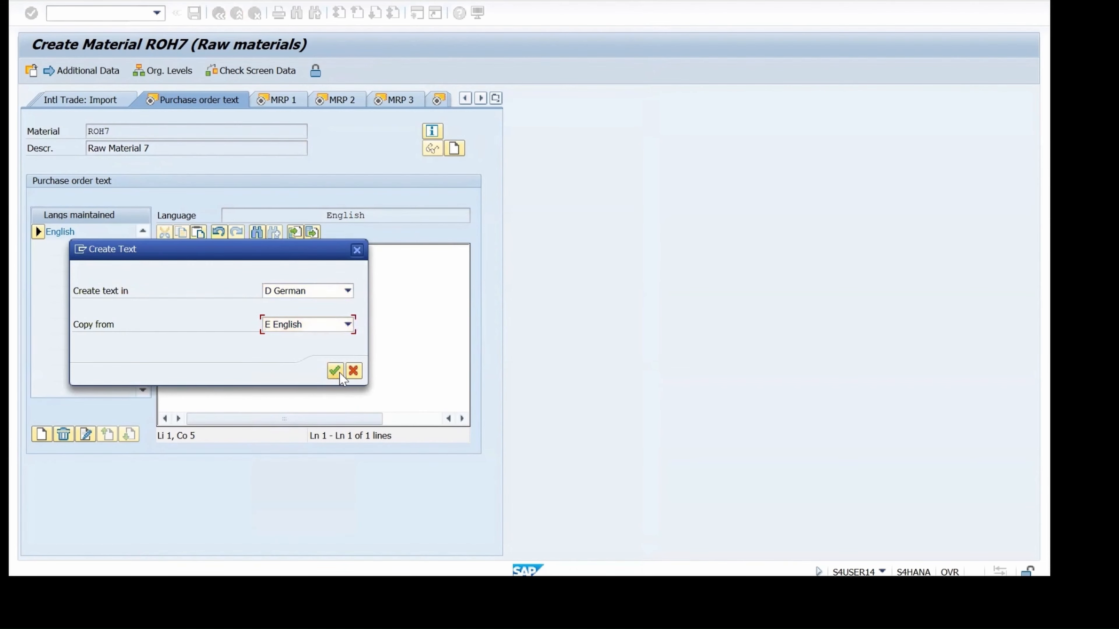
click(335, 371)
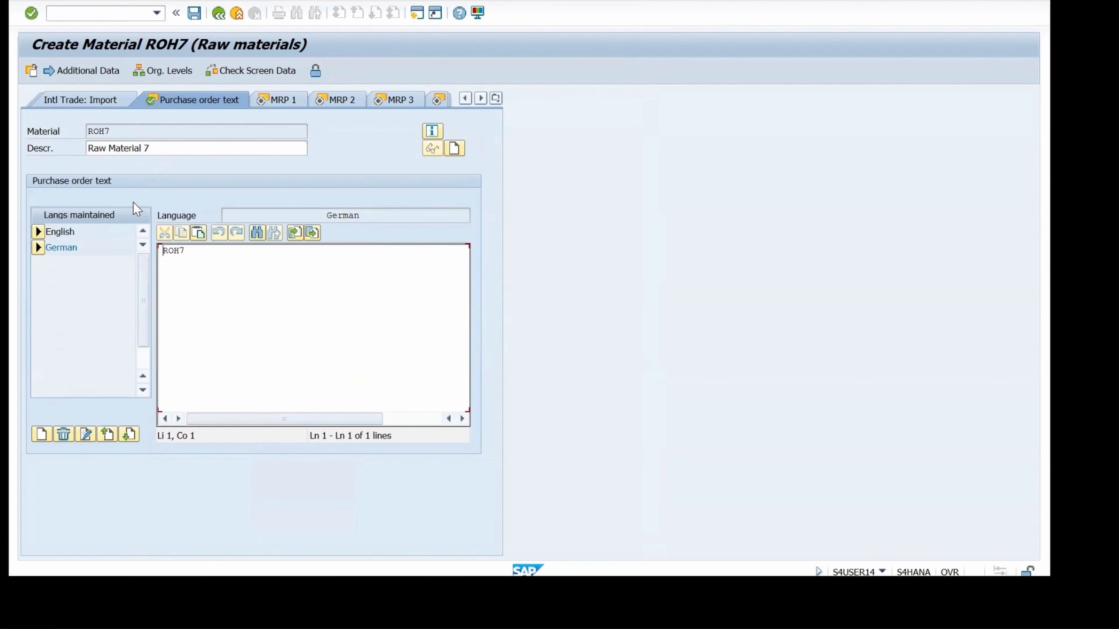
click(203, 254)
click(31, 13)
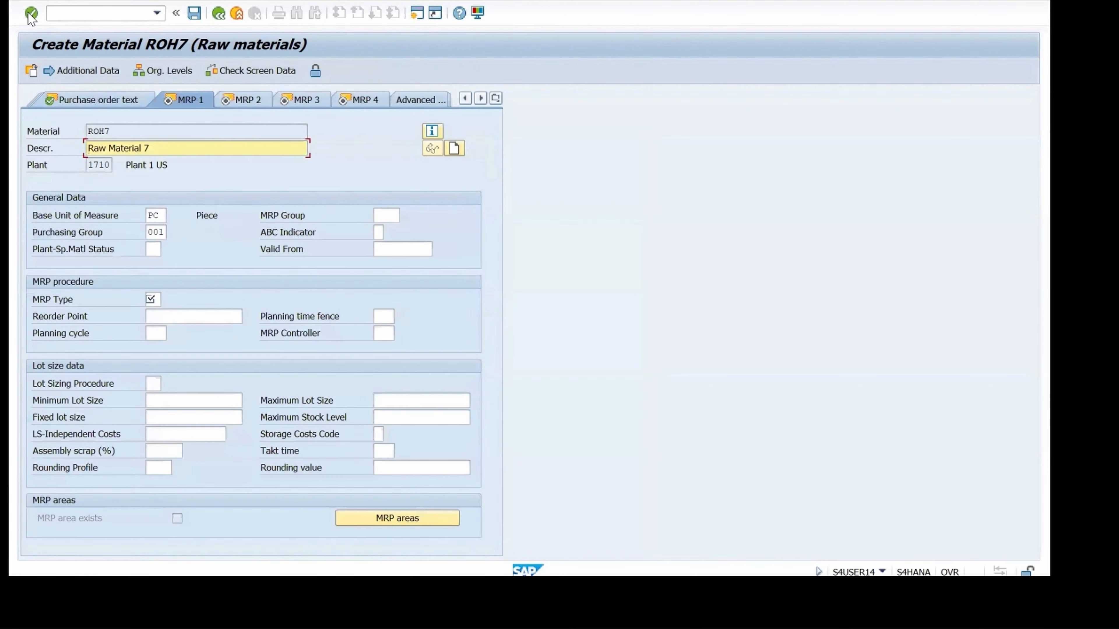
Set MRP type PD, MRP controller 001 and lot sizing procedure EX, and accept the MRP 1 view.
click(152, 300)
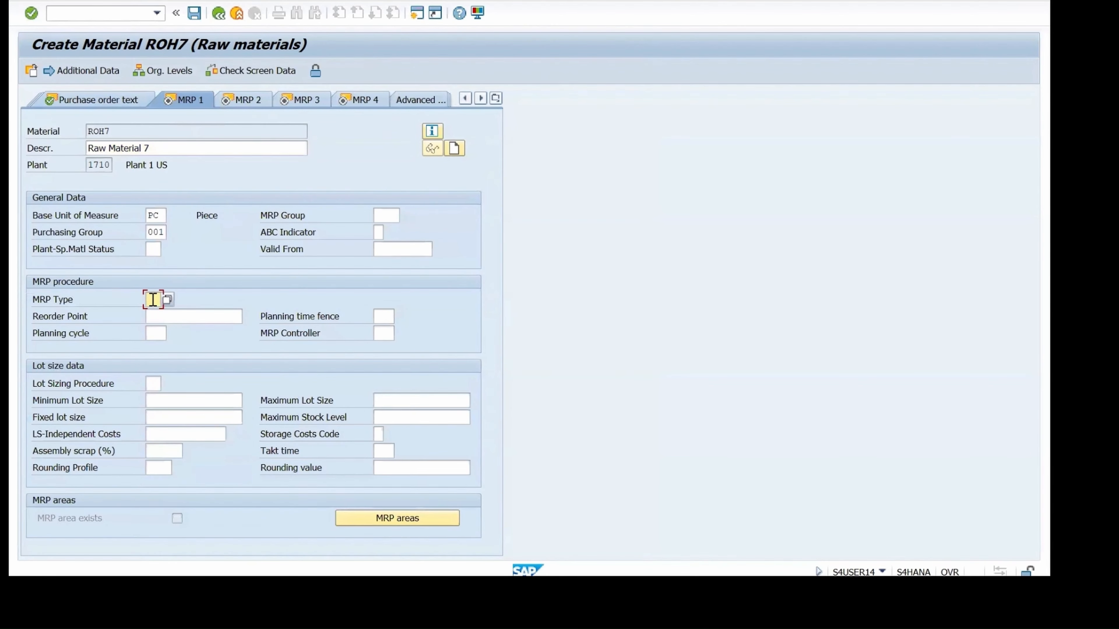
click(153, 300)
click(153, 314)
click(382, 333)
click(382, 333)
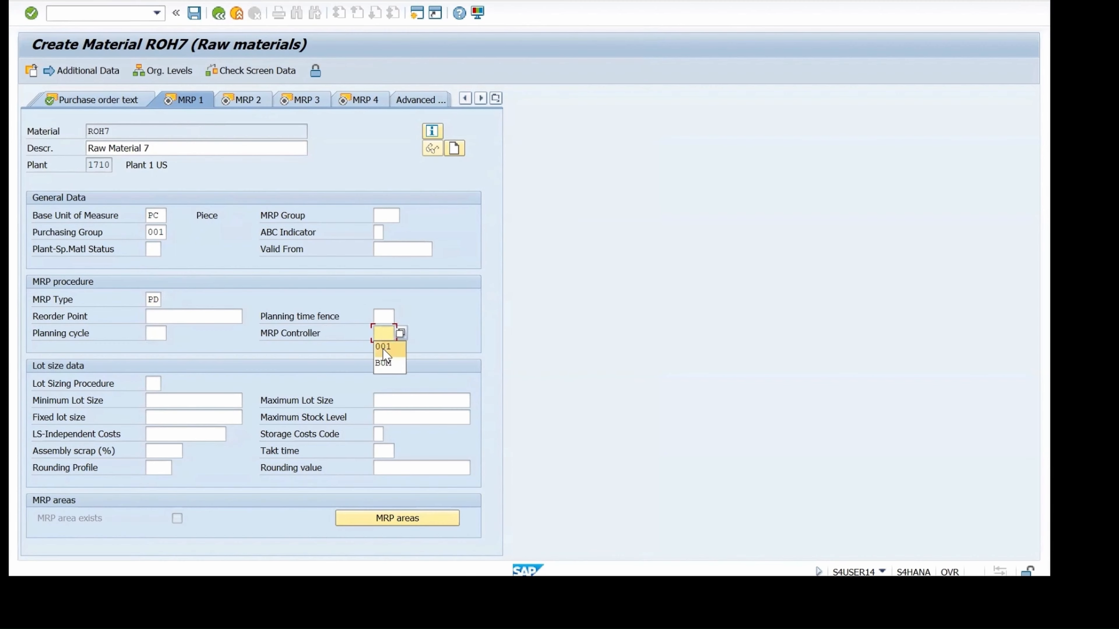
click(387, 348)
click(157, 382)
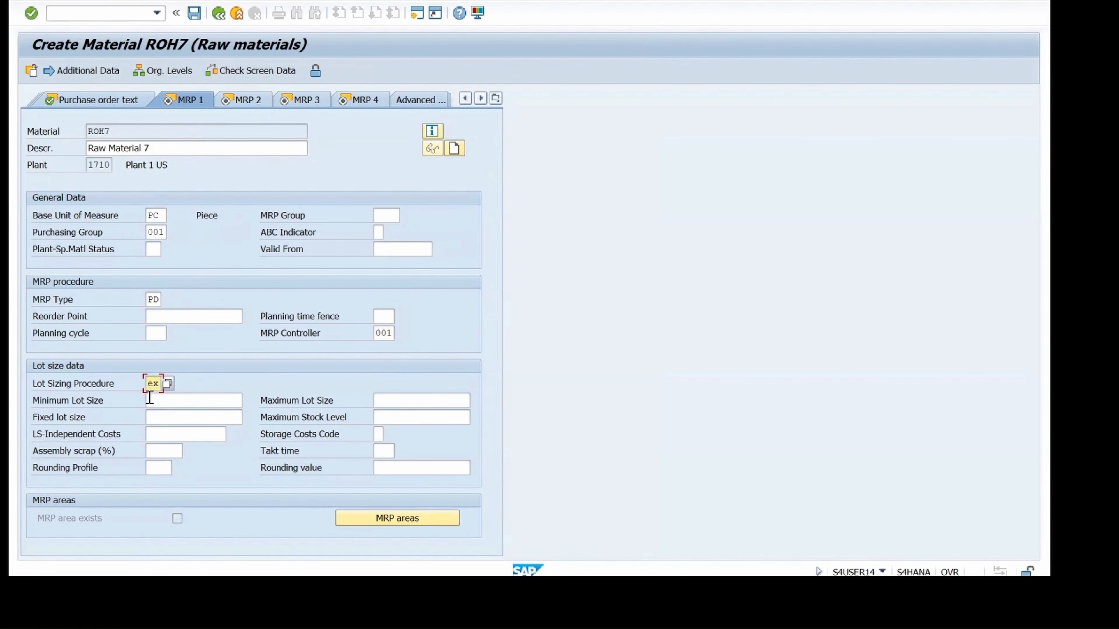
key(Return)
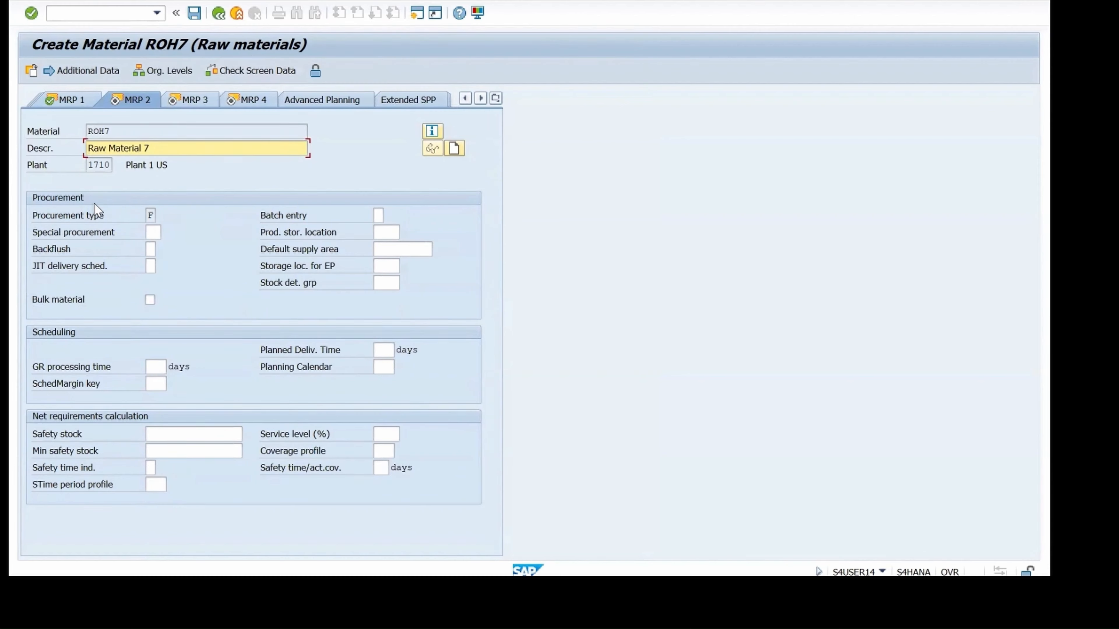
Set the MRP 2 scheduling data to 1 day GR processing time, 1 day planned delivery time and SchedMargin key 000.
click(151, 215)
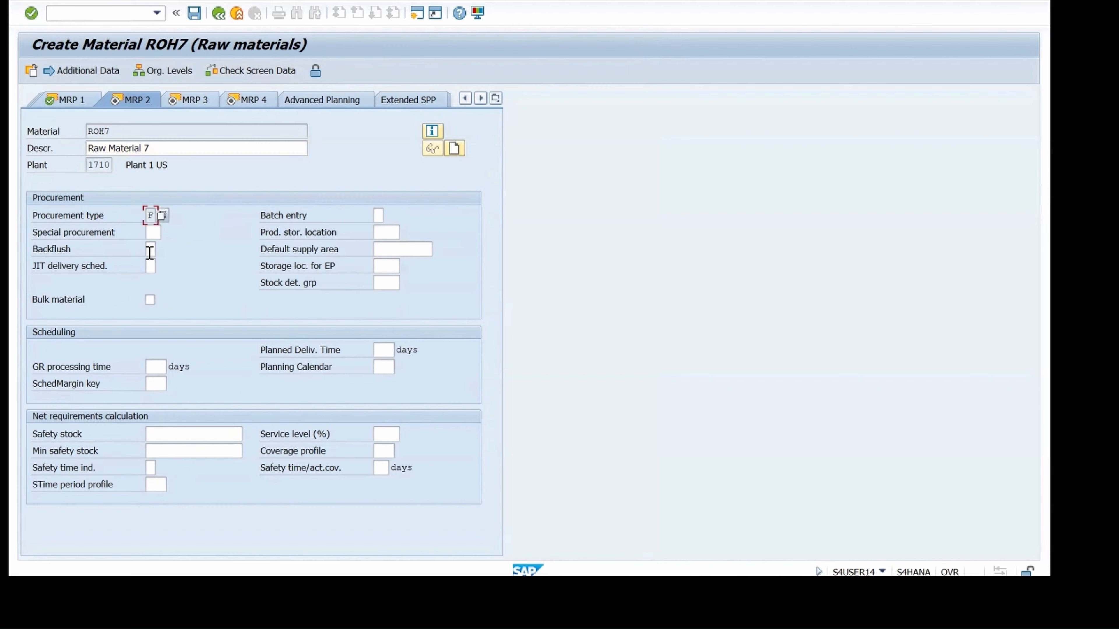
click(153, 367)
text(1)
click(386, 351)
text(1)
click(154, 384)
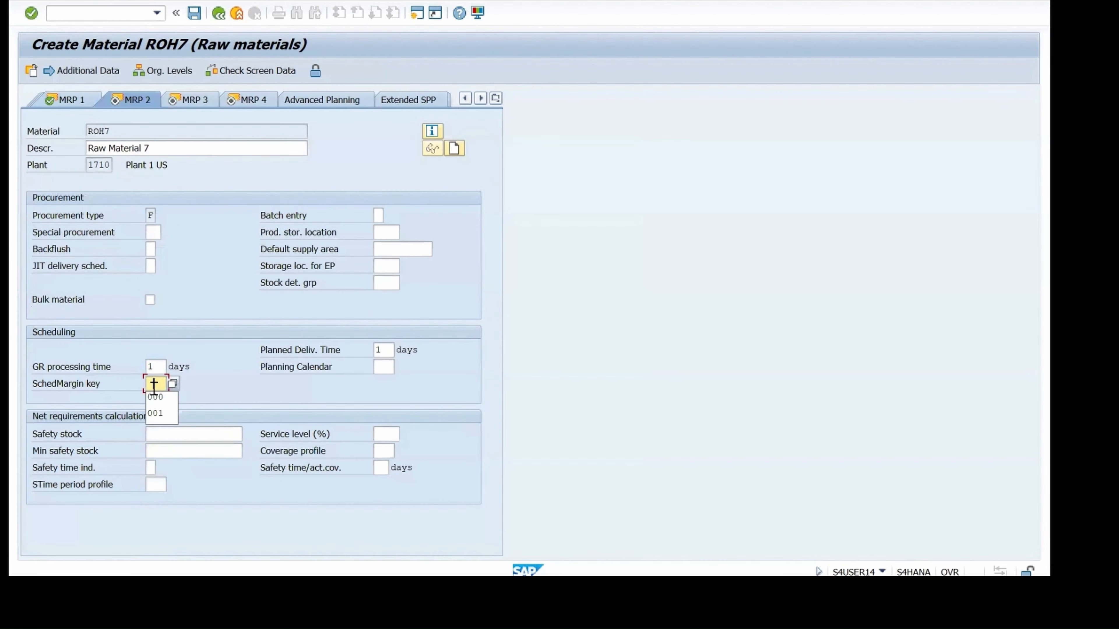
click(154, 396)
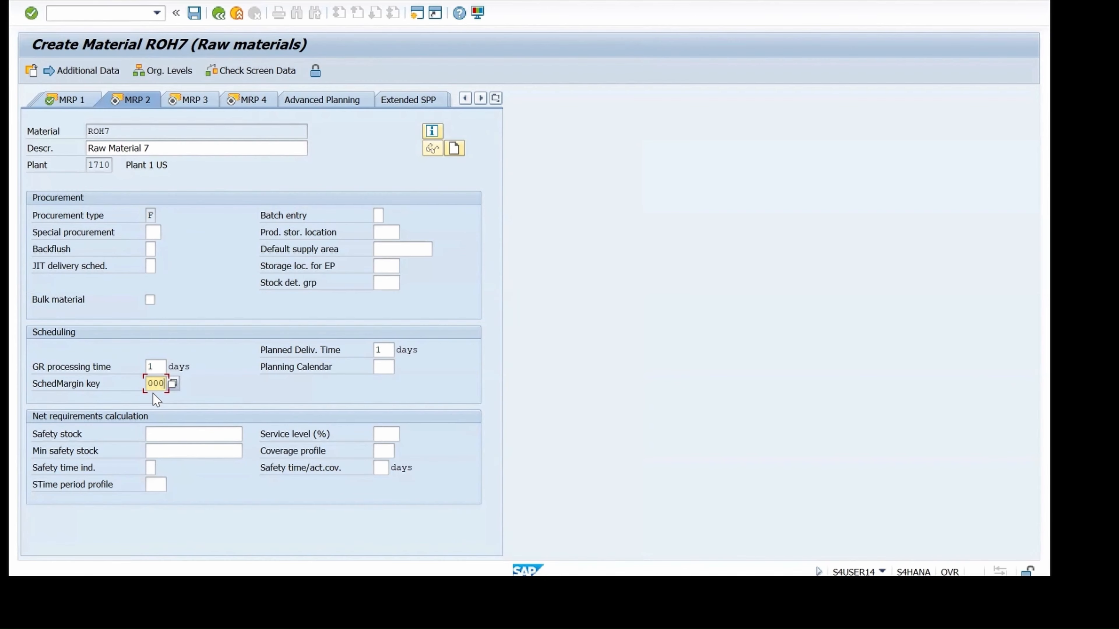
Accept the MRP 2 view, then assign availability check 01 (Daily requirements) in the MRP 3 view and accept it.
key(Return)
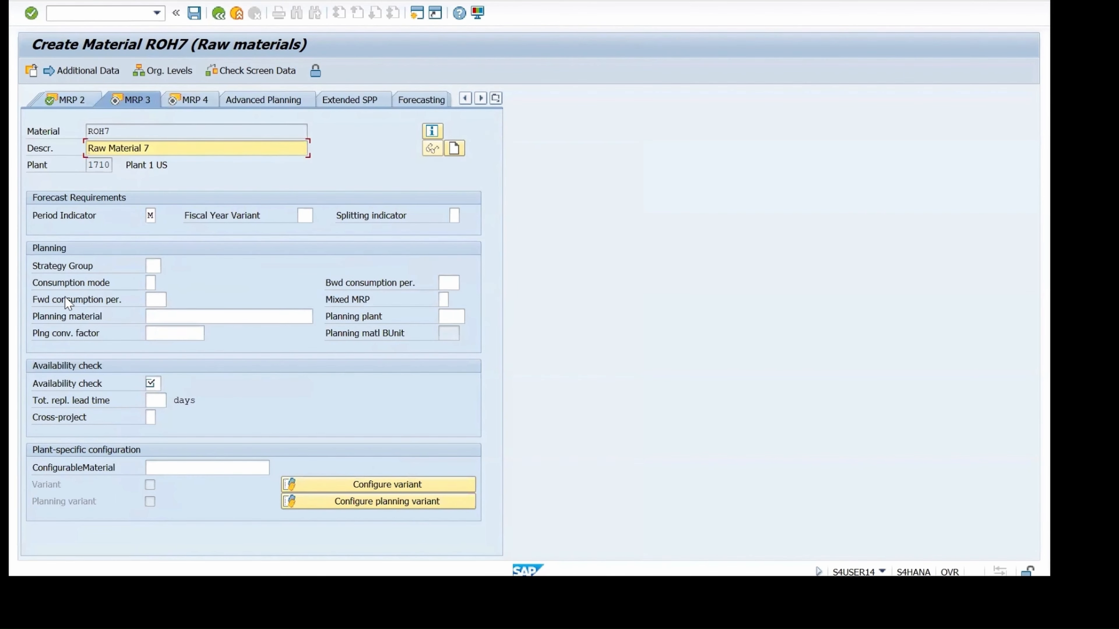
click(150, 383)
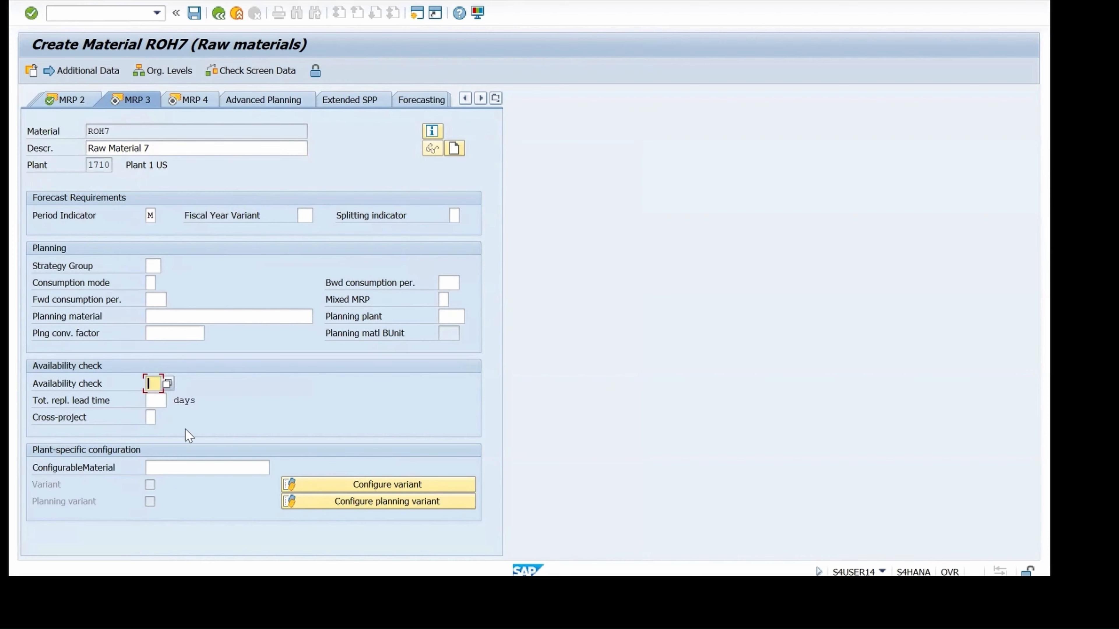
click(168, 385)
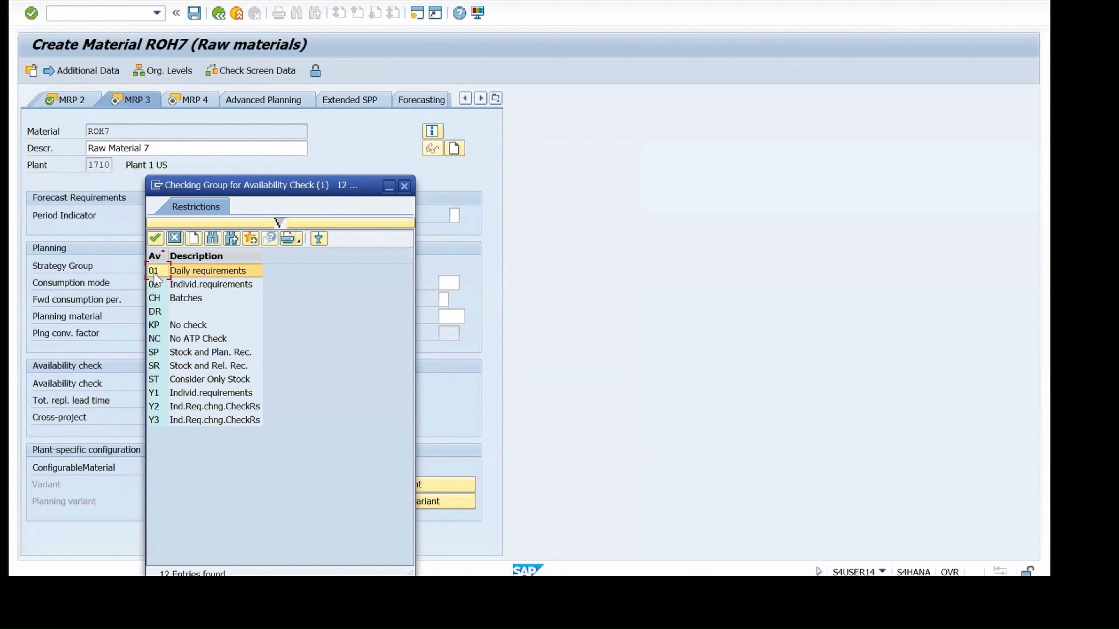
double_click(154, 272)
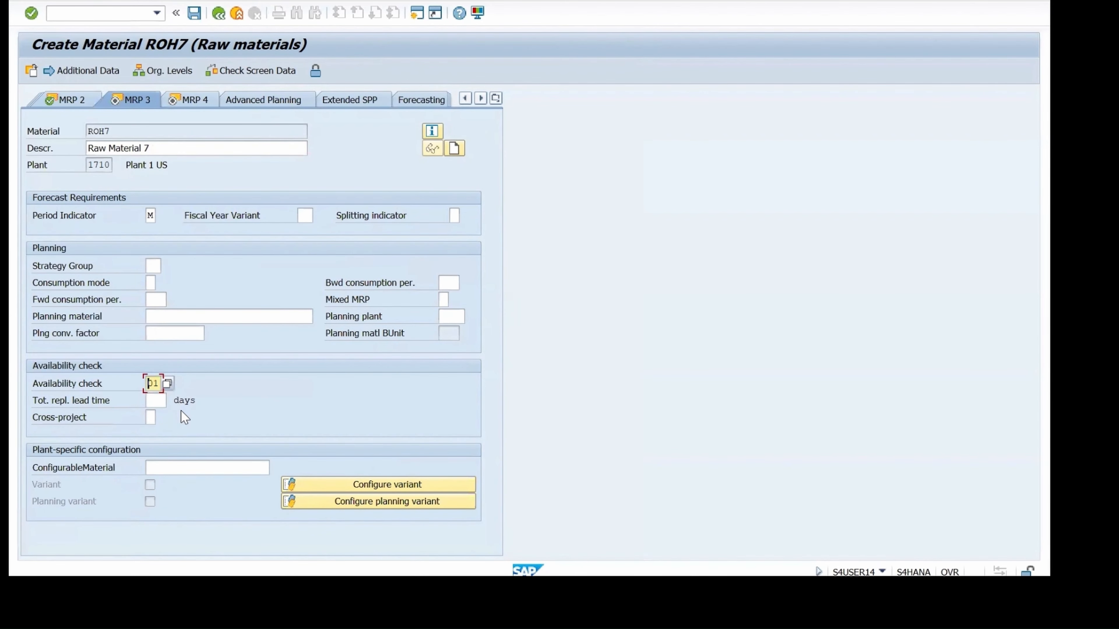
key(Return)
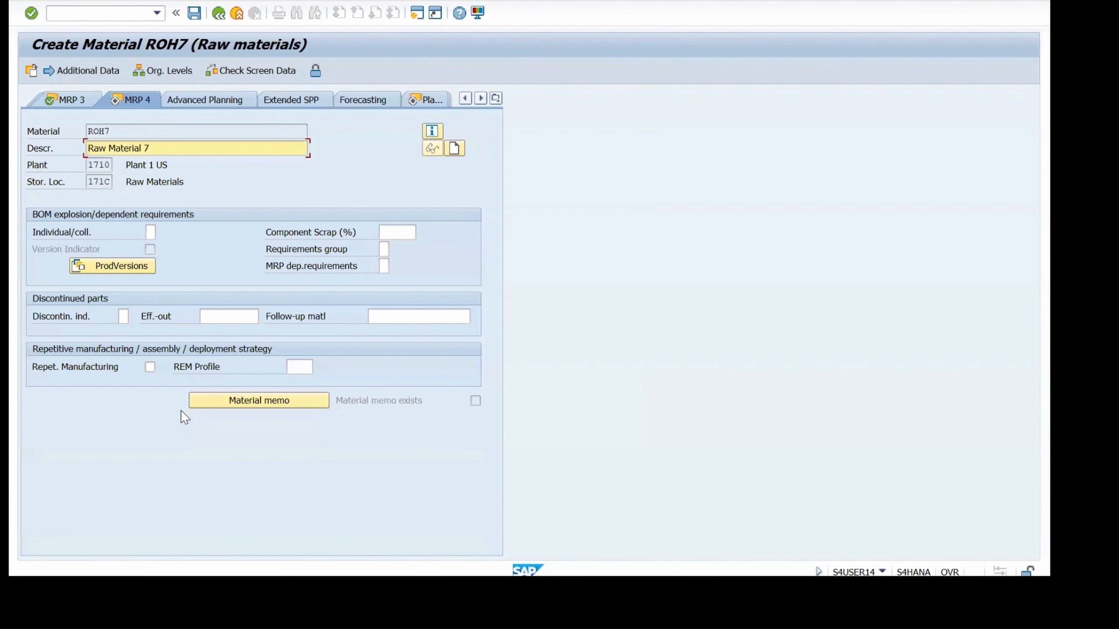
Continue through MRP 4 and the plant storage view to Accounting 1, and assign valuation class 3000 (Raw Materials) from the possible values.
key(Return)
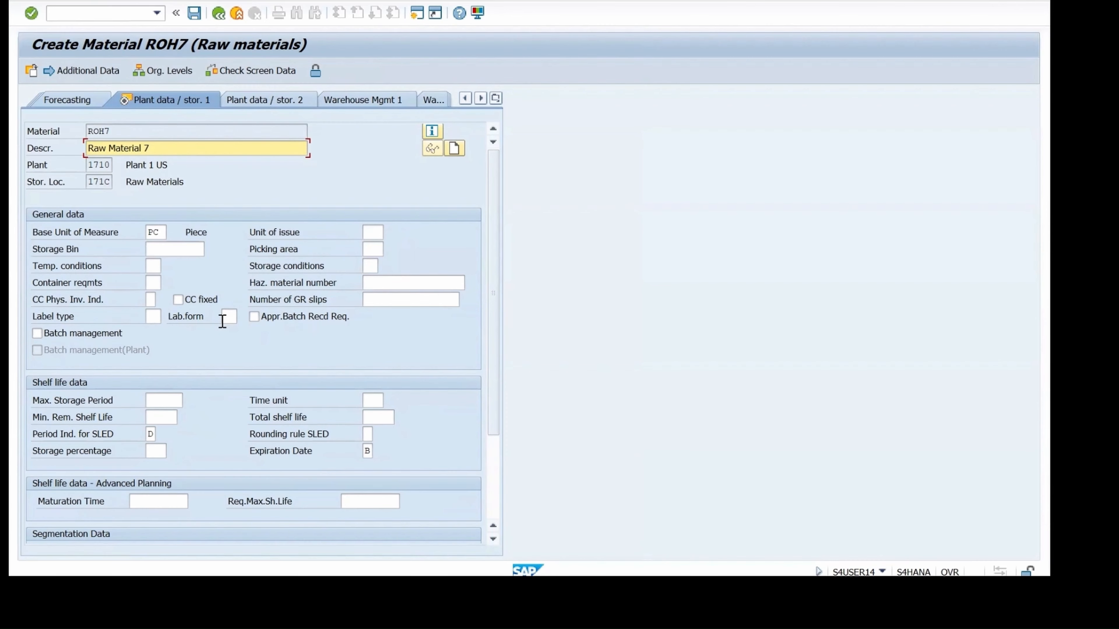
key(Return)
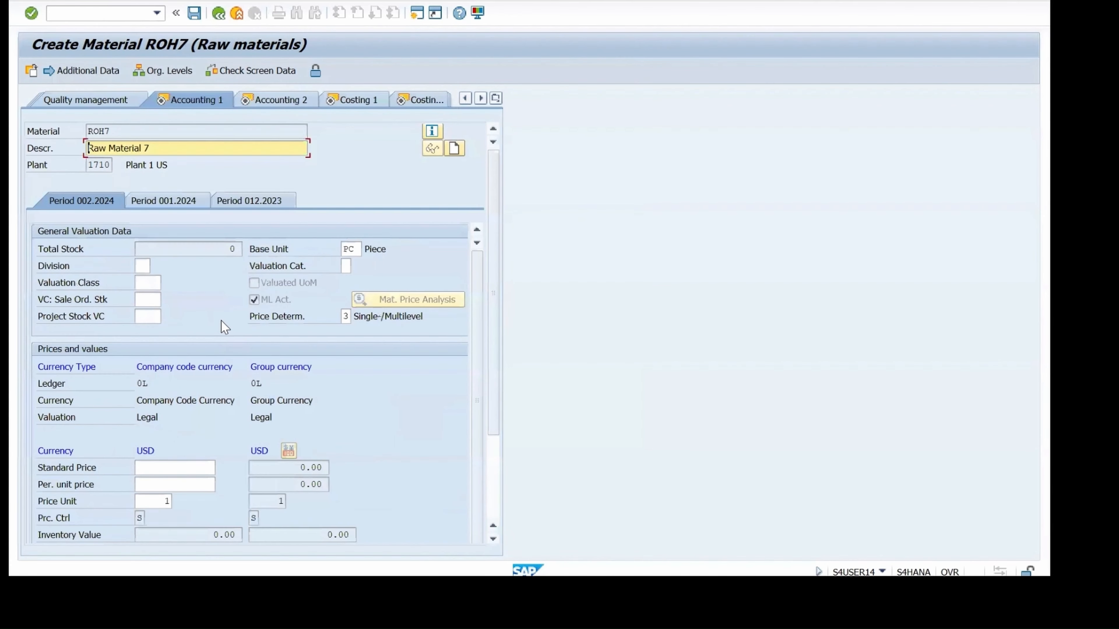
click(156, 283)
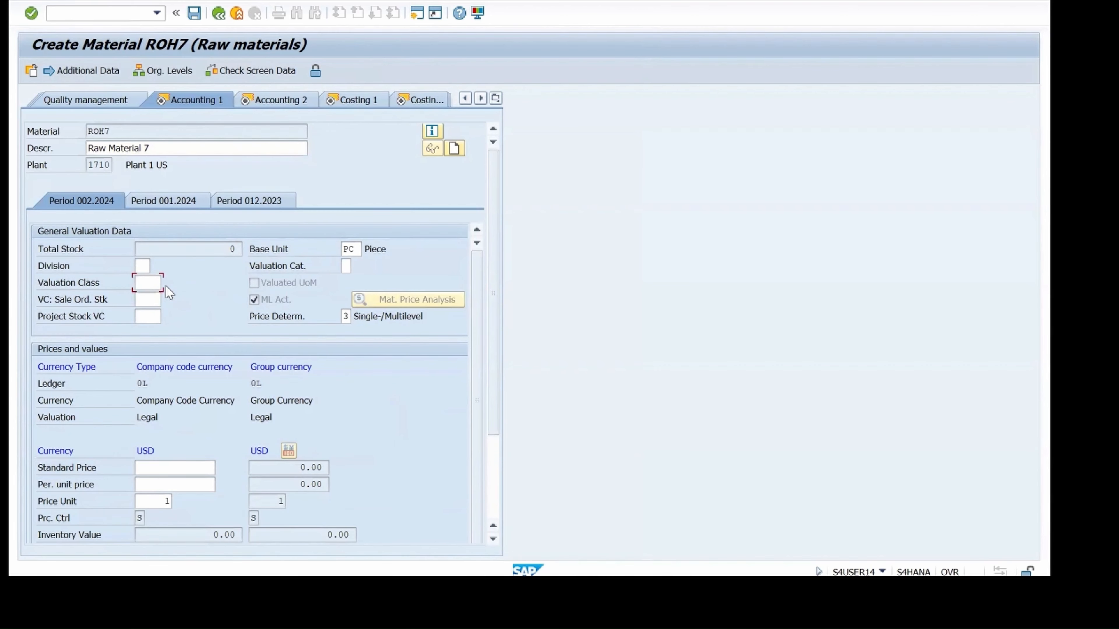
click(167, 285)
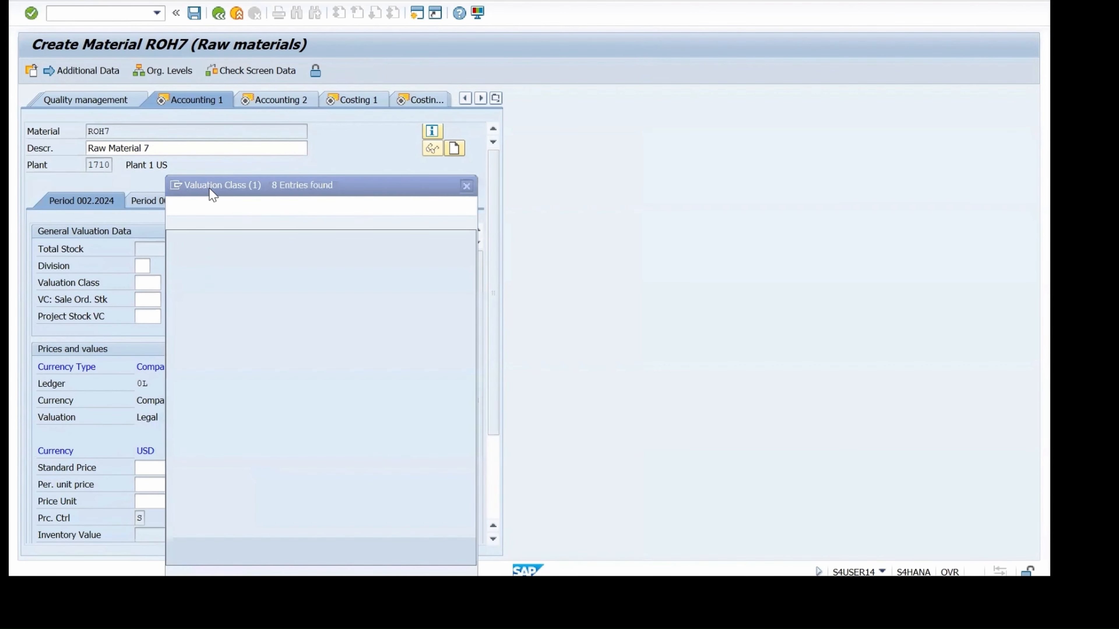
drag(214, 183, 313, 113)
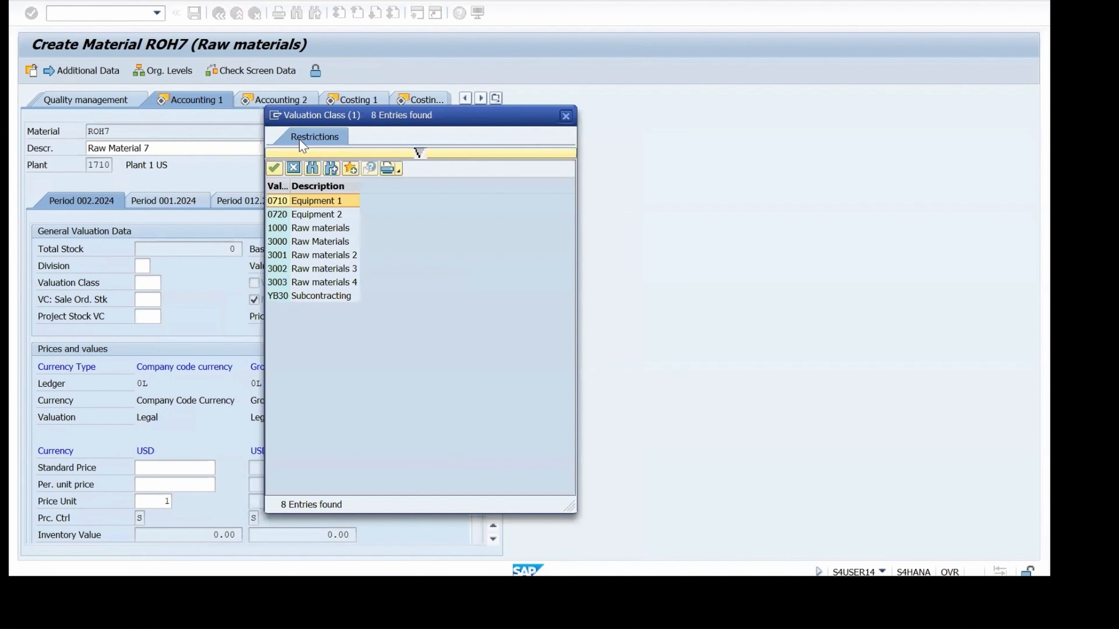
click(273, 241)
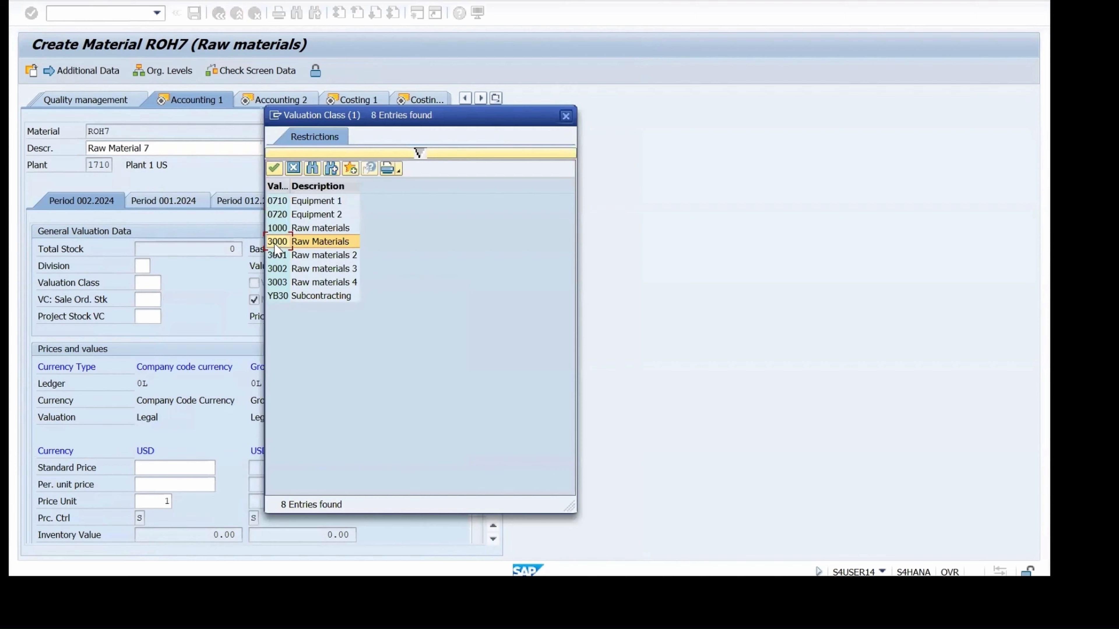
double_click(278, 242)
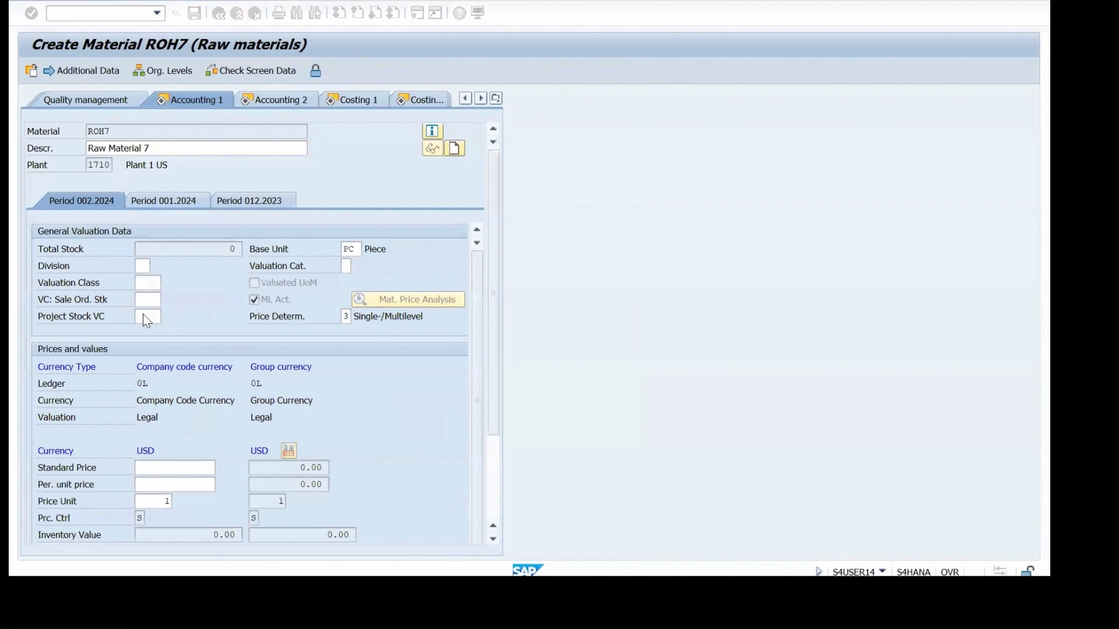
Set the standard price in company code currency to 10 USD and accept the Accounting 1 view.
click(170, 468)
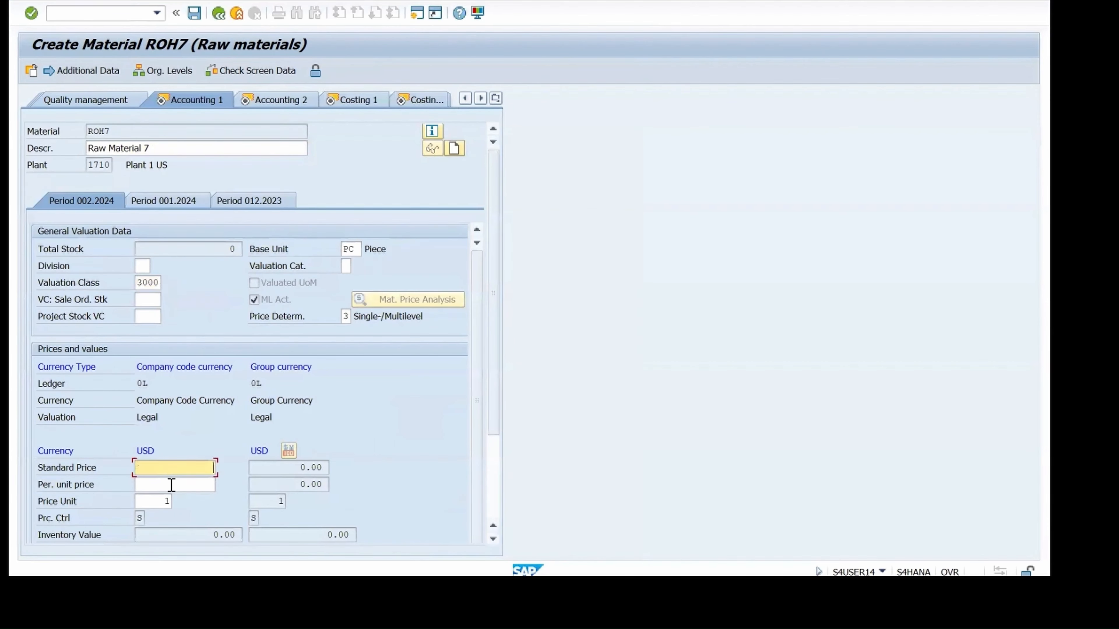
click(172, 486)
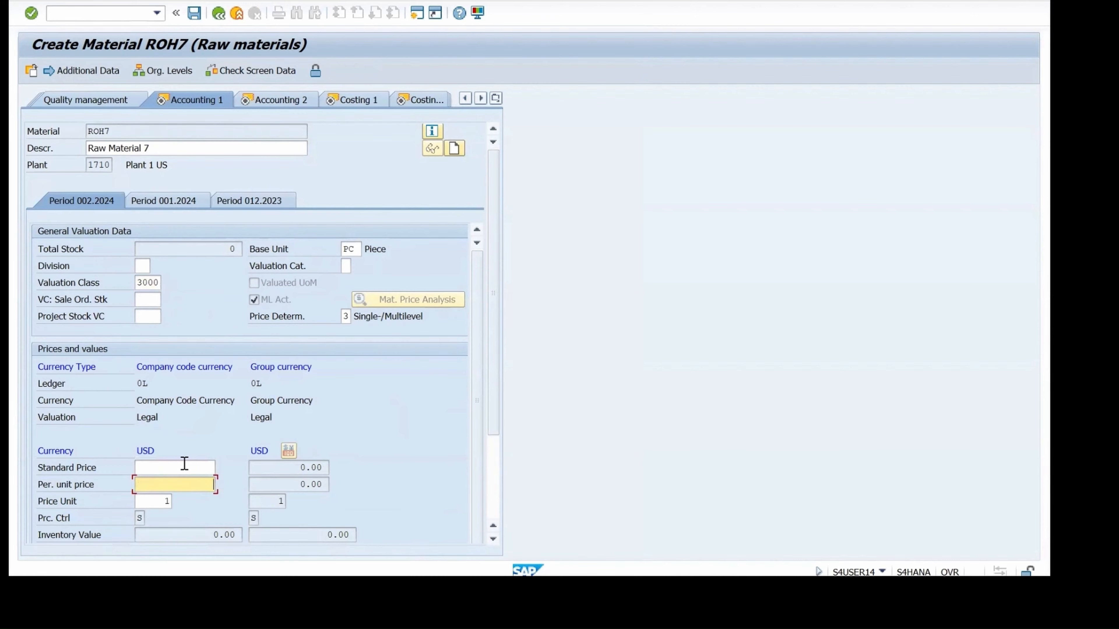
scroll(182, 464, down, 3)
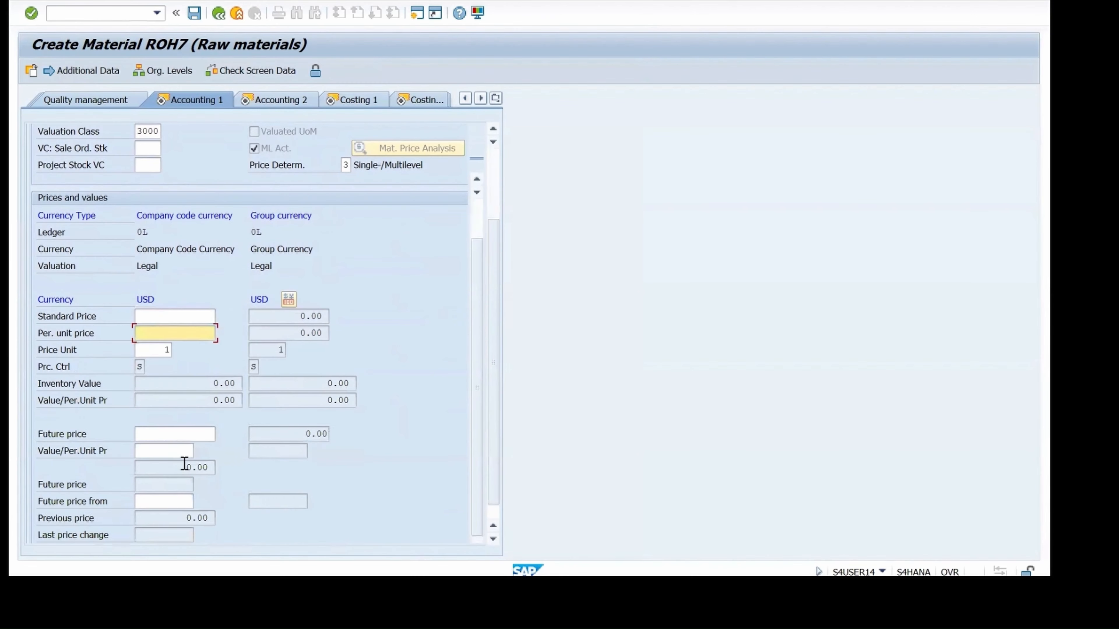
click(180, 321)
text(10)
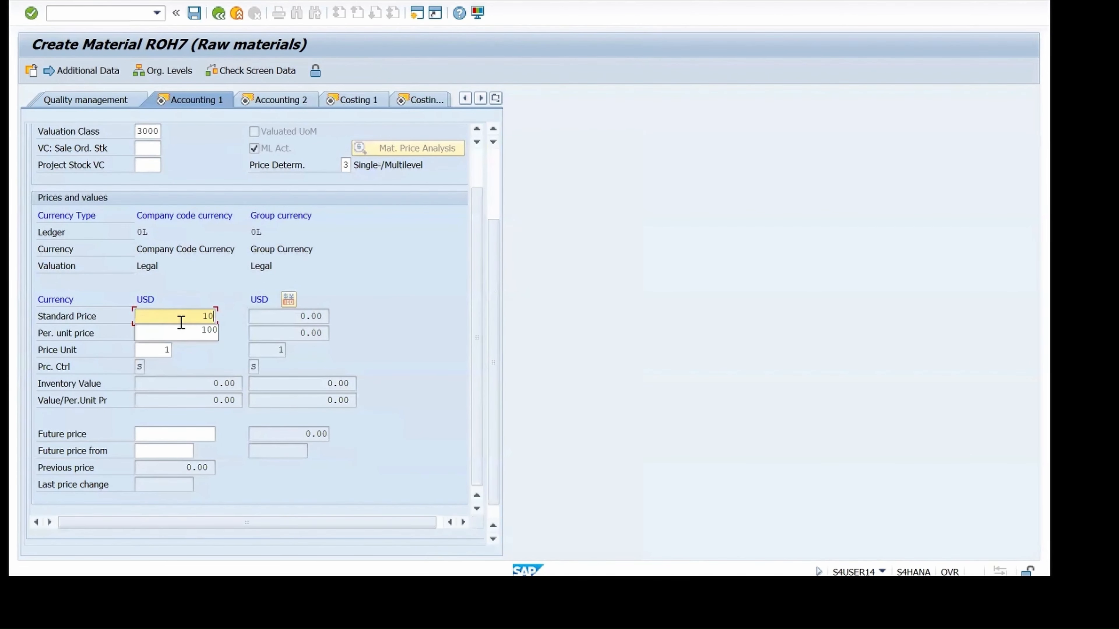
key(Return)
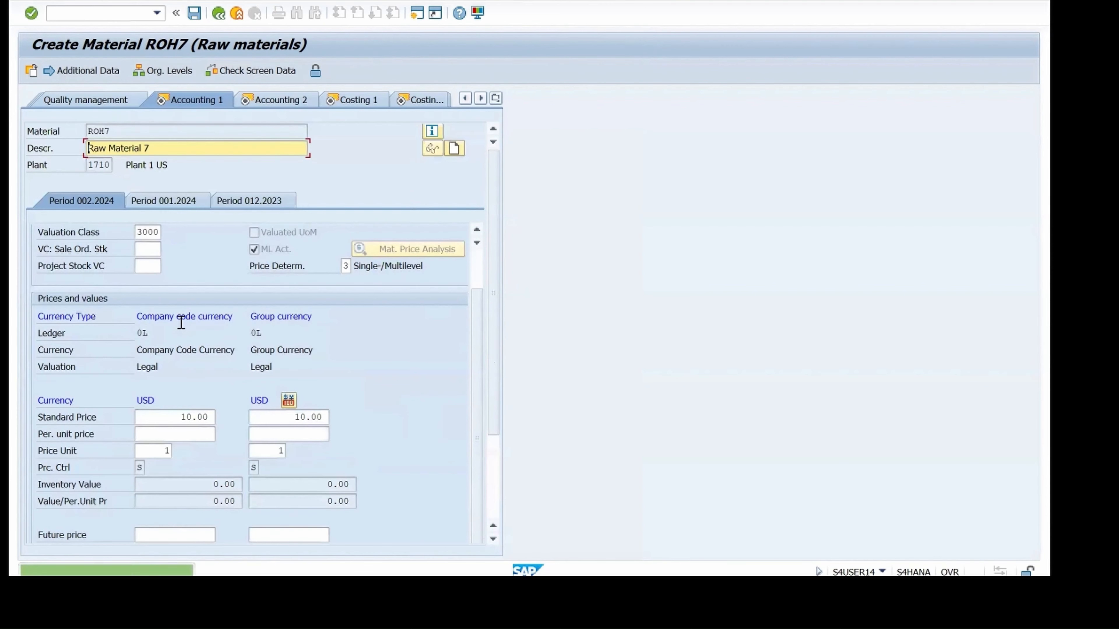
key(Return)
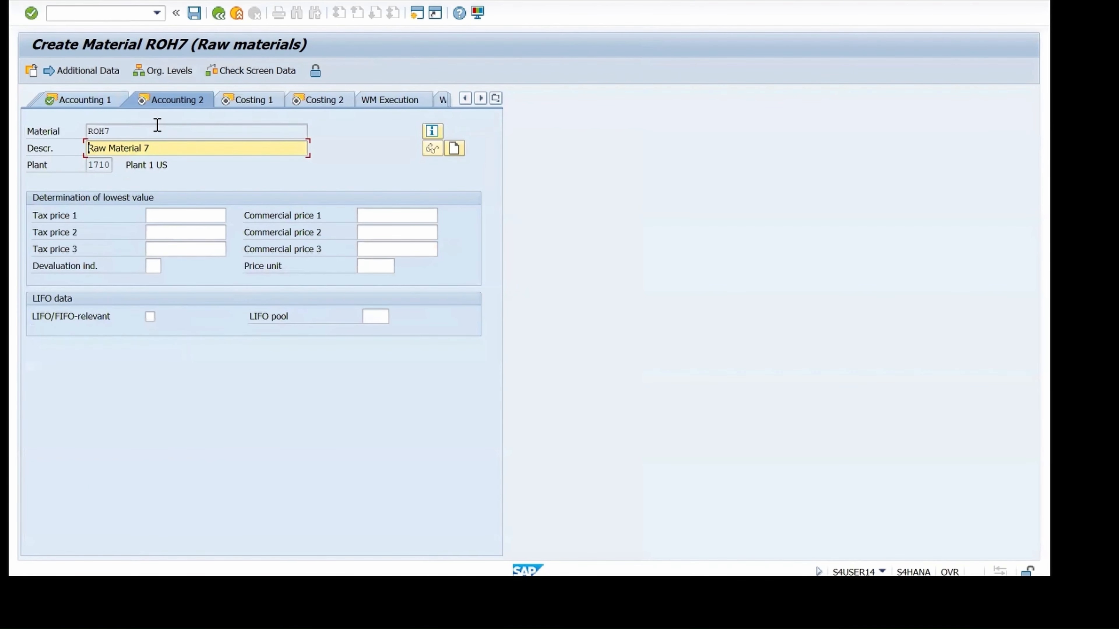
Continue past Accounting 2, enter profit center YB110 in the Costing 1 view and accept it.
key(Return)
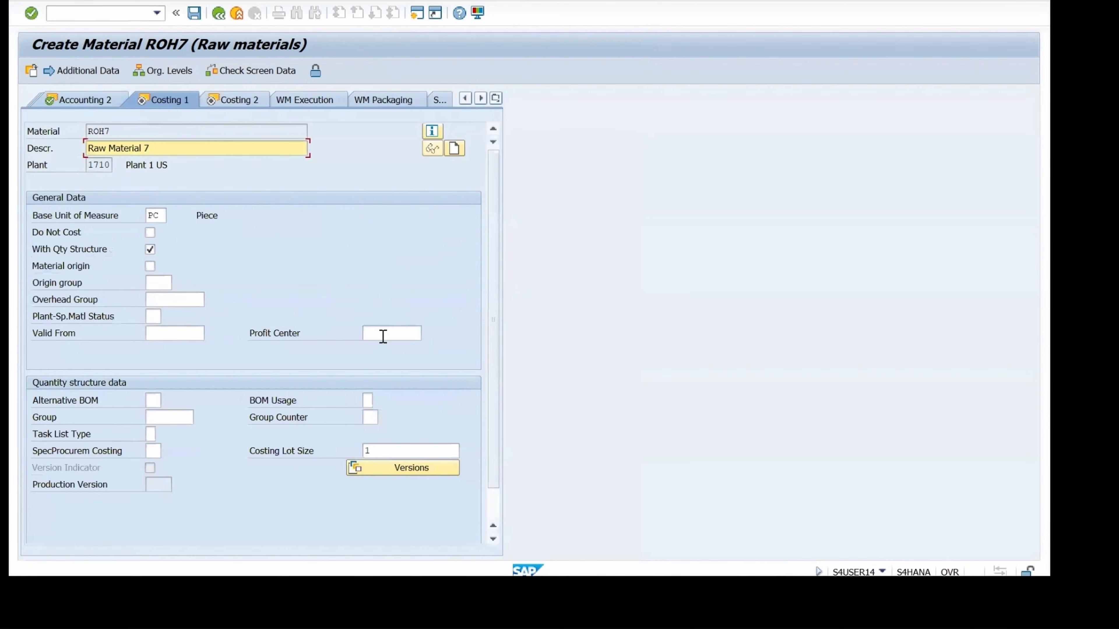
click(382, 337)
text(YB110)
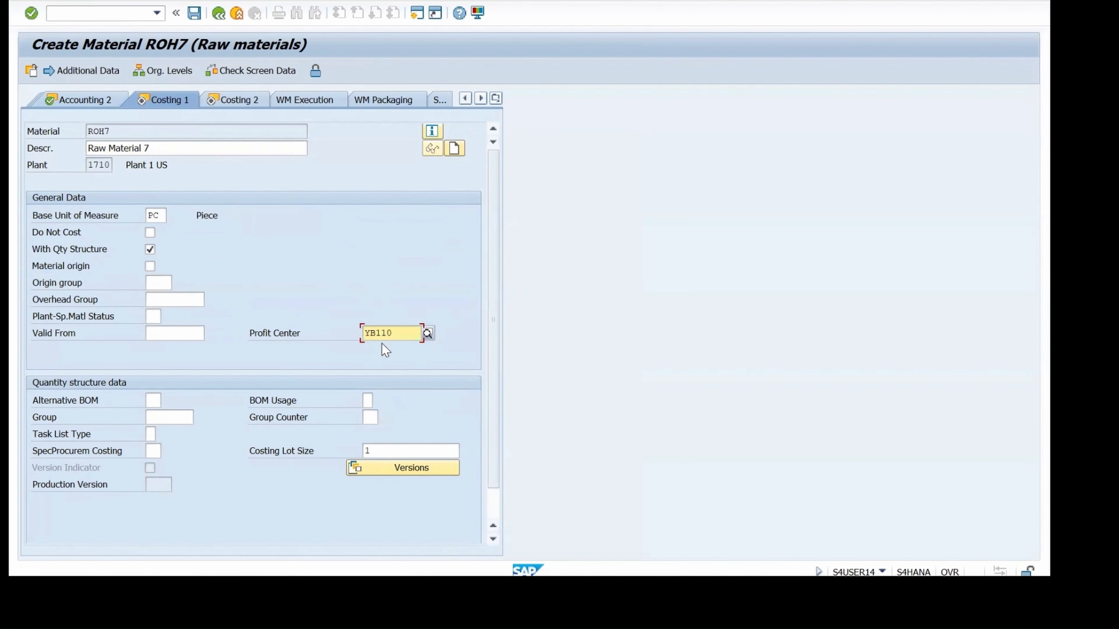
key(Return)
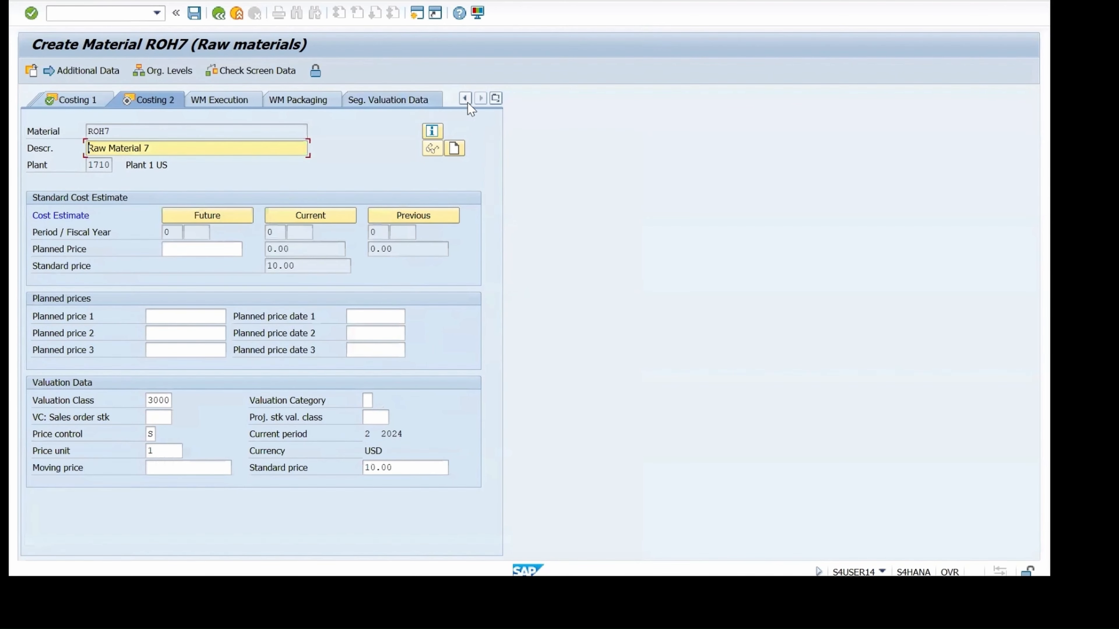
Return to the MRP 2 view, set the production storage location to 171C and accept the view.
click(496, 99)
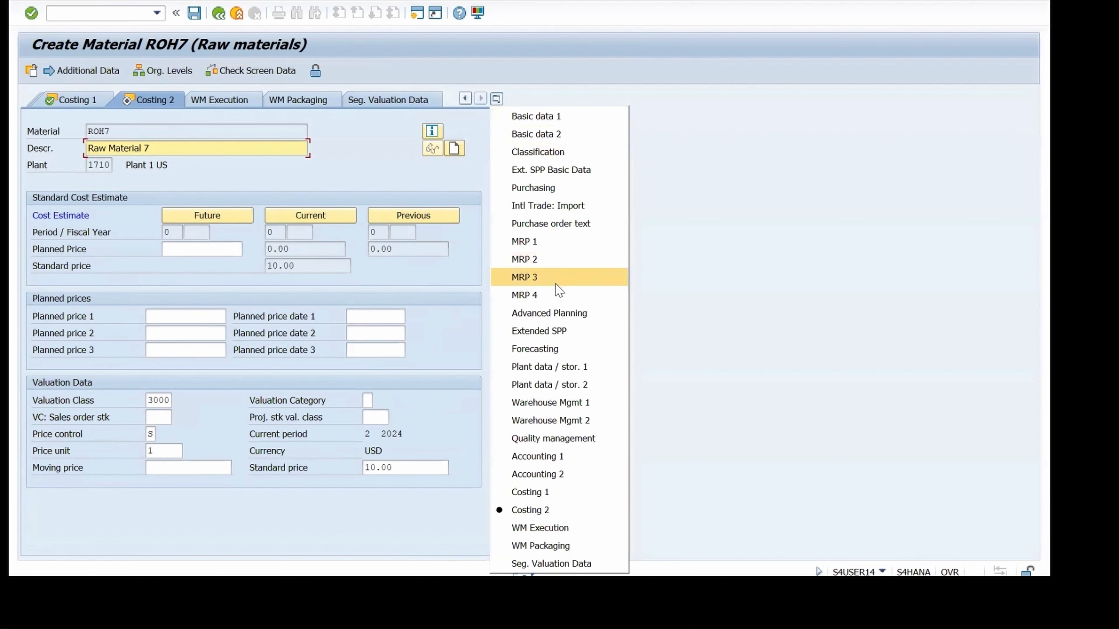
click(543, 262)
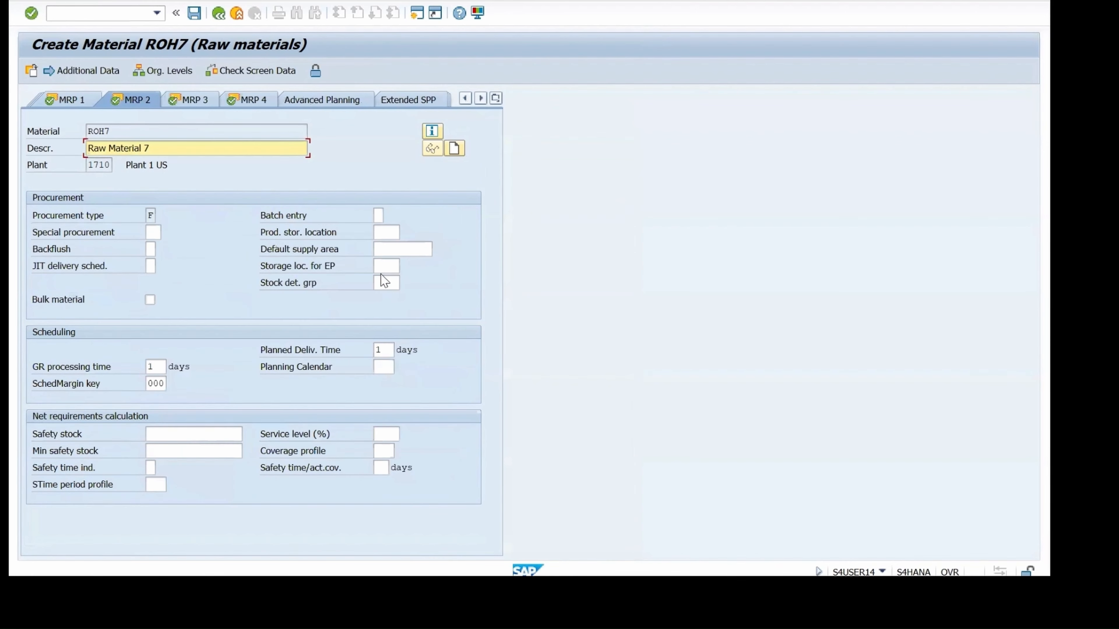
click(395, 233)
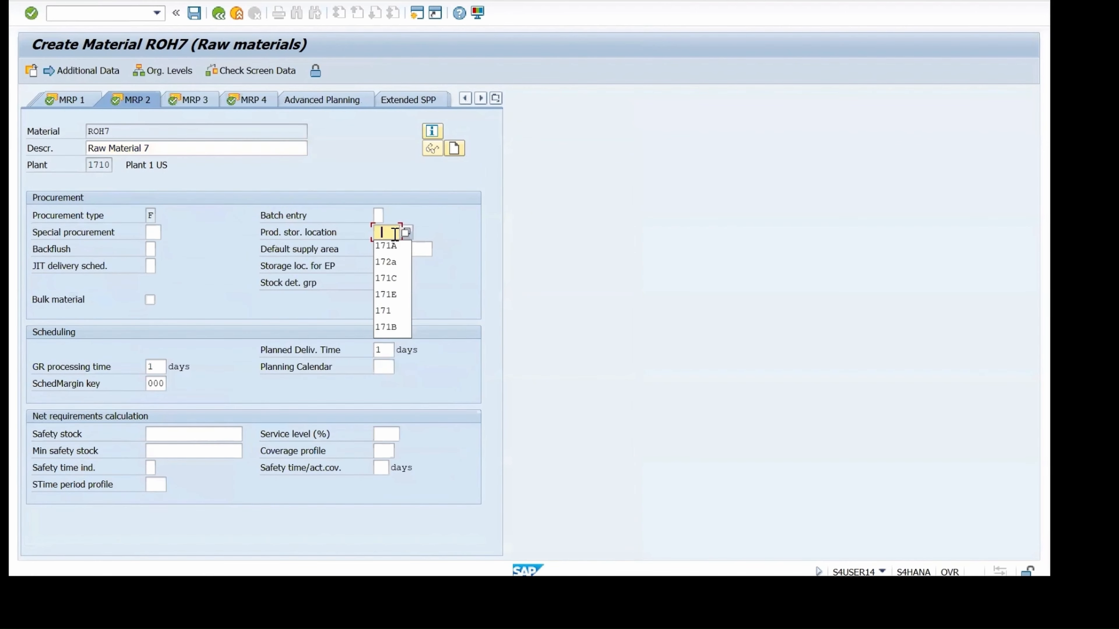
click(394, 282)
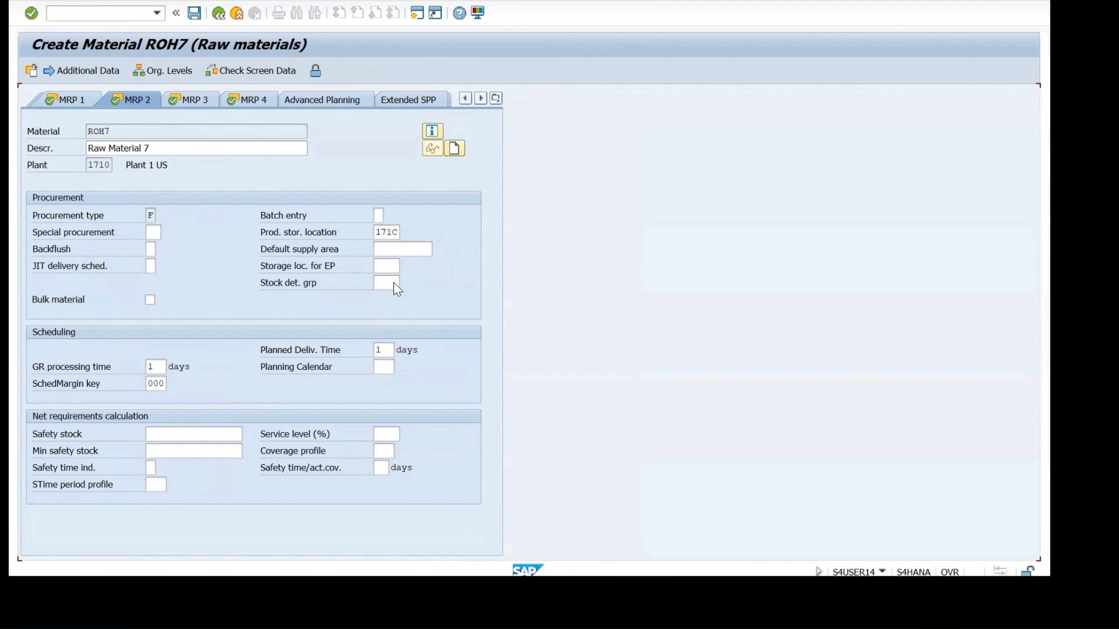
key(Return)
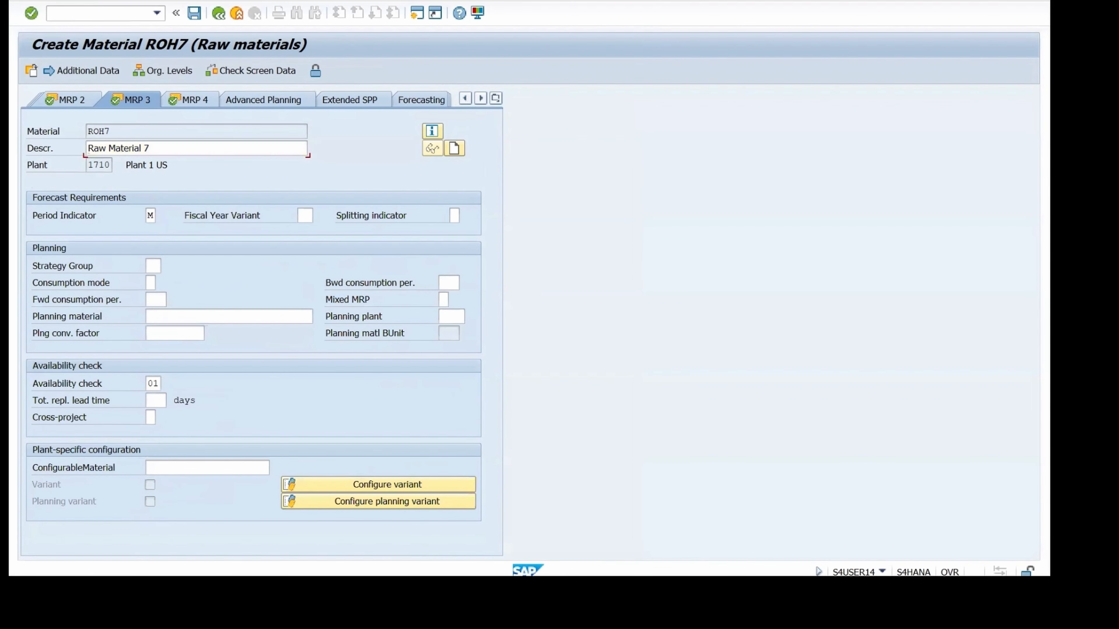
Accept all remaining views from MRP 3 through Costing 2 and save the new material ROH7.
key(Return)
key(Return)
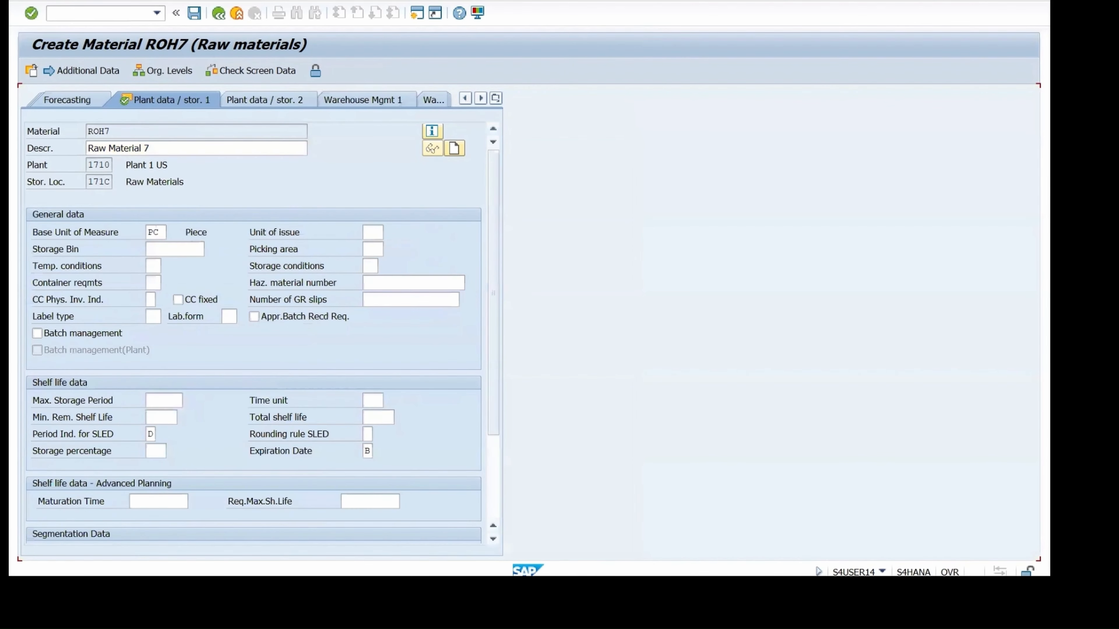
key(Return)
key(Return)
key(Return)
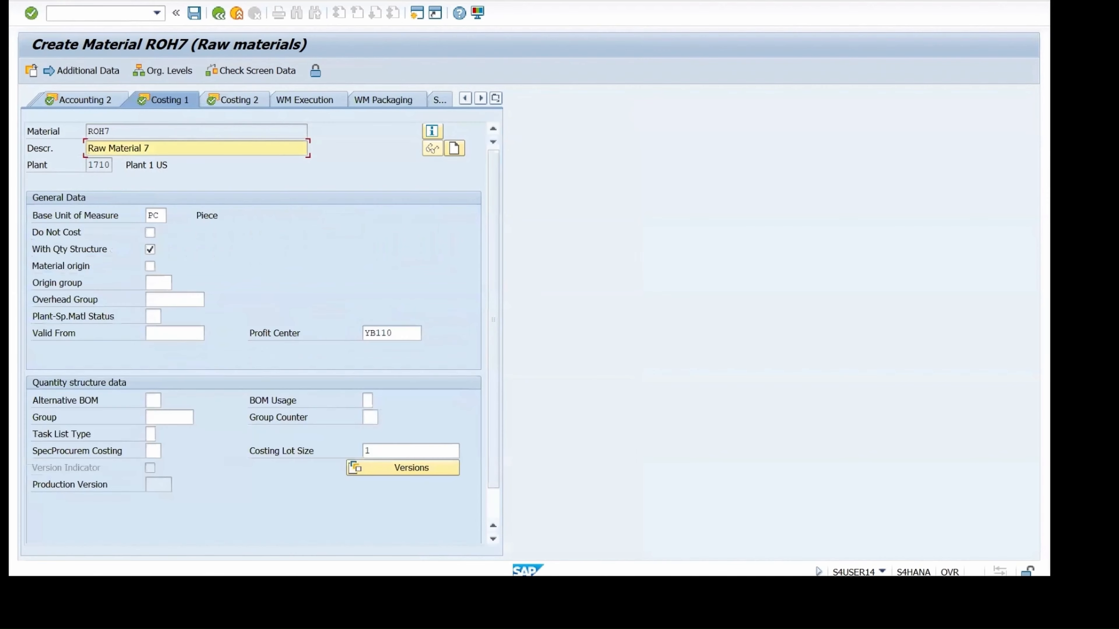
key(Return)
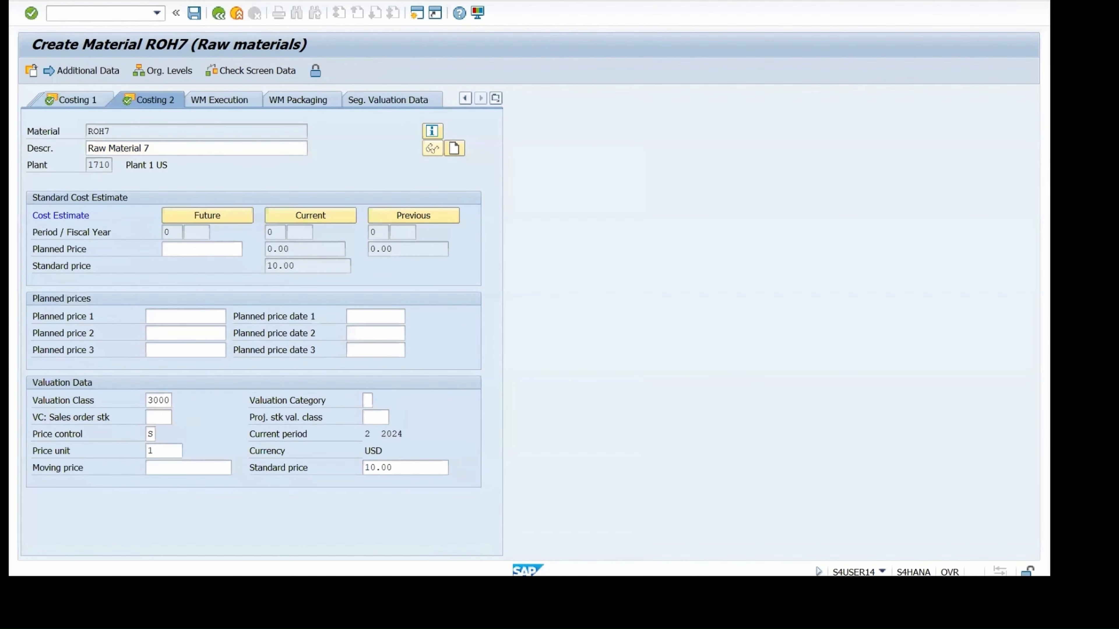
key(Return)
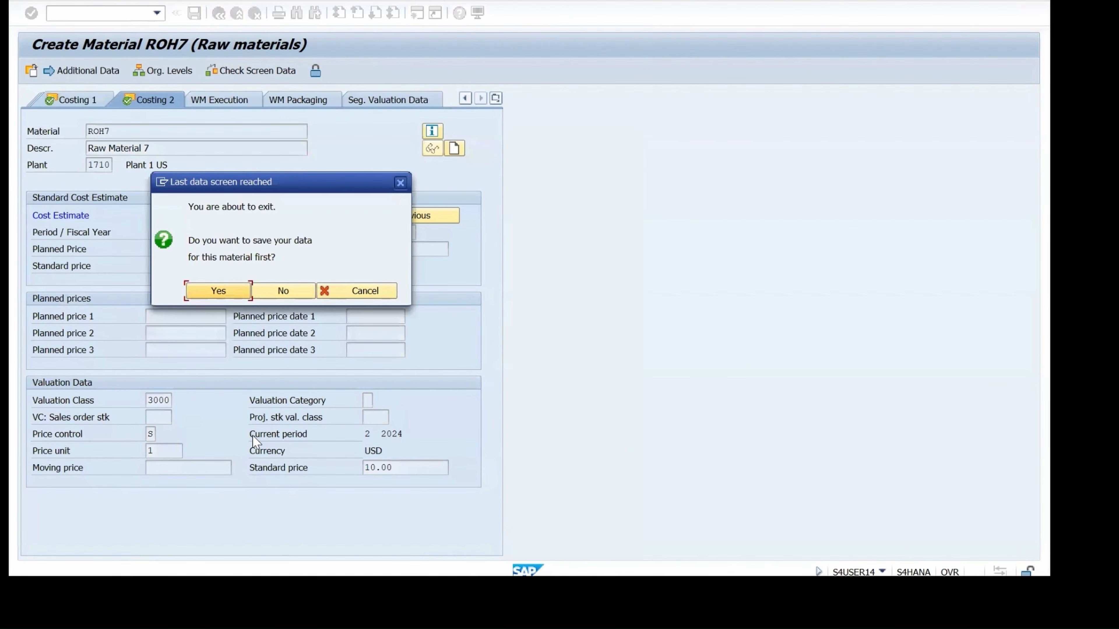
click(210, 293)
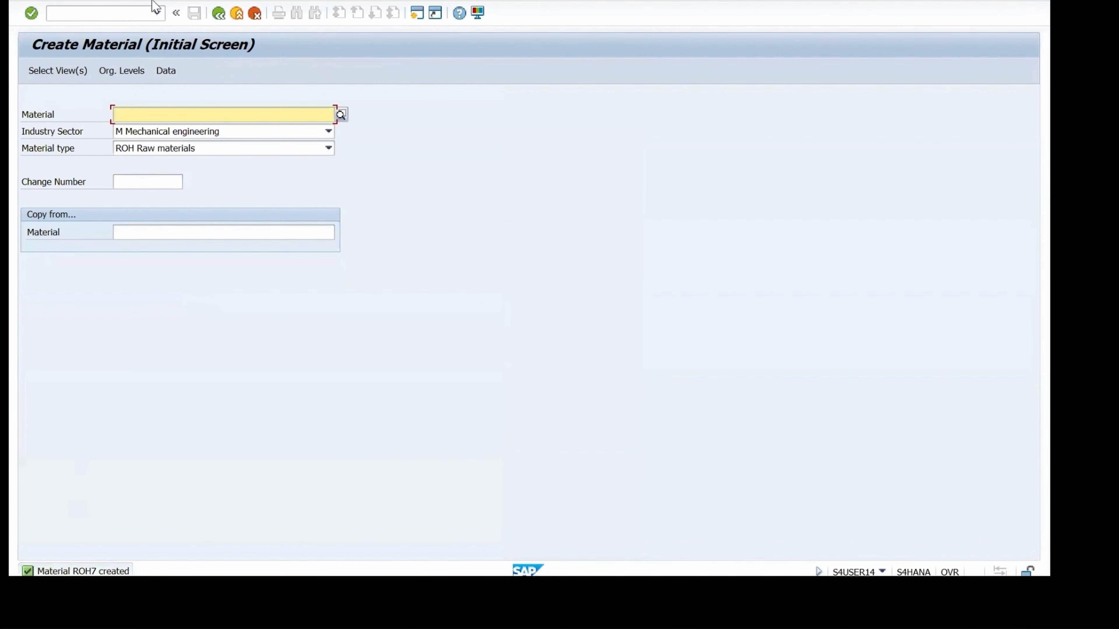
Glance at the Shop Floor Control worksheet in Excel, return to SAP and open transaction CS01 for creating a material BOM.
click(111, 16)
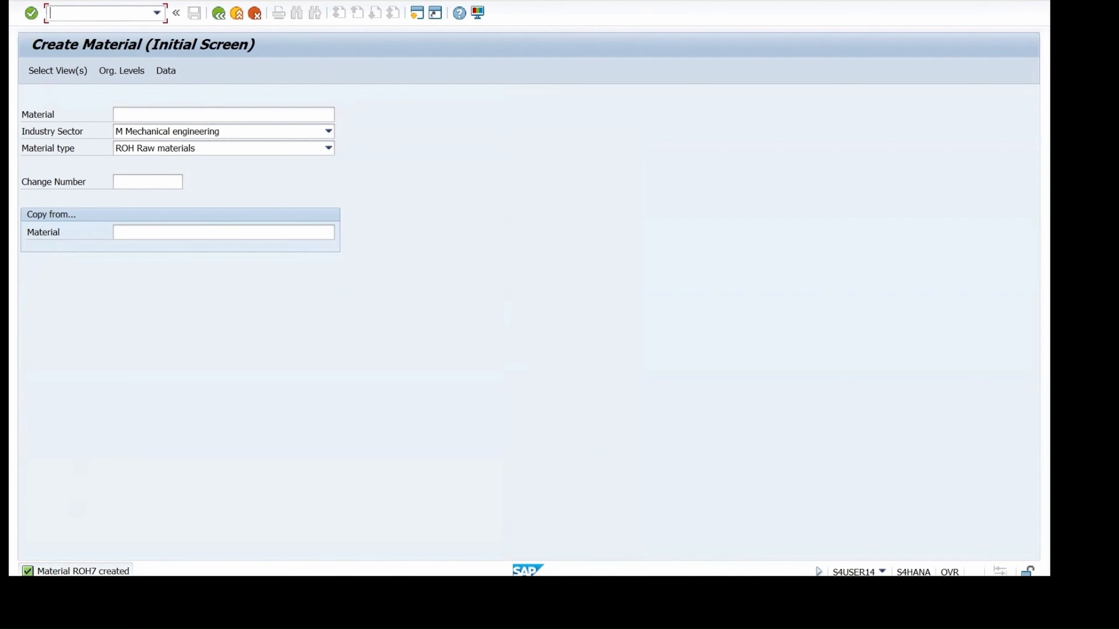
click(751, 516)
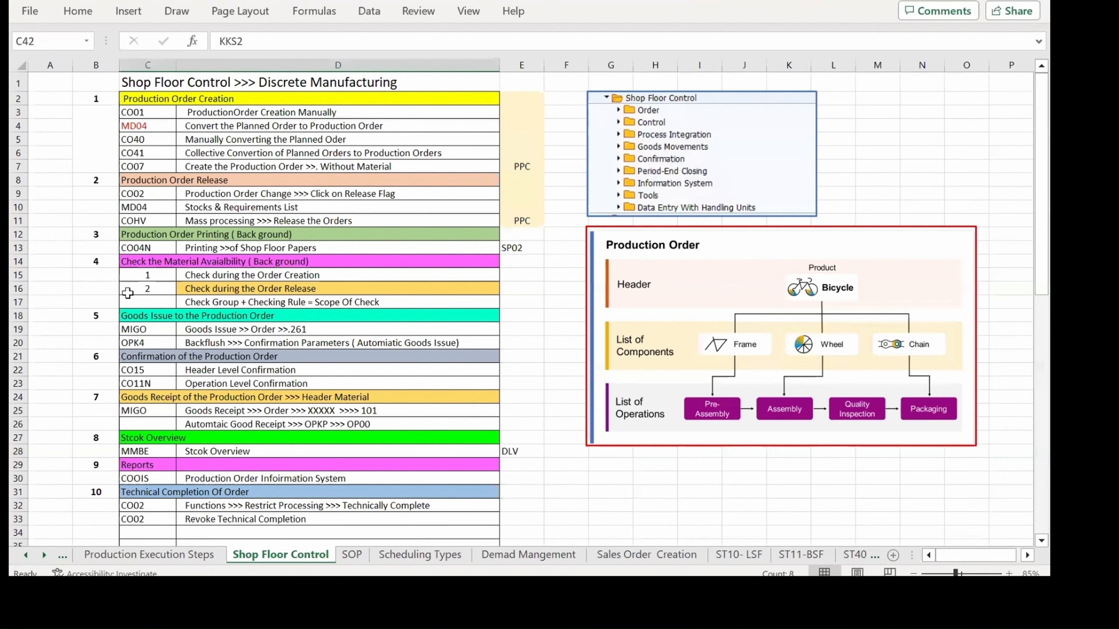
key(alt+Tab)
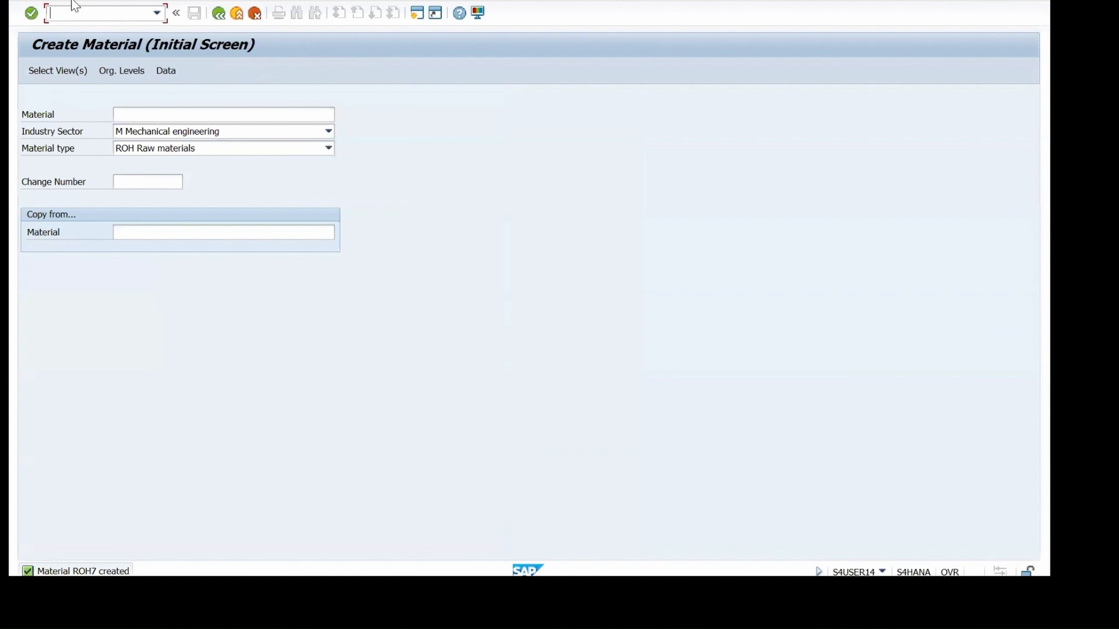
text(/N CS01)
key(Return)
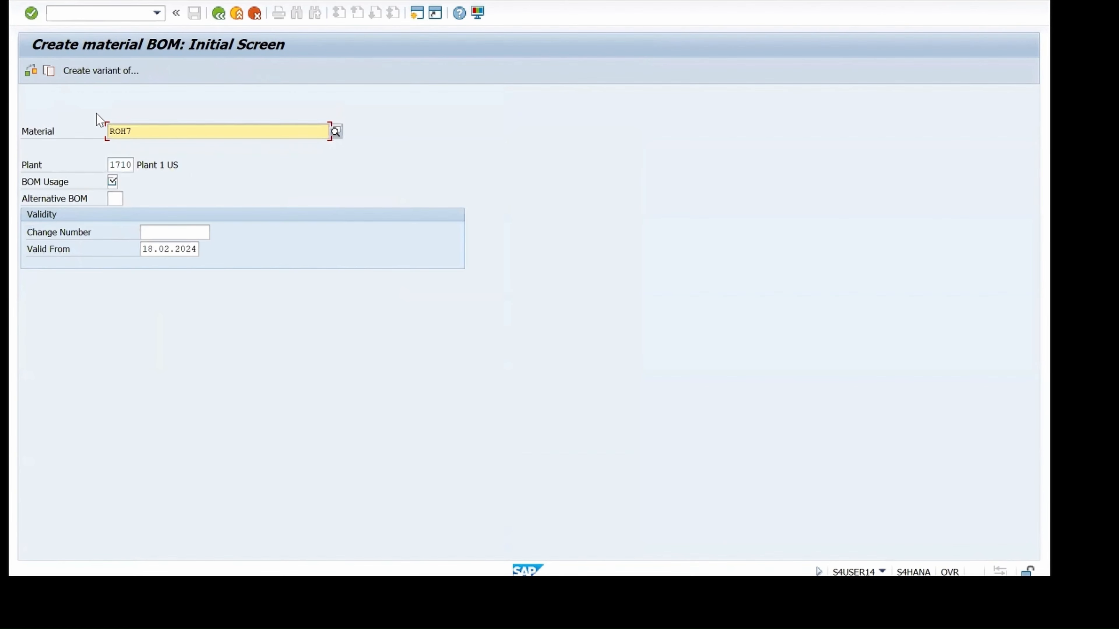
Replace the material on the BOM initial screen with FG5.
click(146, 132)
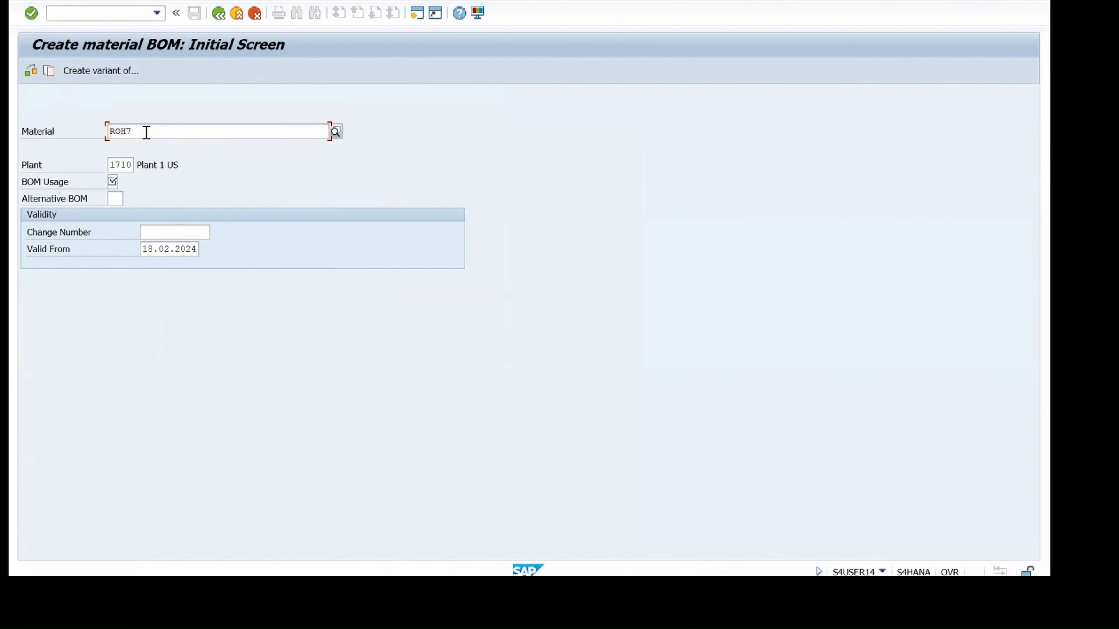
key(BackSpace)
key(BackSpace)
key(BackSpace)
key(BackSpace)
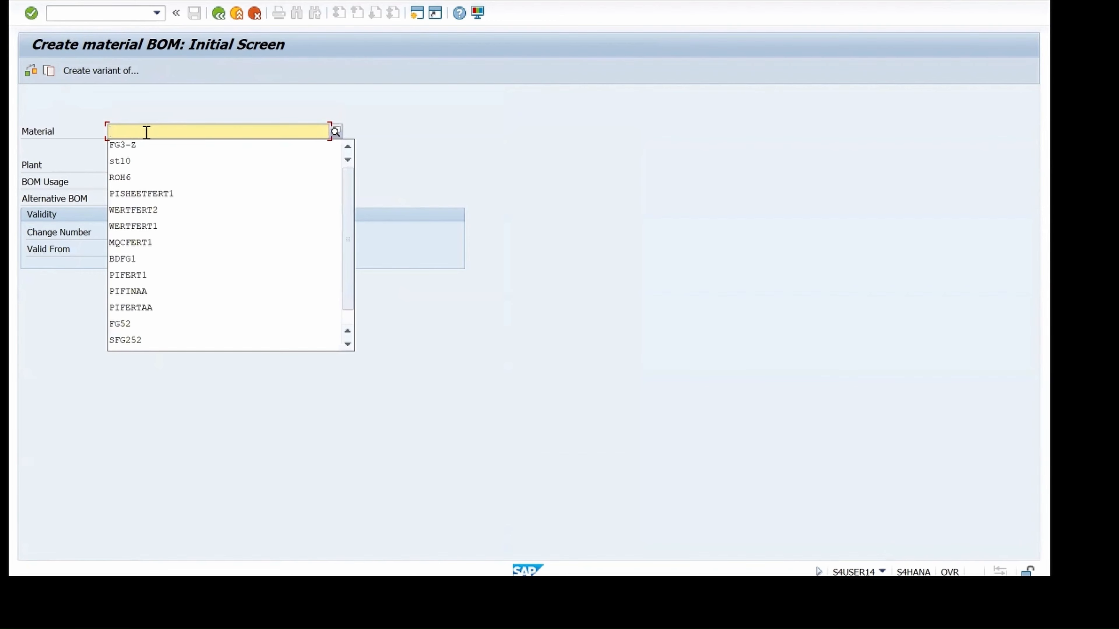
text(FG)
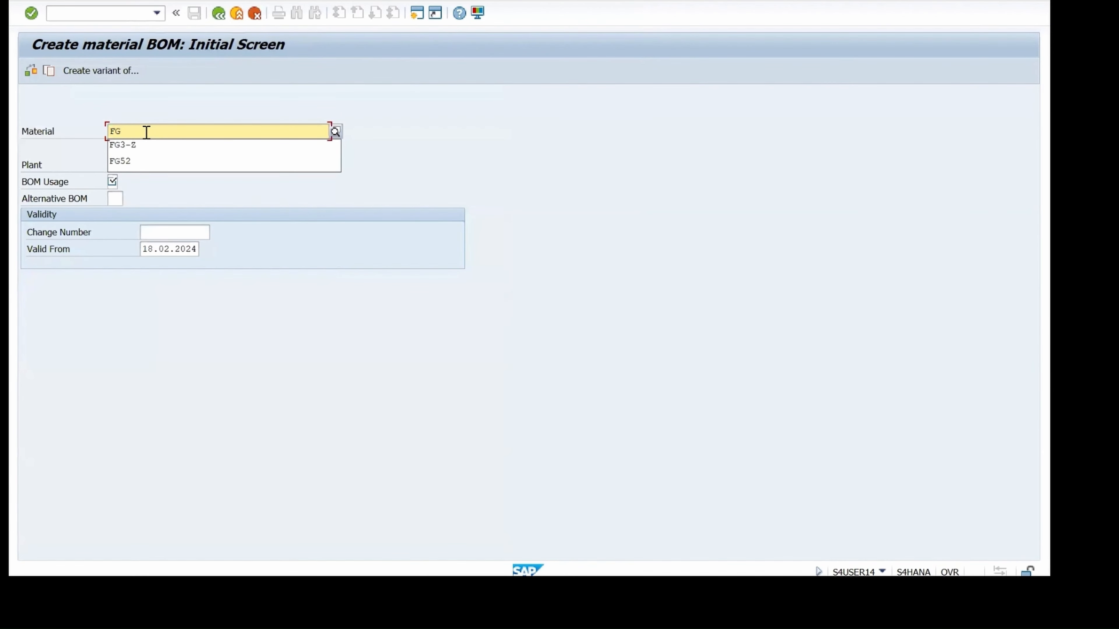
text(5)
click(193, 102)
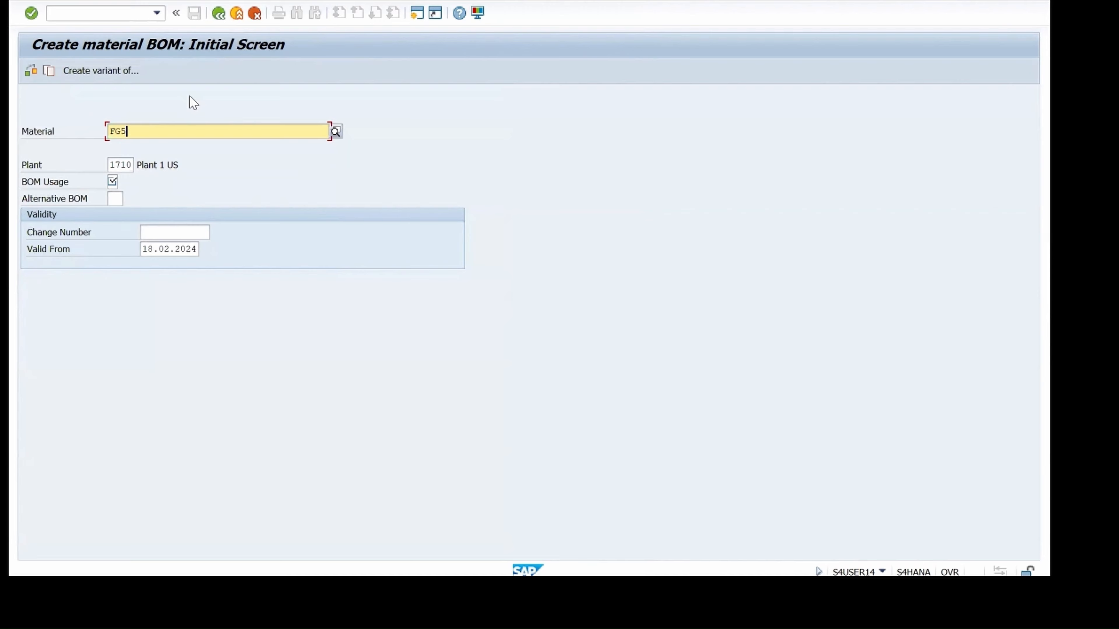
Choose BOM usage 1 from the list of possible usages and continue to the general item overview.
click(114, 183)
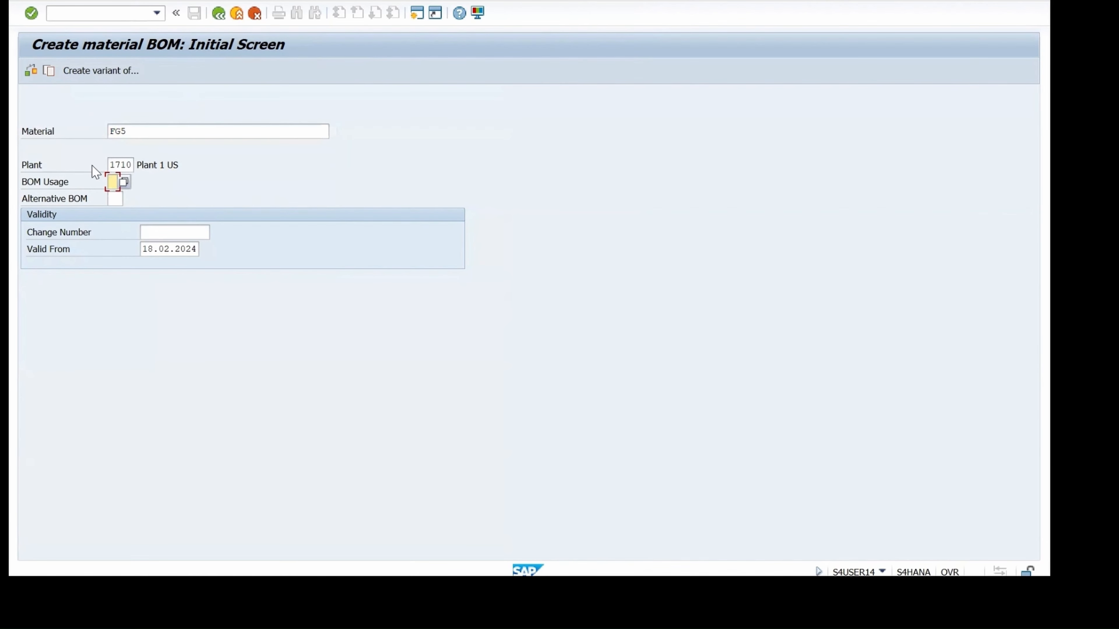
click(125, 182)
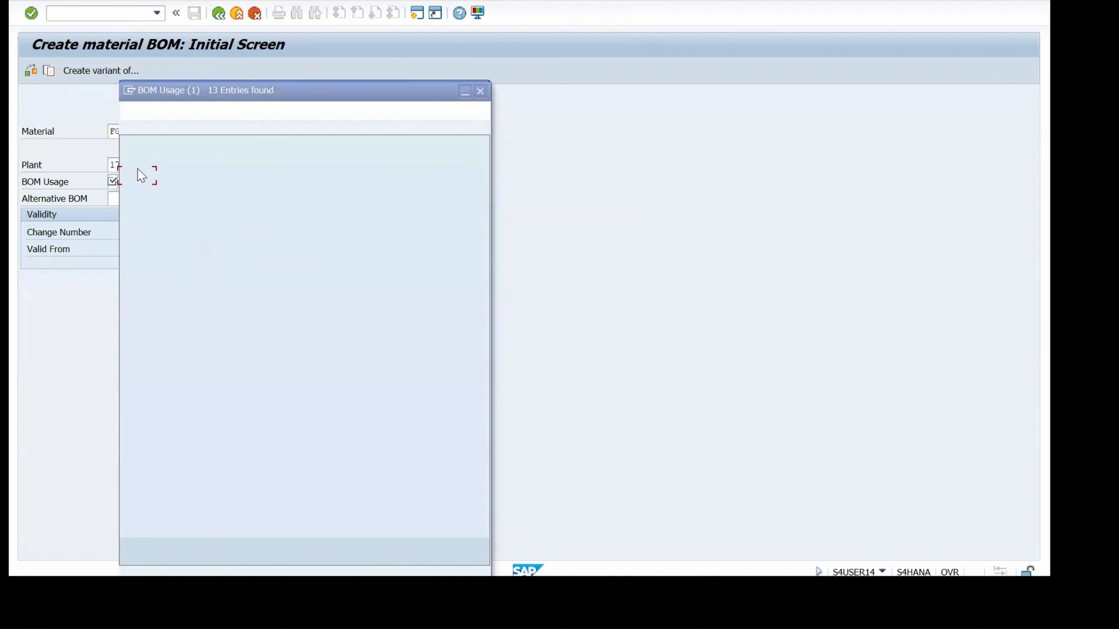
double_click(126, 173)
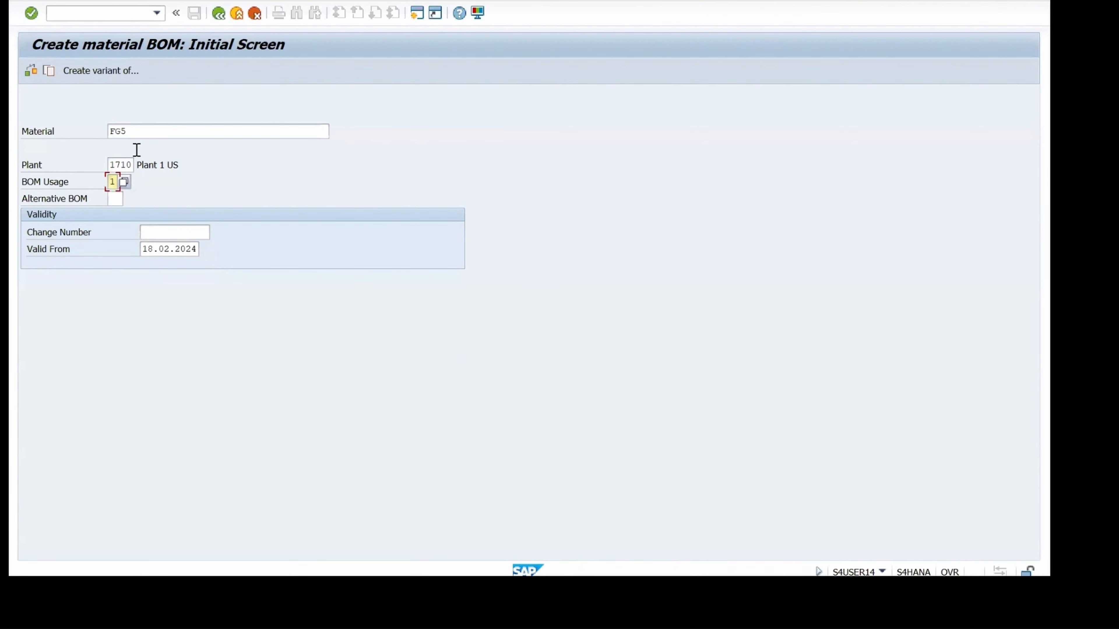
key(Return)
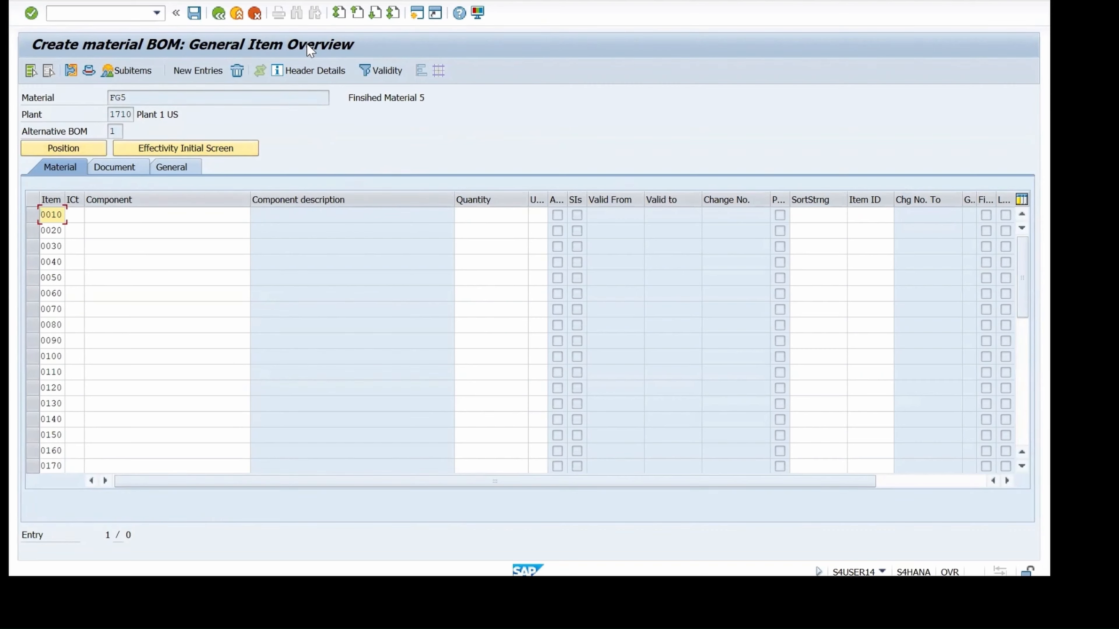
Enter item 0010 with item category L, component ROH7 and quantity 1, and confirm the line.
click(80, 215)
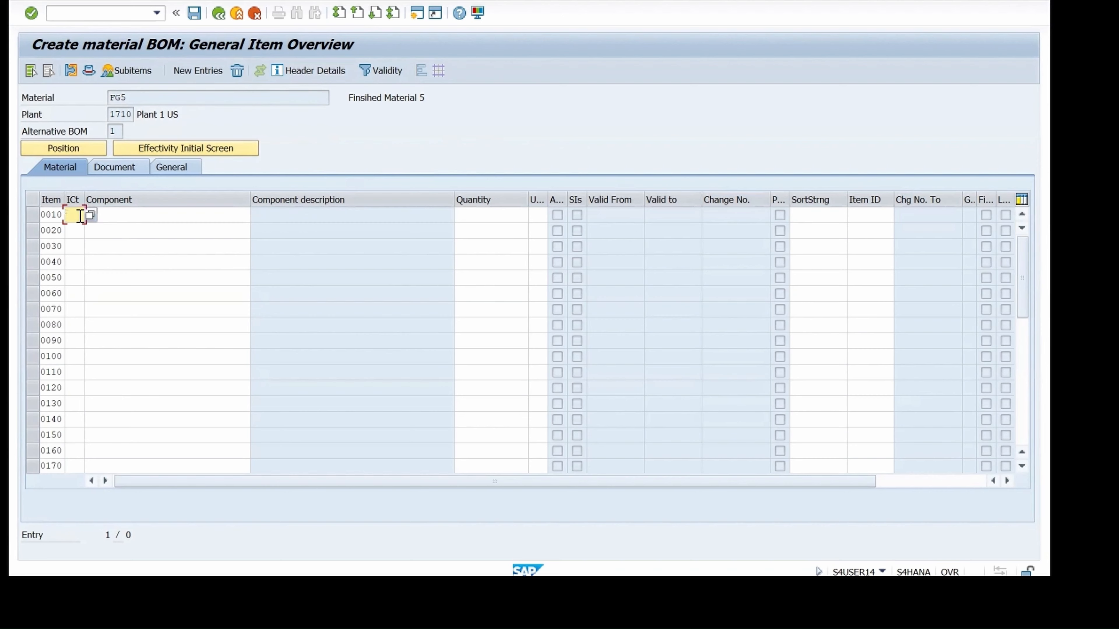
click(81, 230)
click(146, 214)
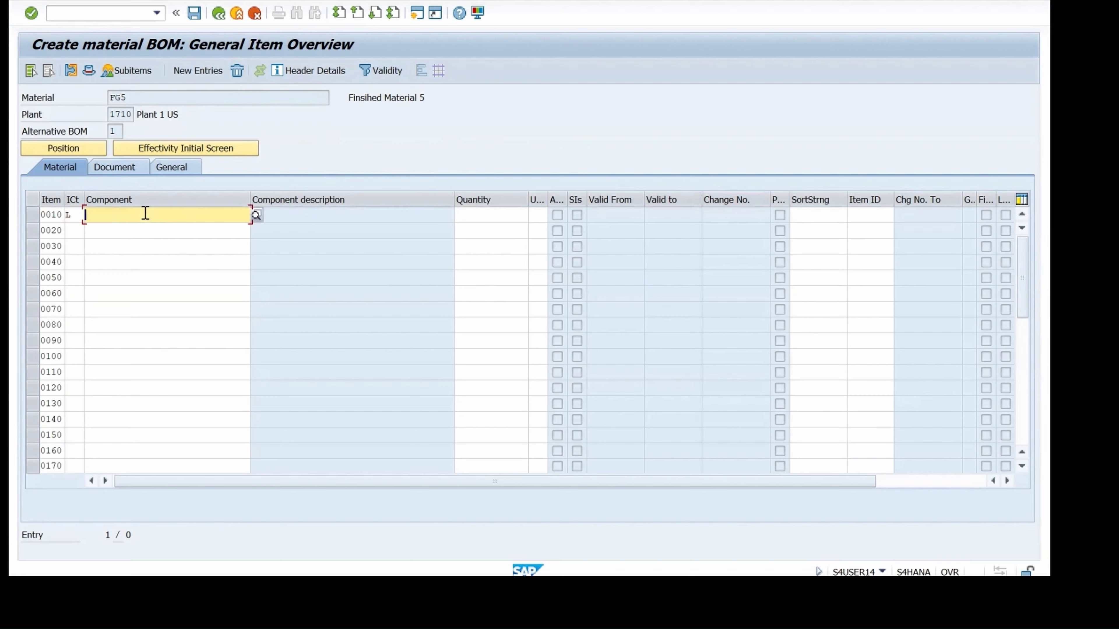
text(ROH7)
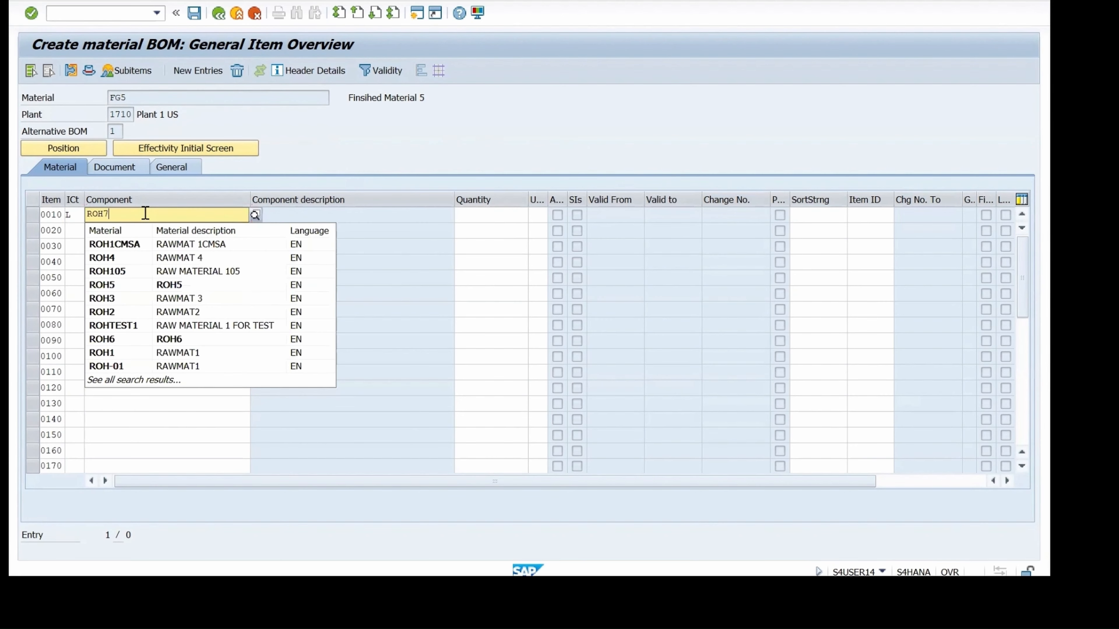
click(106, 243)
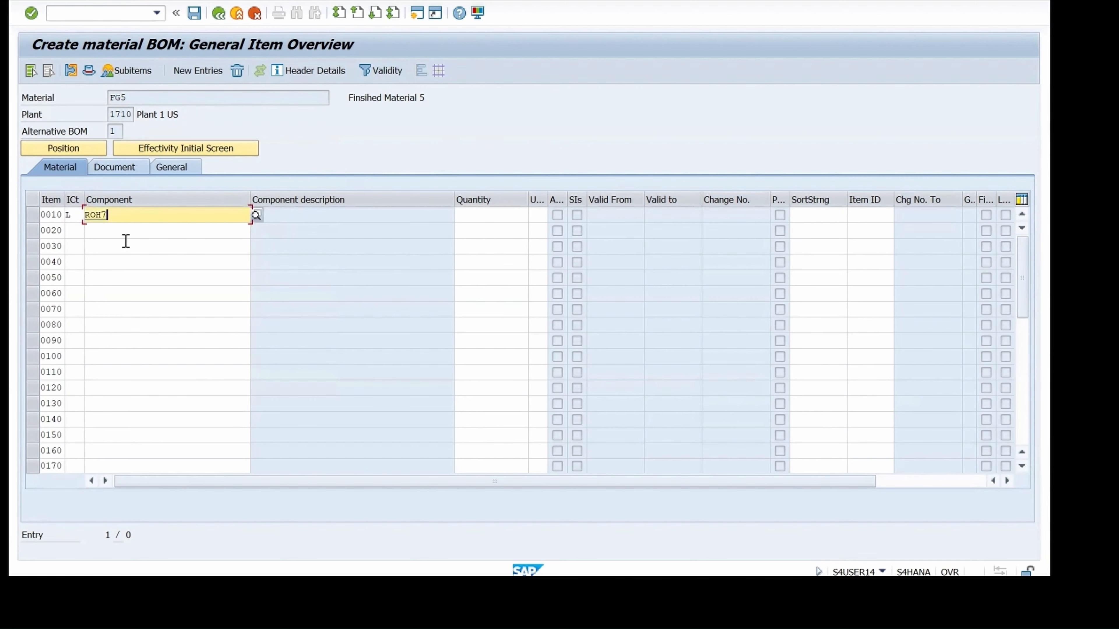
click(483, 218)
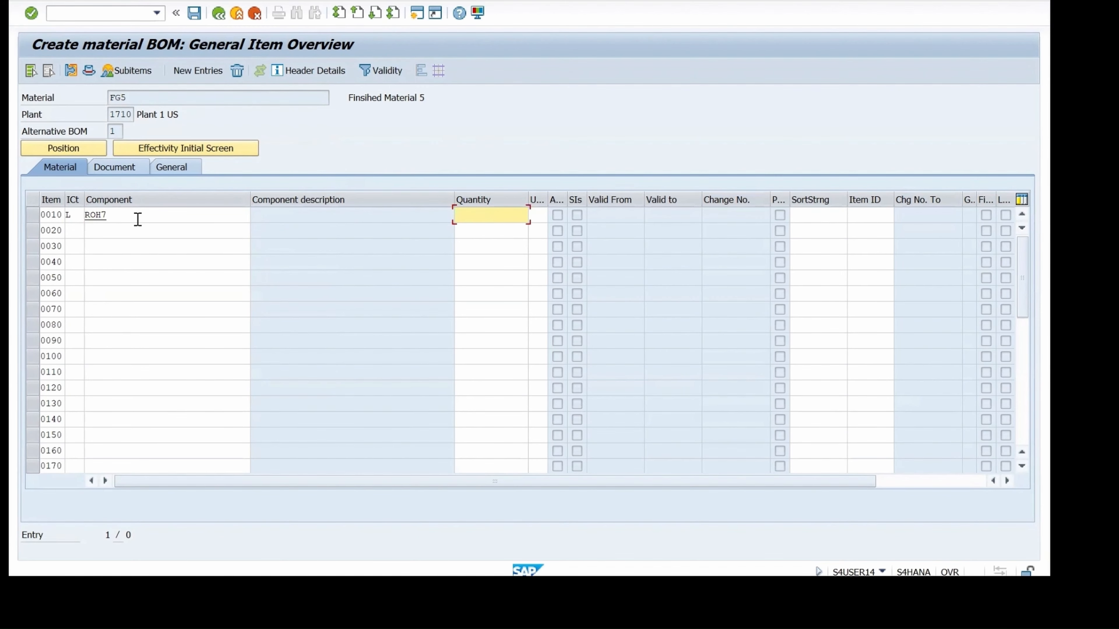
click(137, 219)
click(470, 215)
text(1)
key(Return)
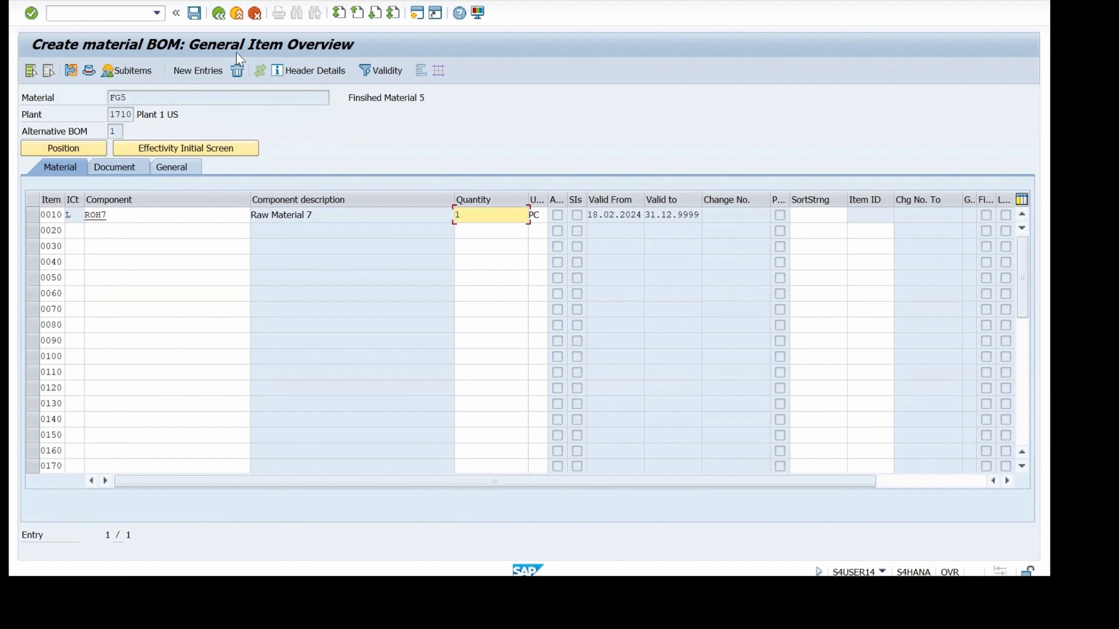
Set the BOM header's base quantity to 1 and check it against the ROH7 item quantity in the item overview.
click(88, 71)
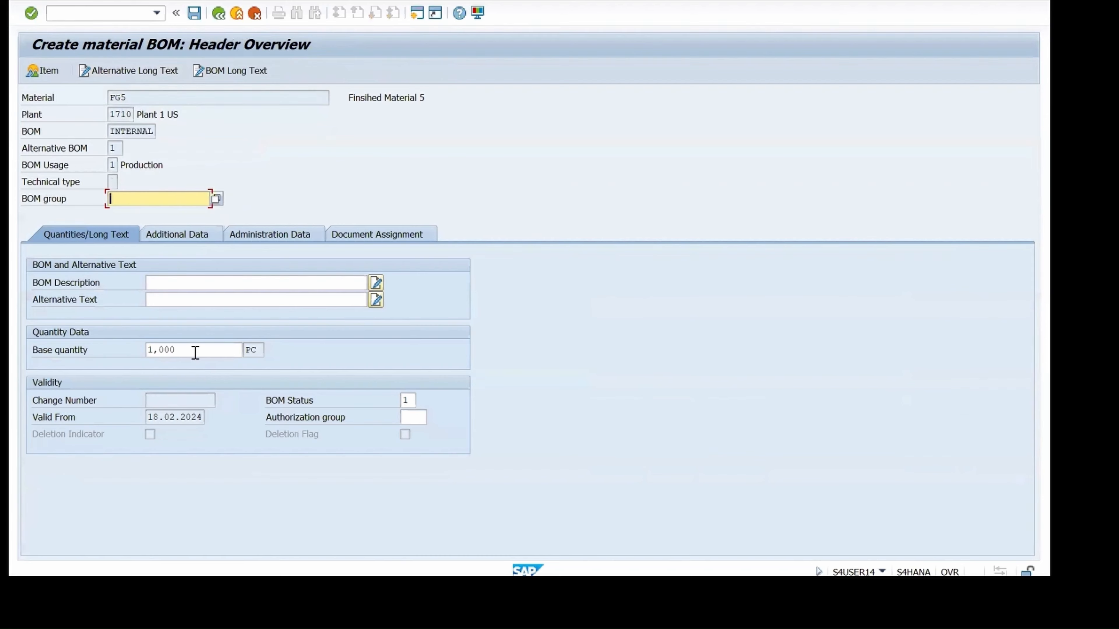
click(195, 352)
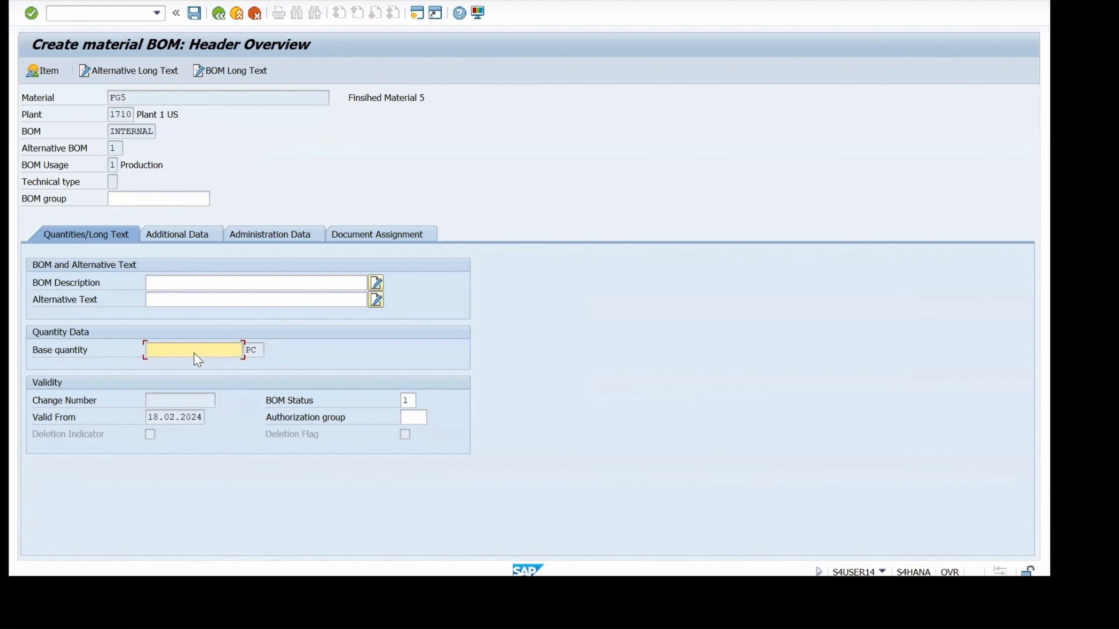
text(1)
key(Return)
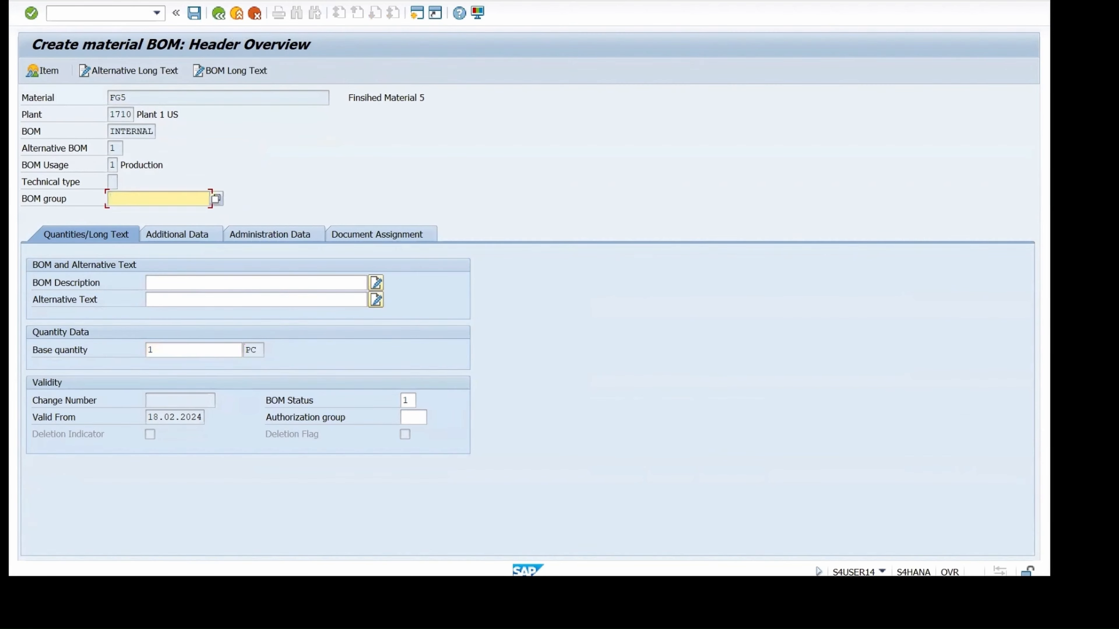
click(49, 71)
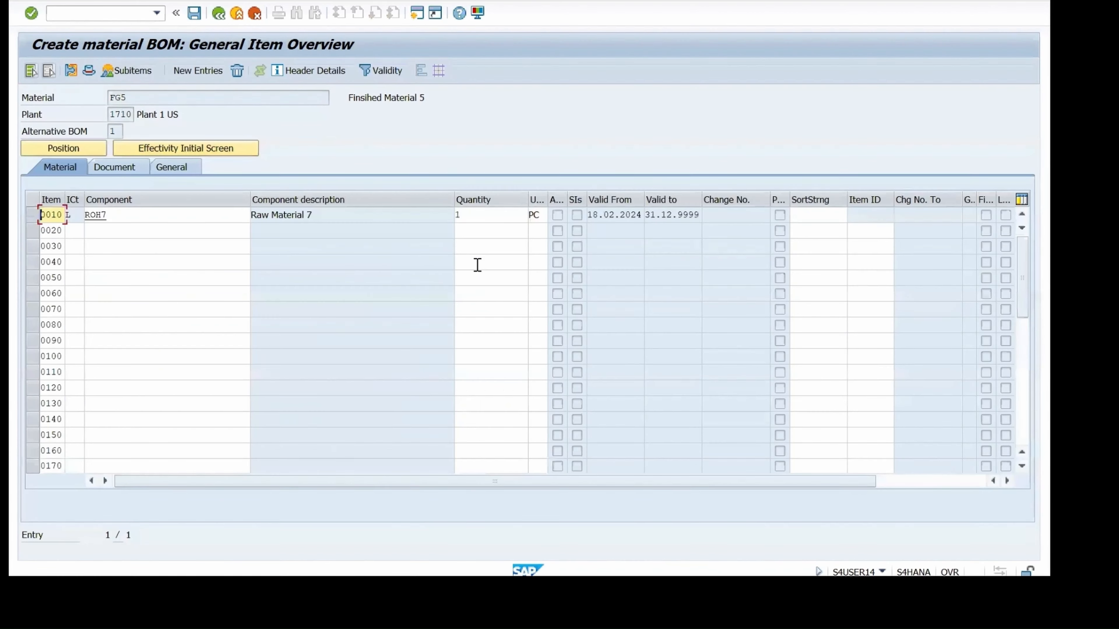
click(487, 219)
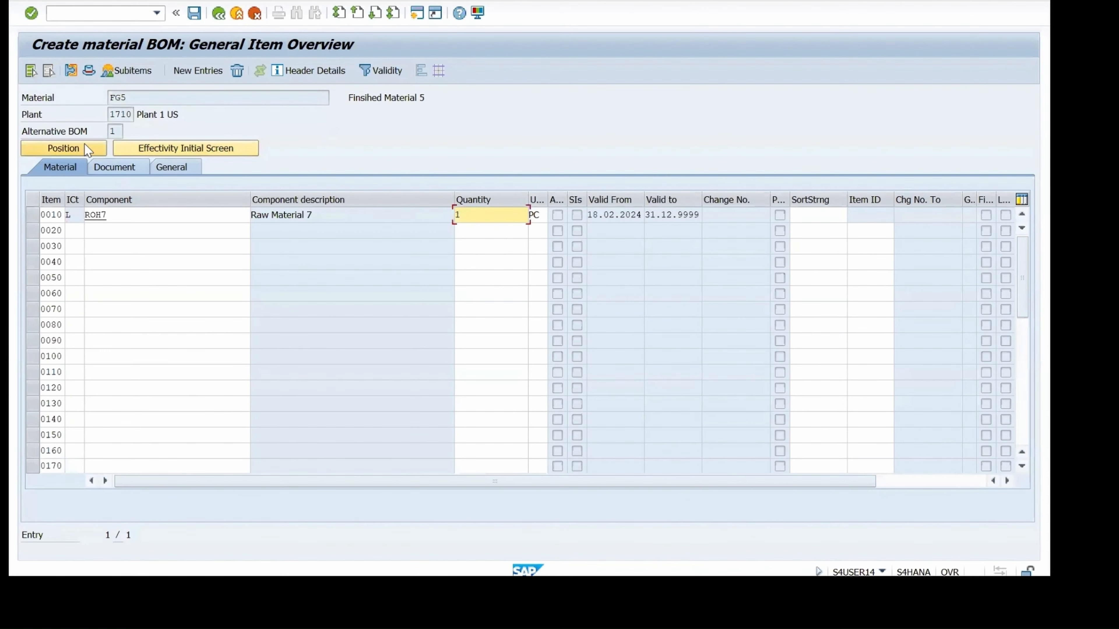
click(89, 70)
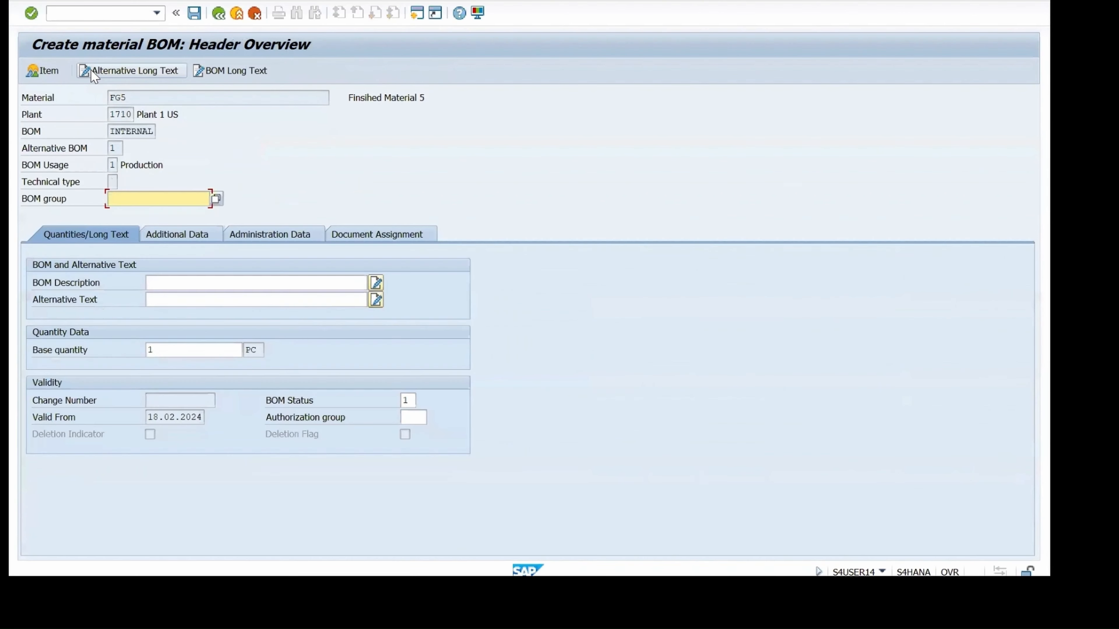
click(164, 353)
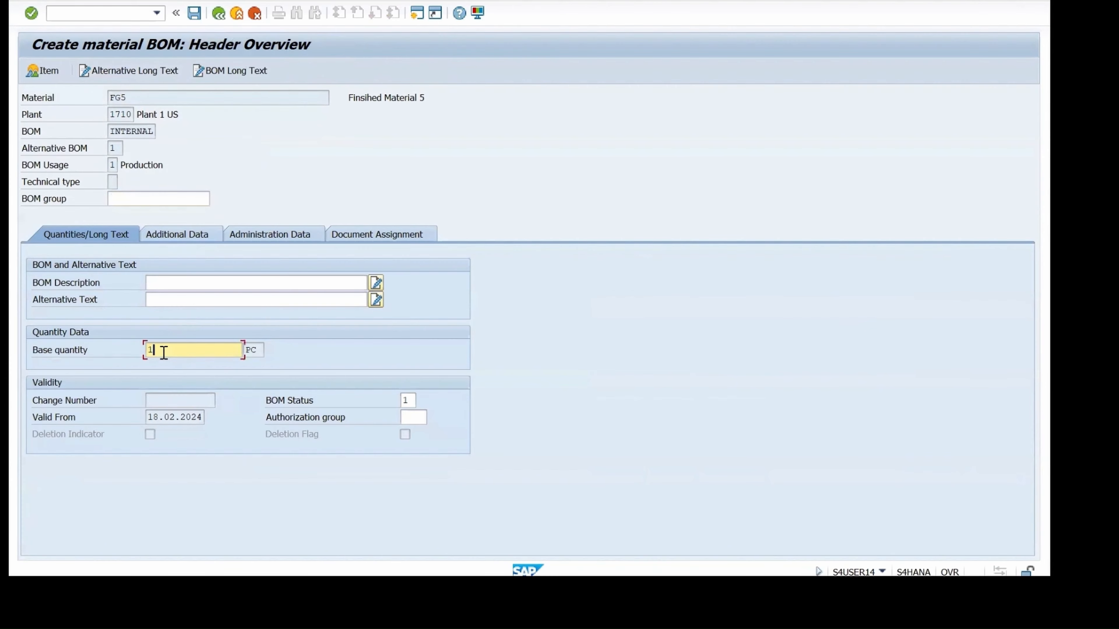
click(46, 72)
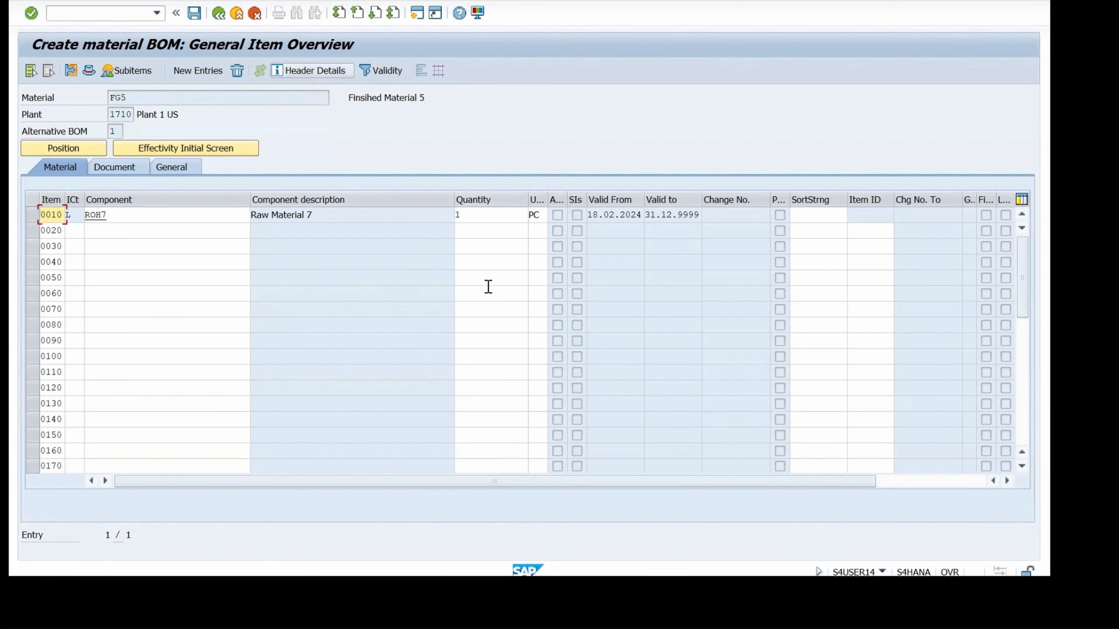
Narrow the Component column in the item table, recheck the ROH7 line and save the BOM for FG5.
drag(247, 196, 175, 199)
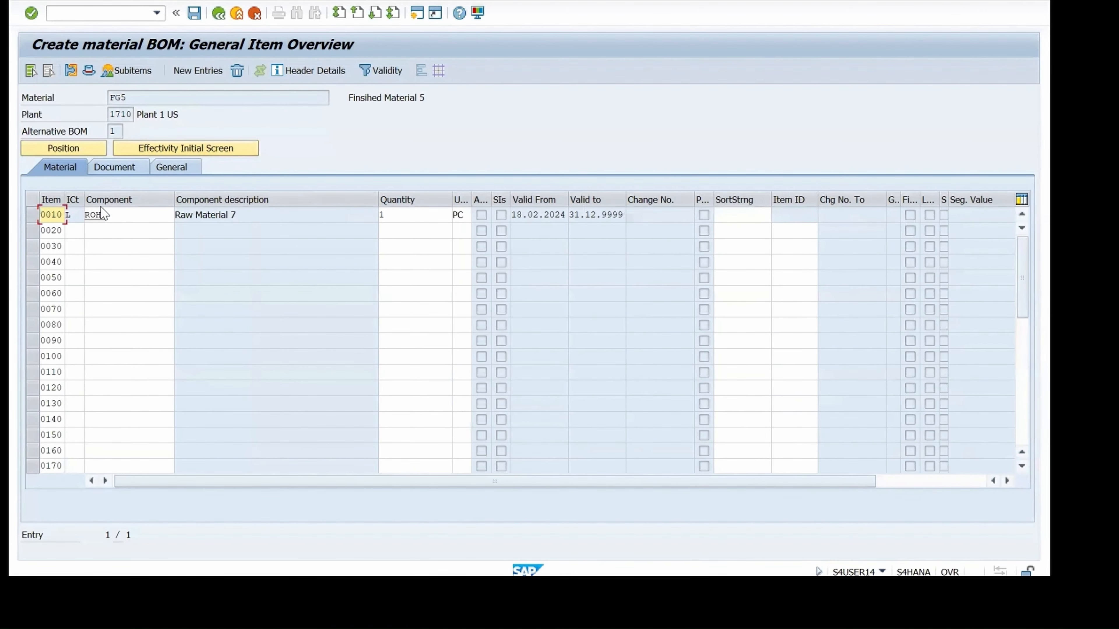
click(115, 215)
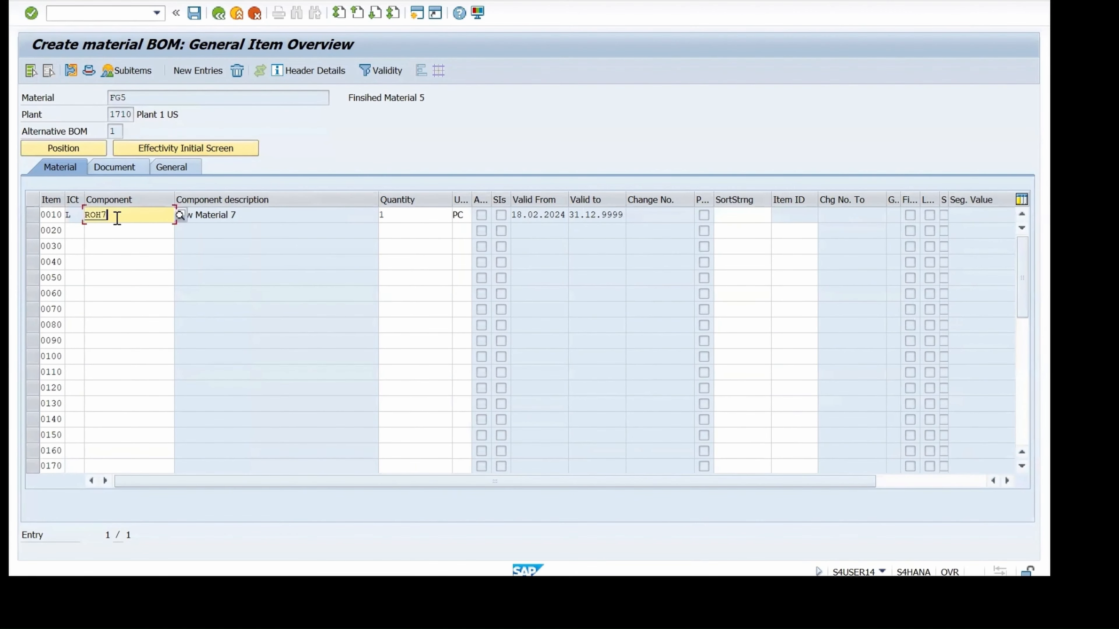
click(404, 216)
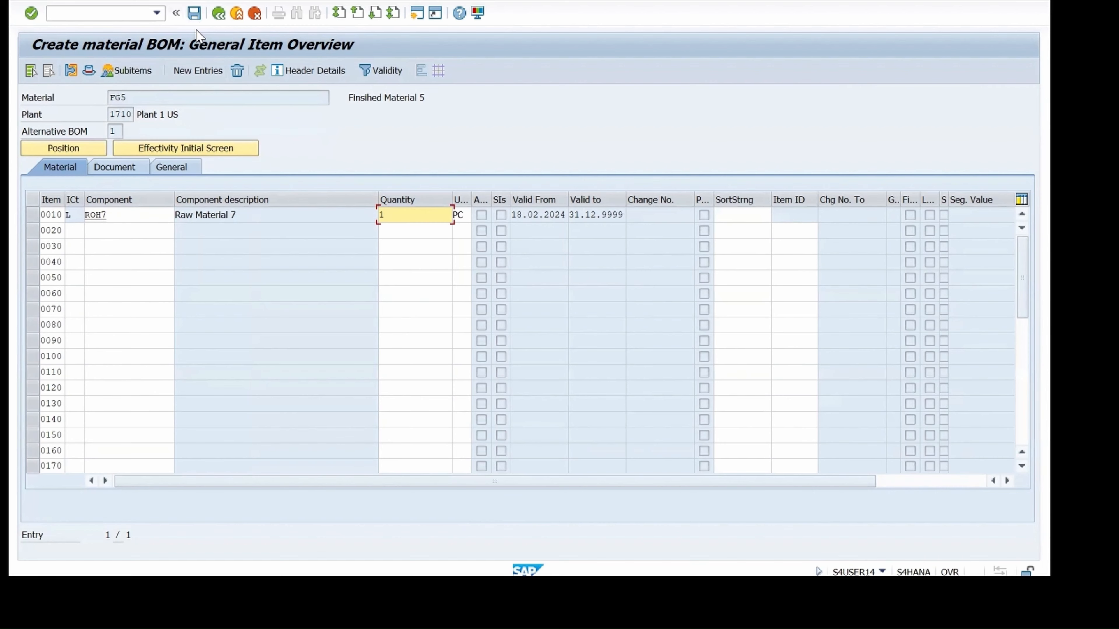
click(195, 14)
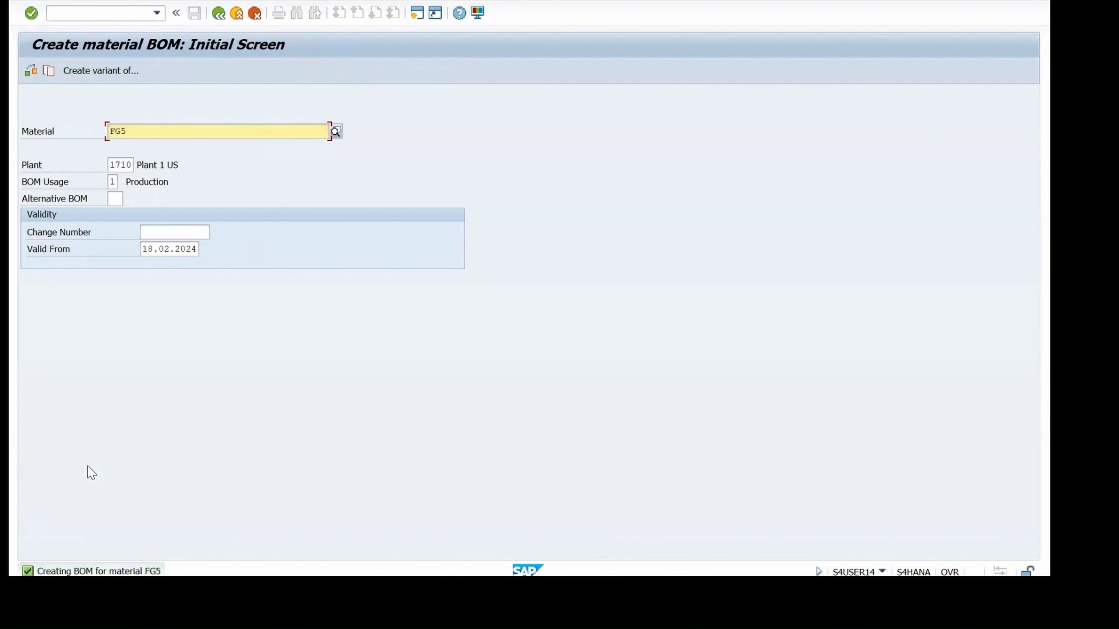
Open transaction CR01 for creating a work center.
click(88, 15)
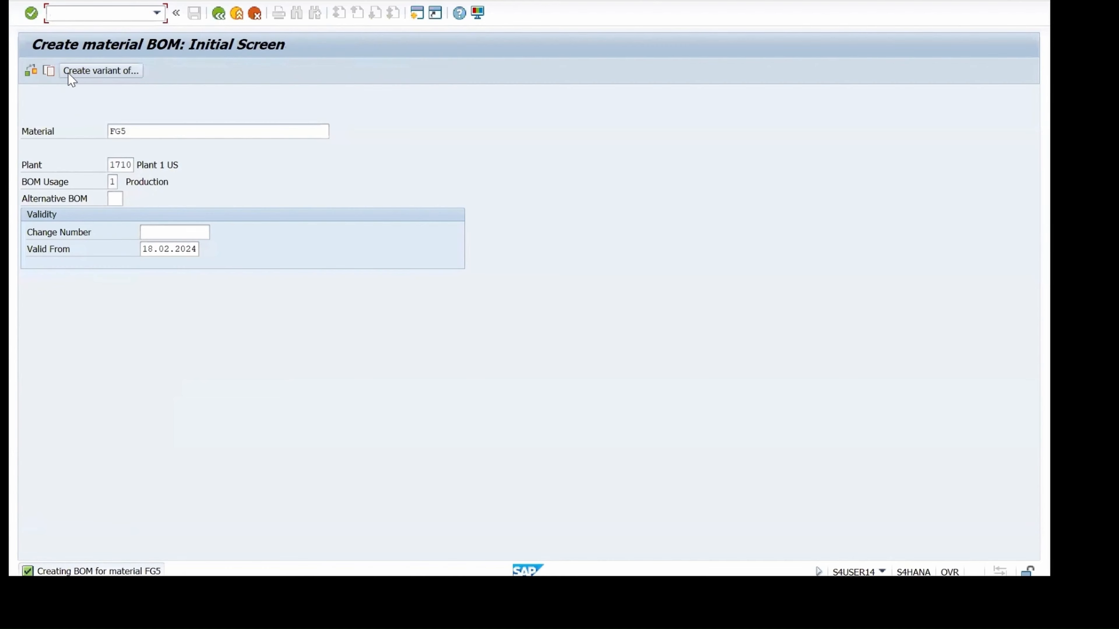
text(/N CR01)
key(Return)
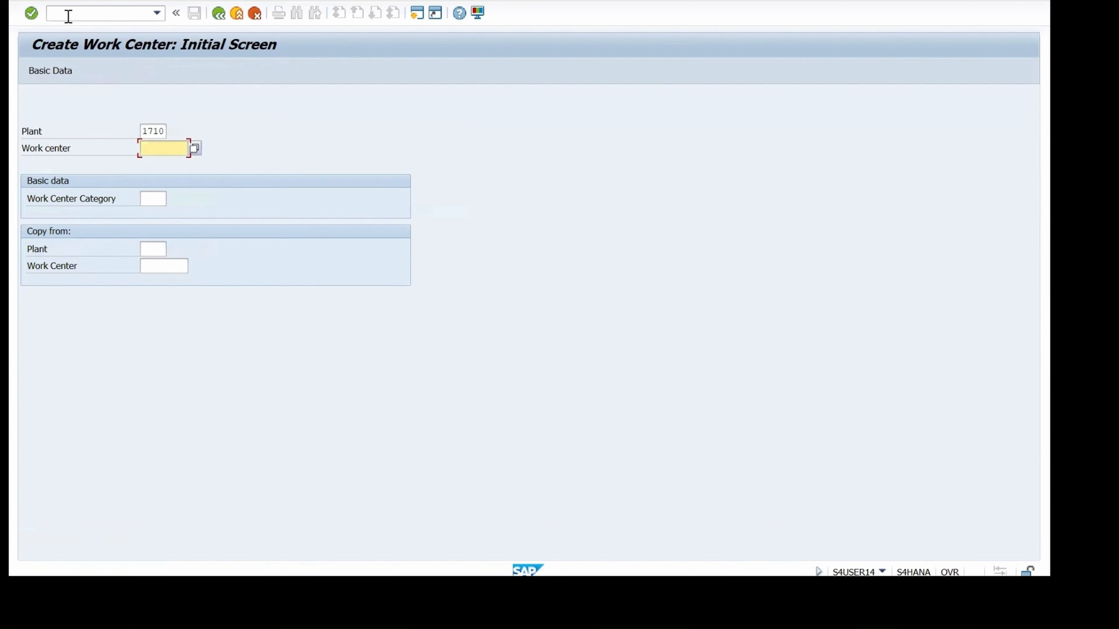
click(159, 151)
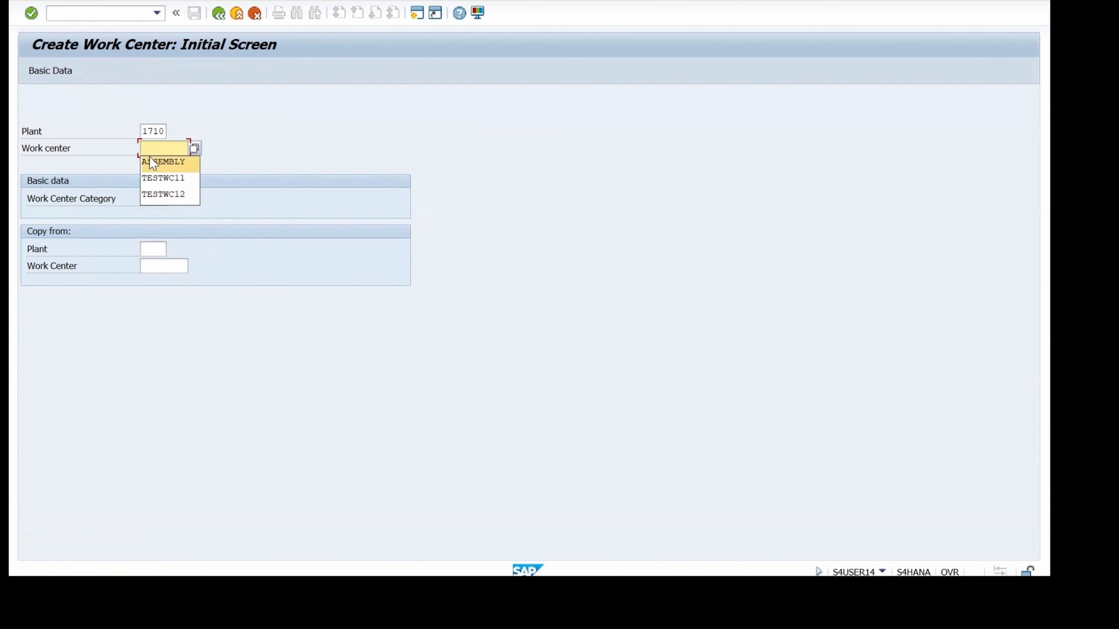
click(155, 148)
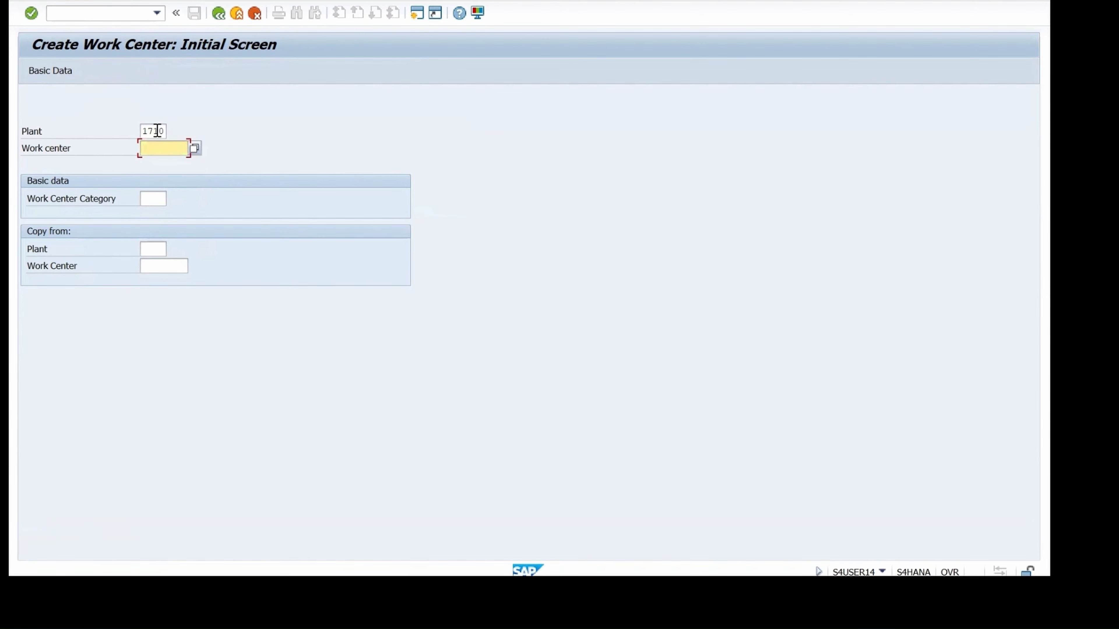
Open the Work Center List report with transaction CR05.
click(101, 13)
click(101, 13)
text(/N )
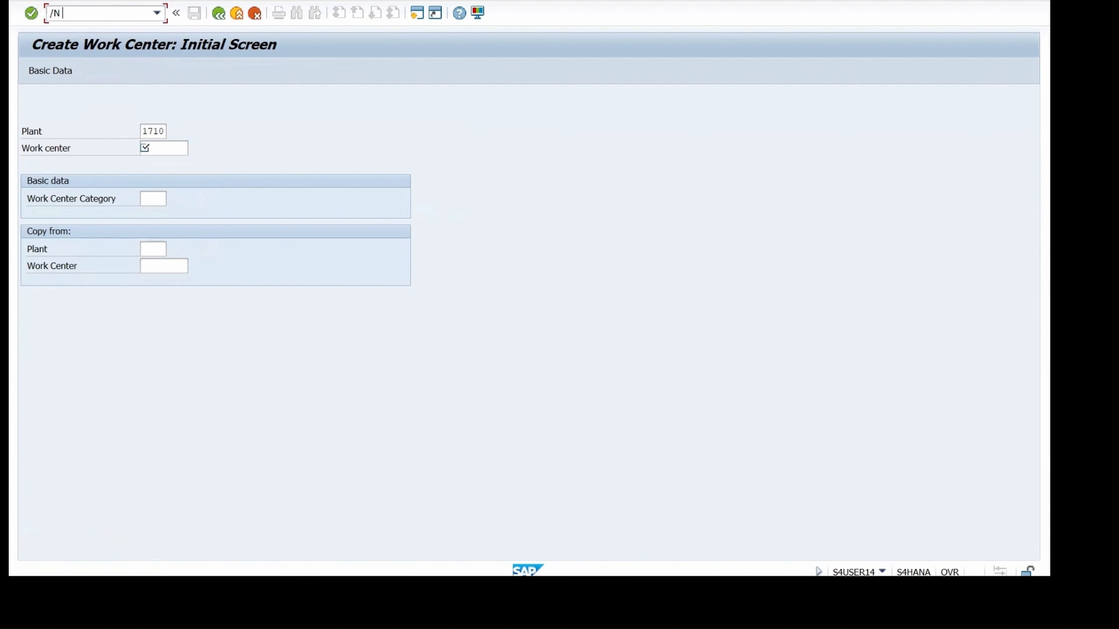
text(CR)
key(BackSpace)
key(BackSpace)
text(05)
key(Return)
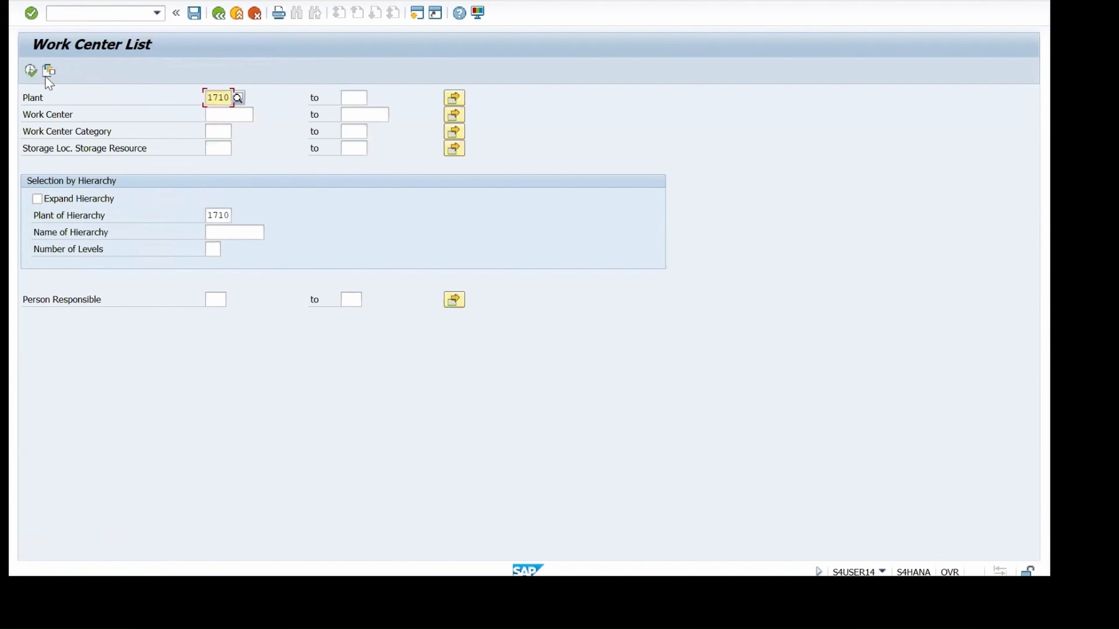
List the work centers of category 0001 in plant 1710 and examine the existing work center names.
click(220, 131)
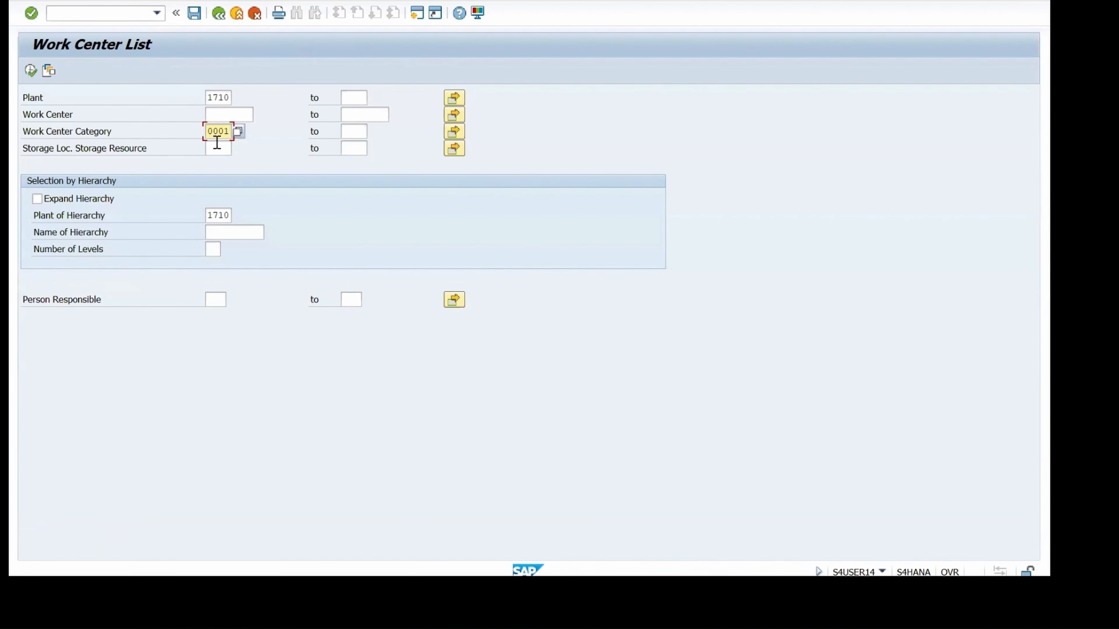
click(30, 69)
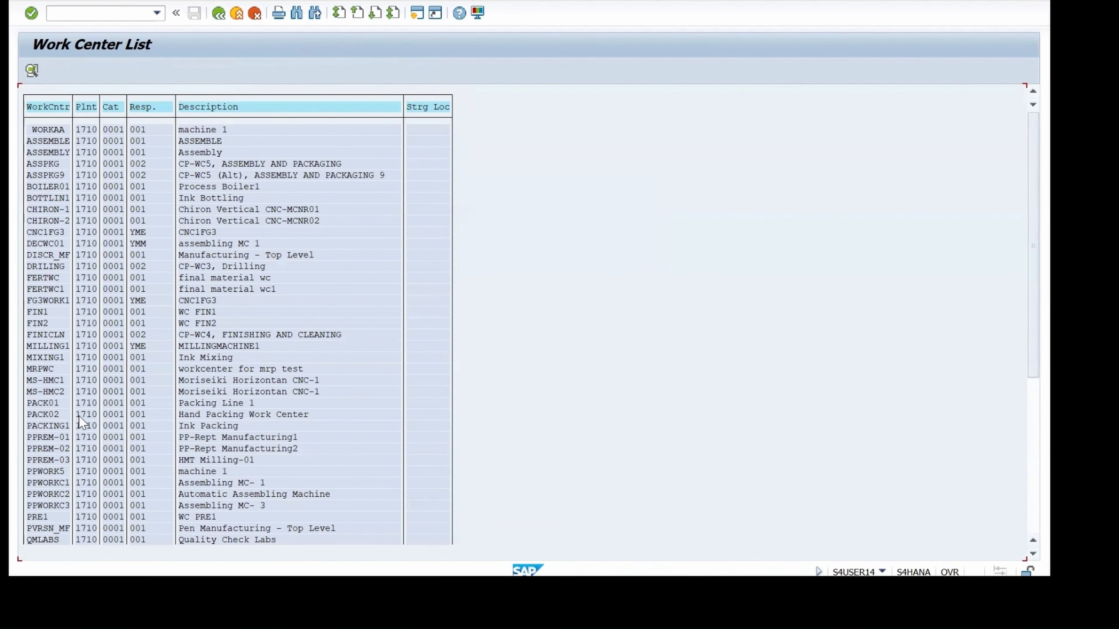
scroll(78, 419, down, 2)
scroll(79, 418, up, 2)
scroll(44, 374, down, 2)
scroll(41, 418, down, 2)
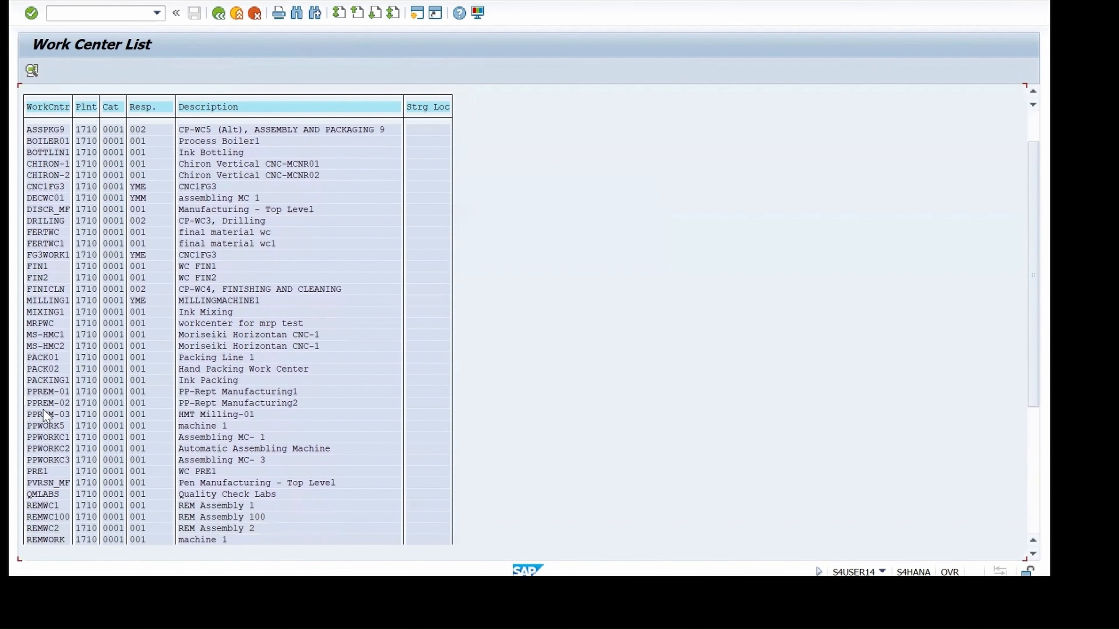
scroll(42, 409, down, 2)
scroll(84, 200, up, 5)
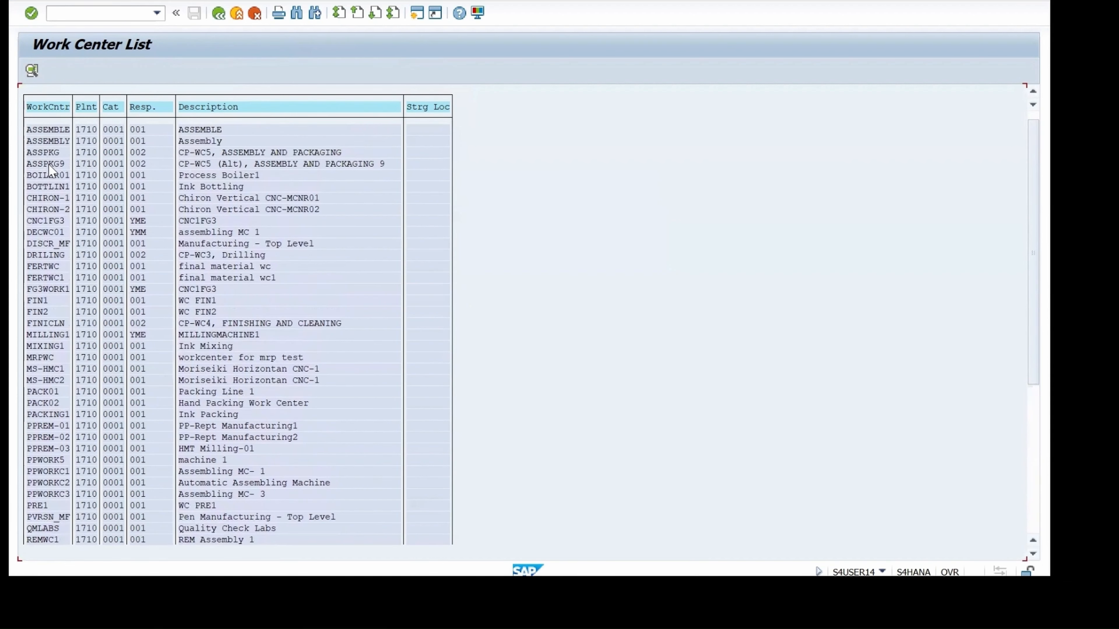
scroll(48, 163, up, 1)
scroll(73, 268, down, 3)
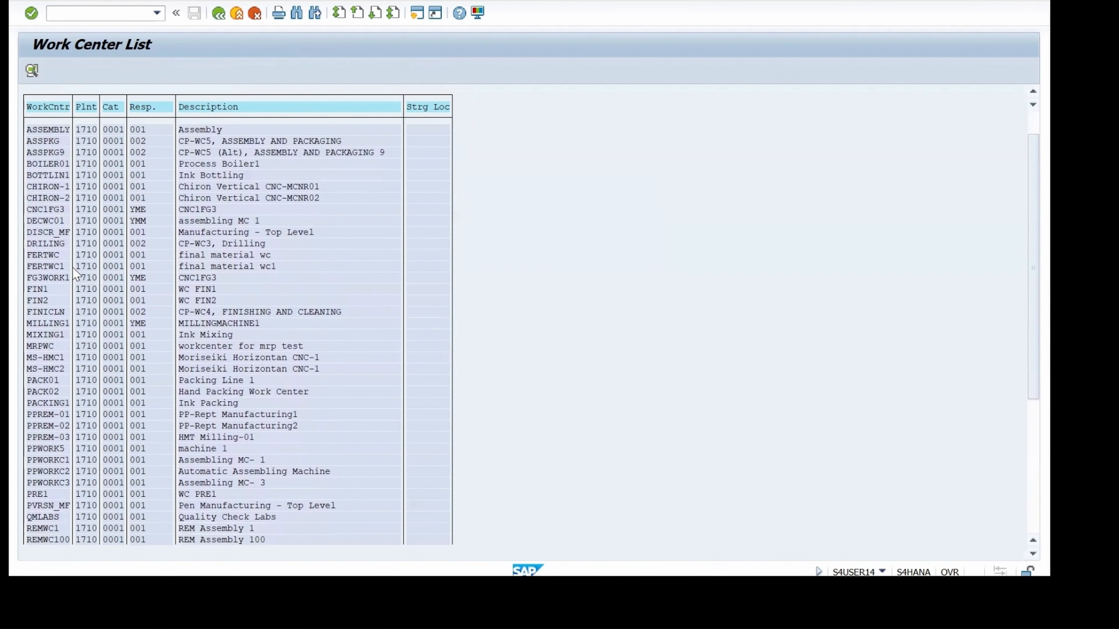
scroll(73, 267, up, 2)
Start creating a work center with transaction CR01 and enter ASSEMBM1 as its name.
click(75, 16)
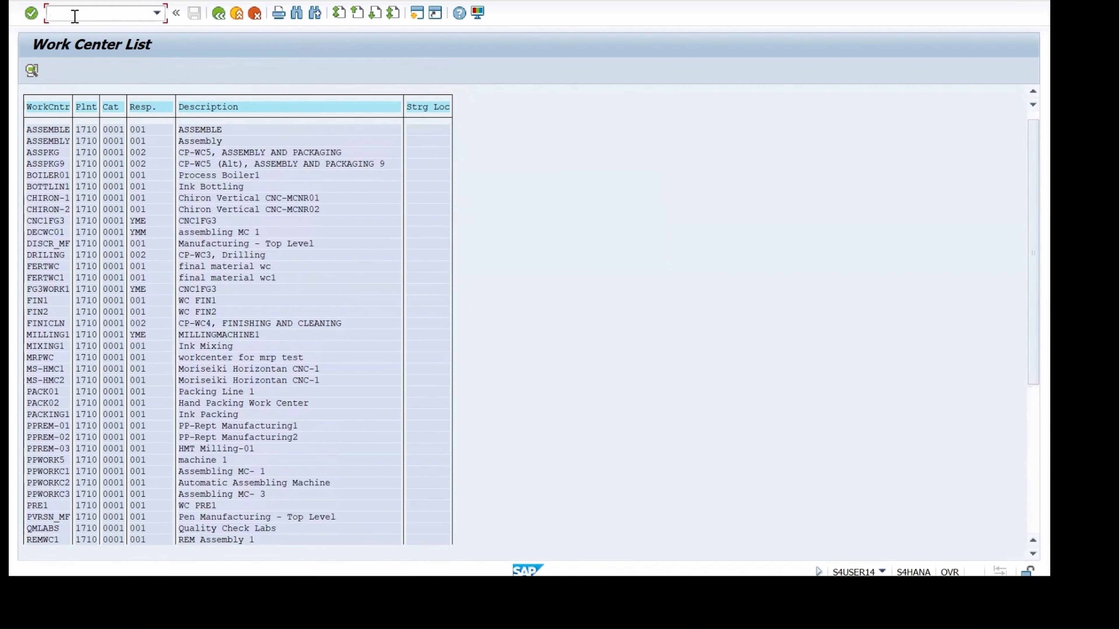
text(/N CR01)
key(Return)
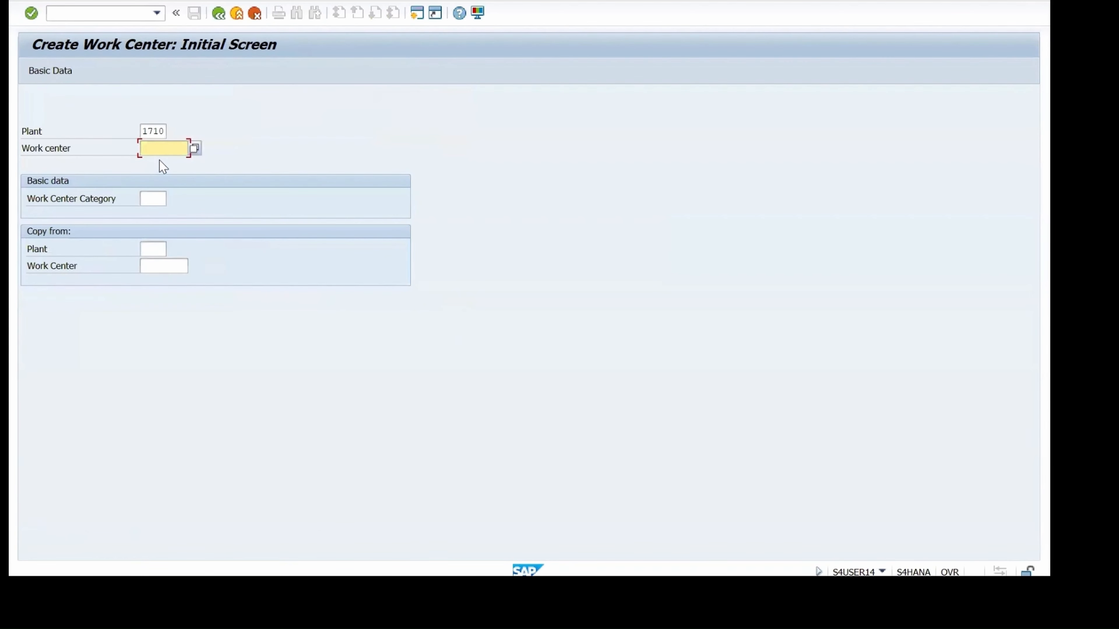
click(160, 150)
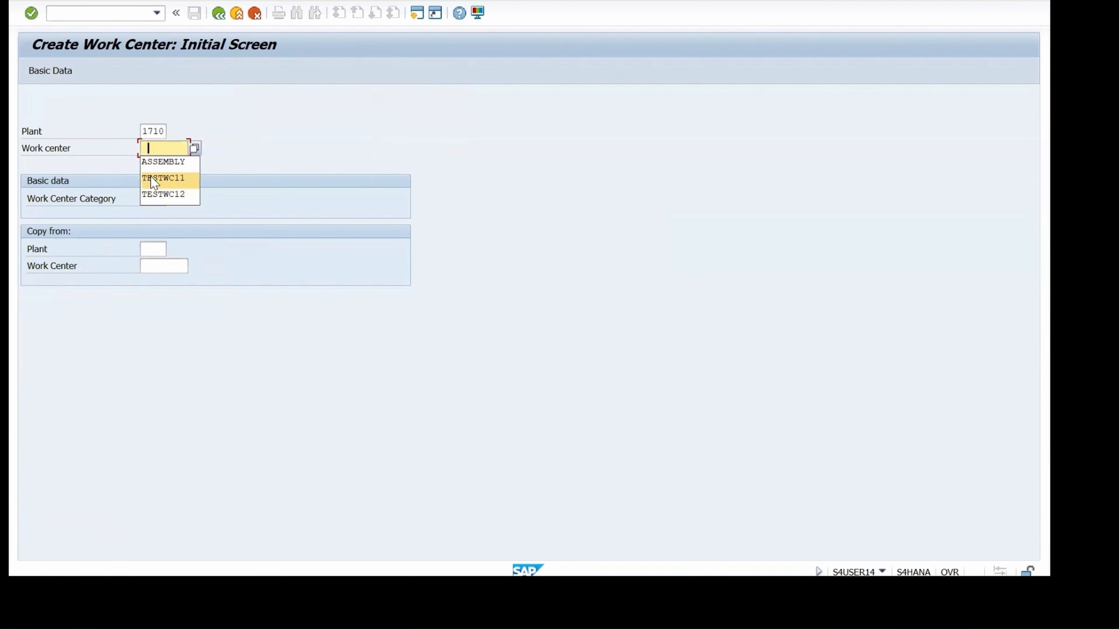
click(156, 151)
text(ASS)
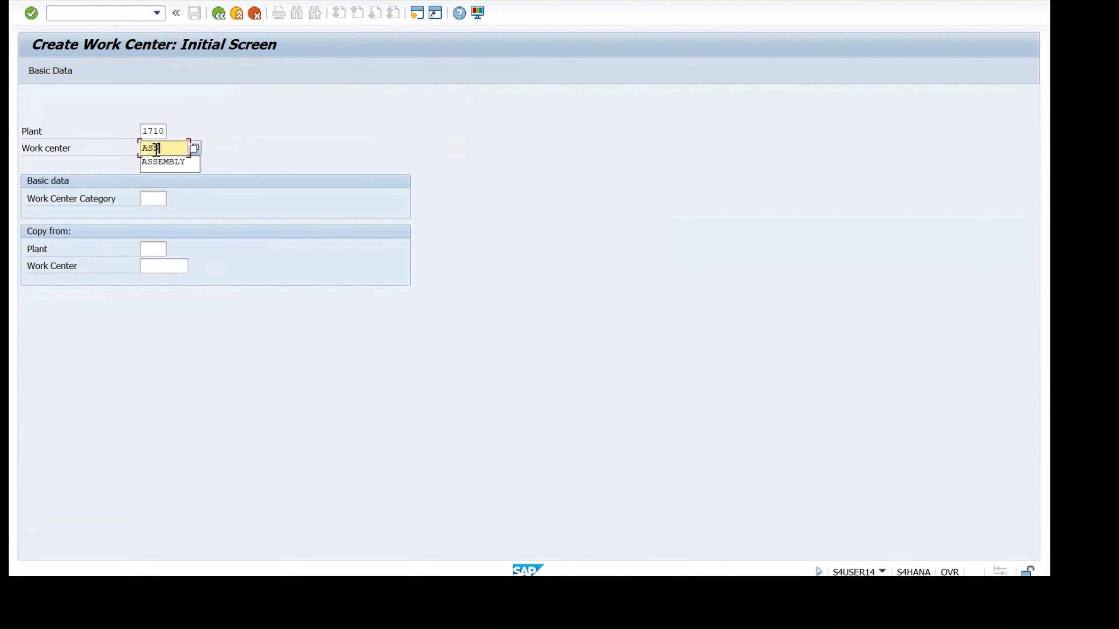
text(EMVB)
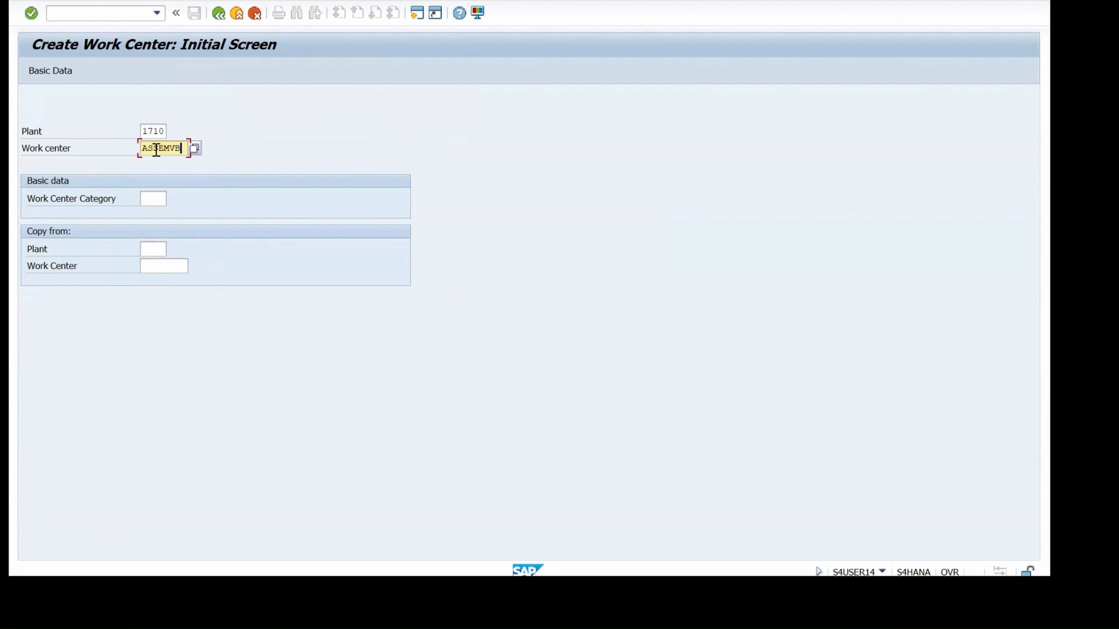
key(BackSpace)
key(BackSpace)
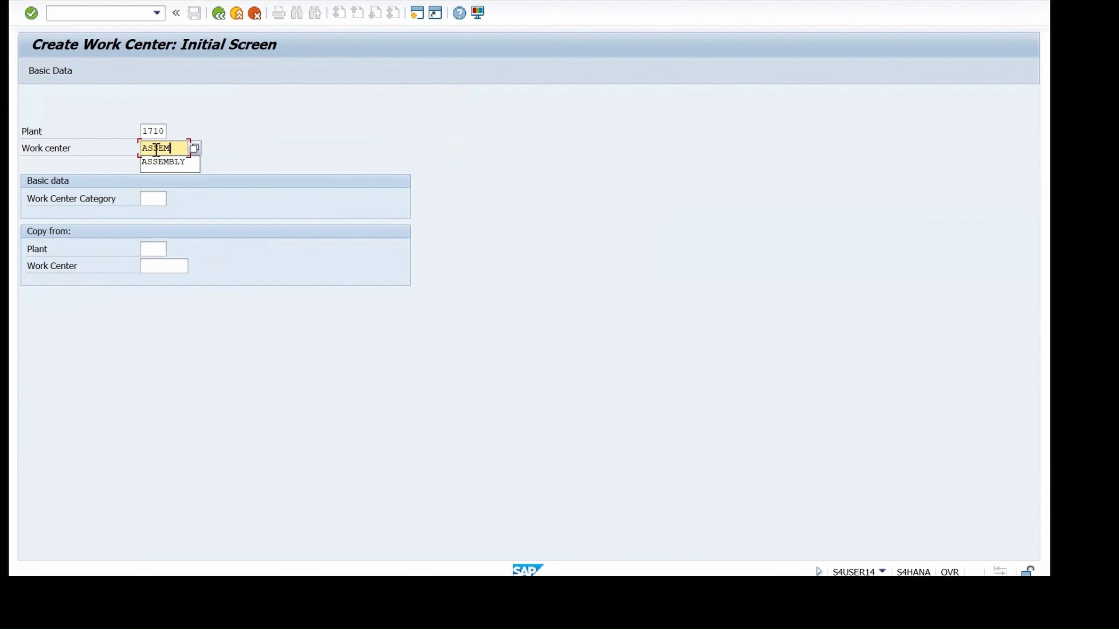
text(B11)
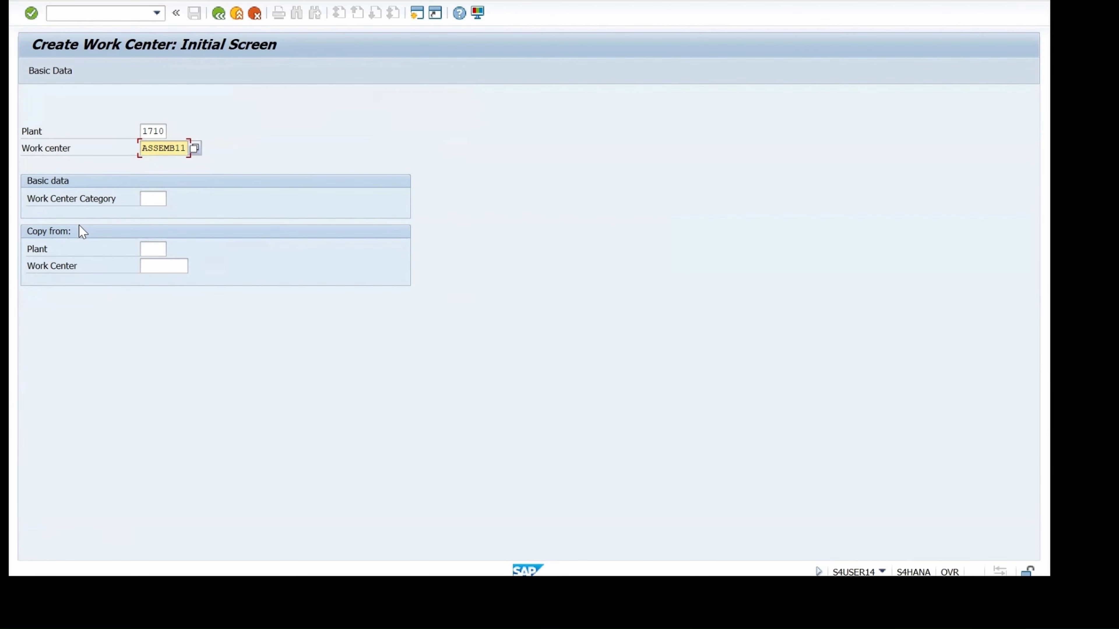
key(BackSpace)
key(BackSpace)
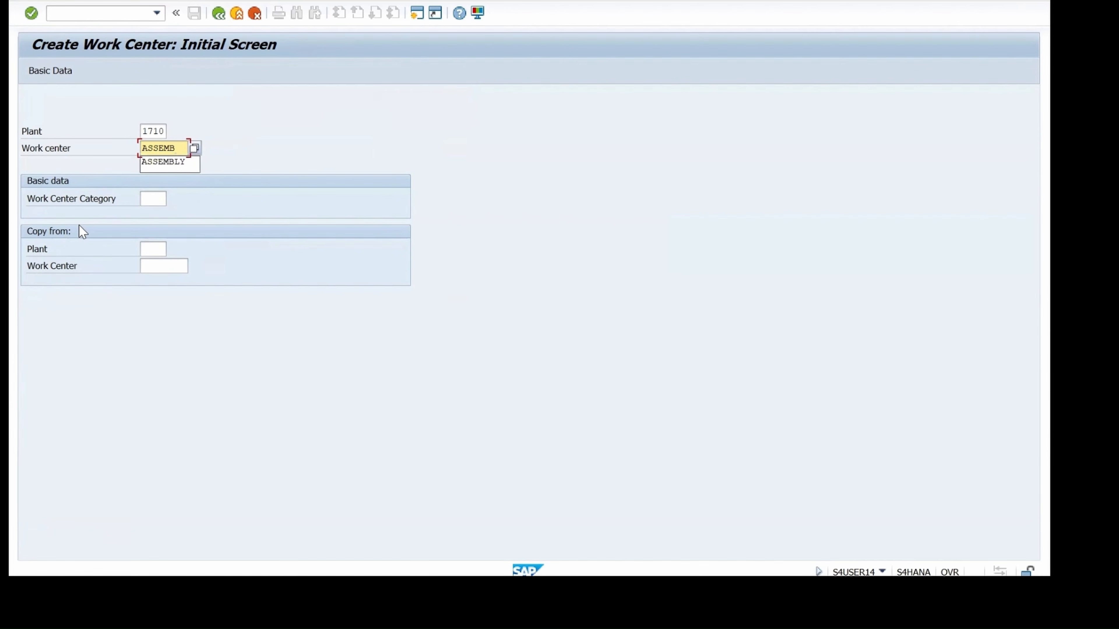
text(M1)
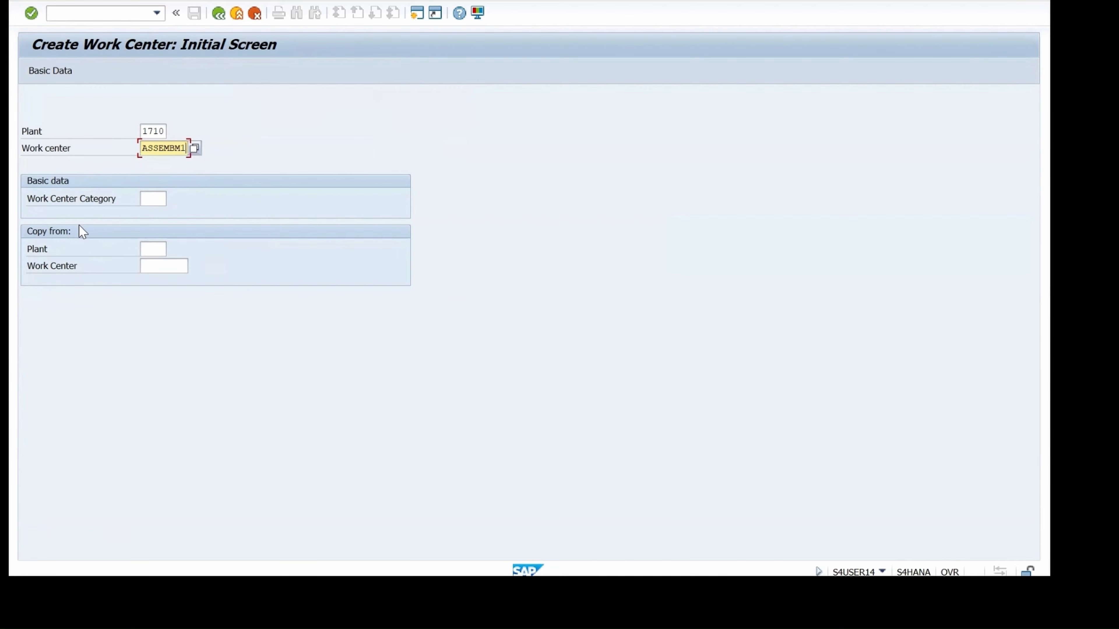
Assign work center category 0001 (Machine) and continue to the basic data.
click(157, 197)
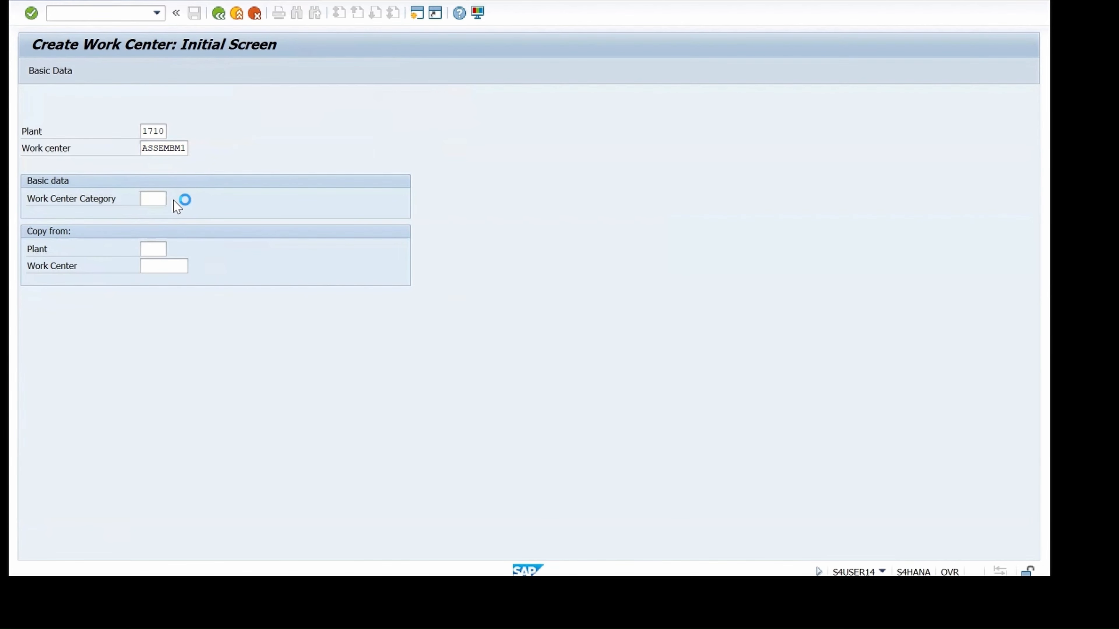
click(173, 201)
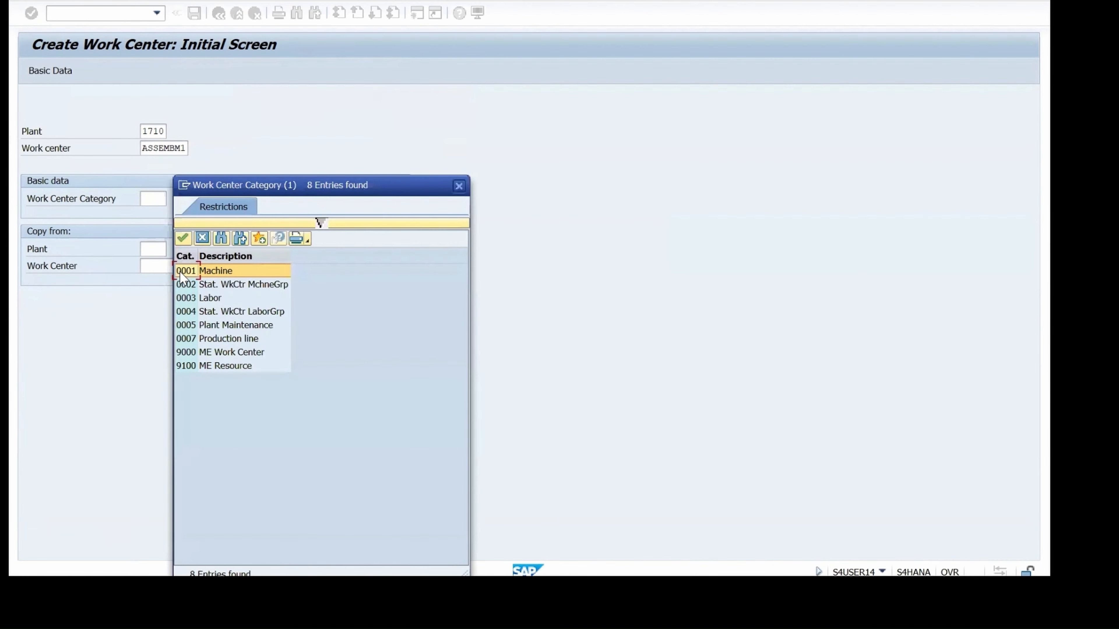
double_click(180, 273)
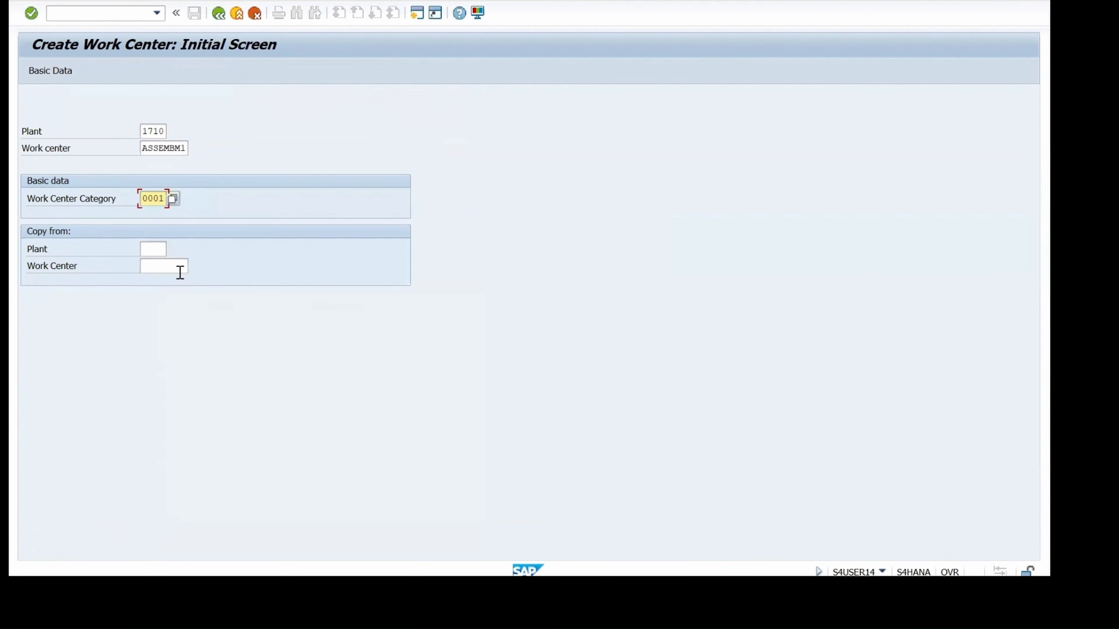
key(Return)
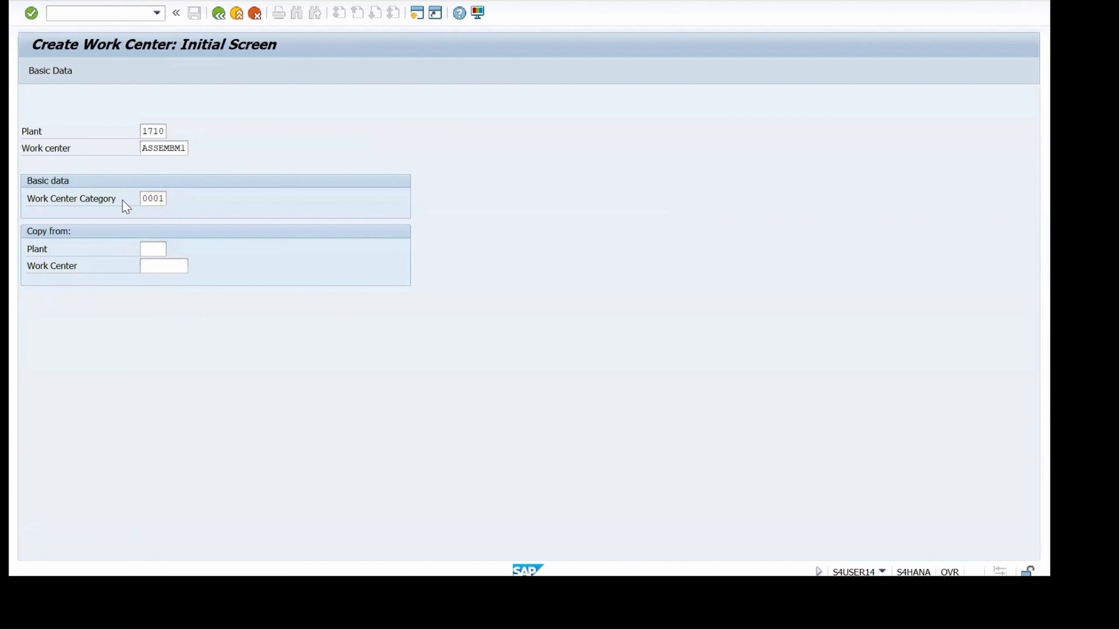
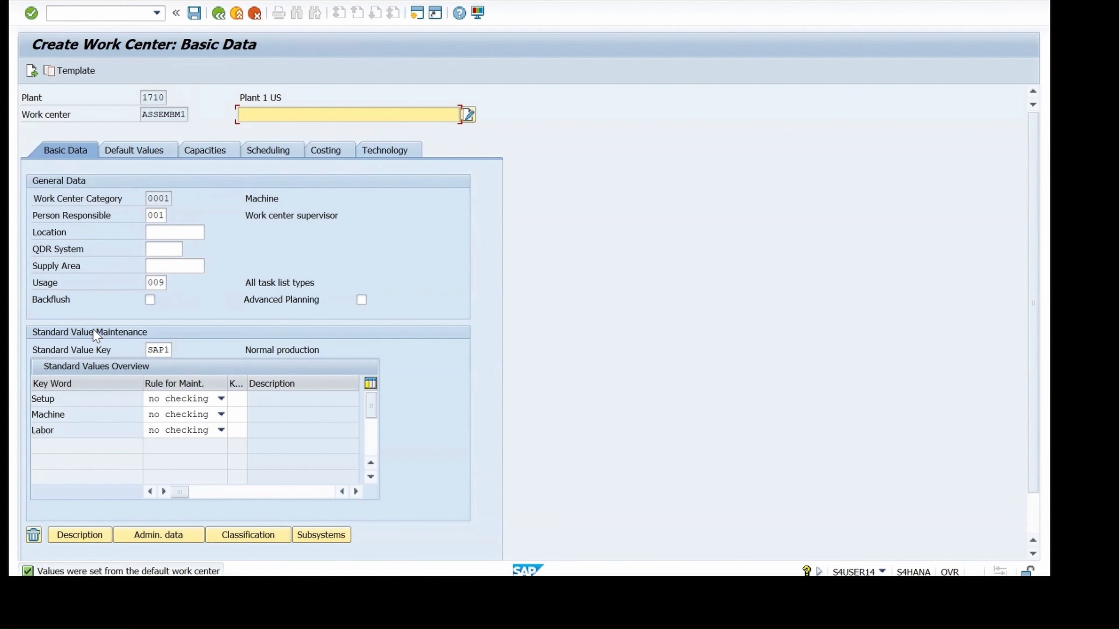
Set the maintenance rule of the Setup, Machine and Labor standard values to "3 must be entered".
click(224, 402)
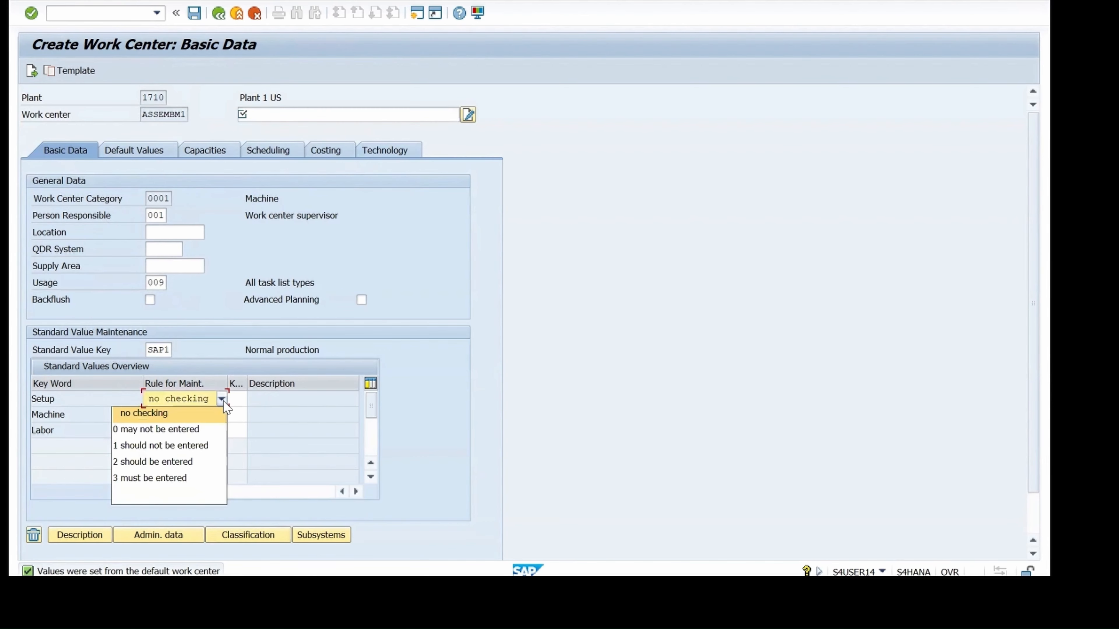
click(149, 478)
click(222, 417)
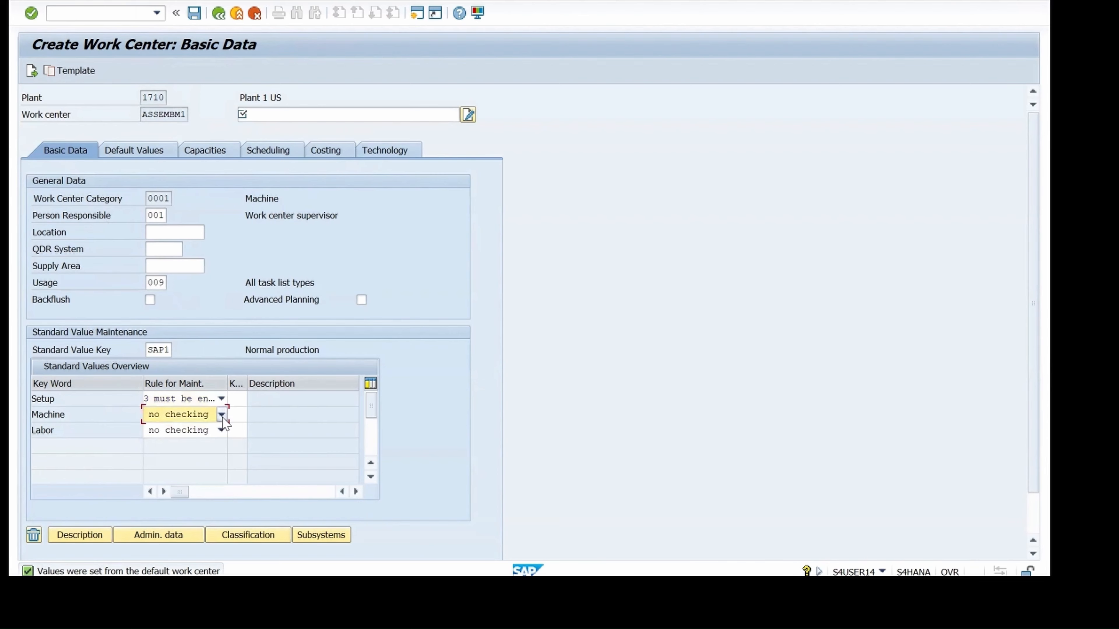
click(137, 492)
click(221, 431)
click(152, 509)
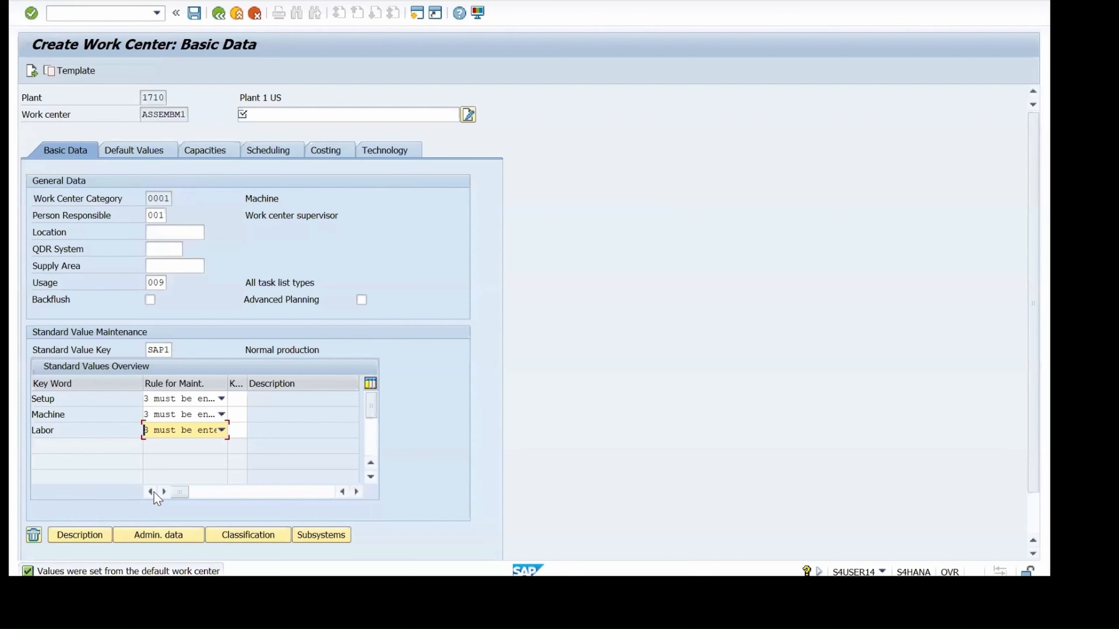
key(Return)
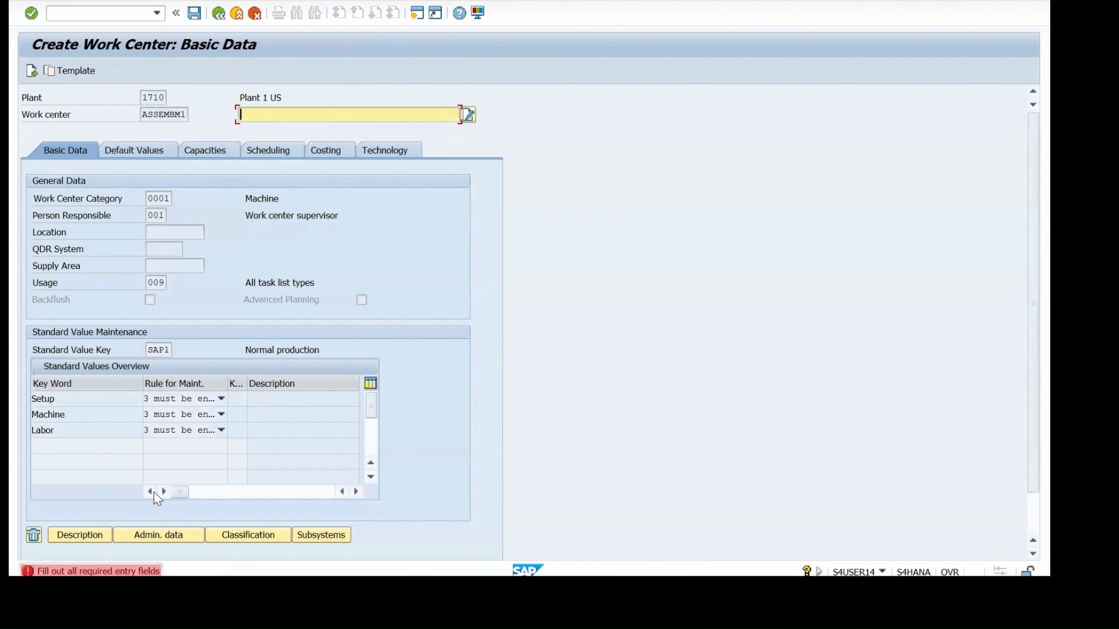
Enter "Assembling Machine M1" as the work center's description.
click(264, 114)
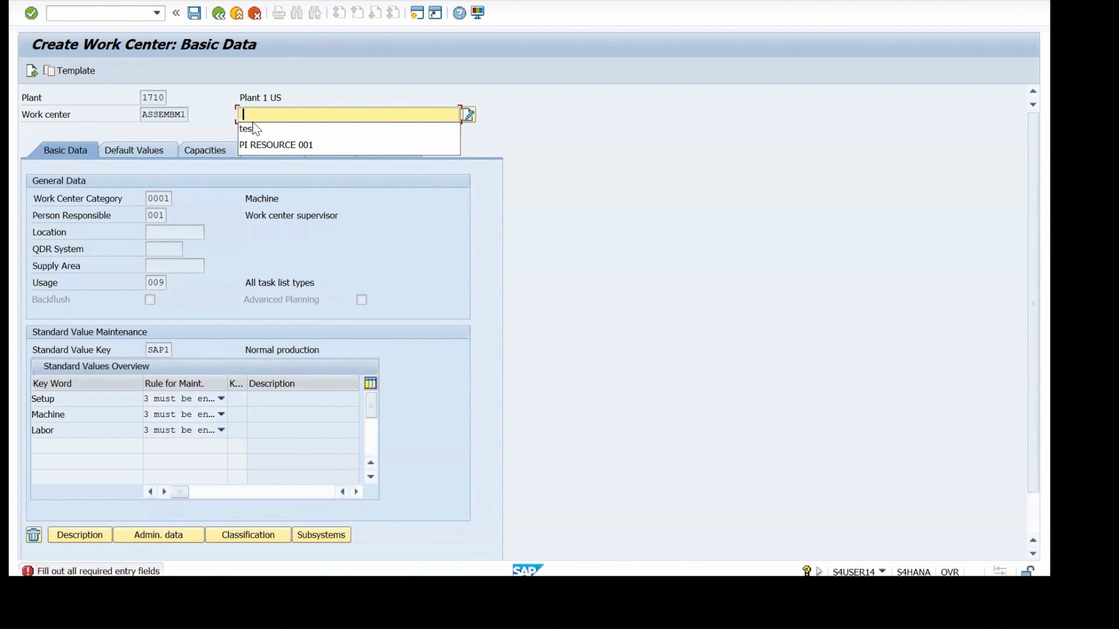
click(252, 119)
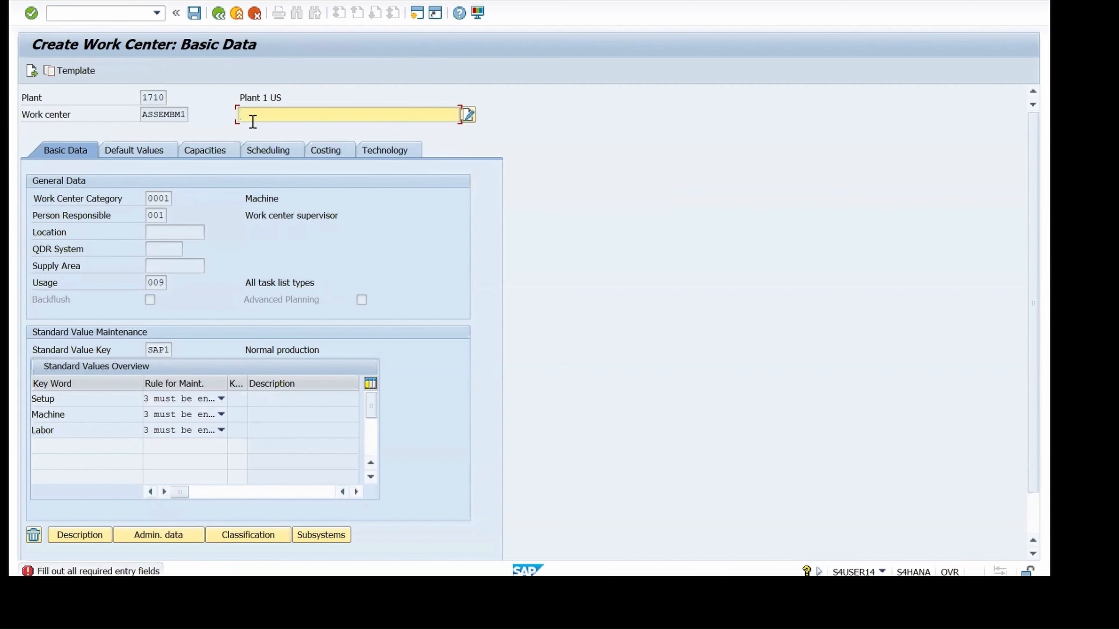
text(Assembling Machine M1)
key(Return)
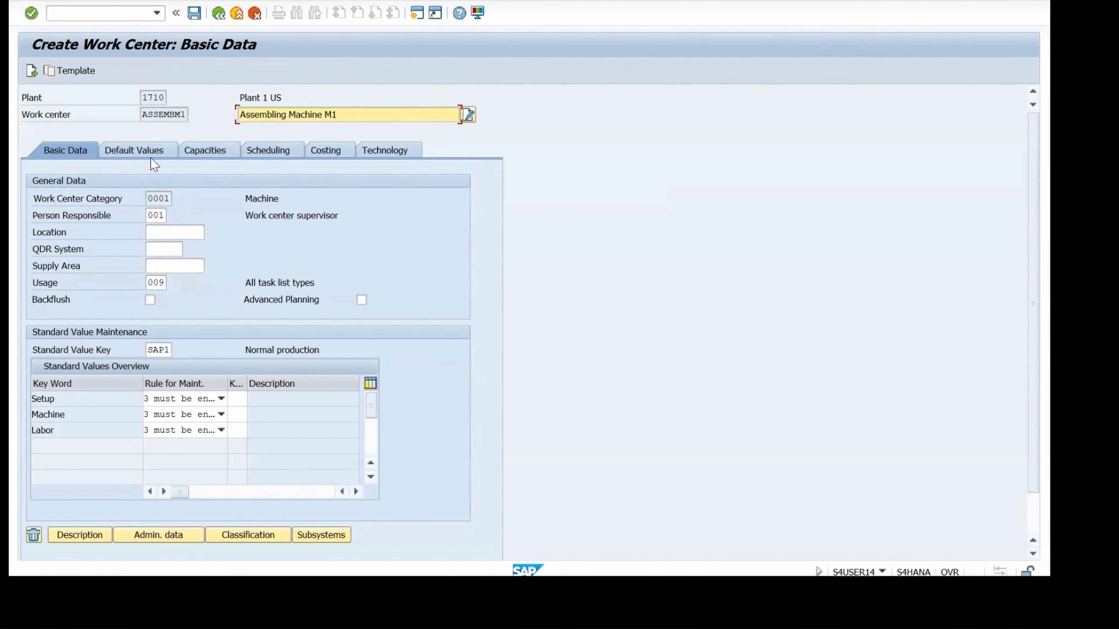
Review the default values, and enter 001 as the work center's first capacity category.
click(135, 152)
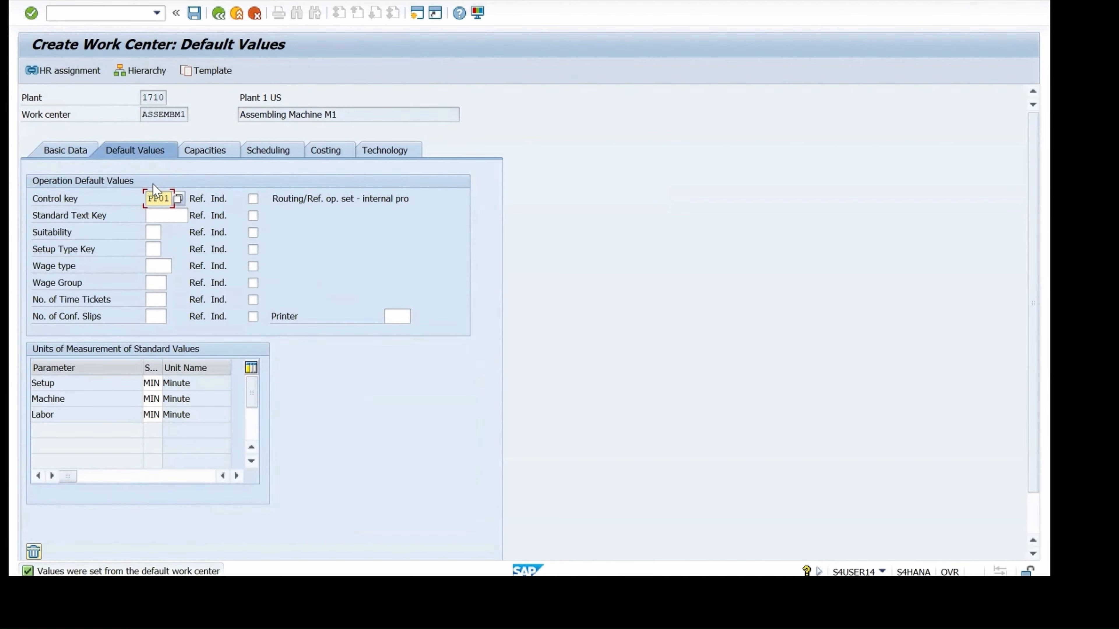
click(194, 153)
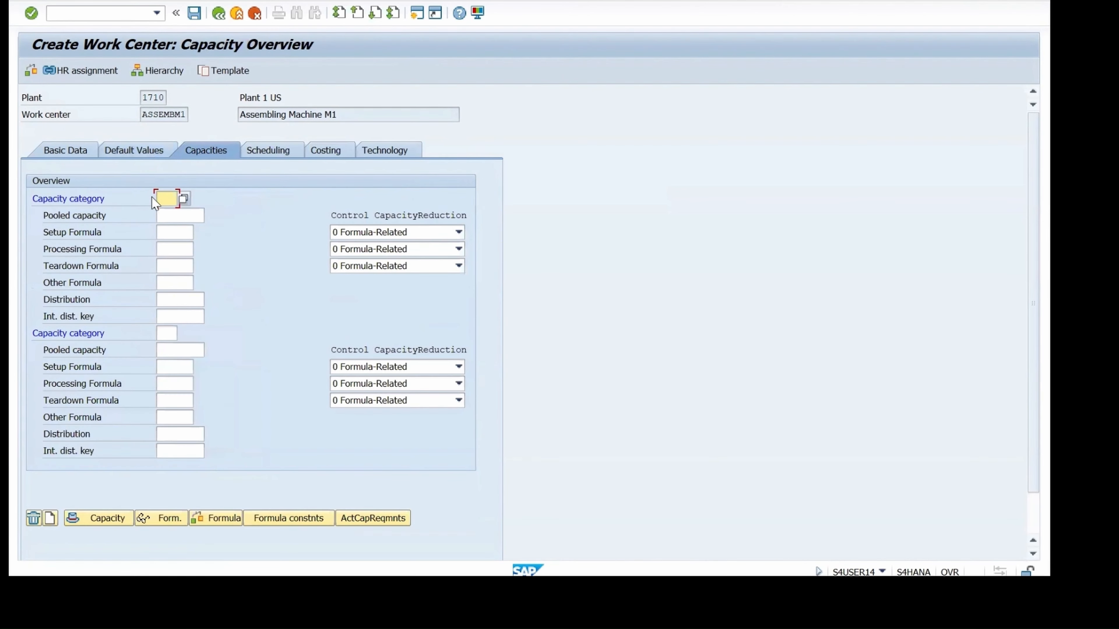
click(167, 196)
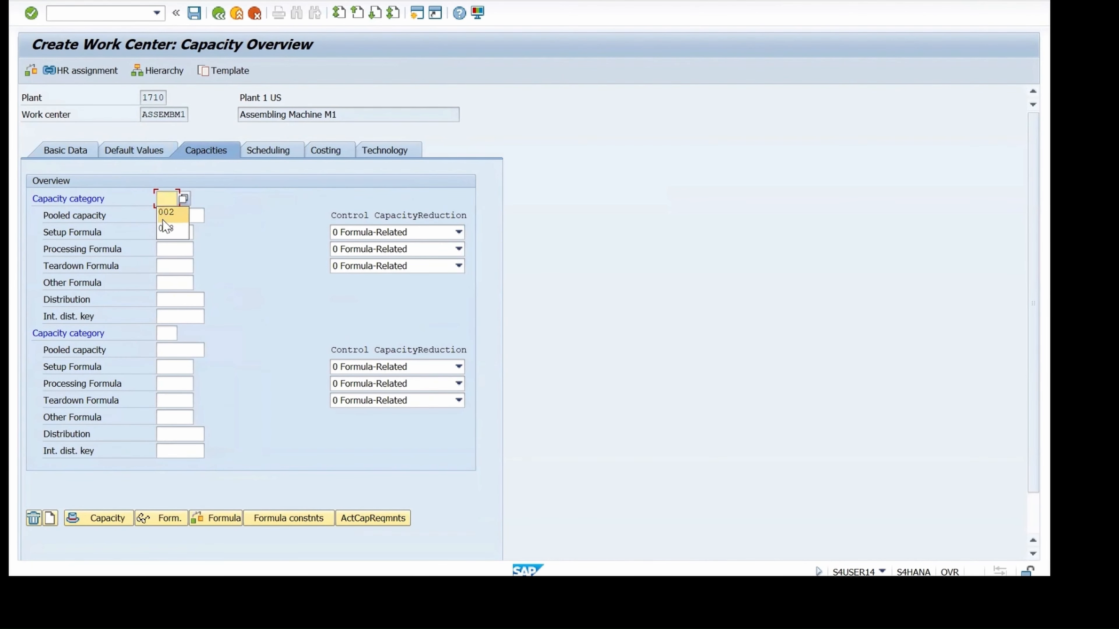
click(166, 193)
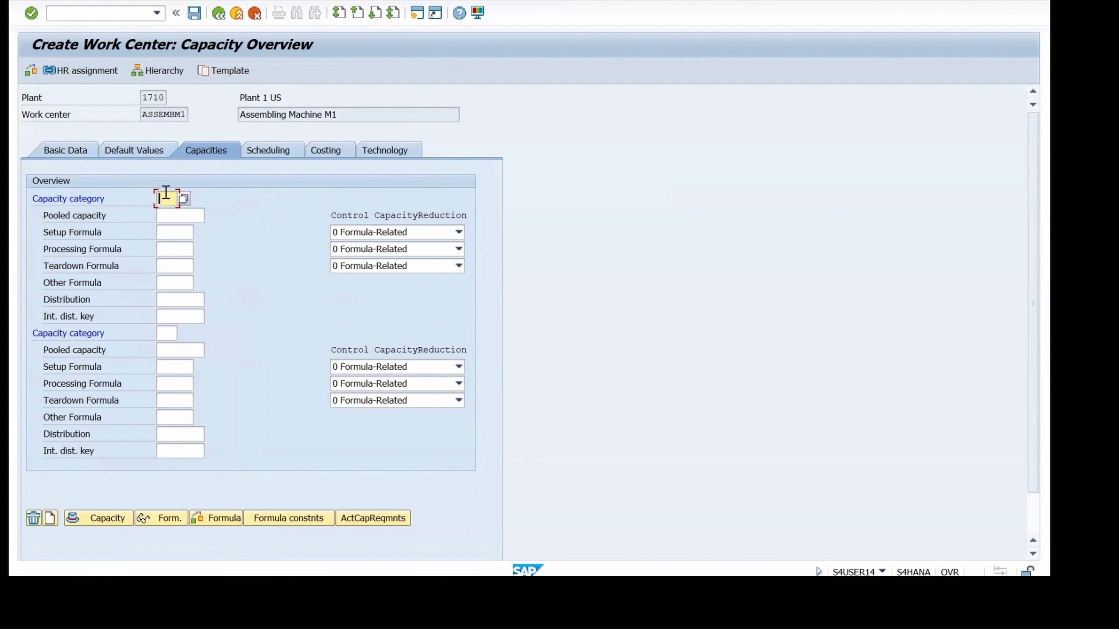
text(001)
Set the capacity's setup formula to SAP005 and its processing formula to SAP006.
click(178, 233)
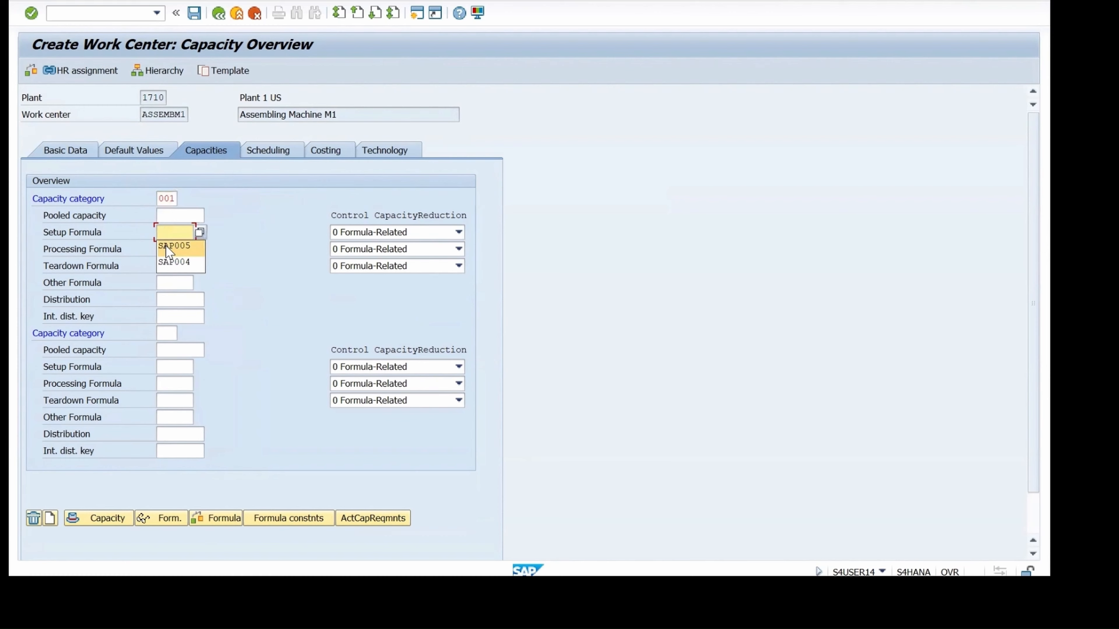
click(166, 246)
click(166, 249)
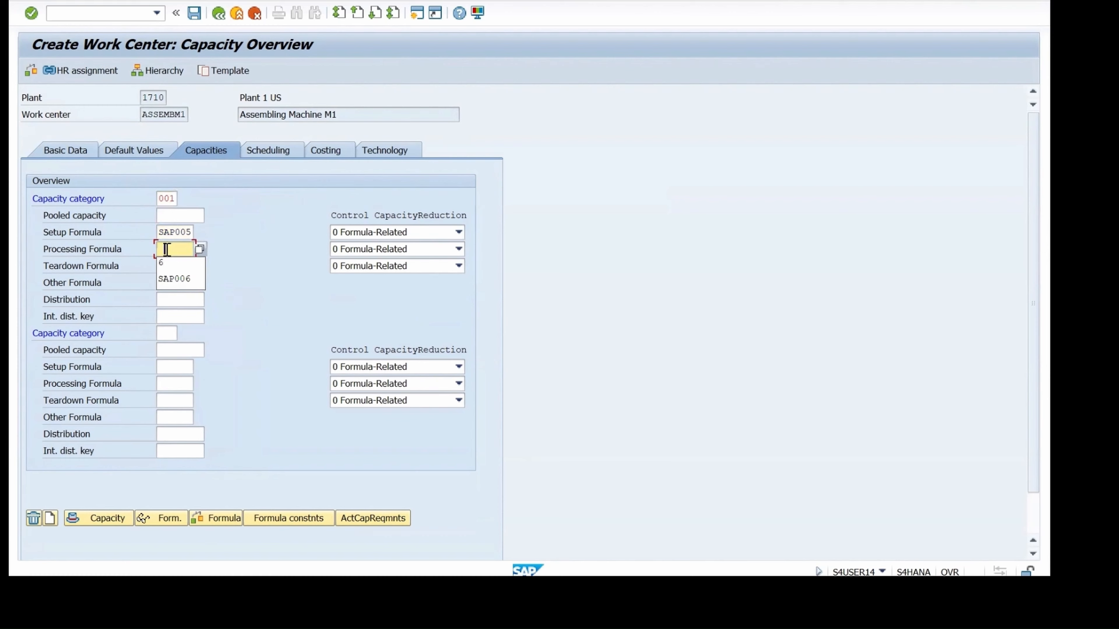
click(167, 278)
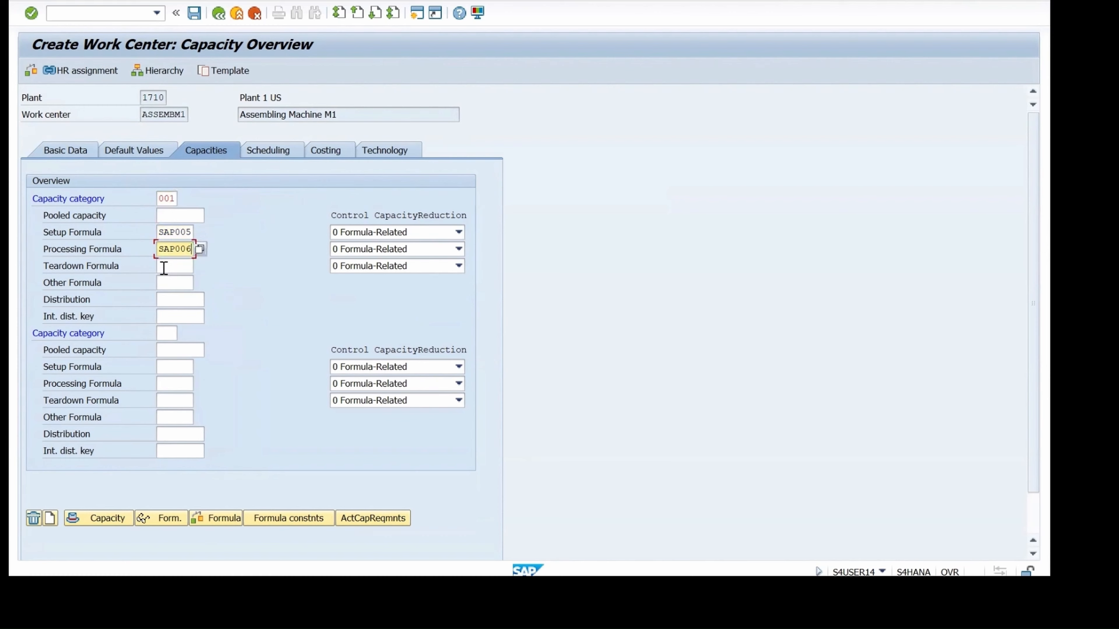
key(Return)
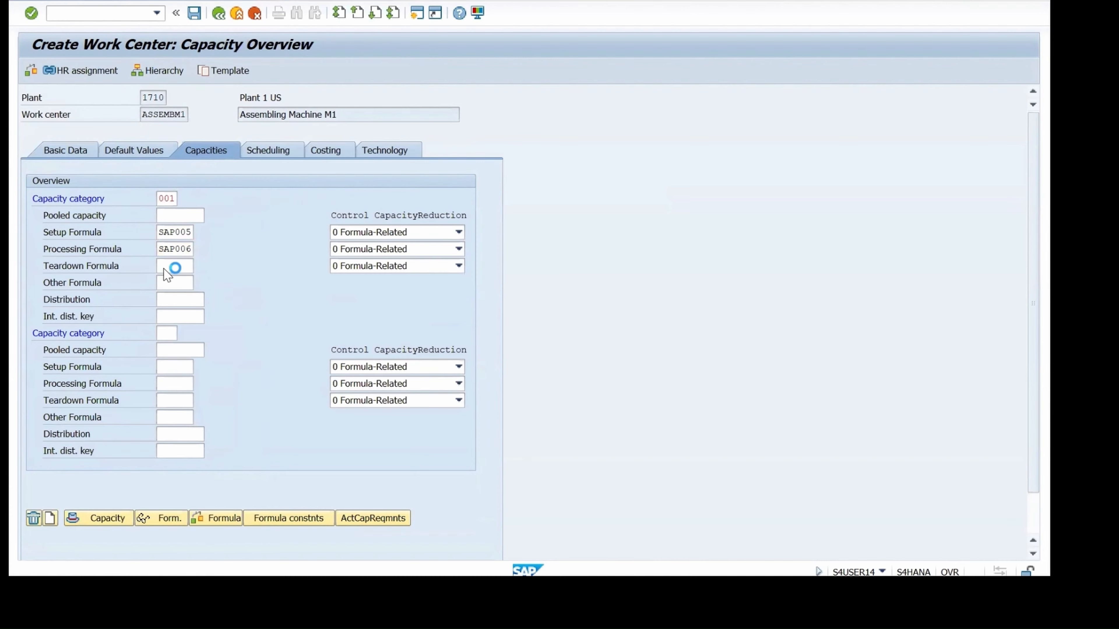
Open the header of capacity category 001 and enter "Machine Capacity" as its description.
double_click(167, 199)
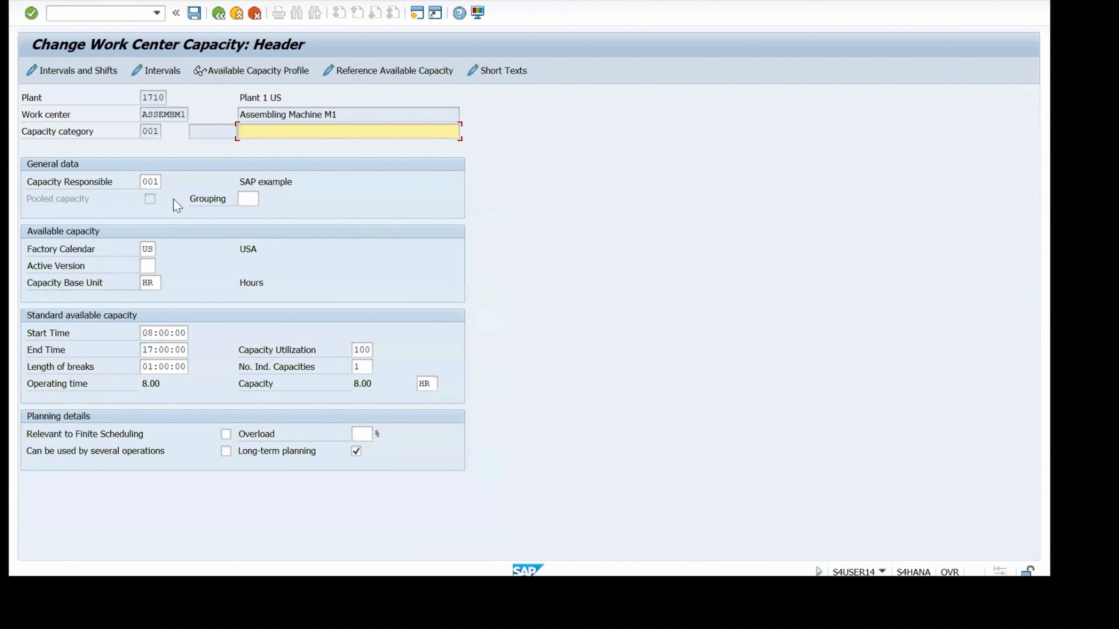
click(256, 132)
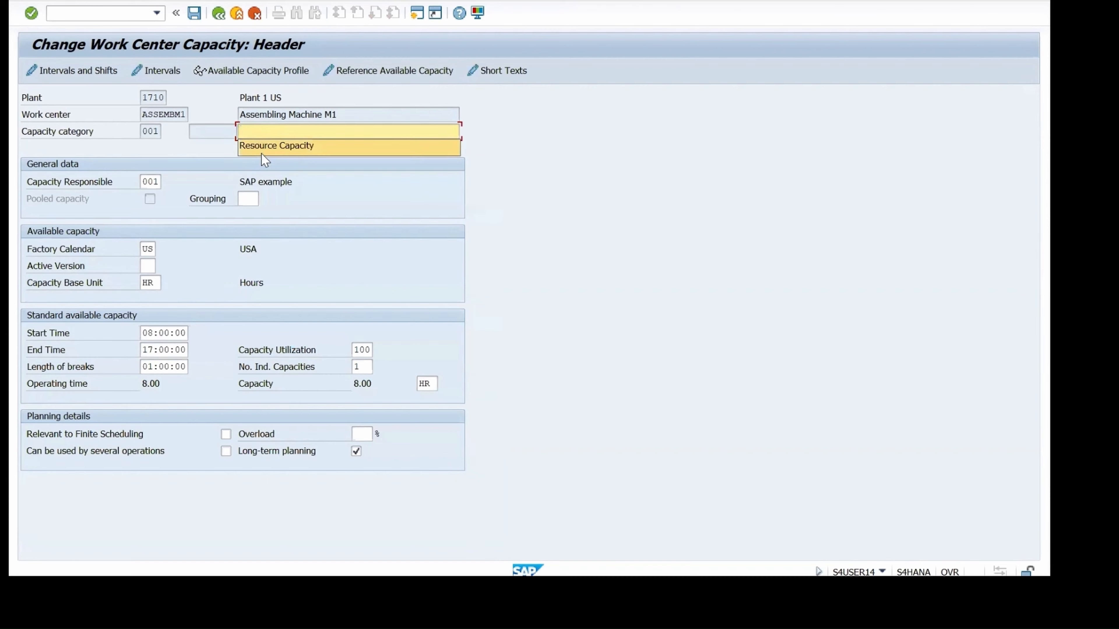
click(257, 148)
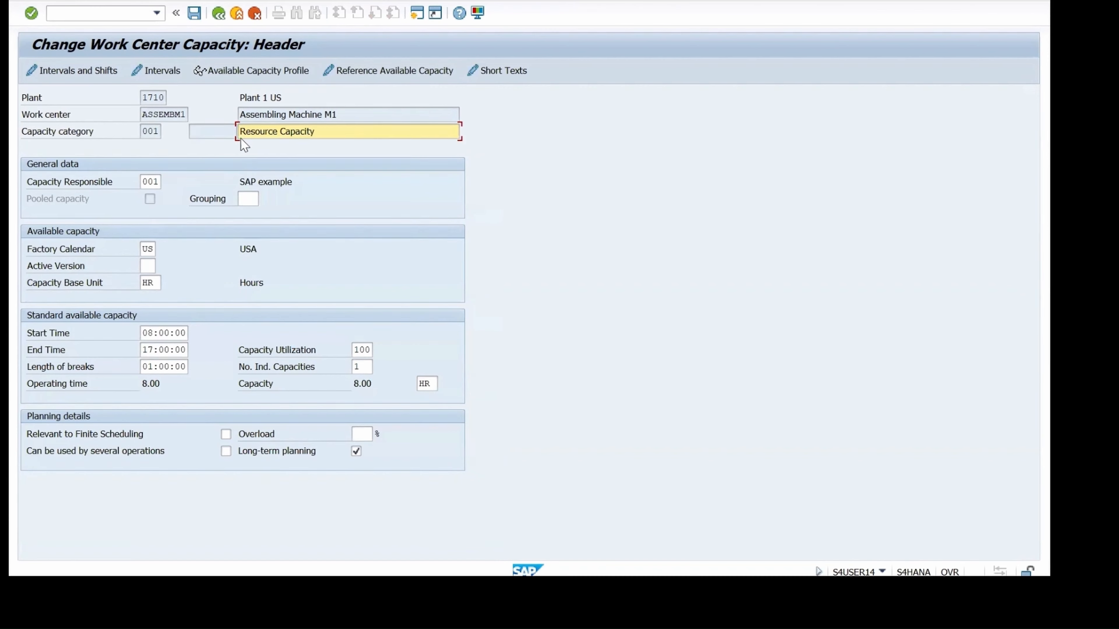
click(279, 132)
key(BackSpace)
key(BackSpace)
key(BackSpace)
key(BackSpace)
key(BackSpace)
key(BackSpace)
key(BackSpace)
key(BackSpace)
key(BackSpace)
text(Machine Capacity)
Try 2 individual capacities in the standard available capacity, and set the number back to 1.
click(361, 368)
text(2)
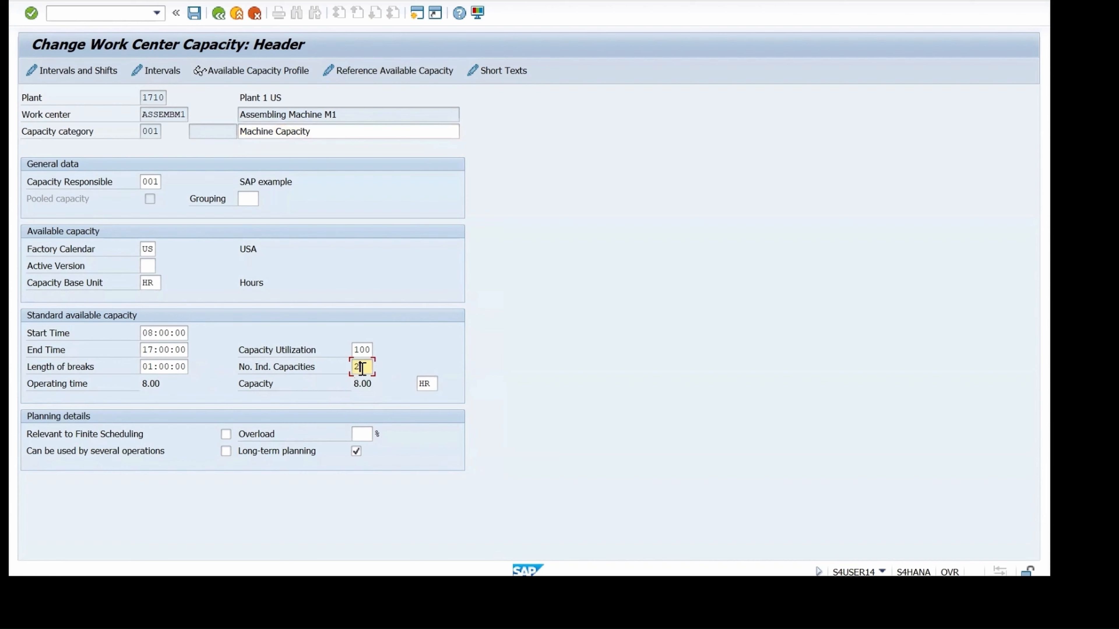
key(Return)
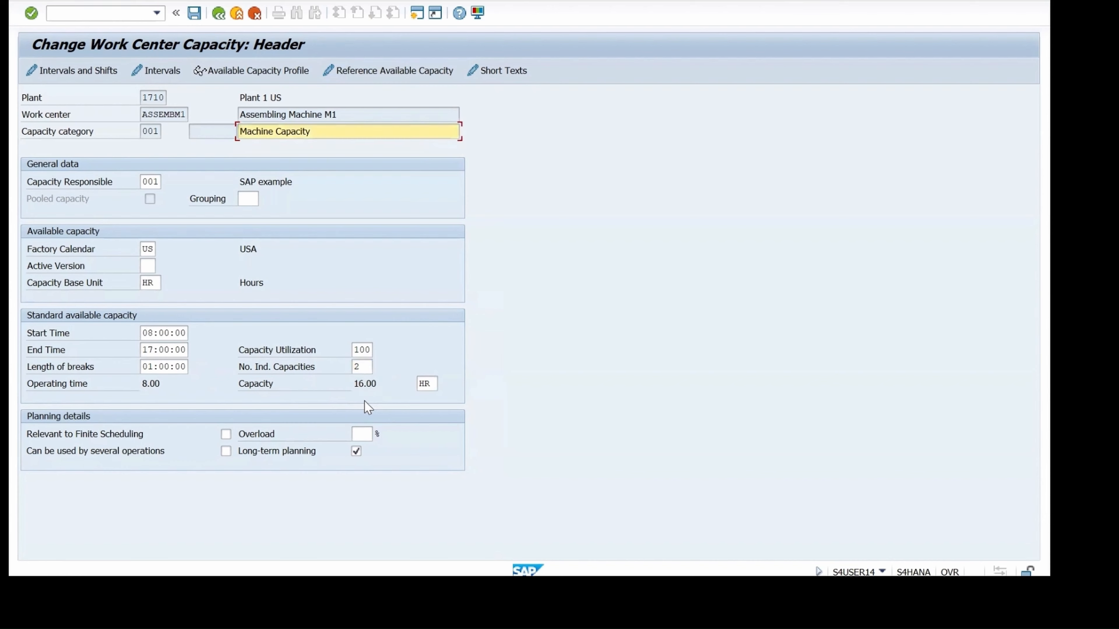
click(362, 368)
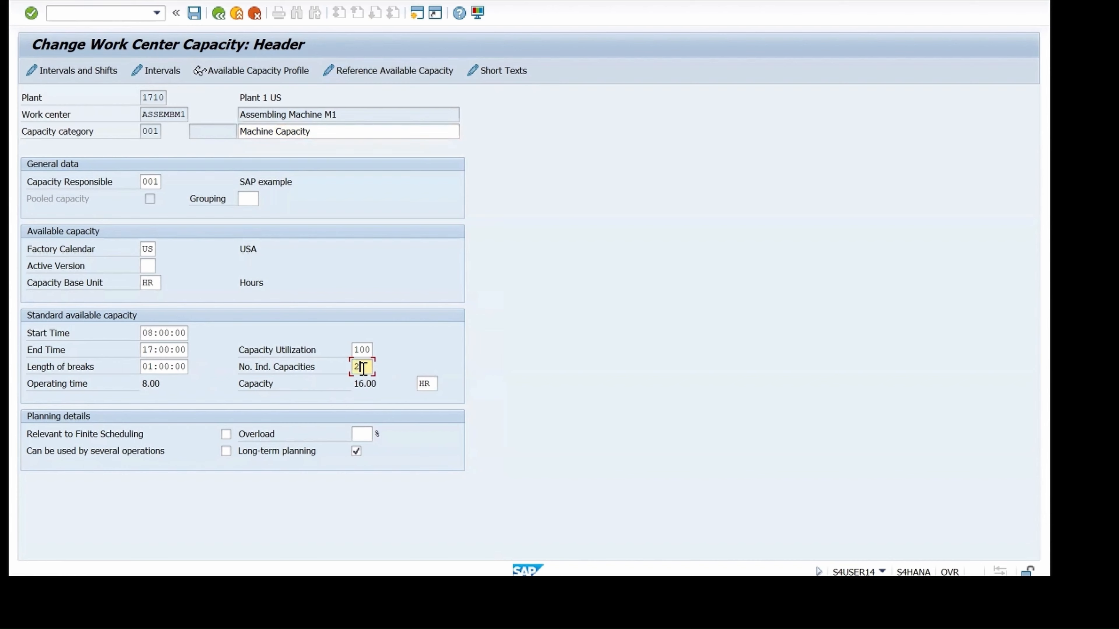
text(1)
key(Return)
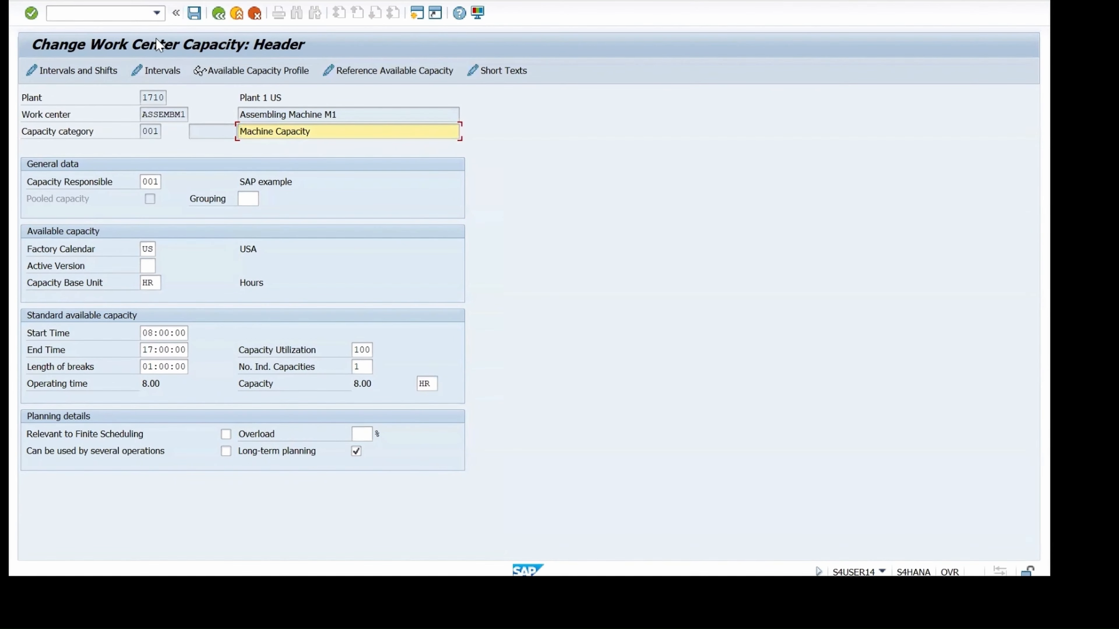
Return to the work center and base its scheduling on capacity category 001.
click(219, 13)
click(266, 150)
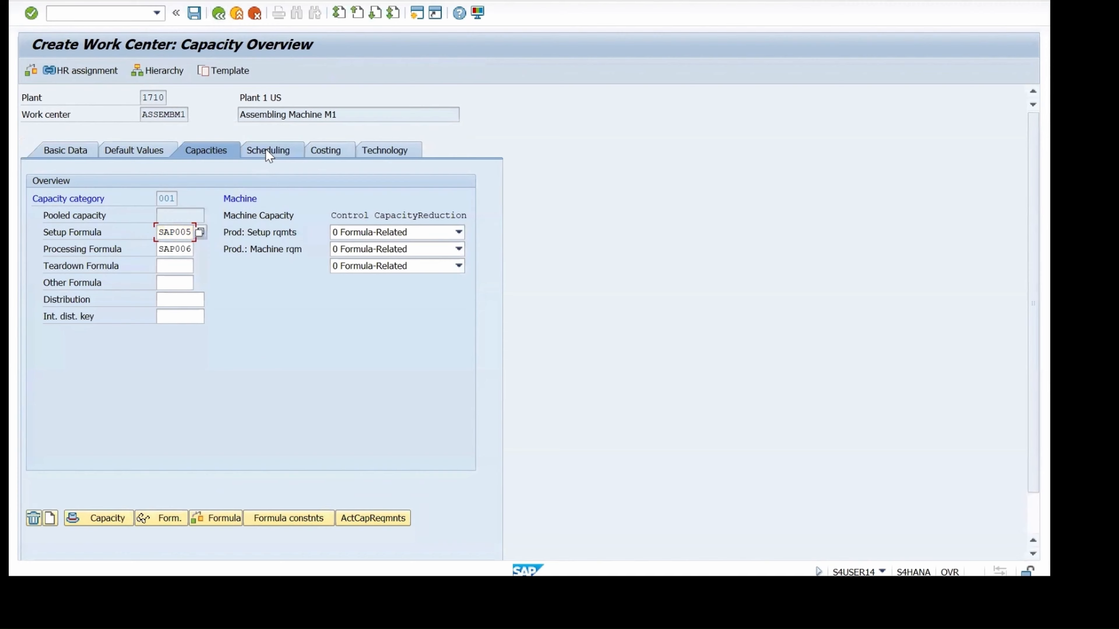
click(161, 195)
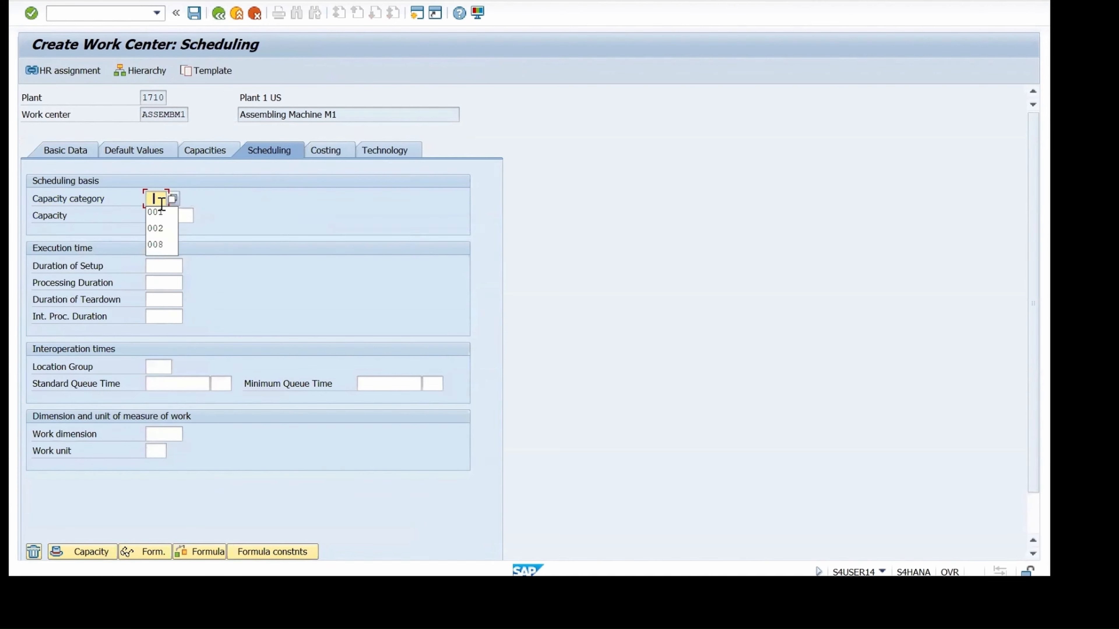
click(160, 212)
Set the scheduling formulas to SAP001 for the duration of setup and SAP002 for the processing duration.
click(163, 265)
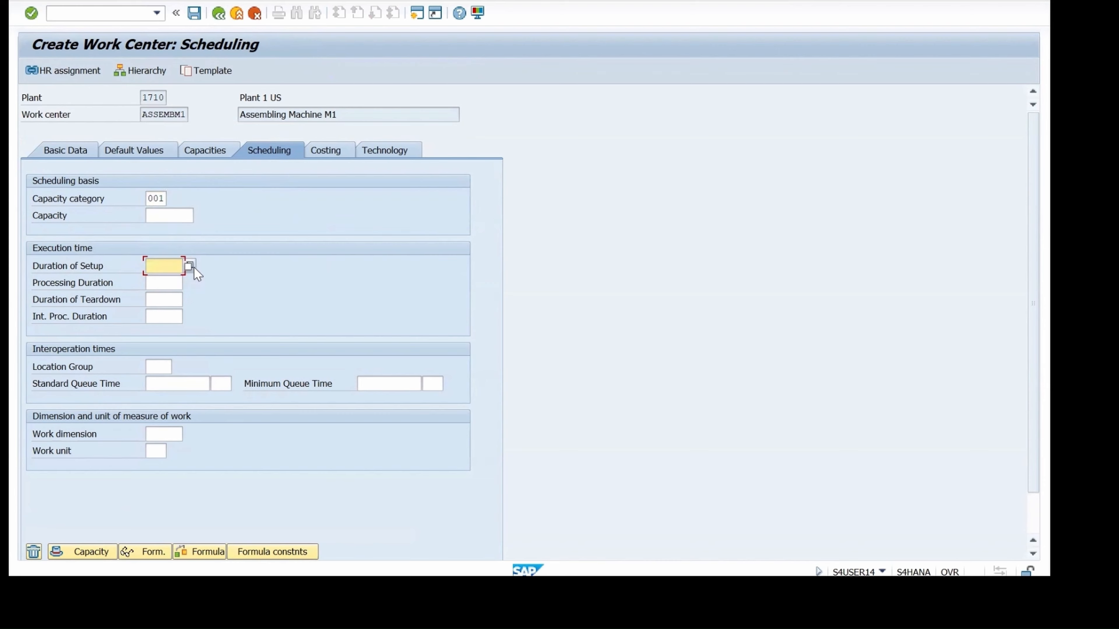
click(186, 266)
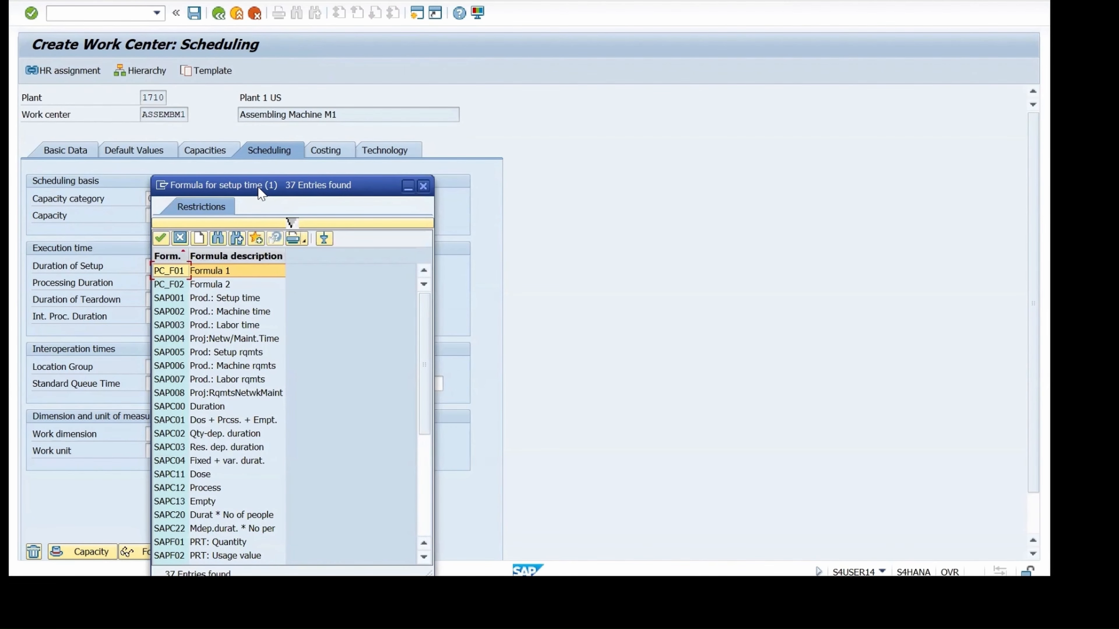
drag(260, 194, 376, 170)
double_click(331, 273)
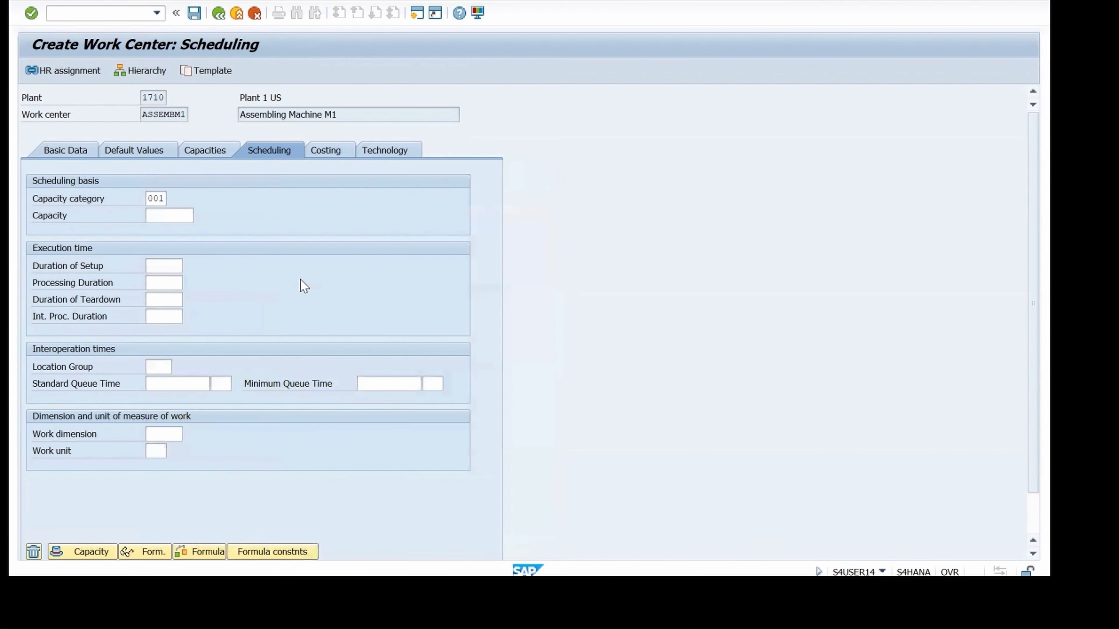
click(173, 282)
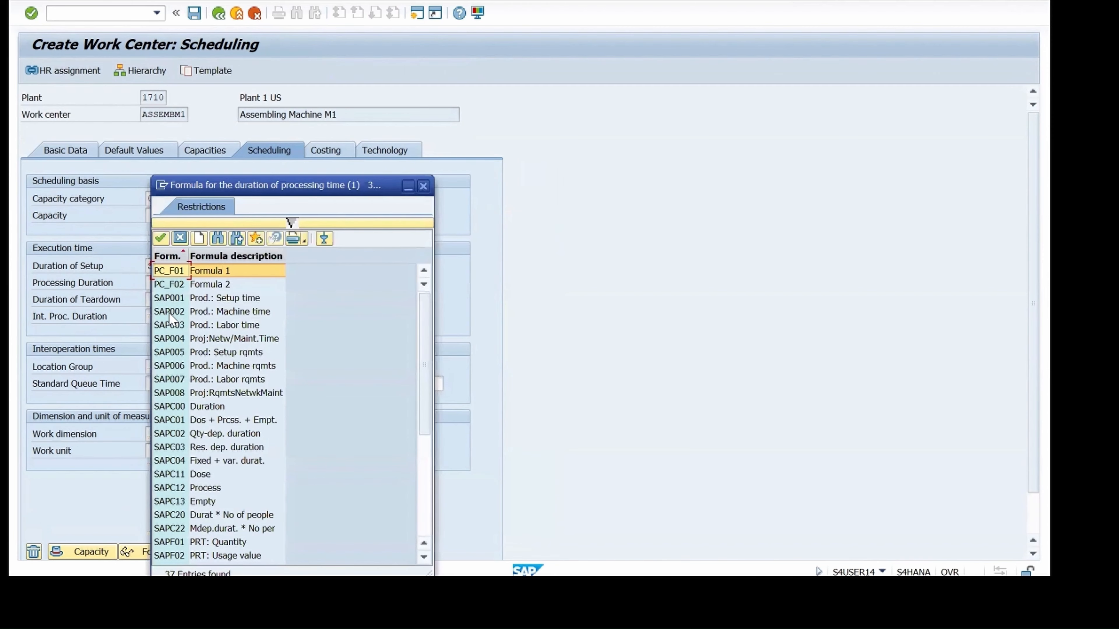
double_click(169, 310)
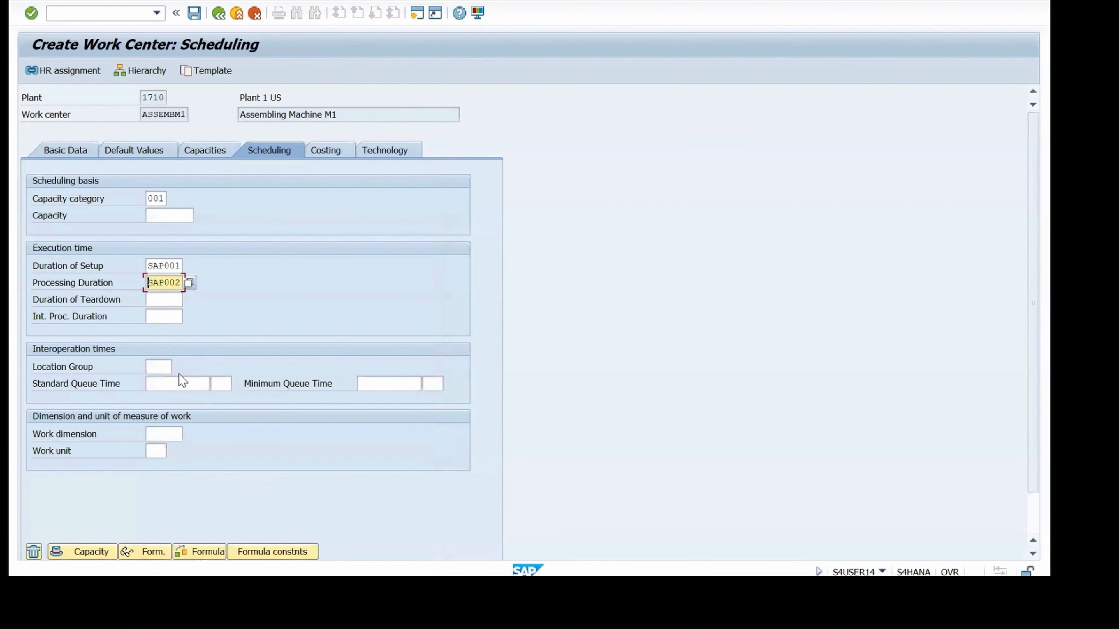
key(Return)
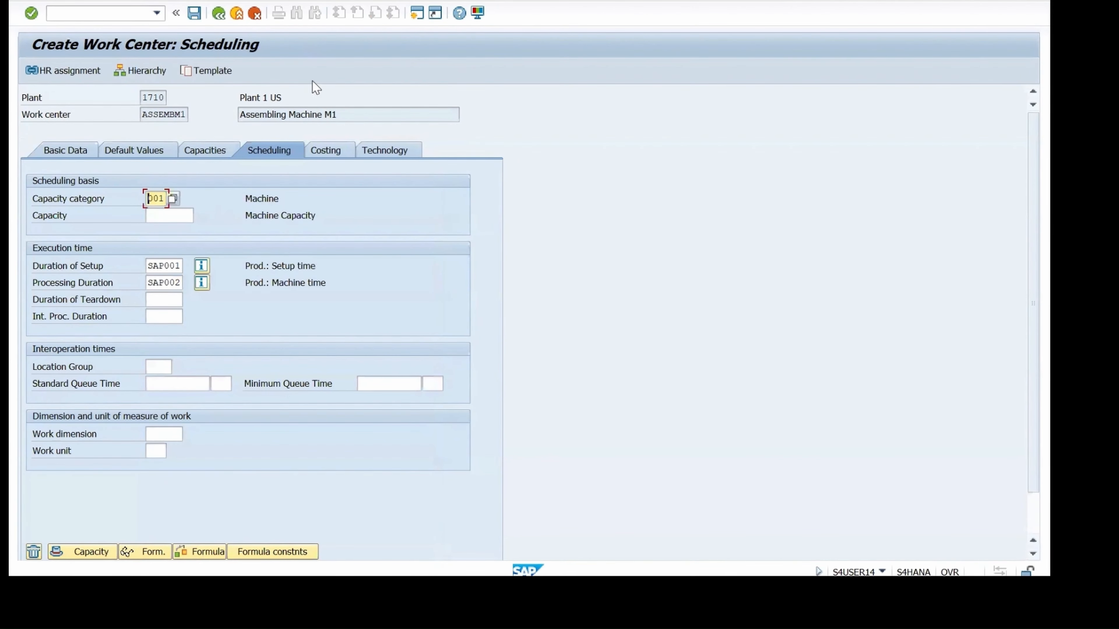
Link the work center's costing data to cost center 17101301.
click(334, 152)
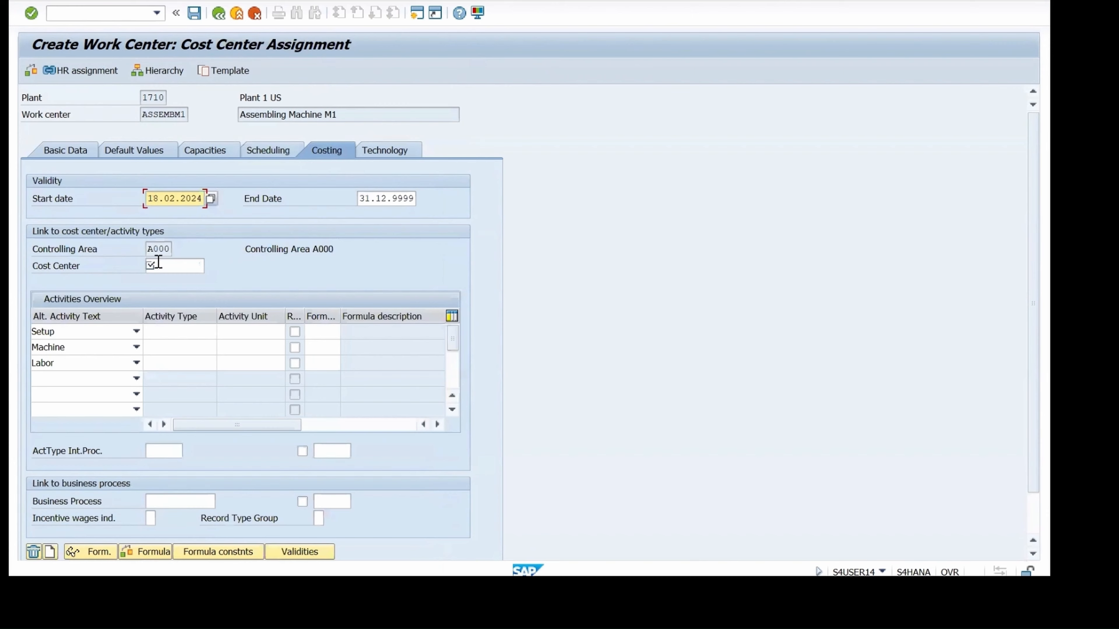
click(174, 268)
key(space)
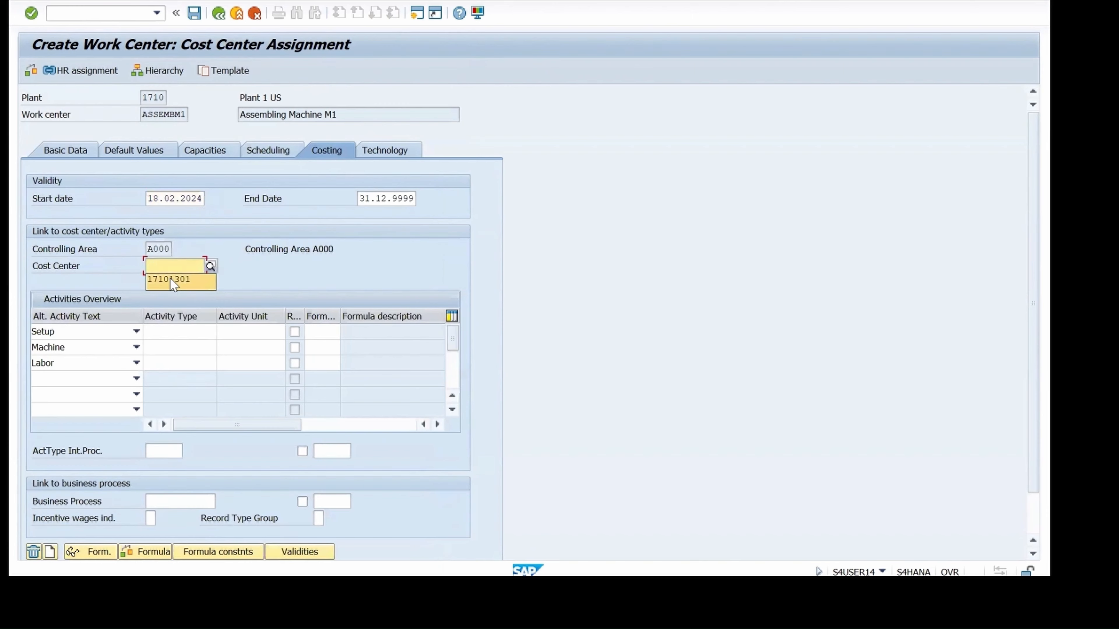
click(174, 281)
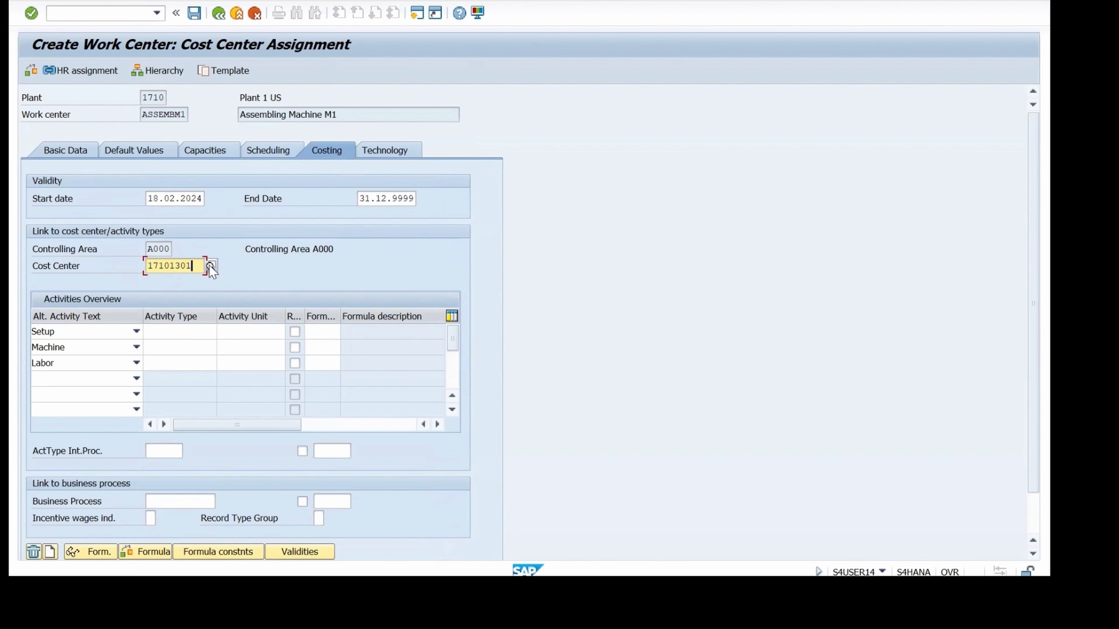
Look up the cost centers of controlling area A000 and company code 1710, examine the entry 17101301, and close the list.
key(Return)
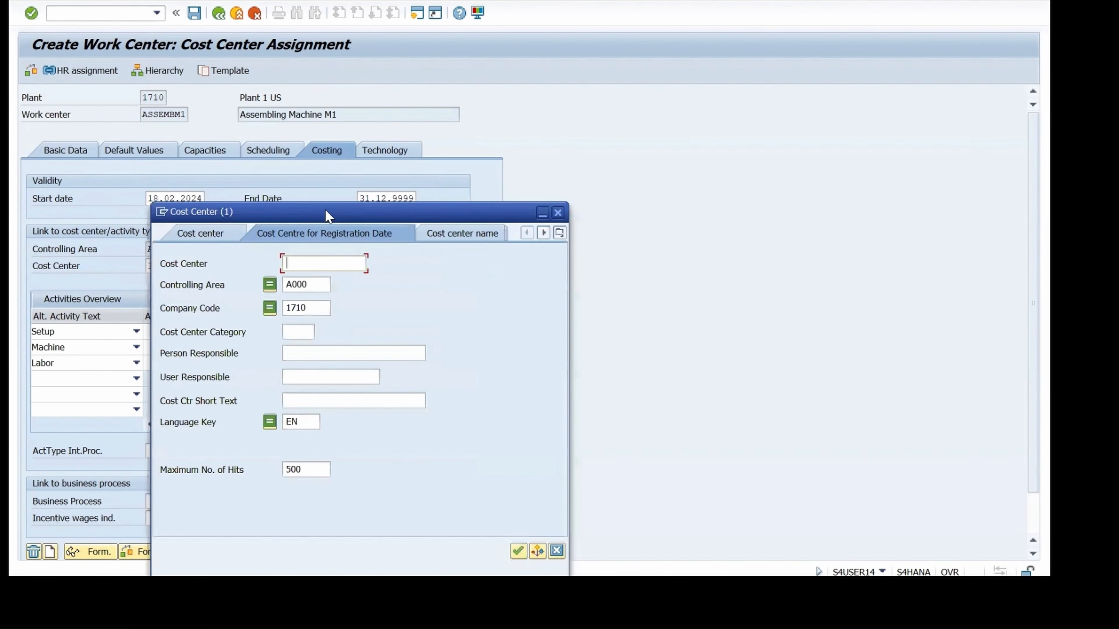
drag(325, 209, 610, 107)
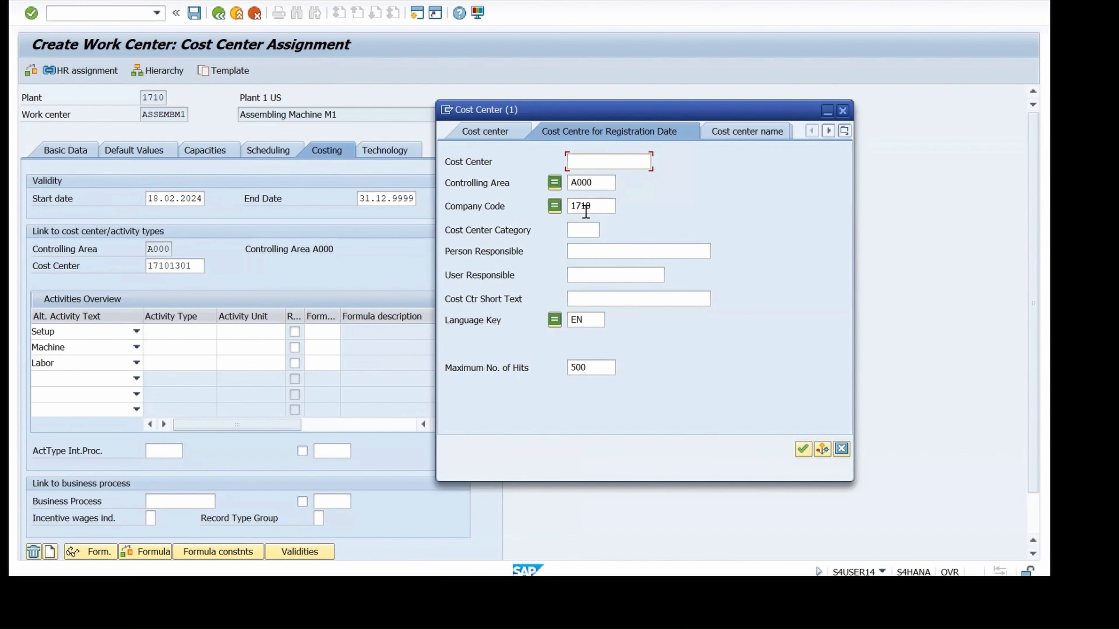
click(805, 451)
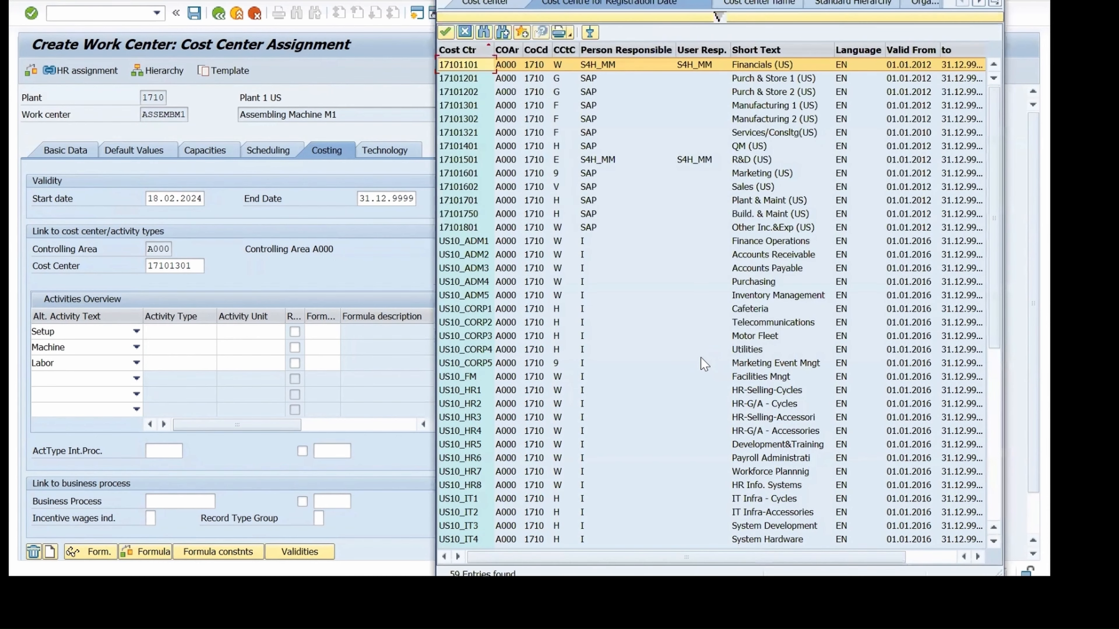
click(461, 106)
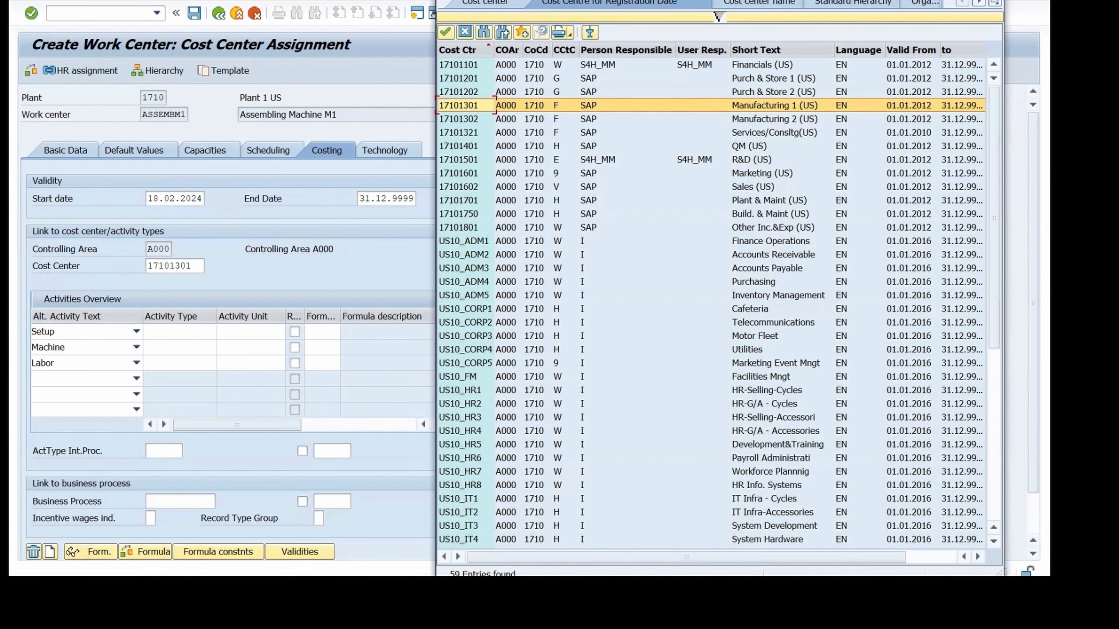
drag(861, 1, 861, 9)
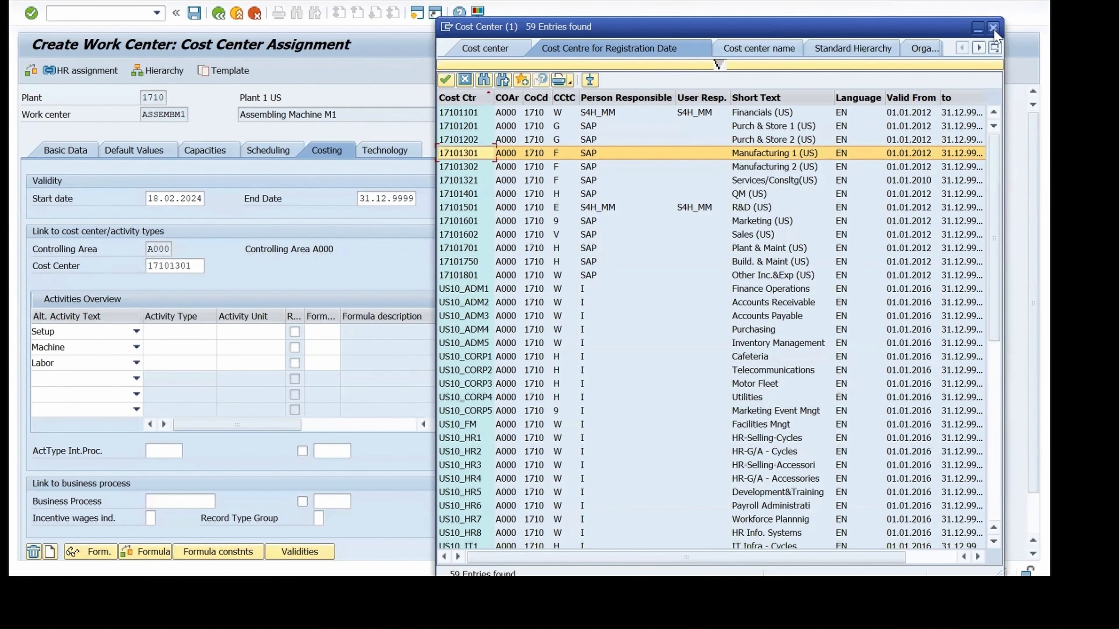
click(994, 26)
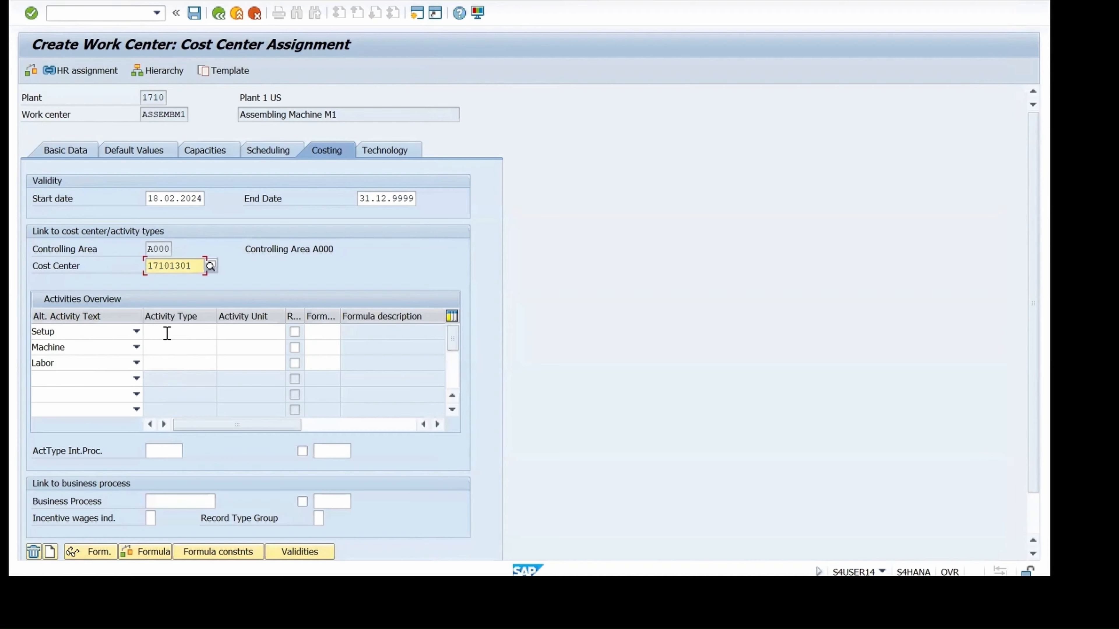
Assign activity type 3 (Setup Production) to the Setup activity of the cost center link.
click(167, 332)
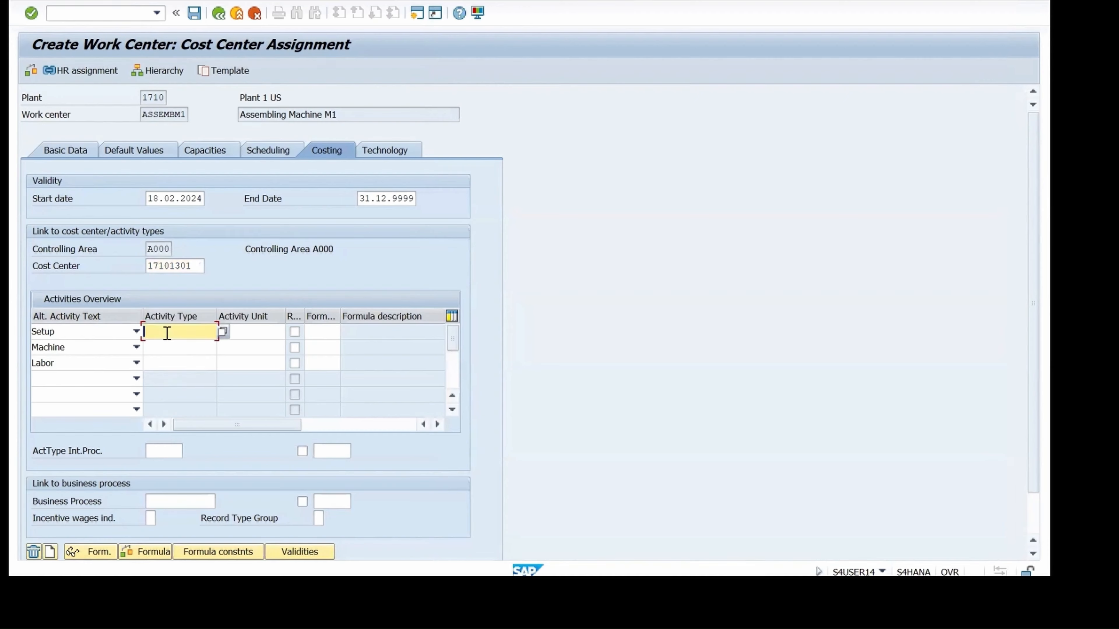
click(221, 333)
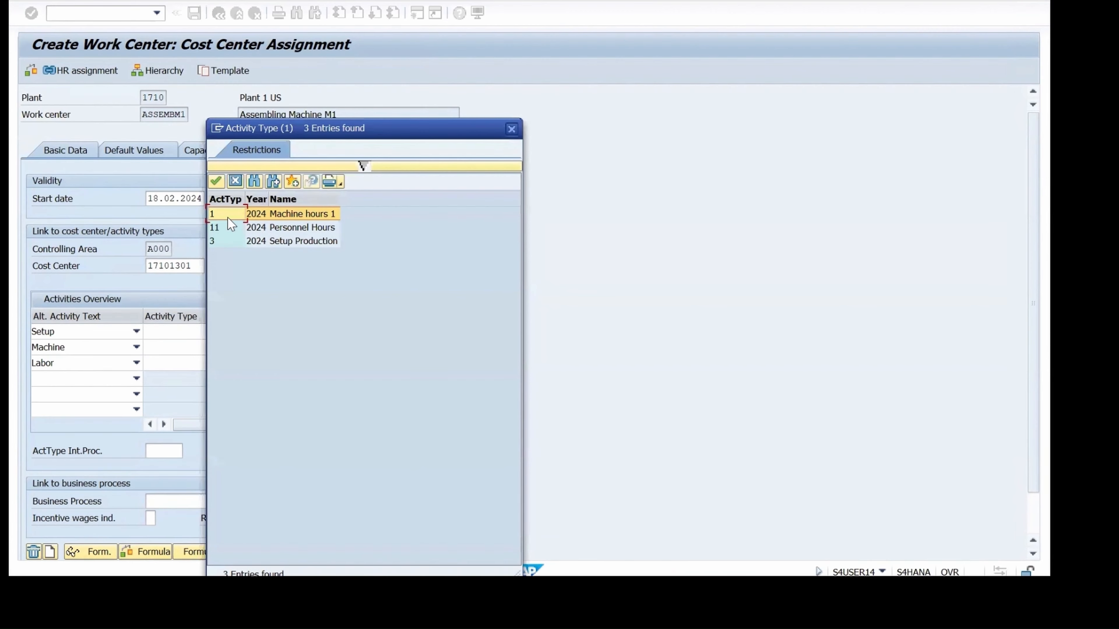
double_click(267, 241)
Assign activity type 1 (Machine hours 1) to the Machine activity and 11 (Personnel Hours) to the Labor activity.
click(190, 349)
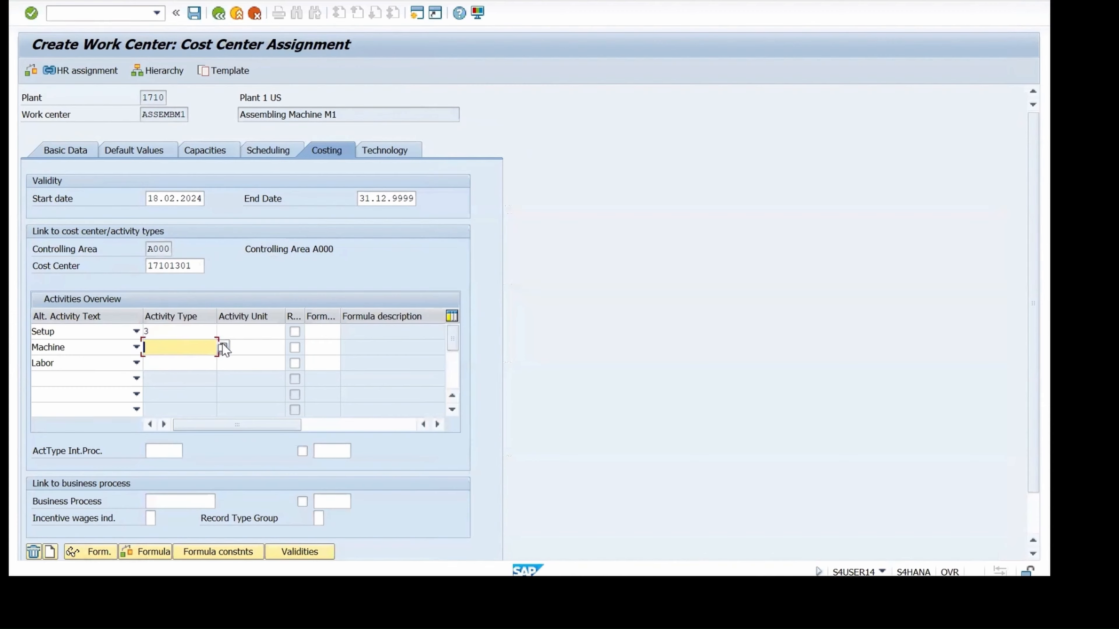
click(222, 348)
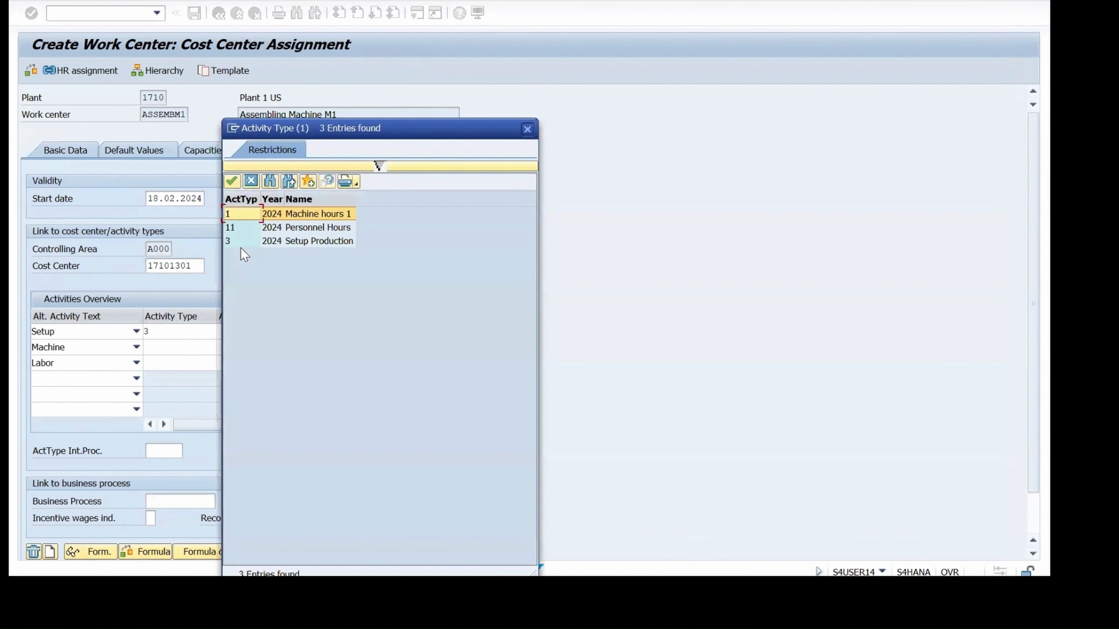
double_click(282, 213)
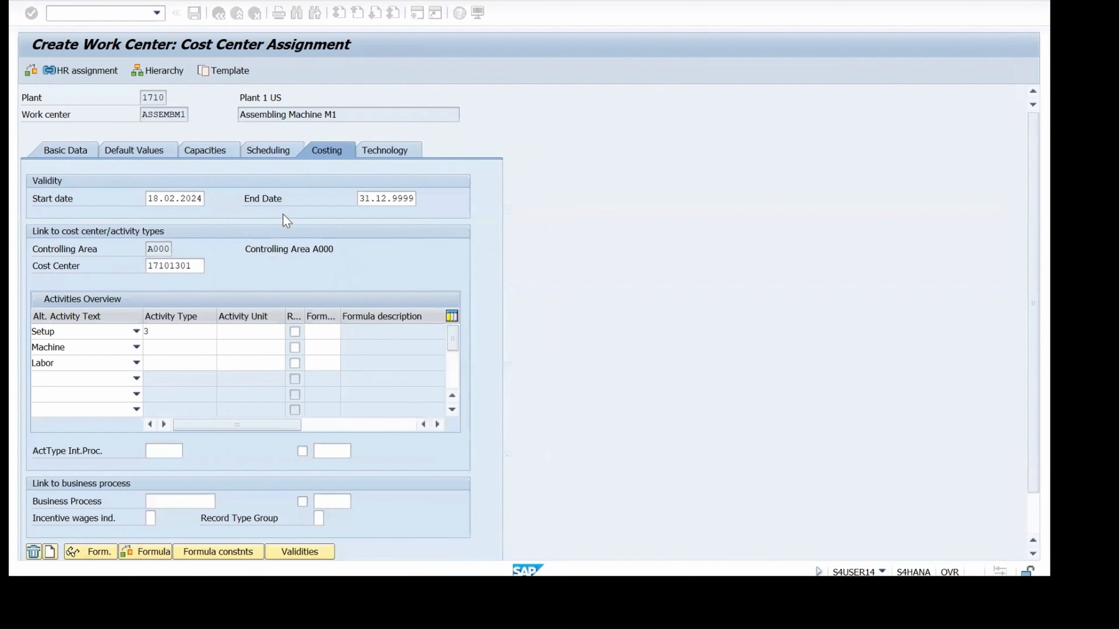
click(170, 358)
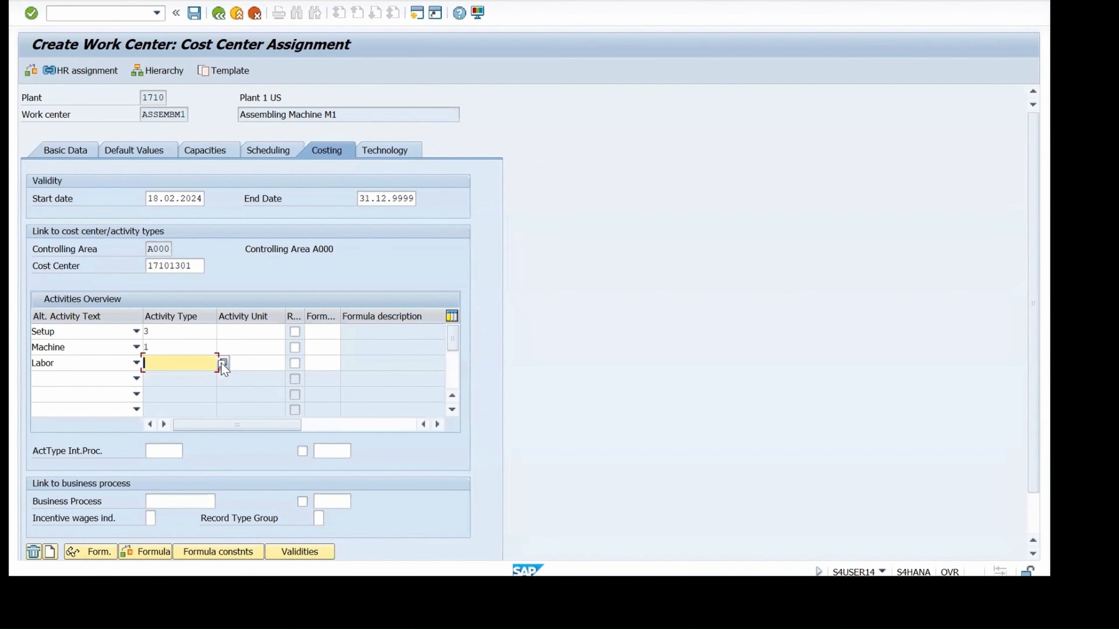
key(F4)
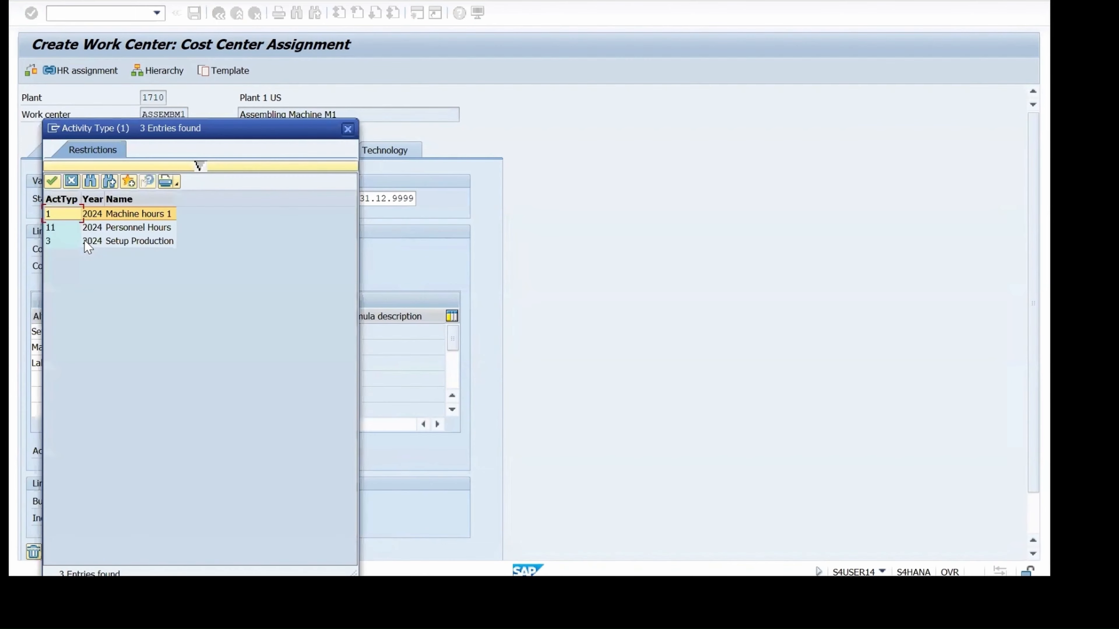
double_click(60, 228)
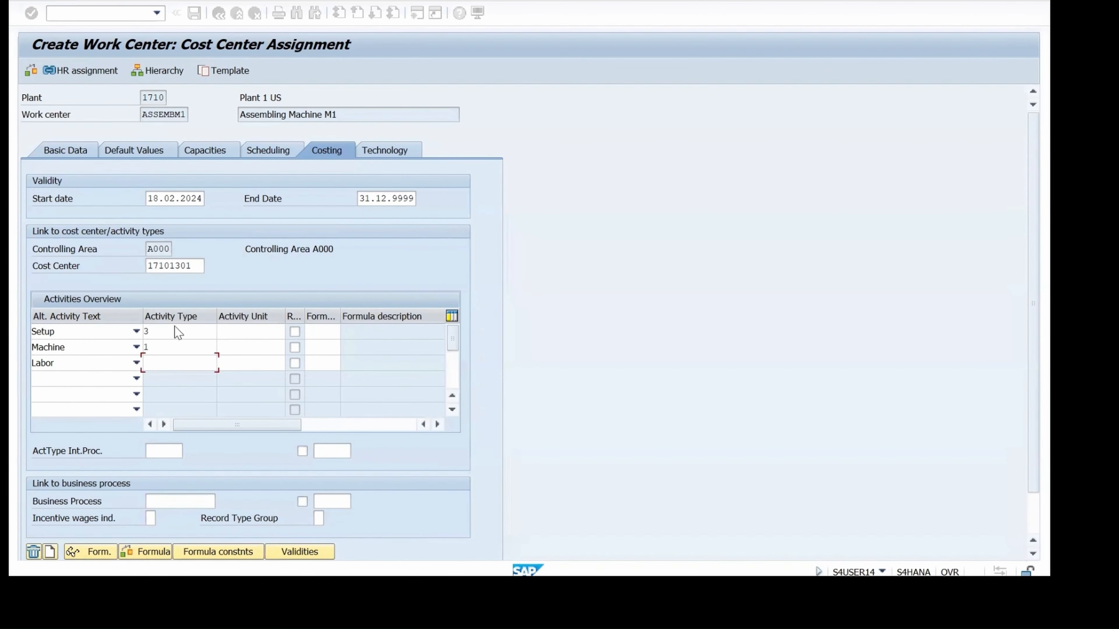
Set the activity unit to MIN for the Setup, Machine and Labor activities.
click(239, 336)
text(M)
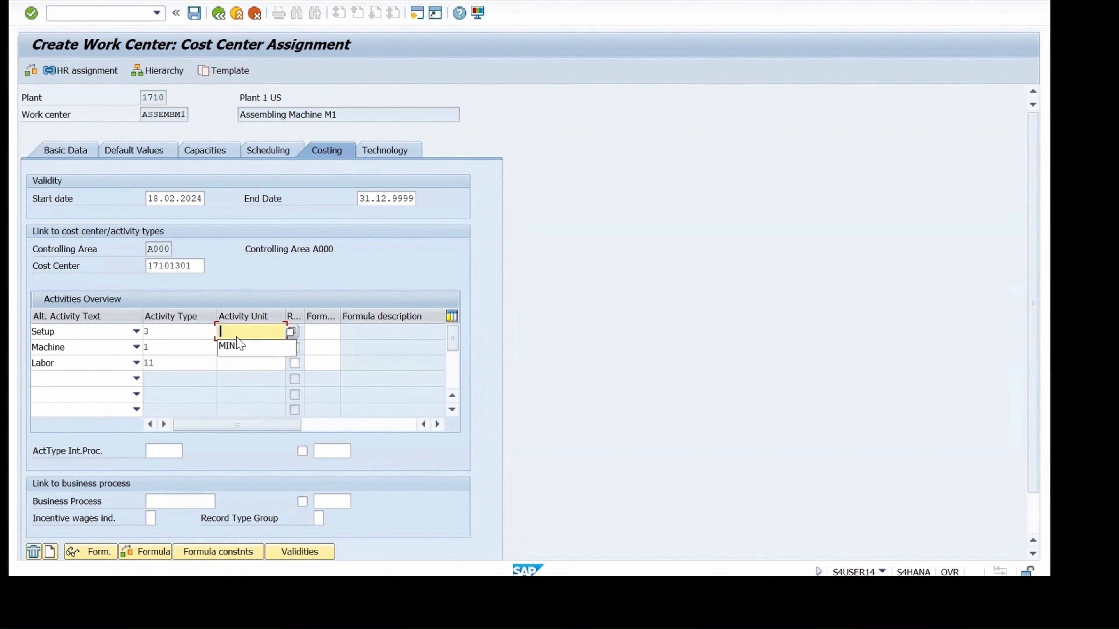
click(230, 349)
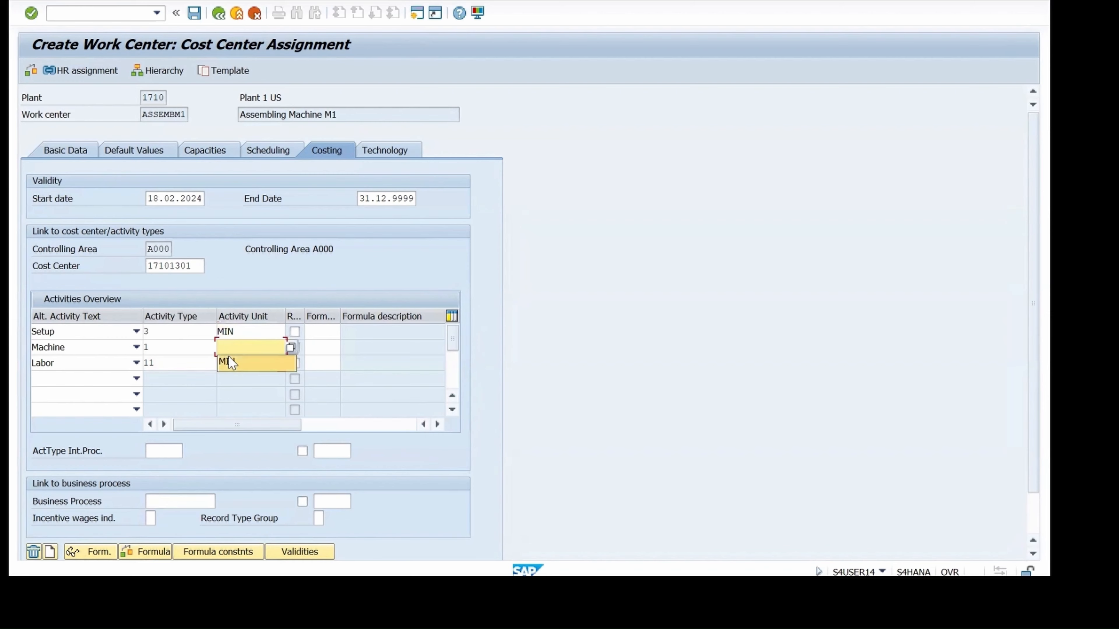
click(231, 364)
click(236, 366)
click(235, 374)
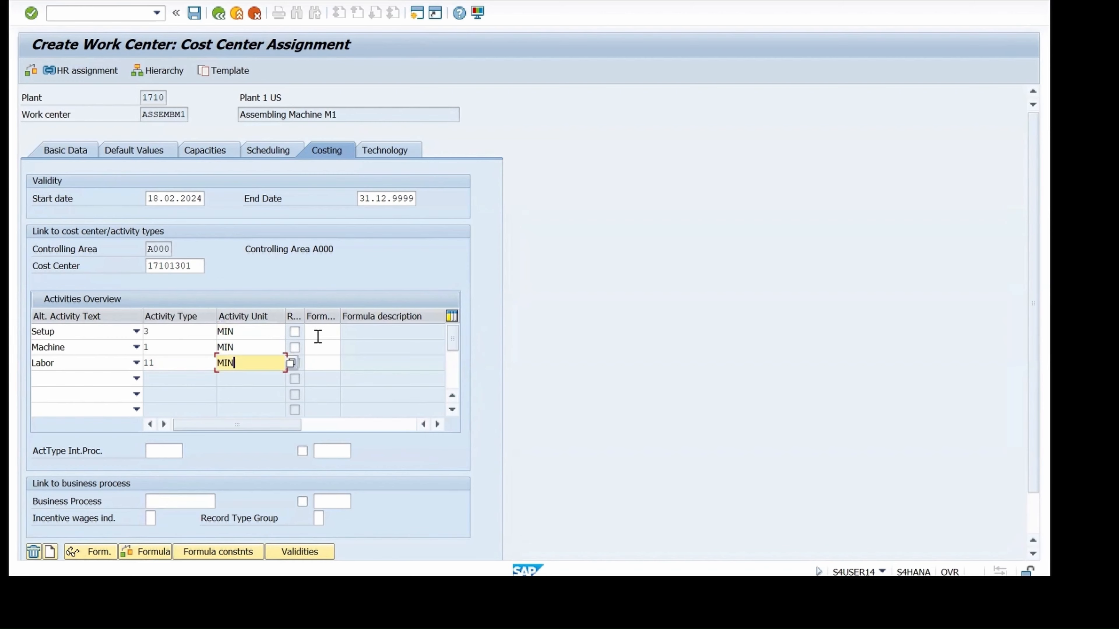
Assign formula key SAP001 (Prod.: Setup time) to the Setup activity of the cost center link.
click(321, 332)
click(322, 334)
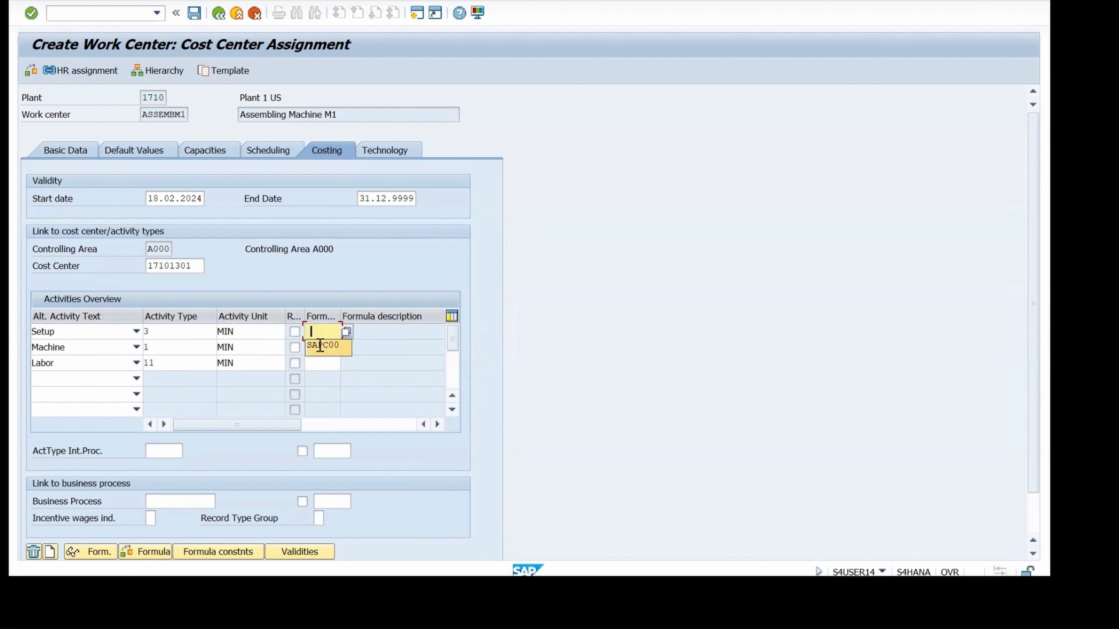
click(323, 345)
key(Return)
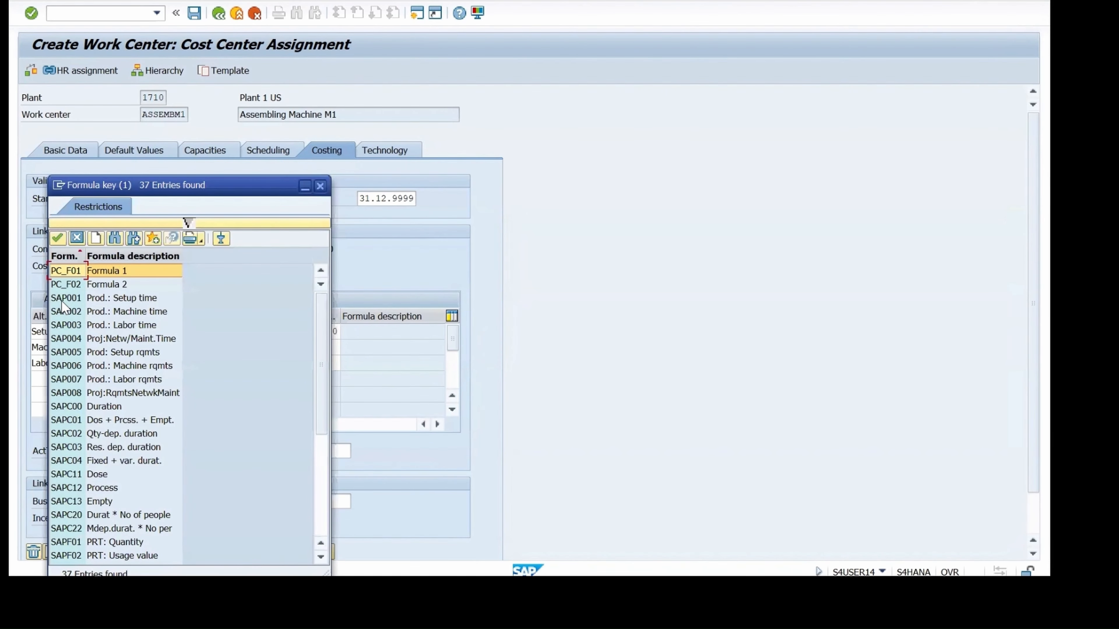
double_click(61, 301)
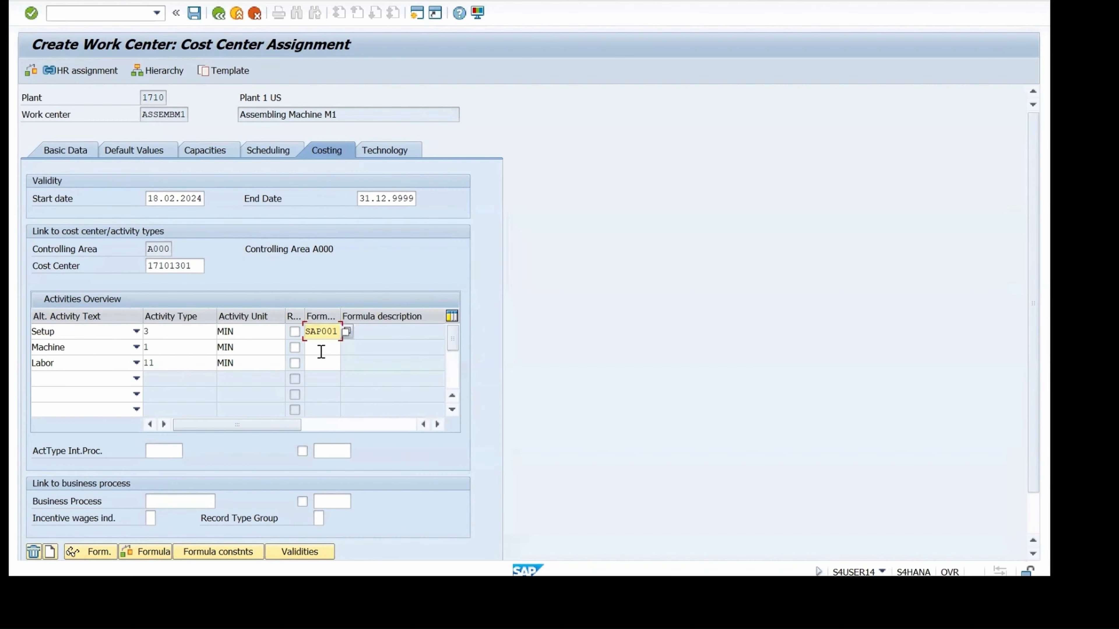
Assign formula key SAP002 (Prod.: Machine time) to the Machine activity and SAP003 (Prod.: Labor time) to the Labor activity.
click(322, 349)
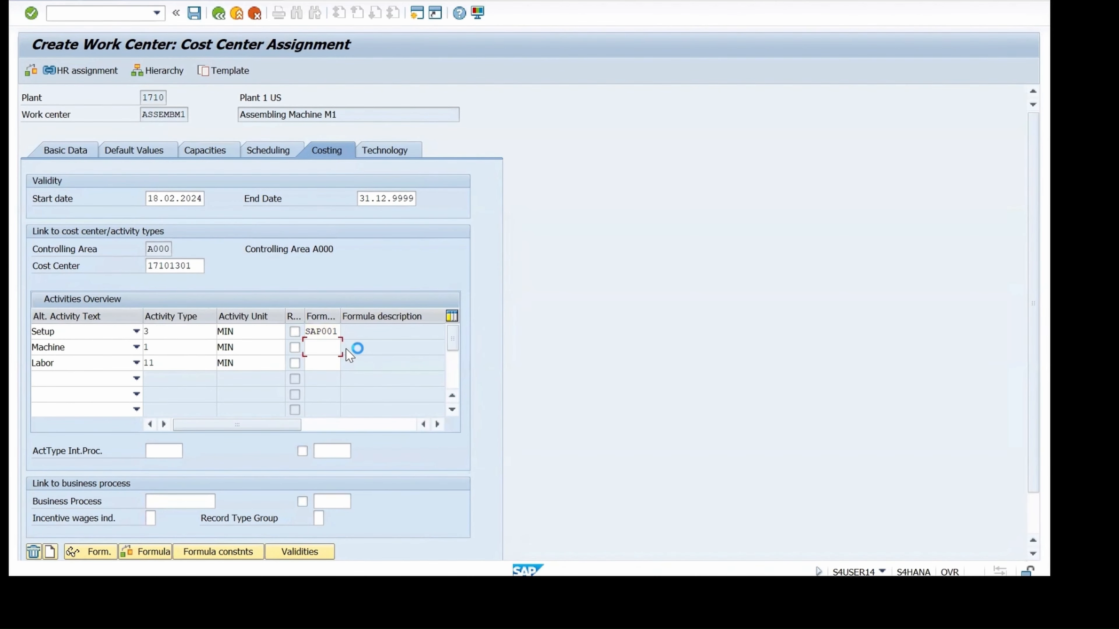
click(346, 348)
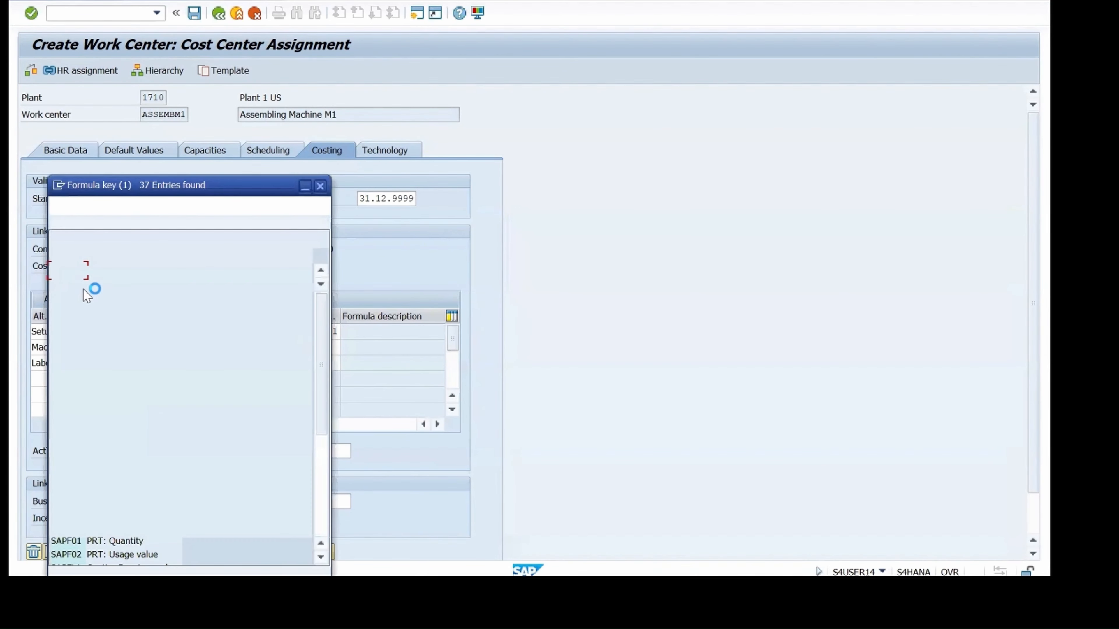
click(62, 325)
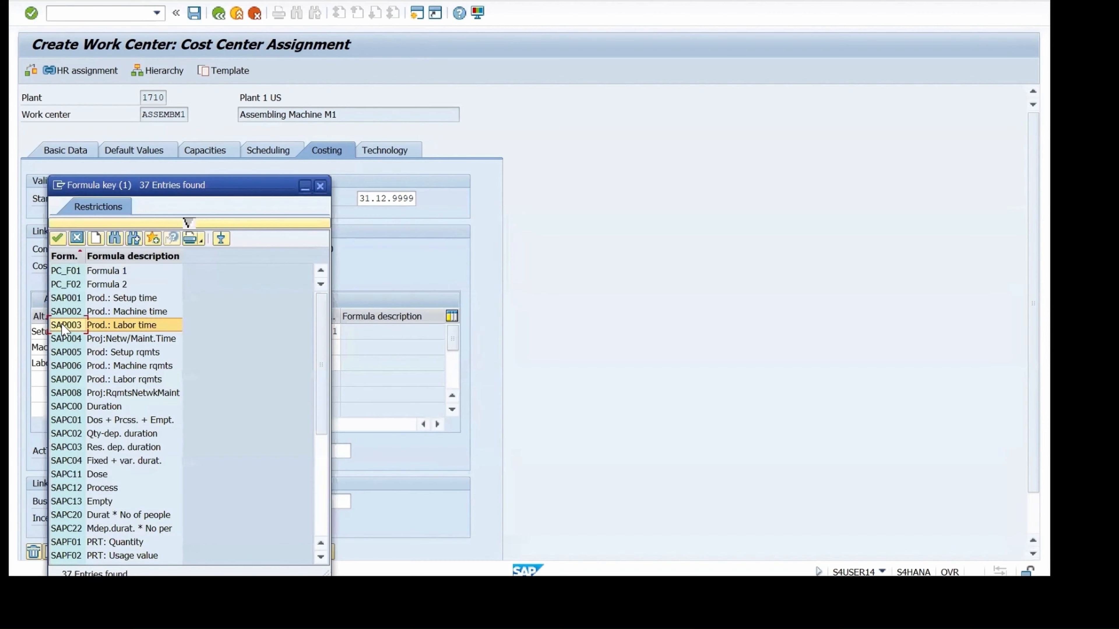
double_click(61, 311)
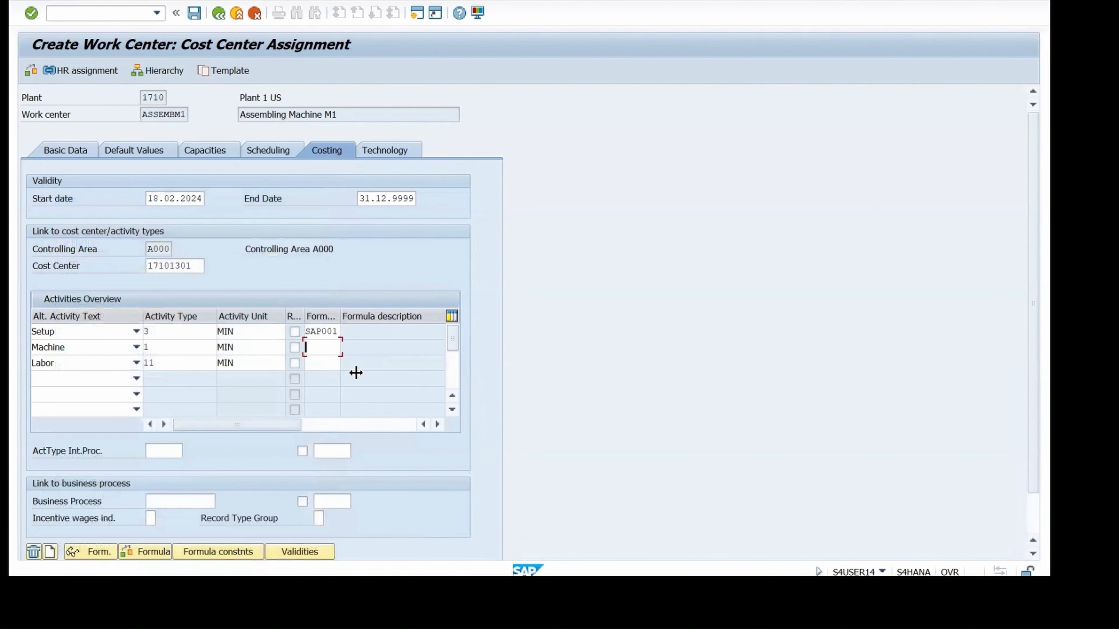
click(318, 360)
click(345, 362)
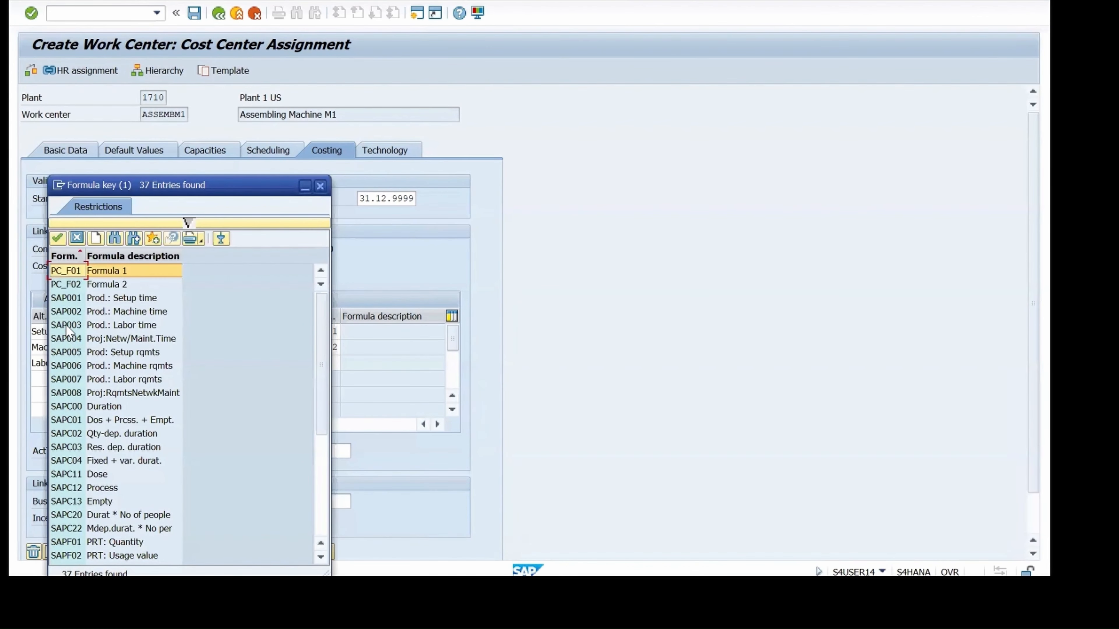
double_click(65, 324)
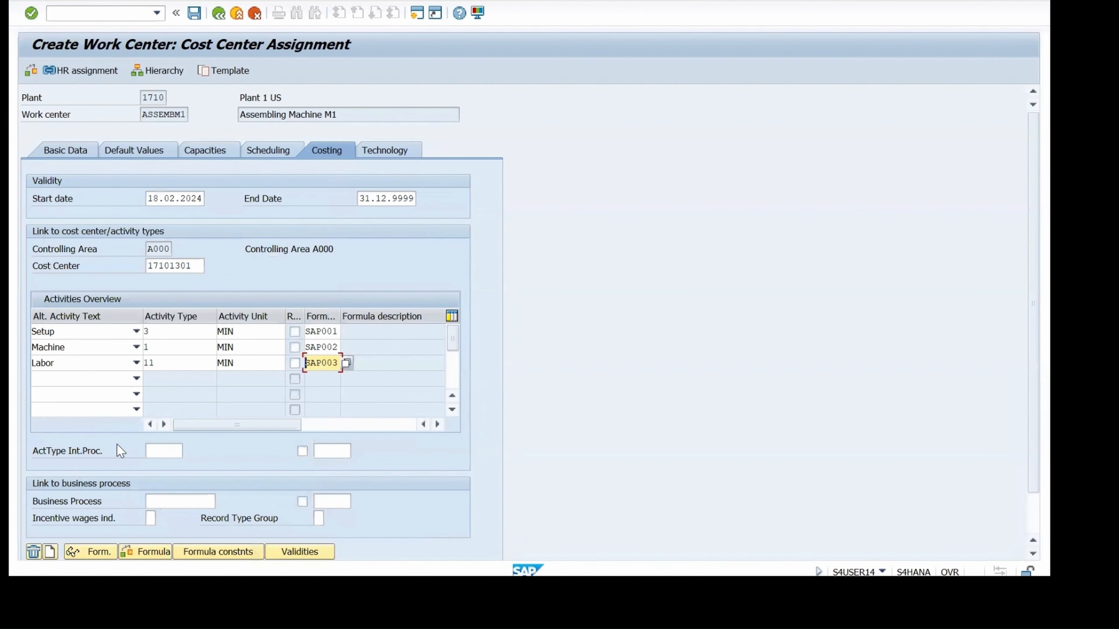
key(Return)
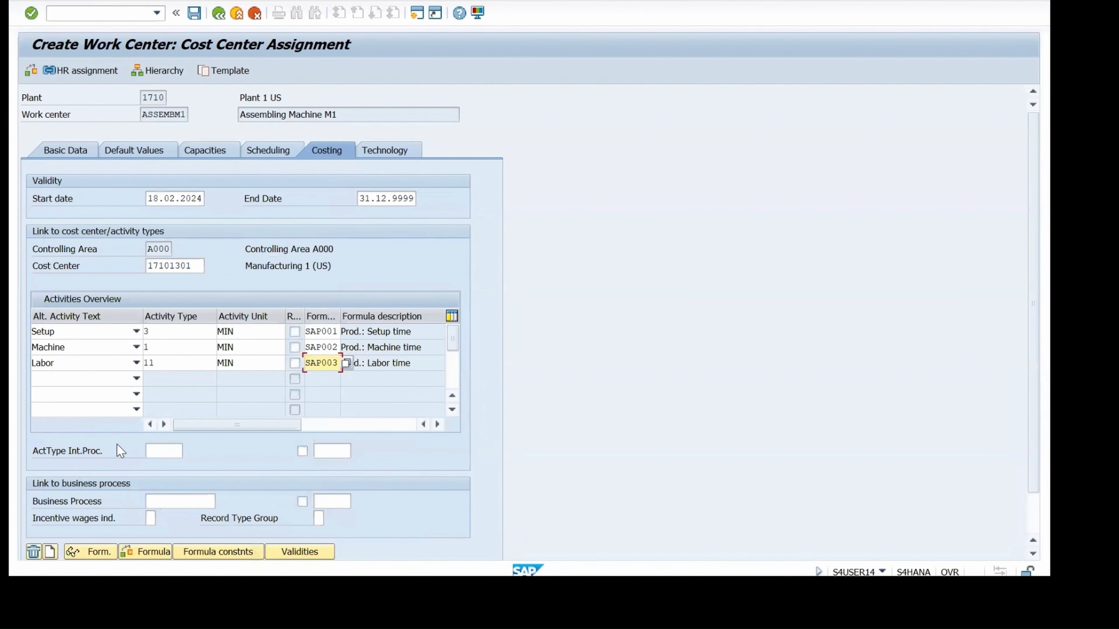
Widen the formula key column in the activities overview and save the new work center.
click(186, 266)
click(179, 333)
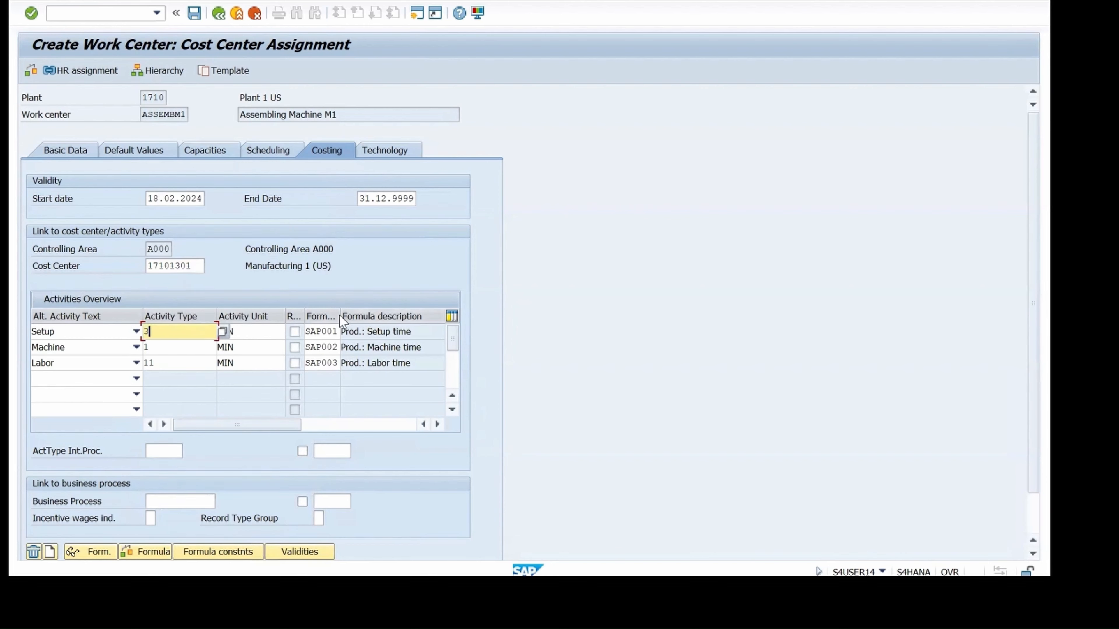
drag(340, 314, 357, 315)
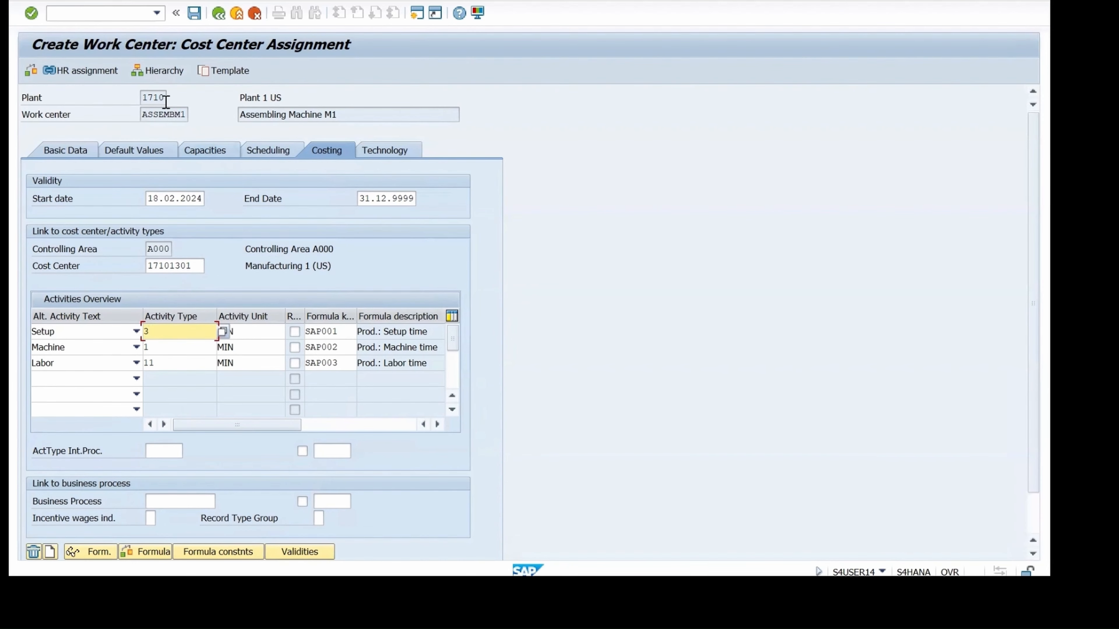
click(193, 14)
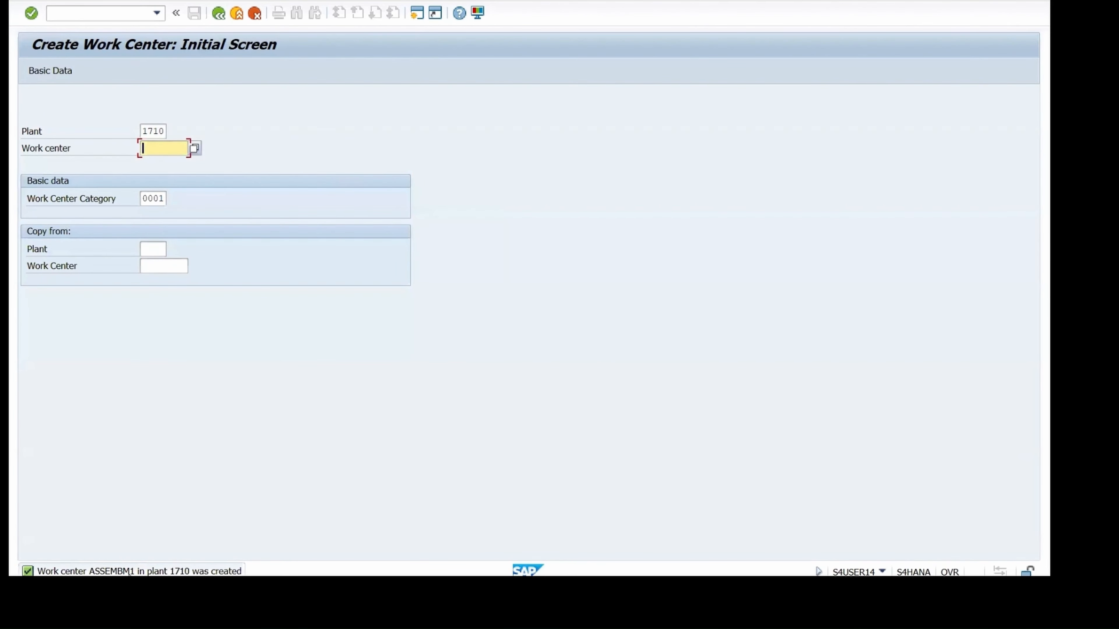
Start transaction CA01 to create a routing for material FG5 in plant 1710 and go to its header details.
click(99, 10)
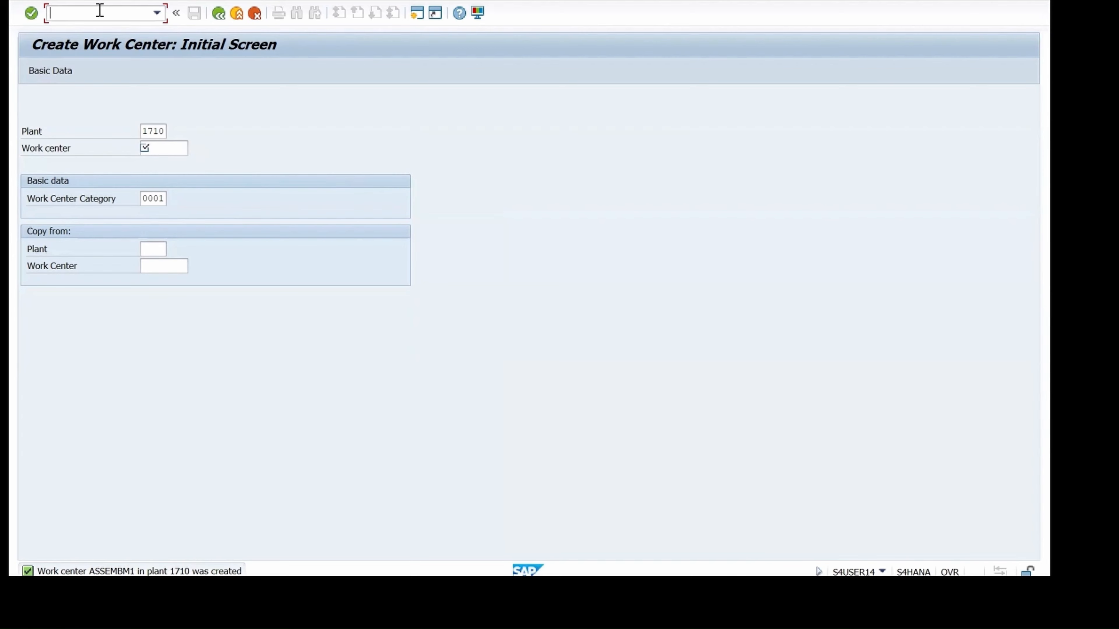
text(/n ca01)
key(Return)
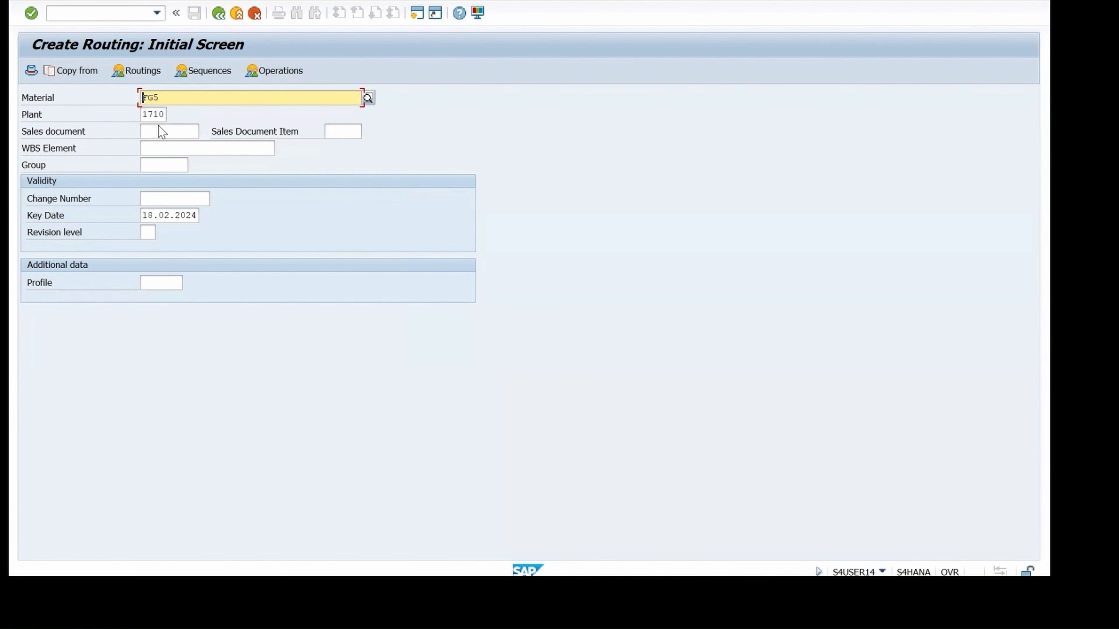
key(Return)
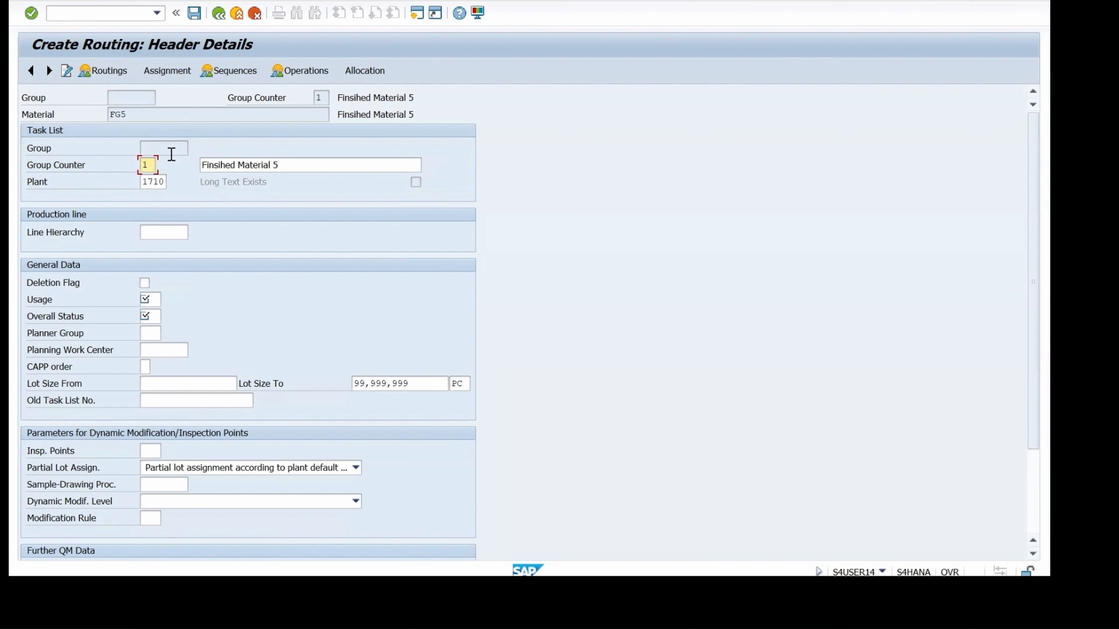
Set the routing's usage to 1 (Production) and its overall status to 4 (Released (general)).
click(150, 298)
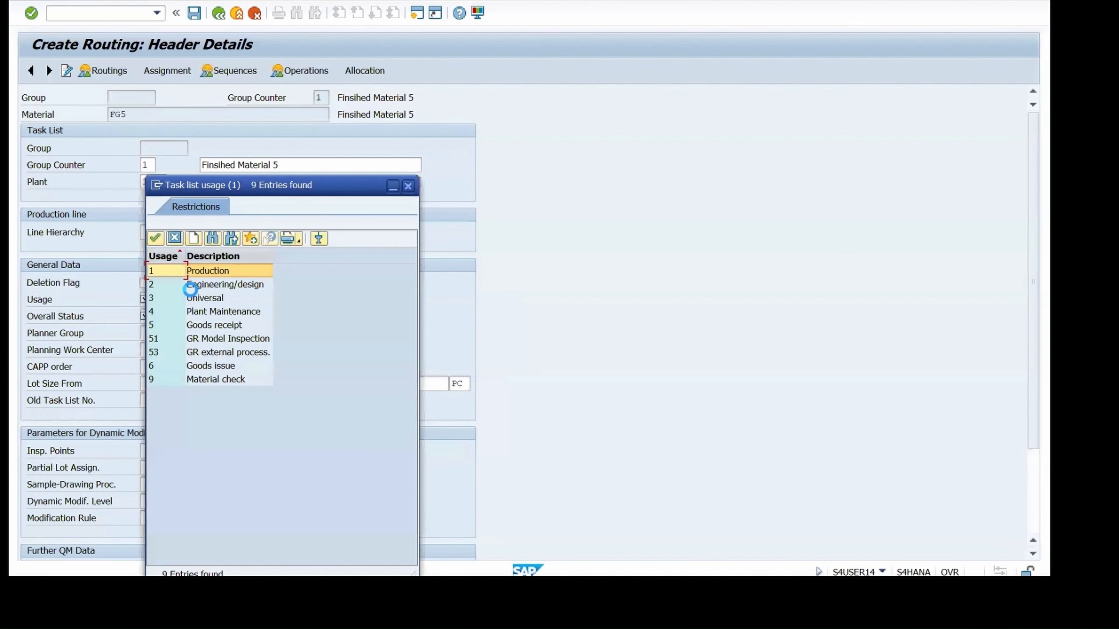
double_click(168, 270)
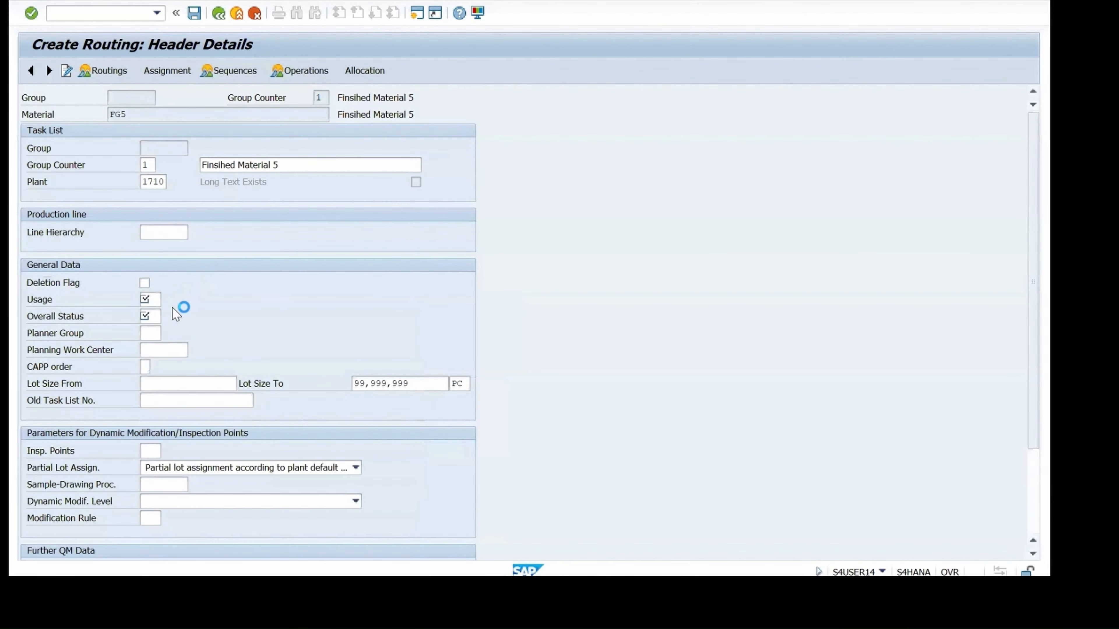
click(164, 316)
click(168, 315)
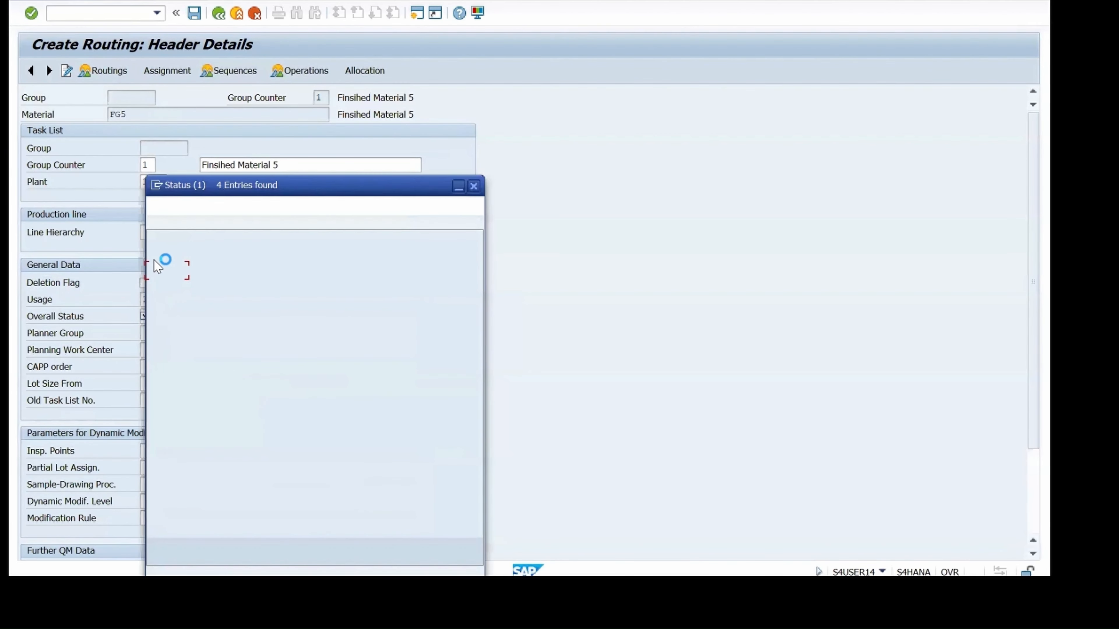
click(164, 312)
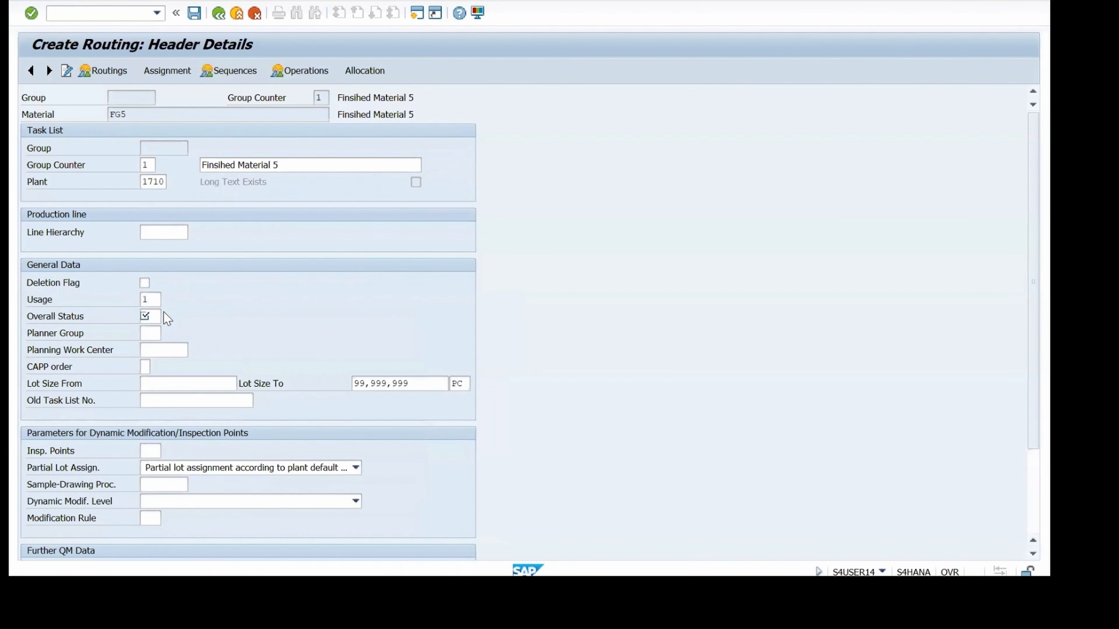
click(154, 296)
click(156, 314)
Set the routing's starting lot size to 1 and confirm the header data.
click(196, 383)
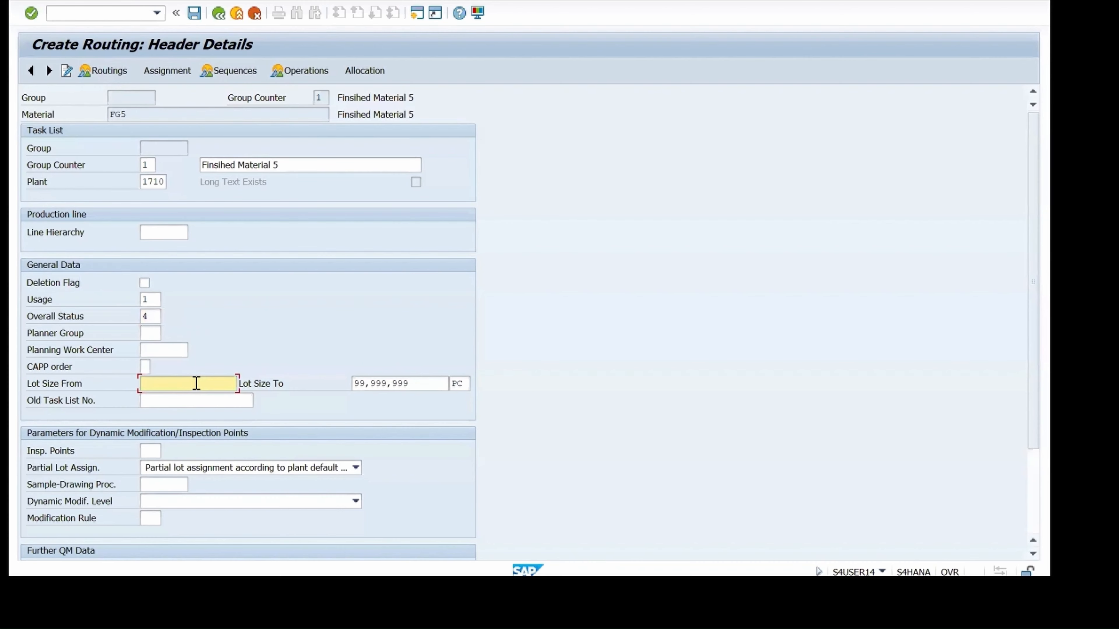
text(1)
key(Return)
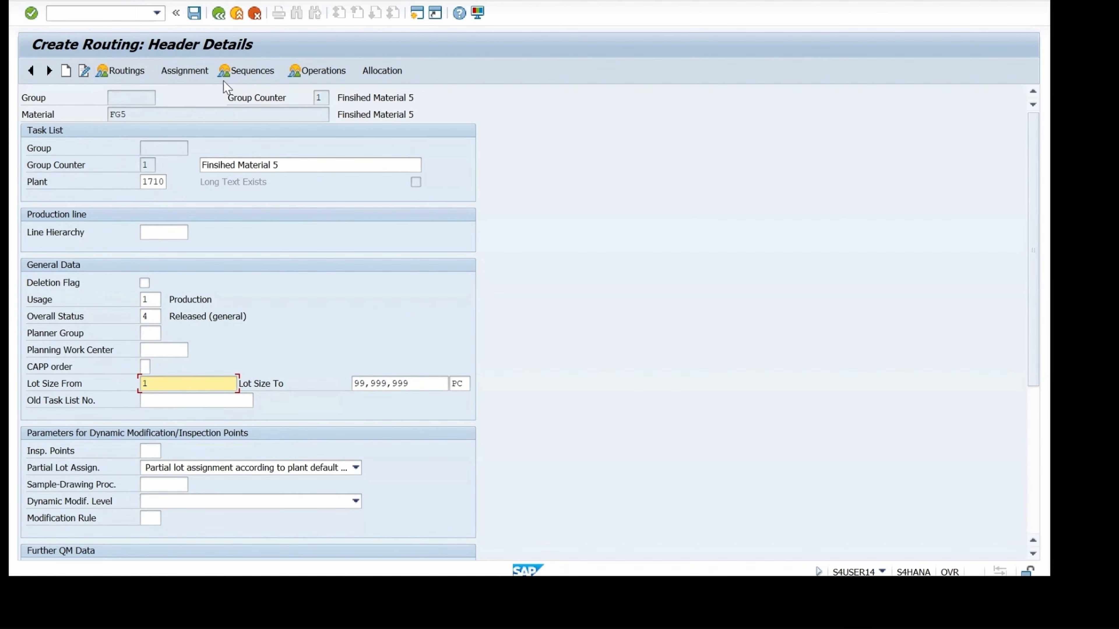
Open the routing's operation overview and enter work center ASSEBM1 for operation 0010.
click(304, 70)
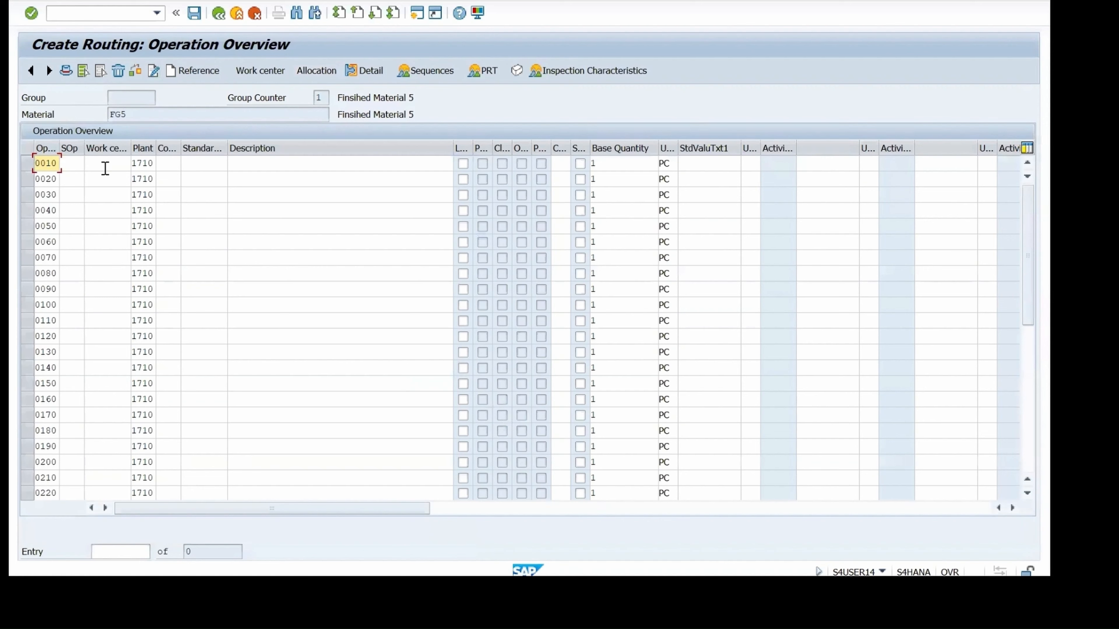
click(106, 166)
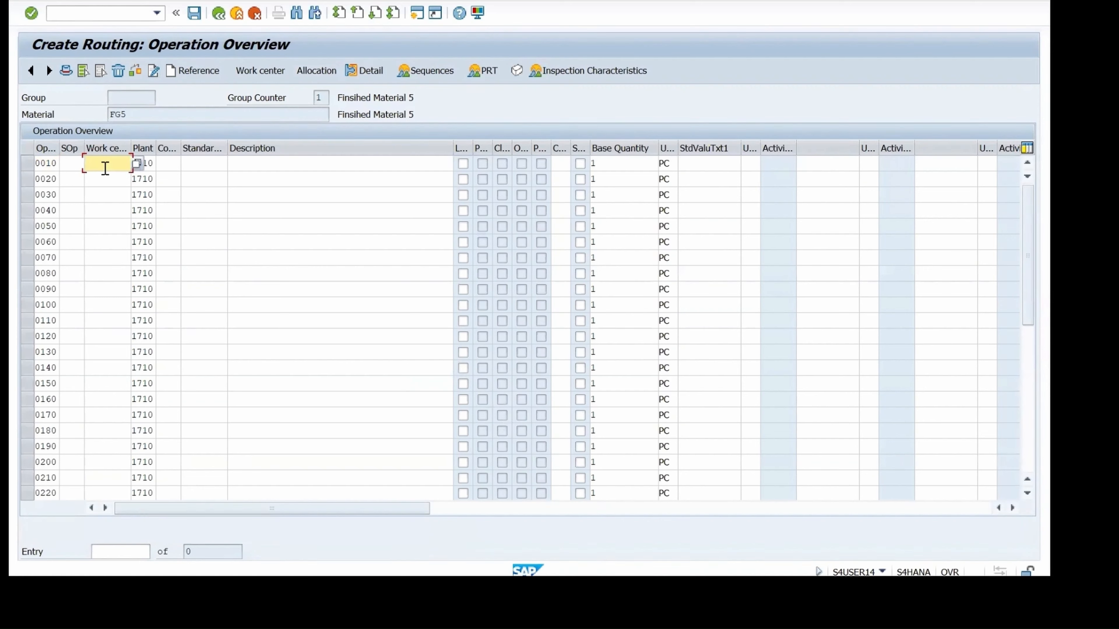
text(assebm1)
key(Return)
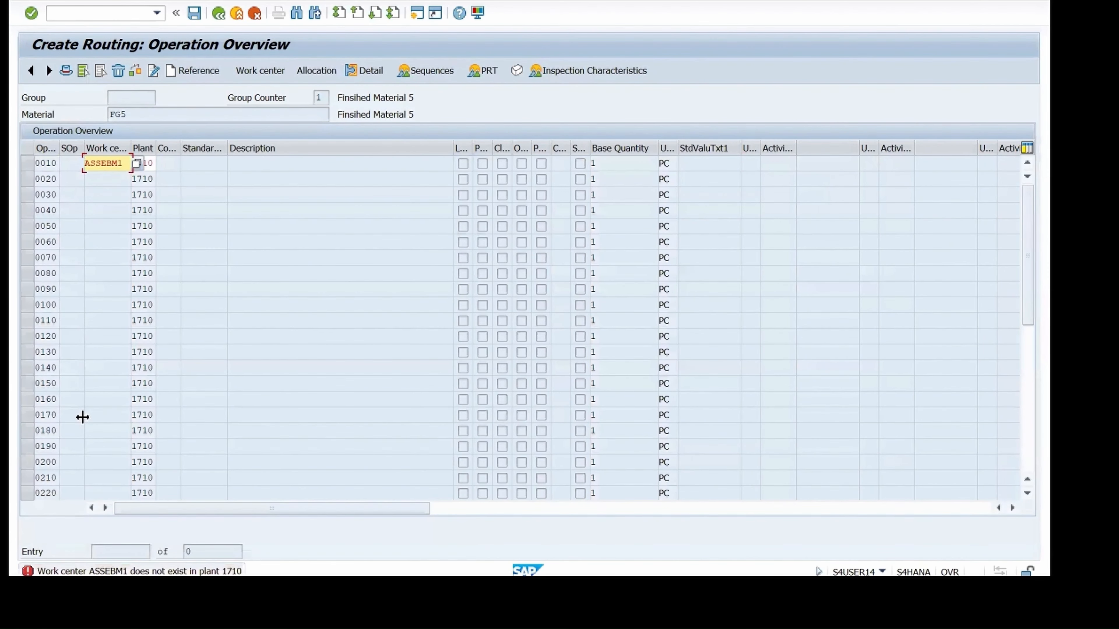
Correct the work center of operation 0010 to ASSEMBM1.
click(121, 165)
key(BackSpace)
key(BackSpace)
key(BackSpace)
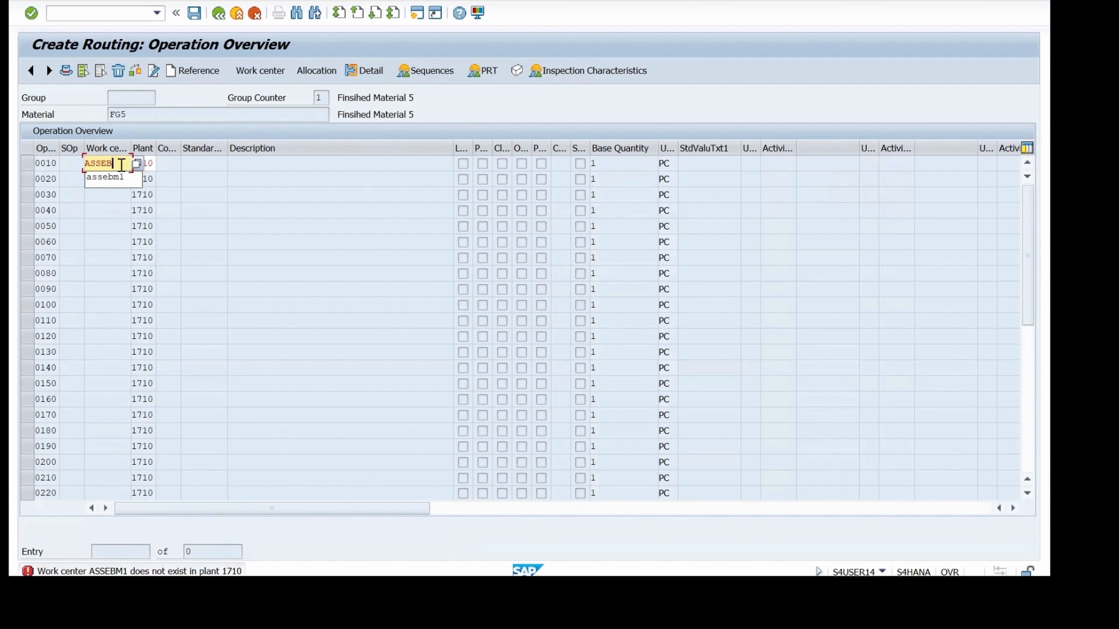
text(m)
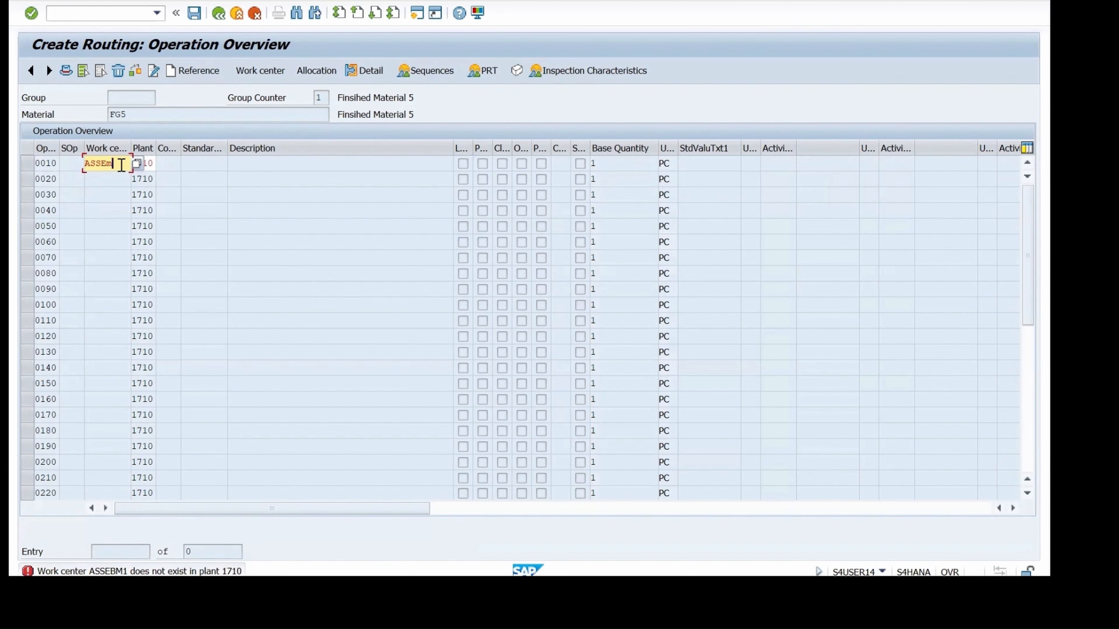
text(bm1)
key(Return)
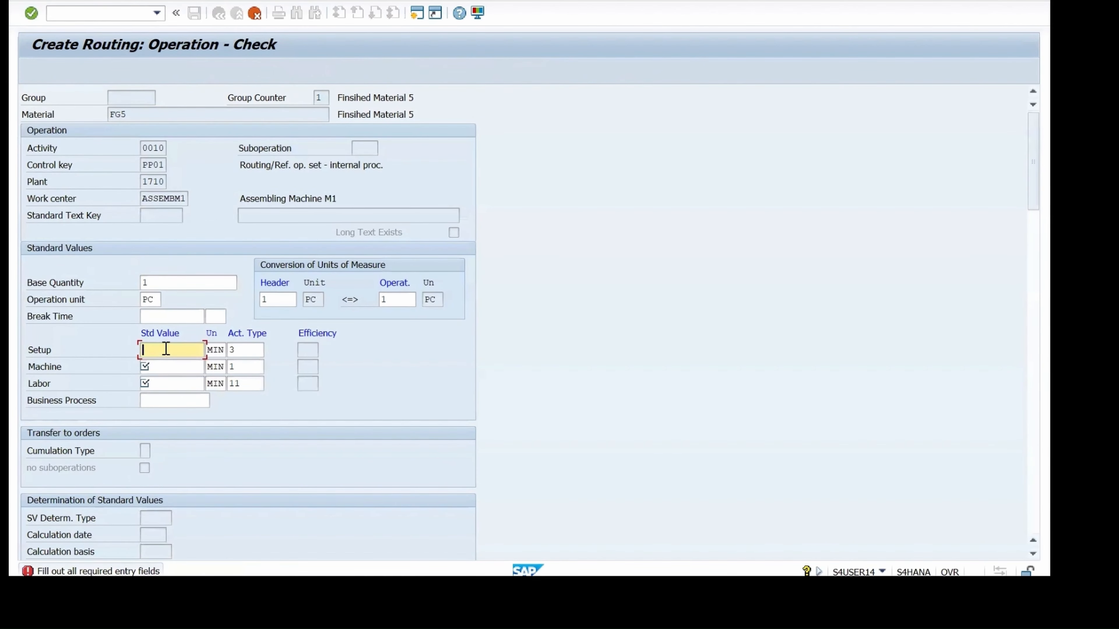
Enter operation 0010's standard values: setup 30 MIN, machine 60 MIN and labor 60 MIN.
click(166, 349)
click(162, 352)
text(30)
click(162, 371)
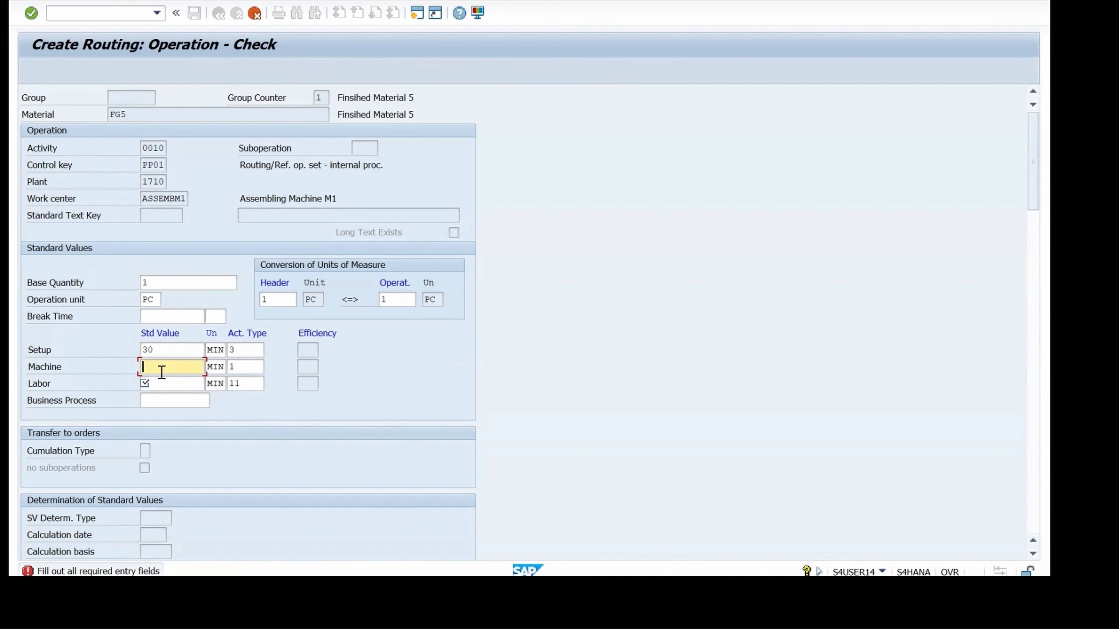
text(60)
click(161, 387)
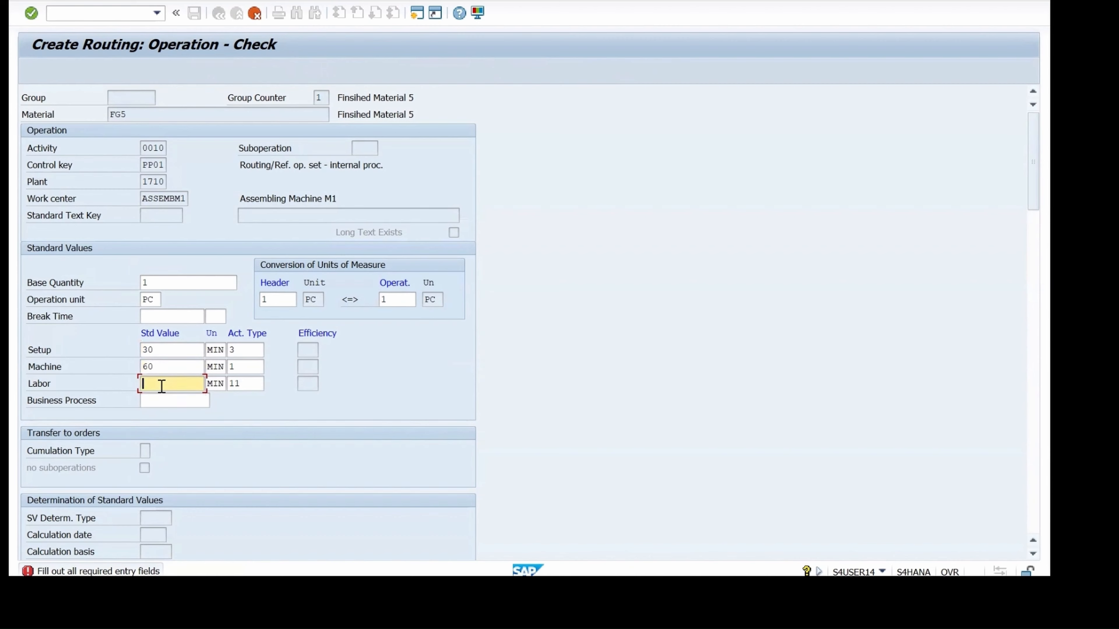
text(60)
key(Return)
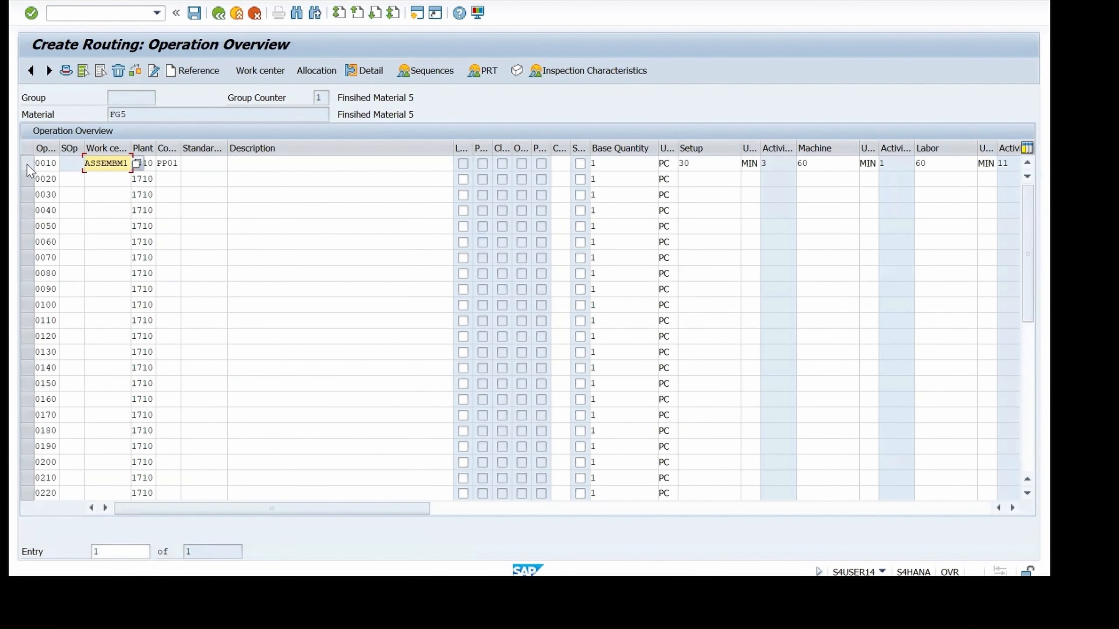
Enter the description Assembling Machine for operation 0010.
click(28, 164)
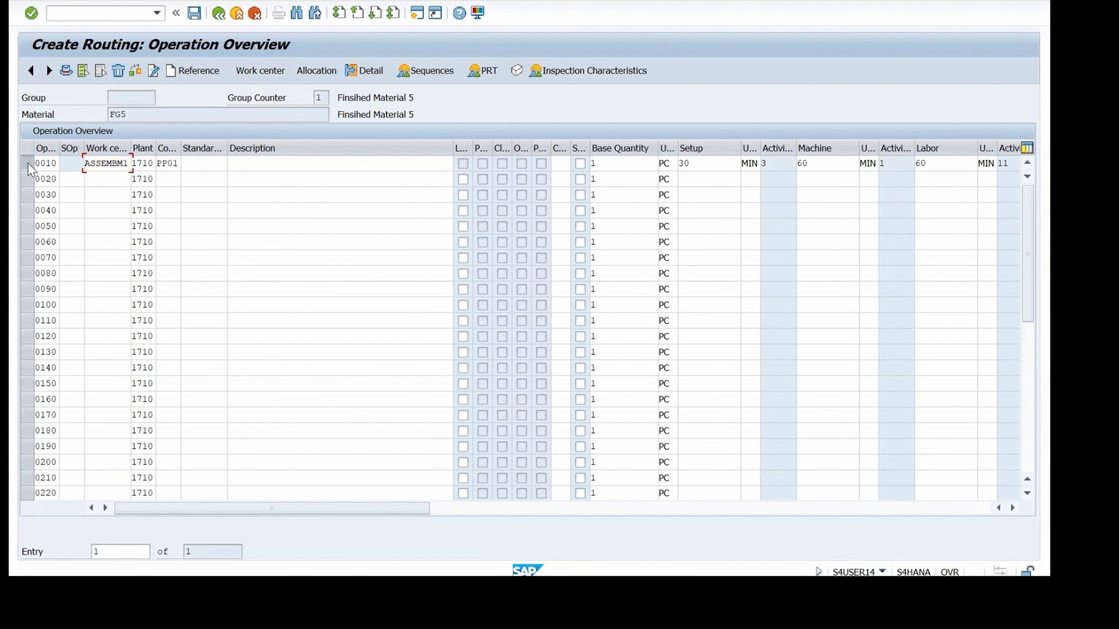
click(239, 163)
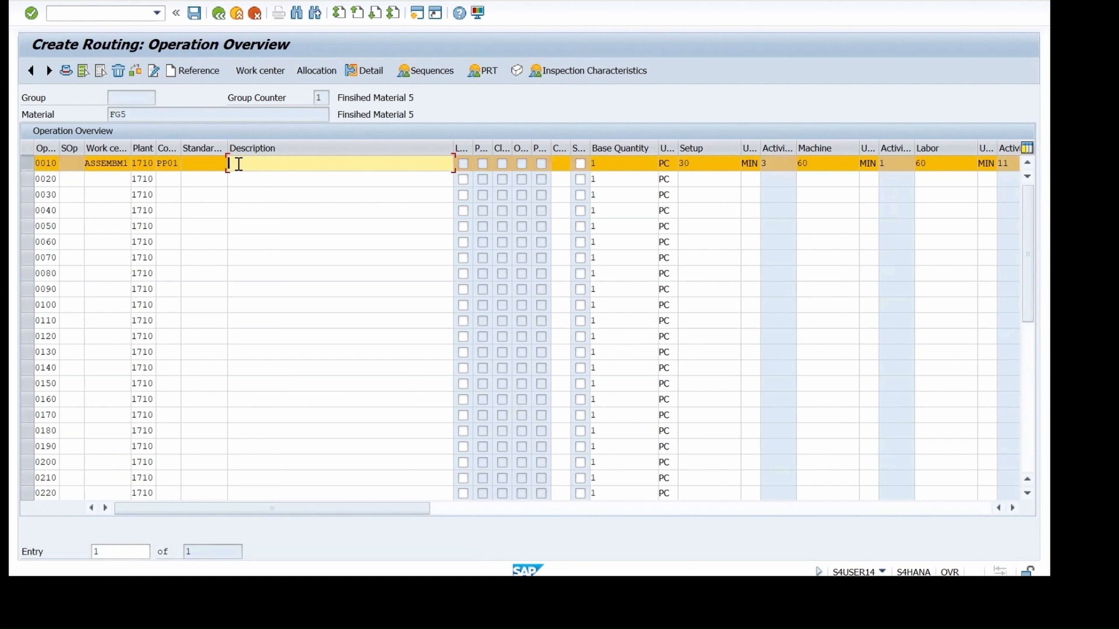
text(Assembling Machine)
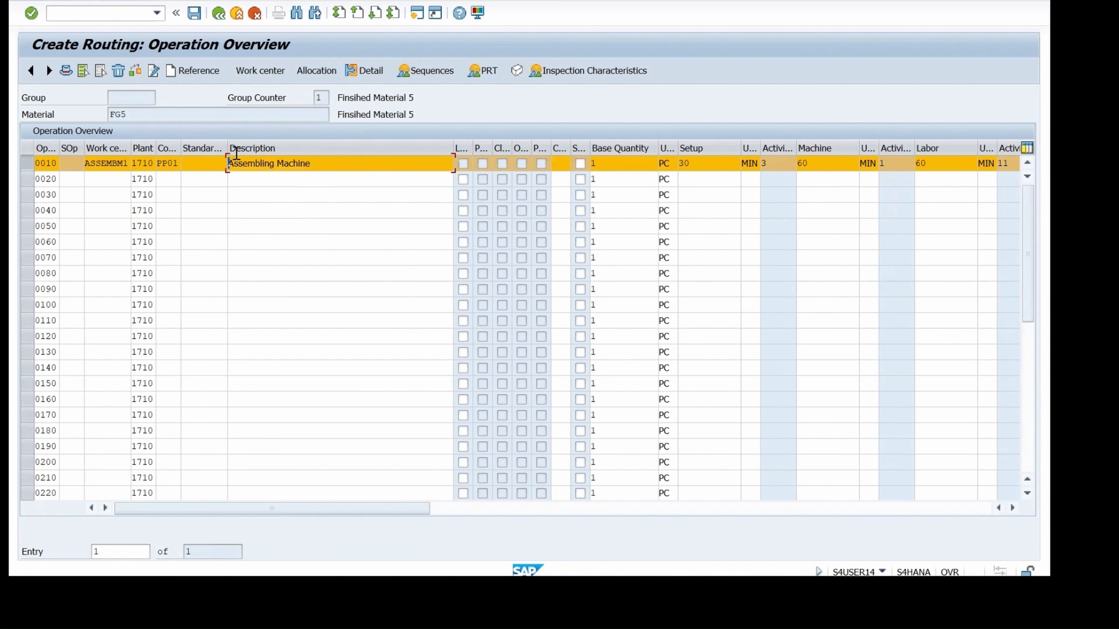
key(Home)
Run the check for operation 0010, return to the header details and save the routing.
click(26, 162)
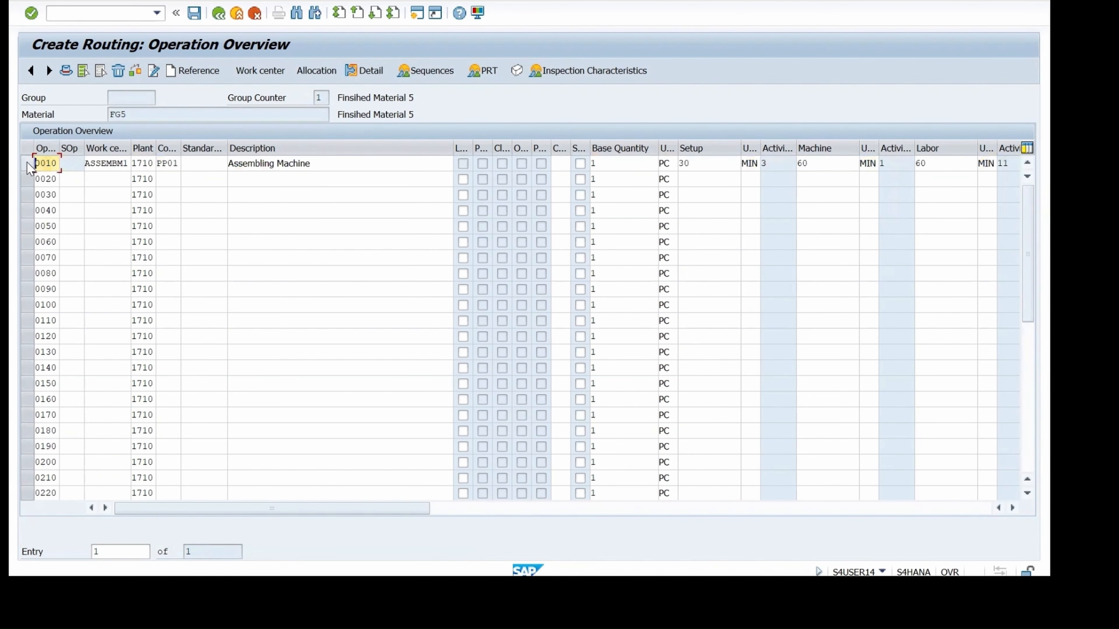
click(27, 161)
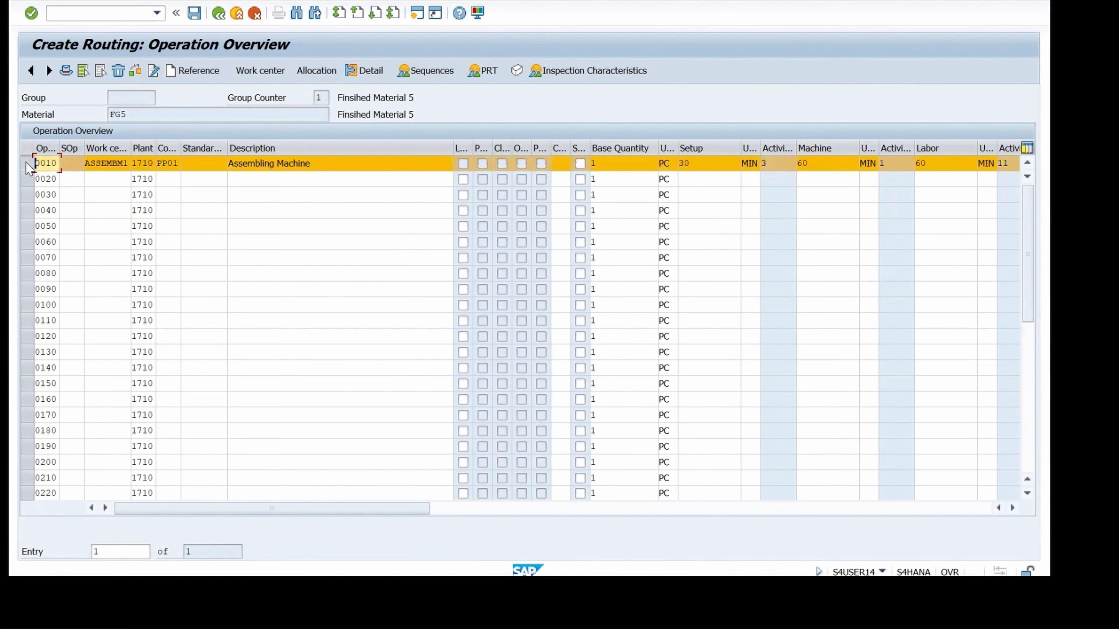
click(133, 71)
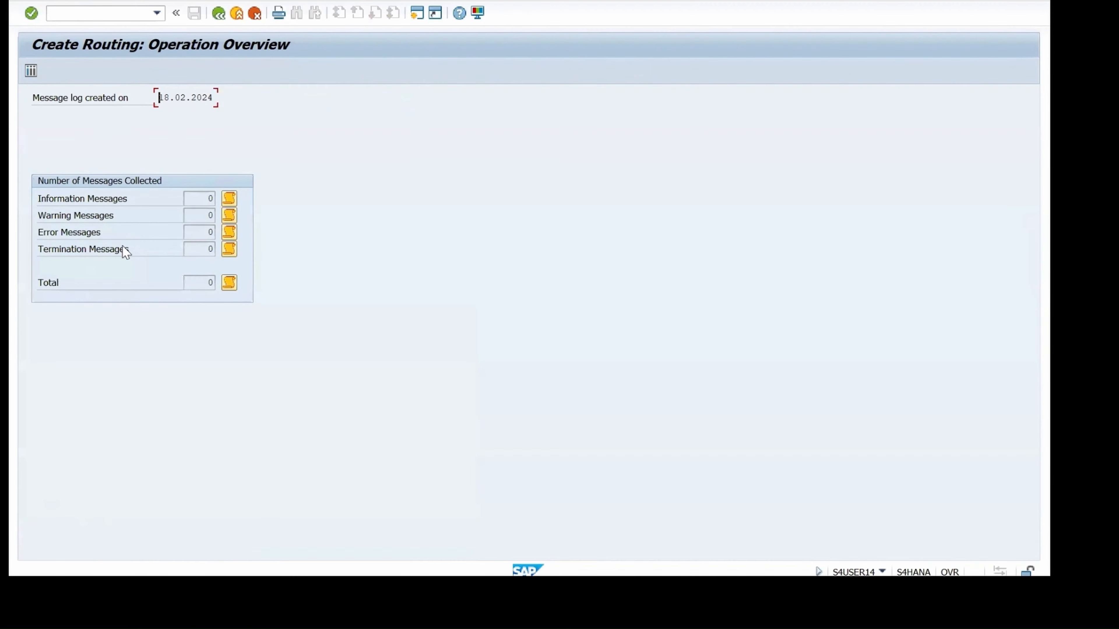
click(218, 13)
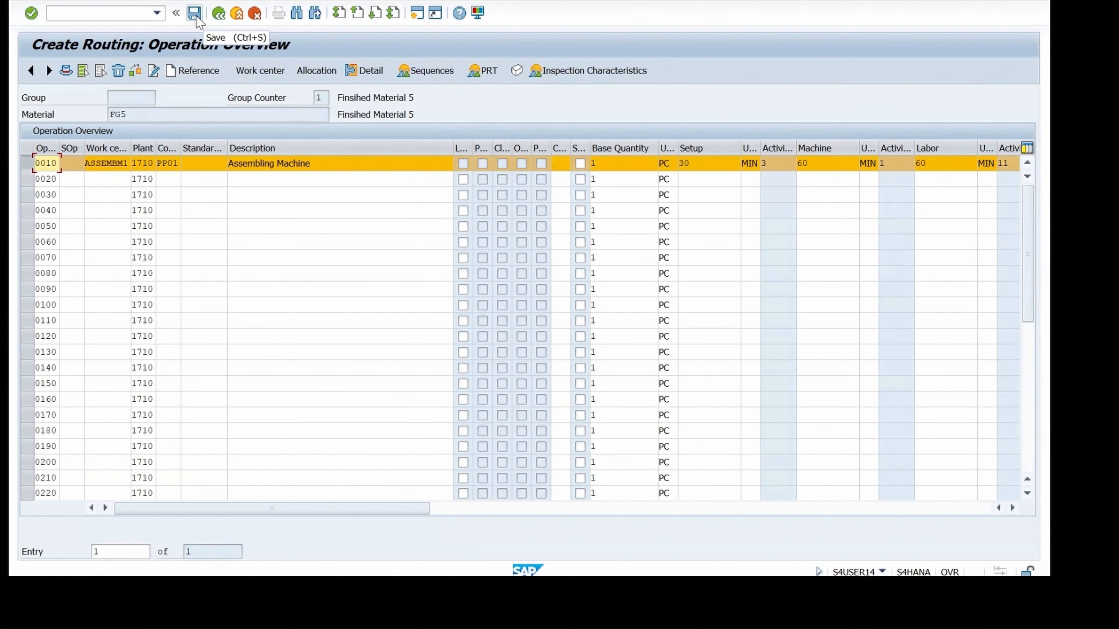
click(67, 71)
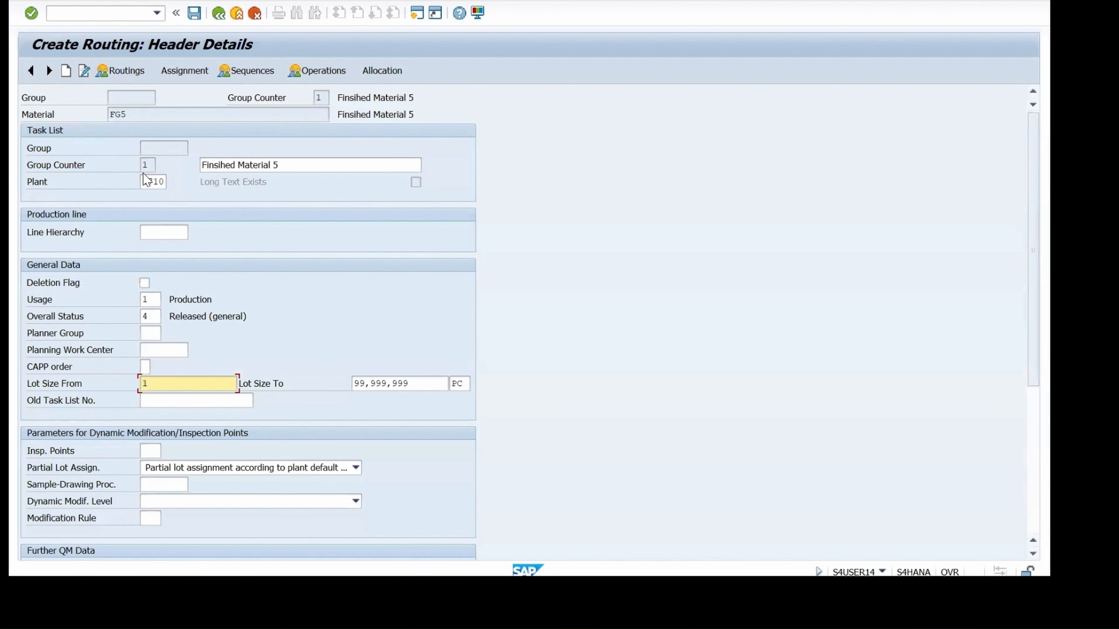
click(193, 13)
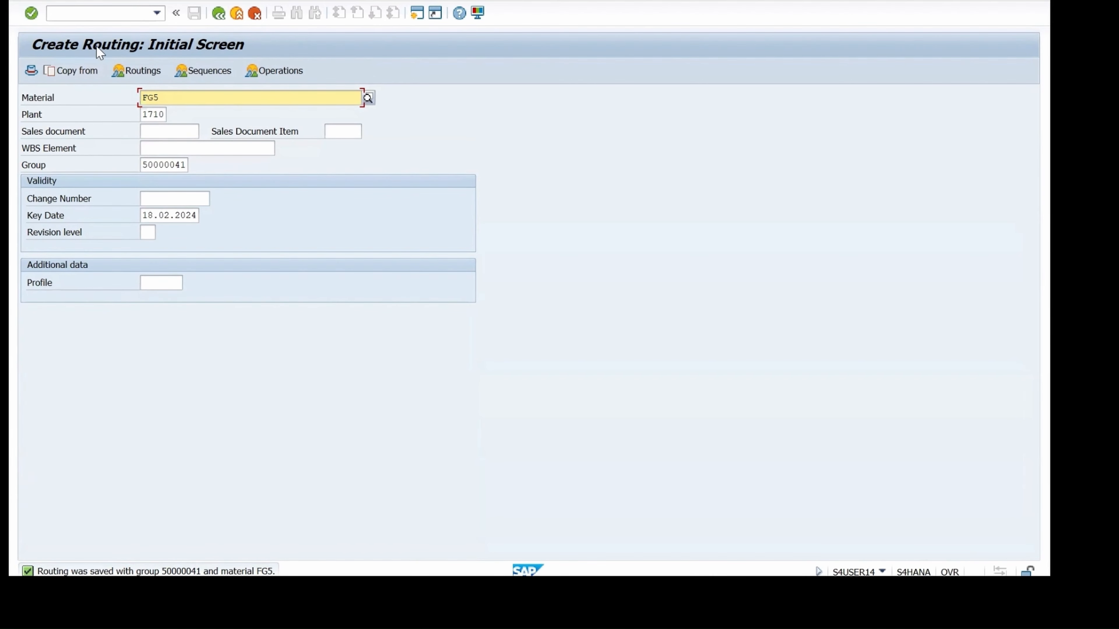
Start transaction MM02 to change material FG5 and accept the preselected views.
click(95, 18)
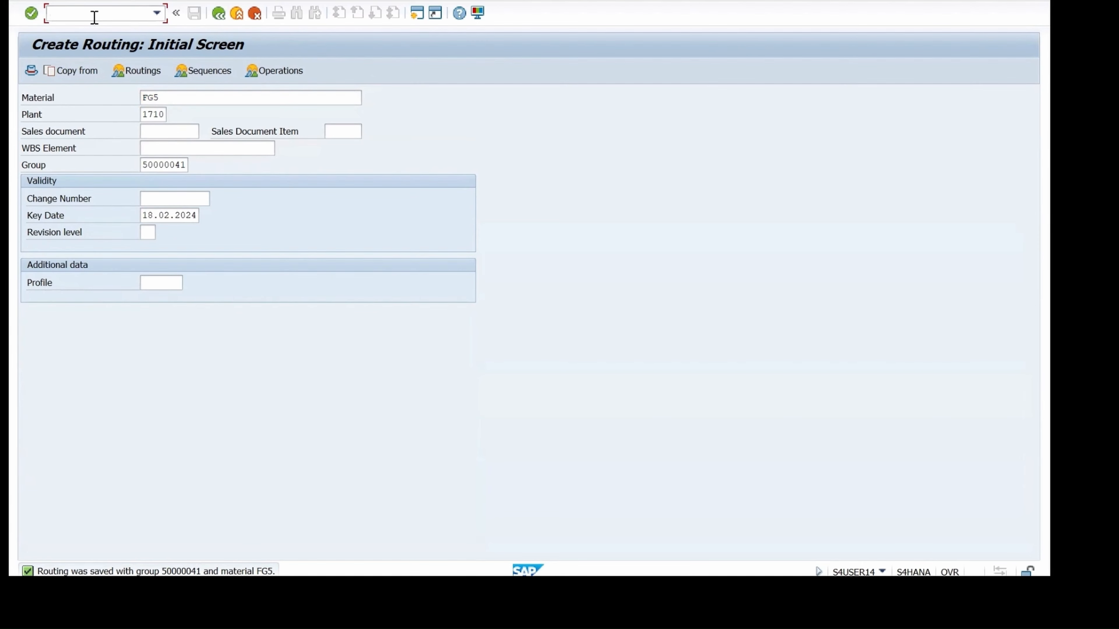
text(/n)
text(mm02)
key(Return)
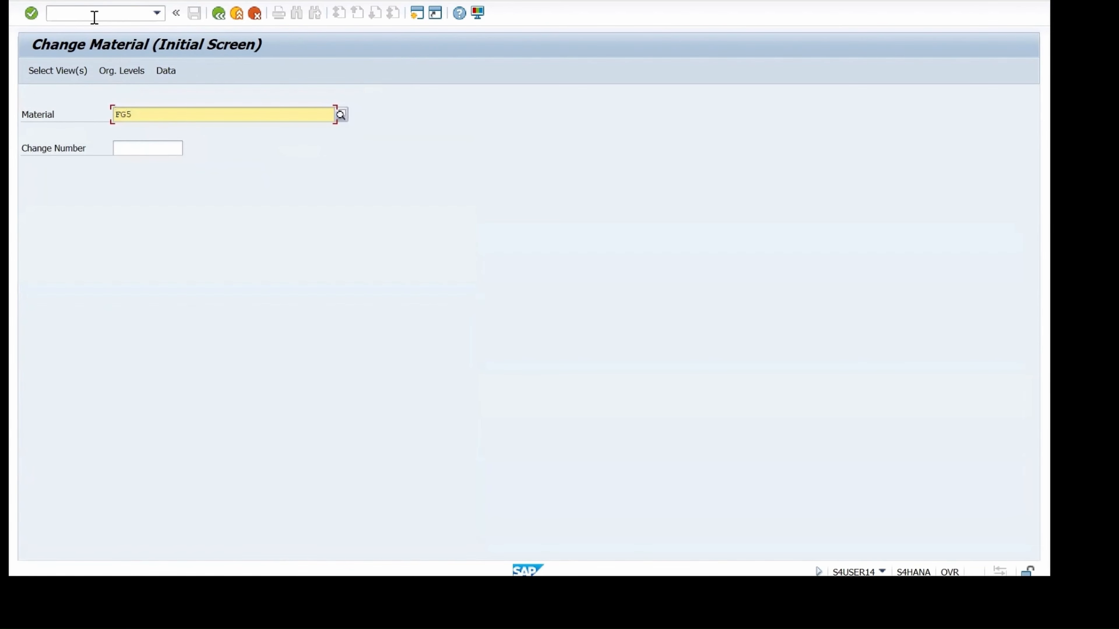
key(Return)
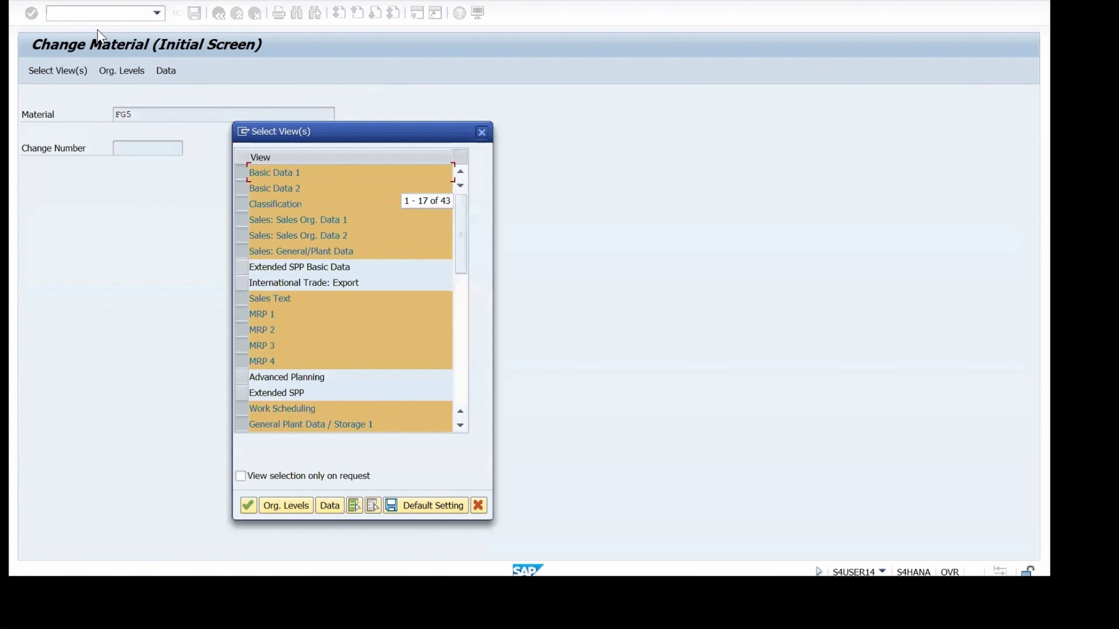
click(249, 502)
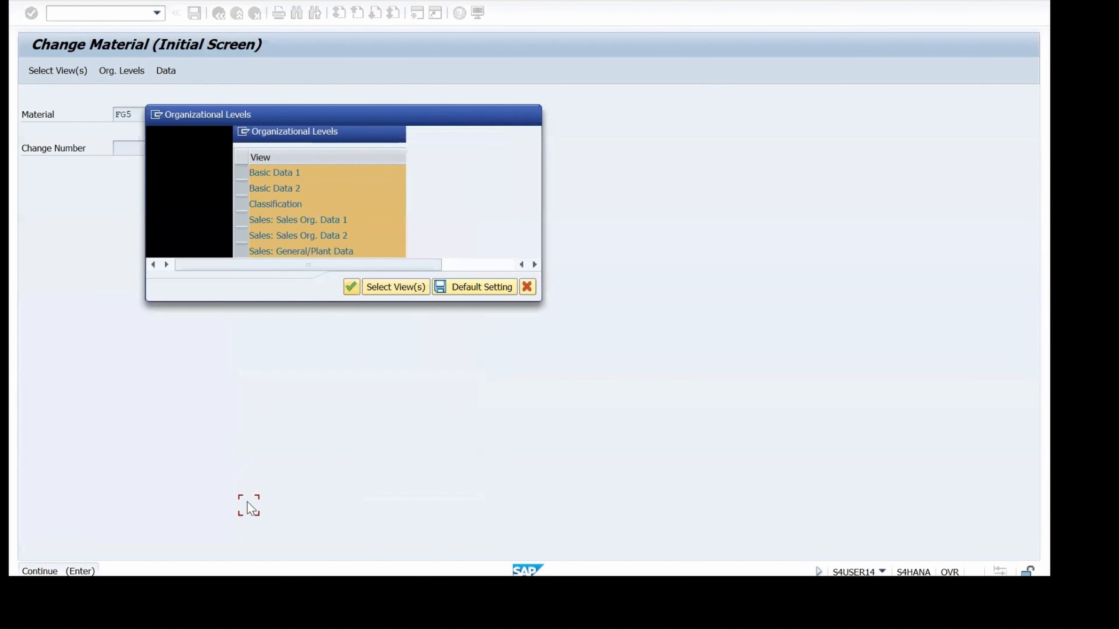
Set the storage location to 171A in the organizational levels and open the material master.
click(351, 287)
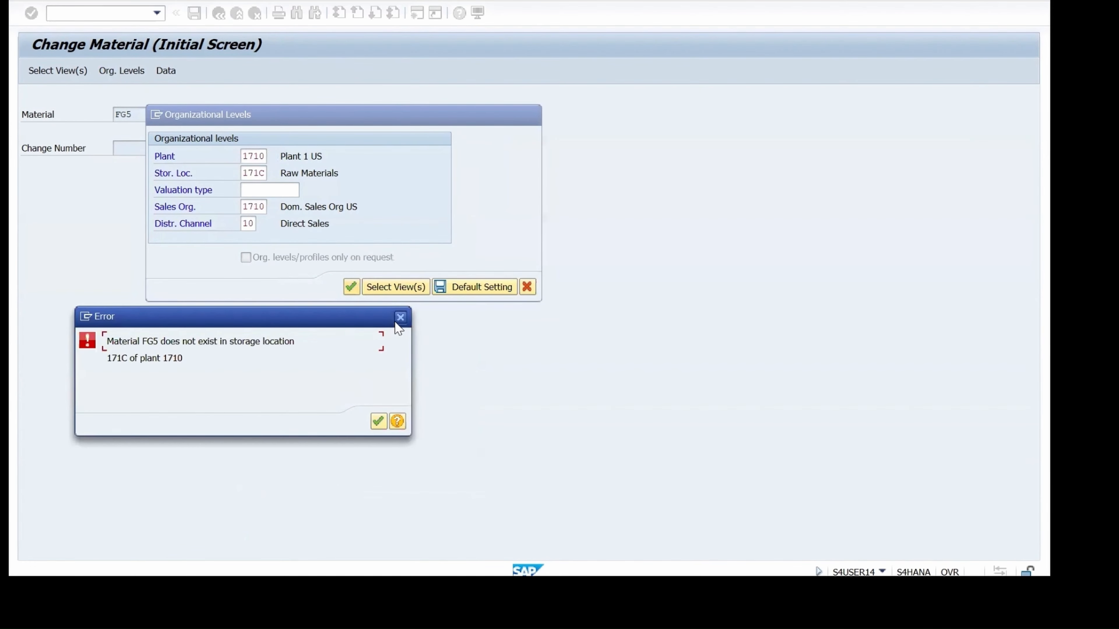
click(400, 317)
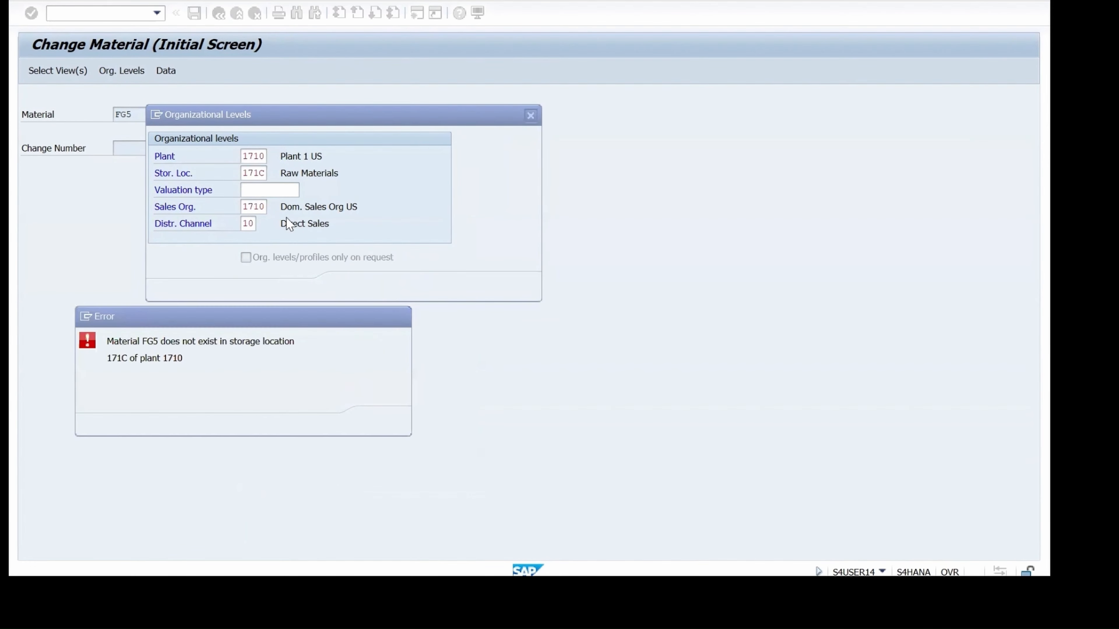
click(266, 172)
key(BackSpace)
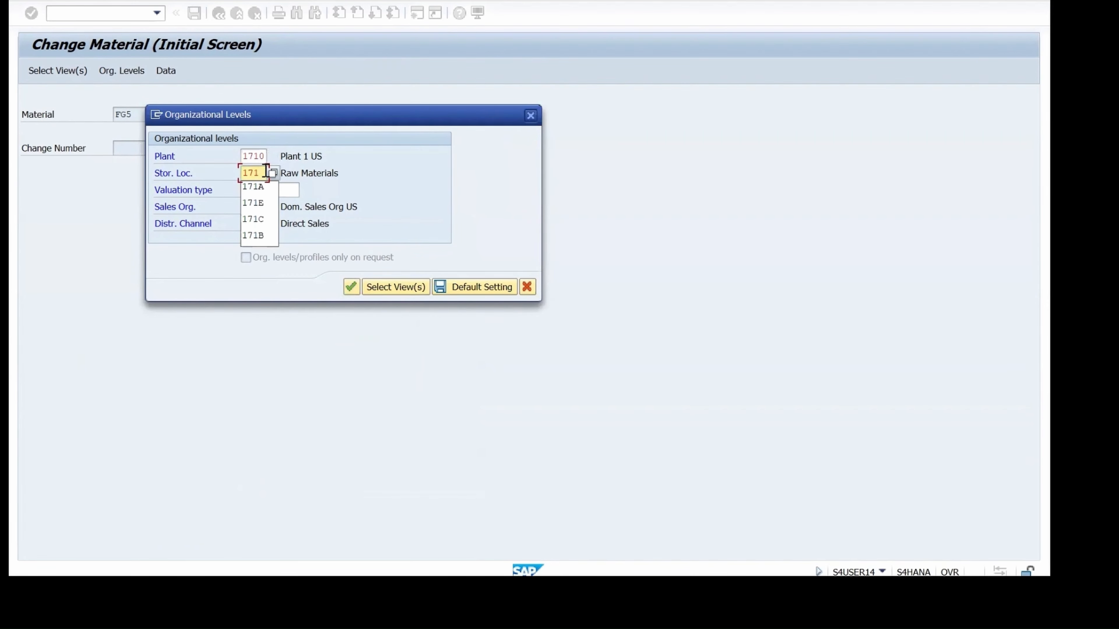
text(A)
click(265, 191)
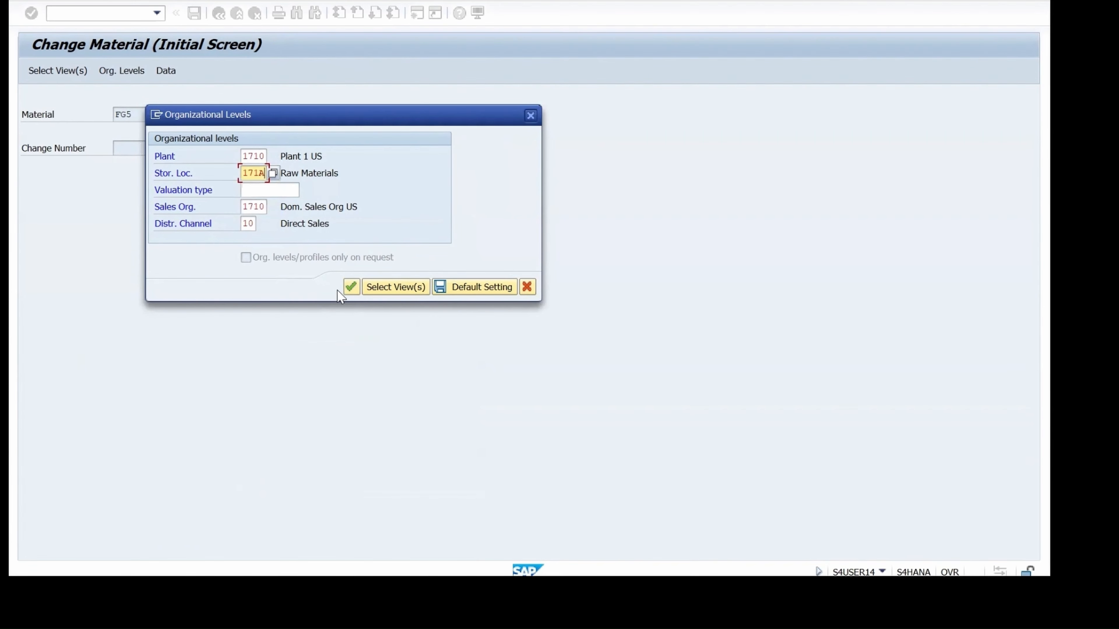
click(351, 286)
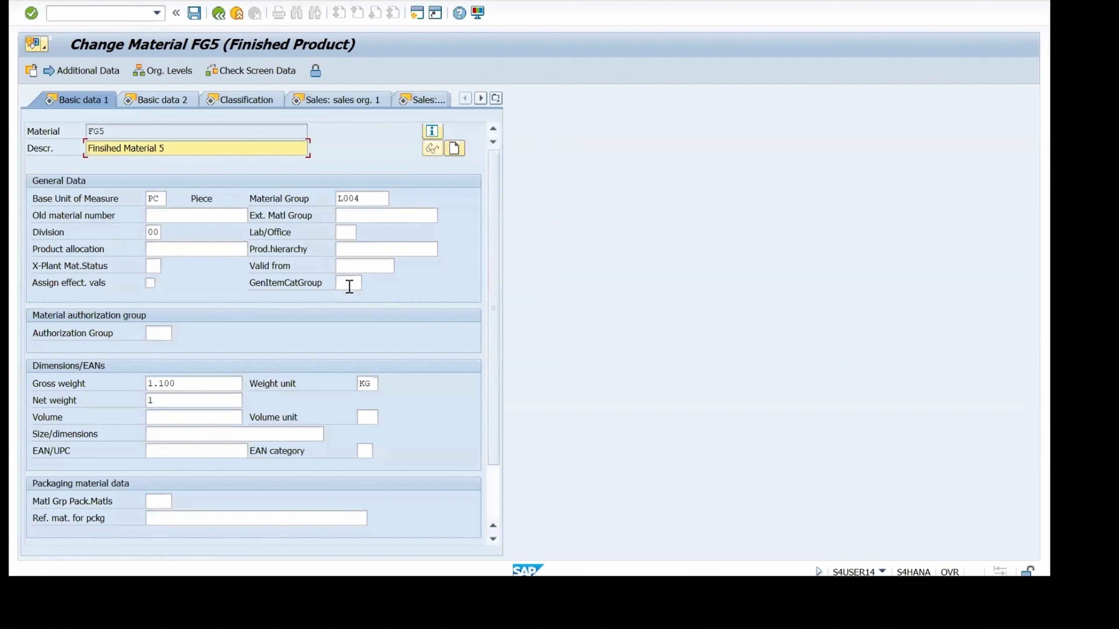
Go to the material's work scheduling view and open its production versions.
click(496, 99)
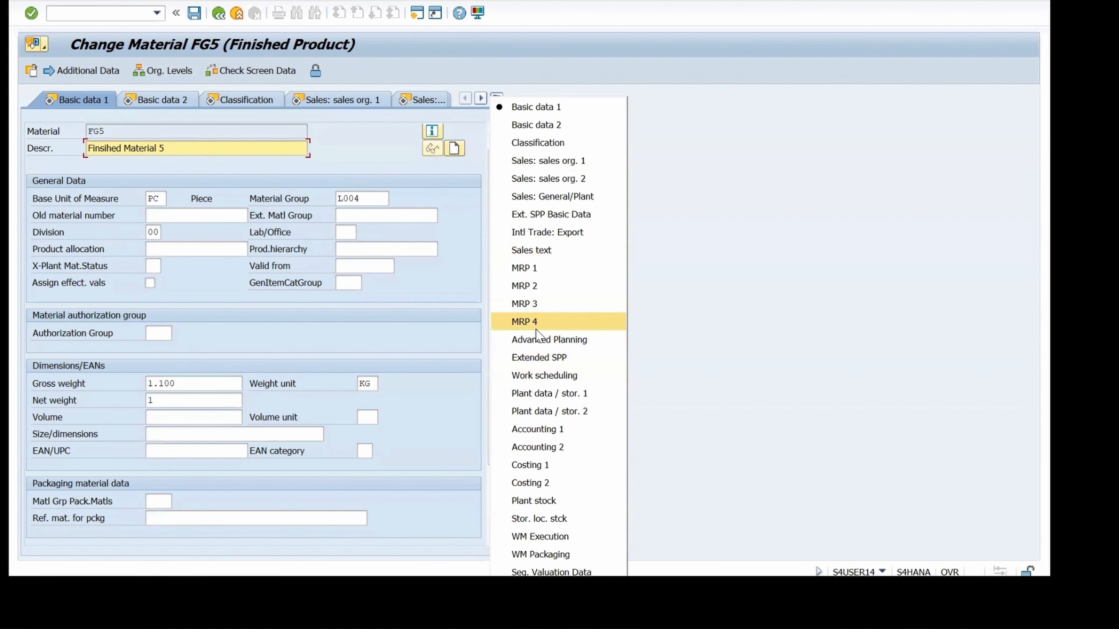
click(537, 378)
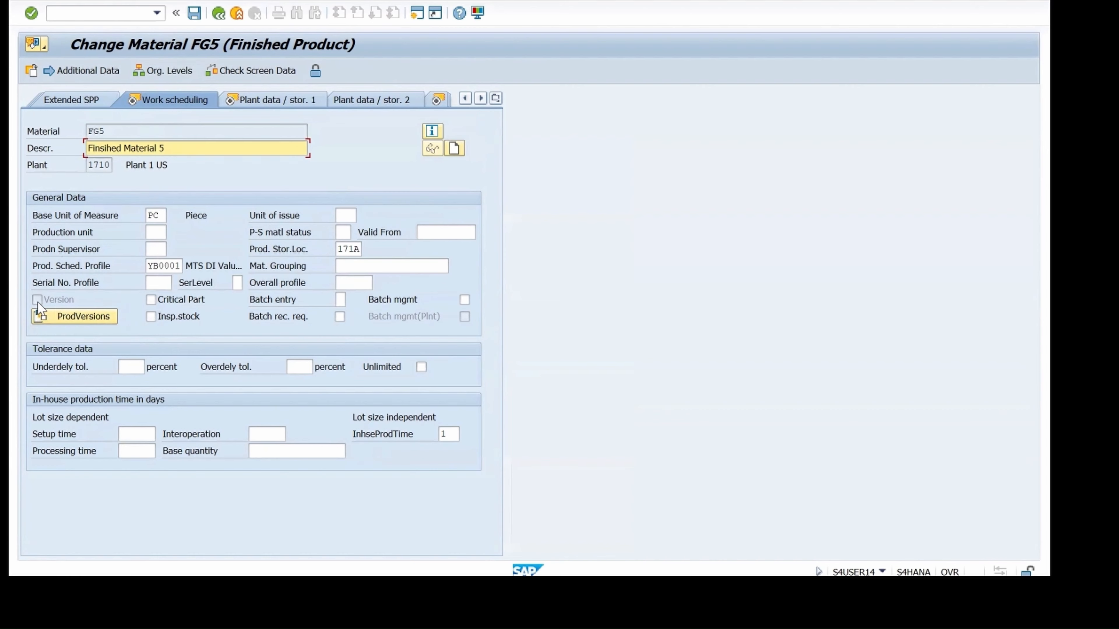
click(99, 313)
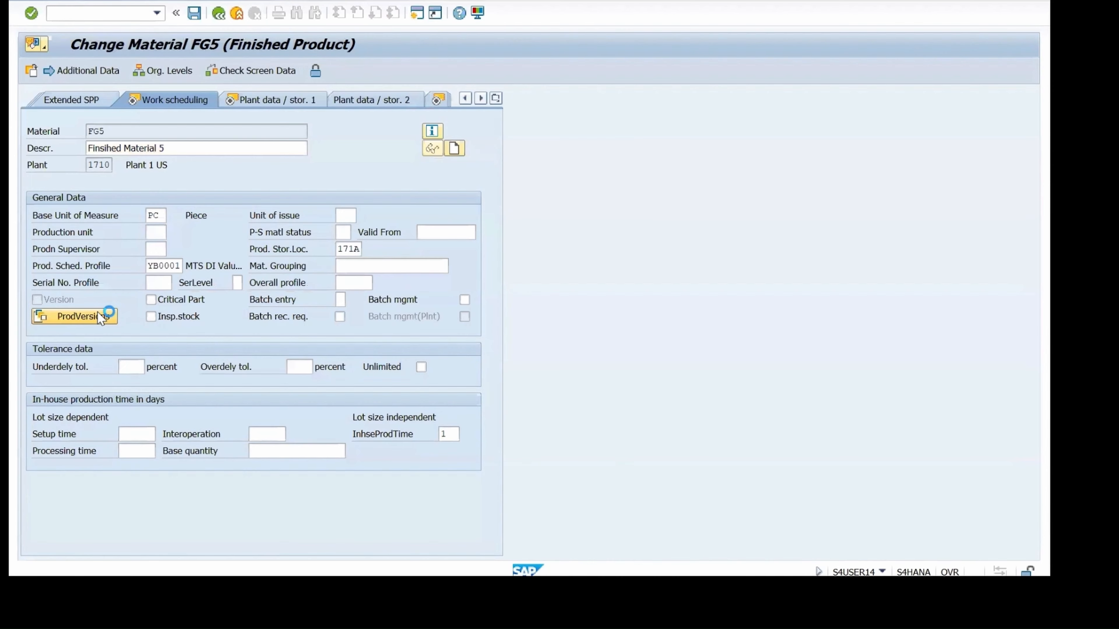
Add production version V001 with the text Version 1 to the overview.
click(47, 190)
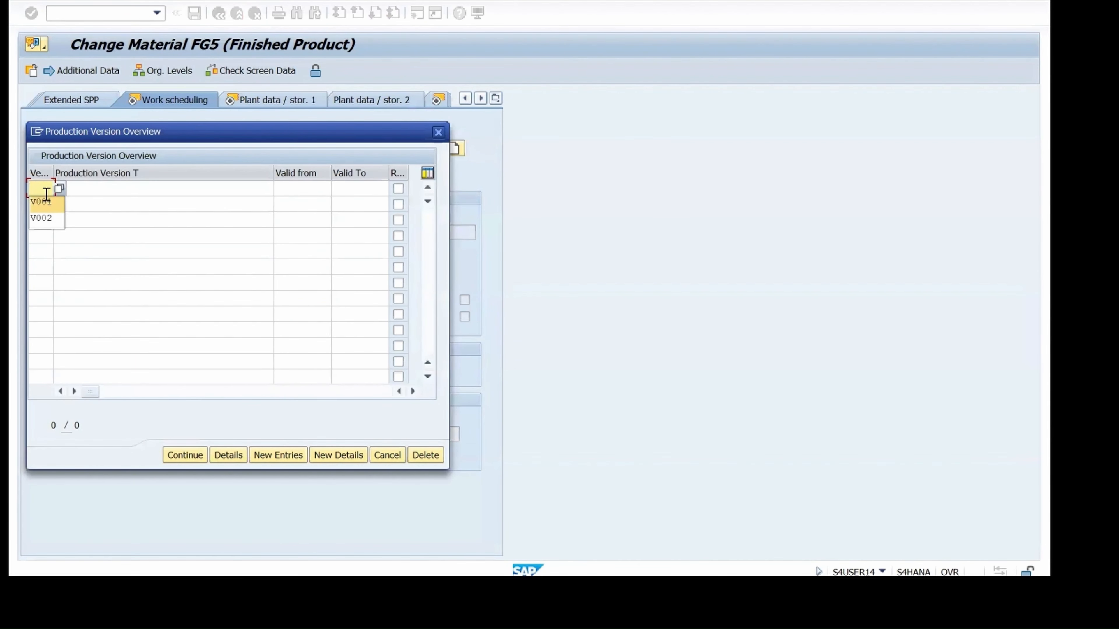
click(46, 194)
click(42, 193)
click(41, 202)
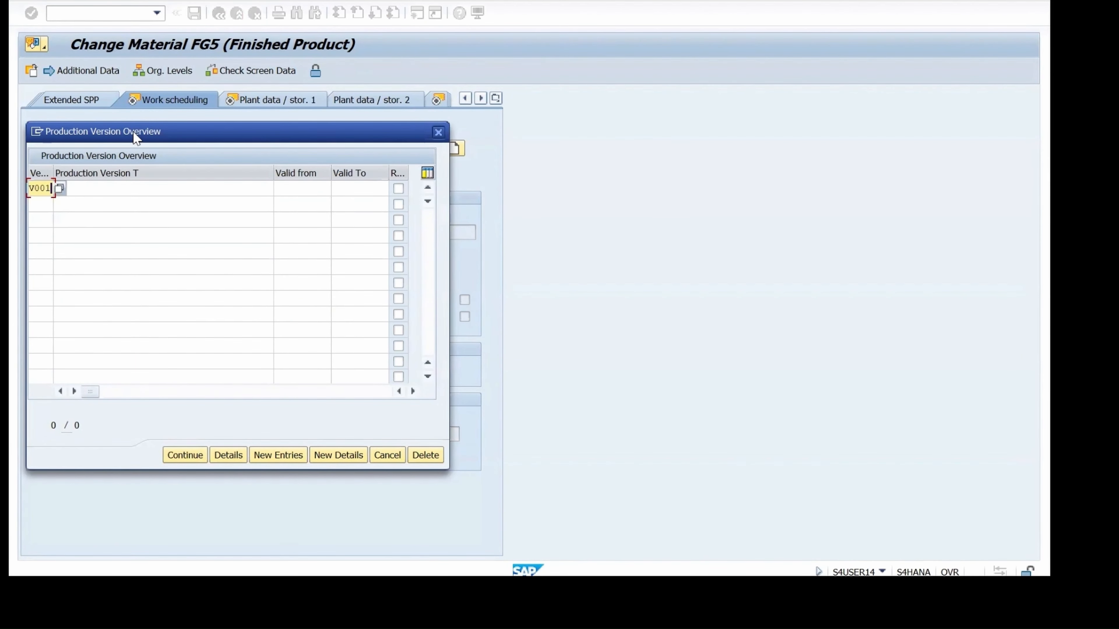
drag(136, 137, 326, 149)
click(298, 203)
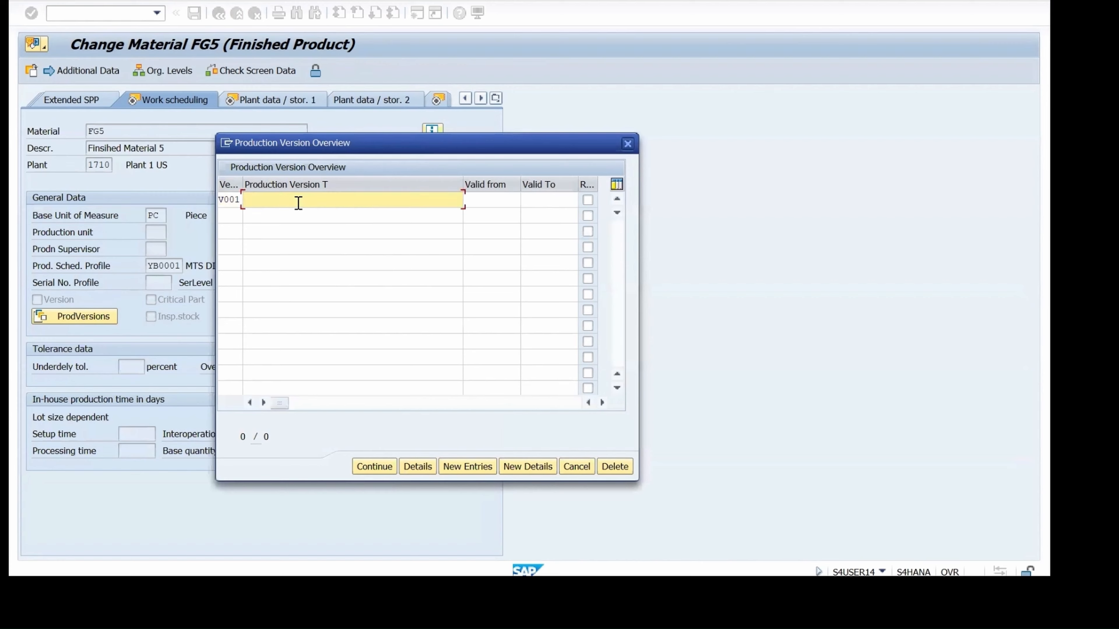
click(297, 204)
click(270, 218)
drag(241, 184, 252, 183)
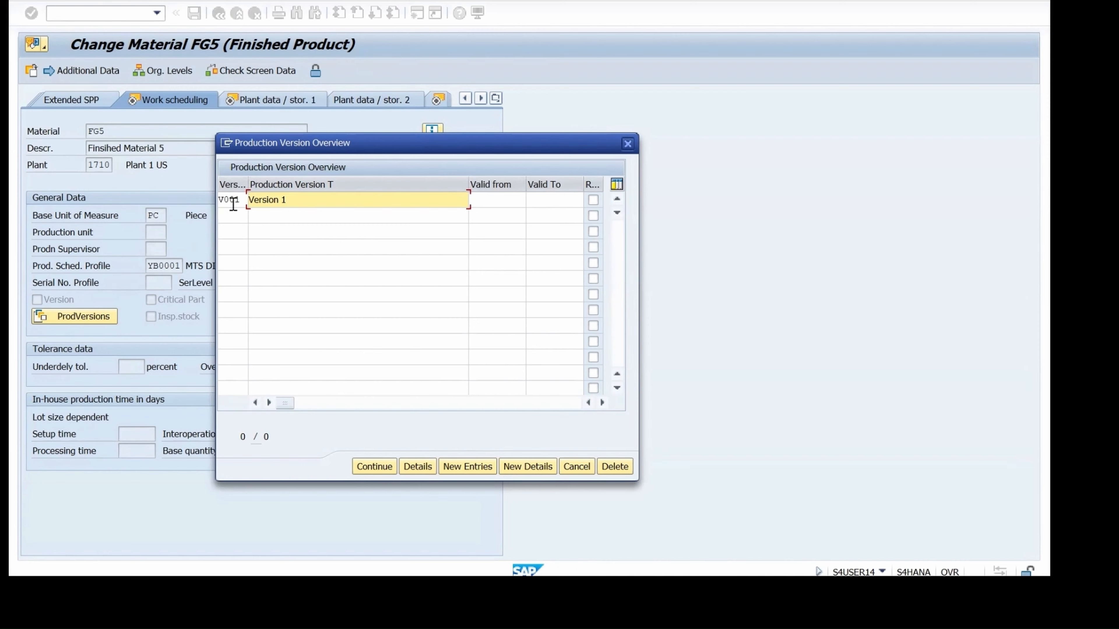
Set production version V001's validity from 18.02.2024 to 31.12.9999 and open its details.
click(506, 201)
click(532, 200)
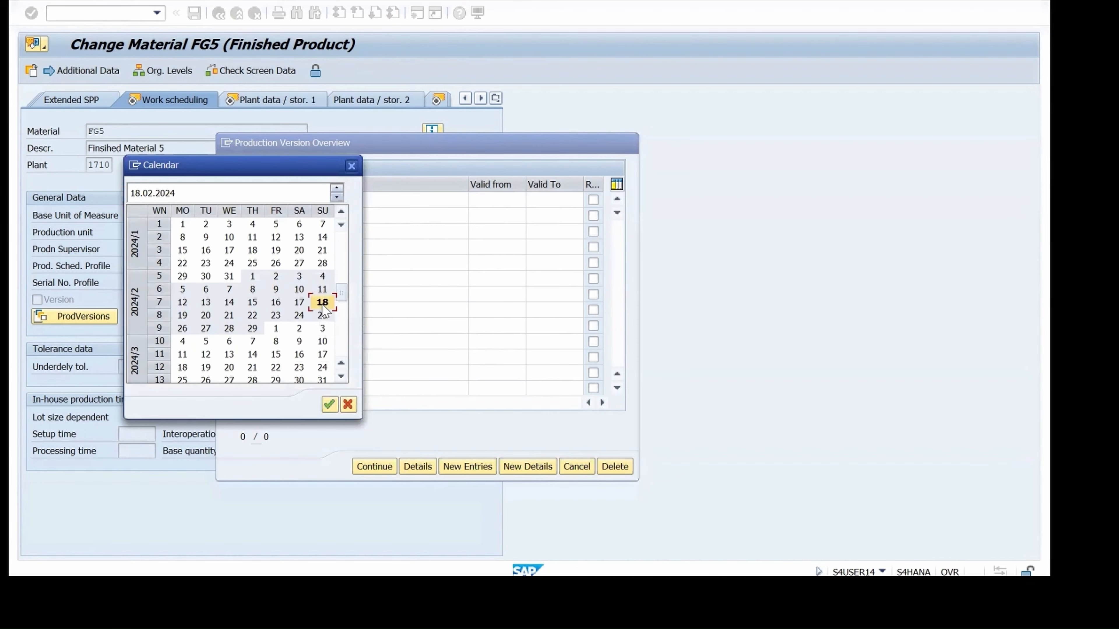
double_click(322, 303)
click(551, 204)
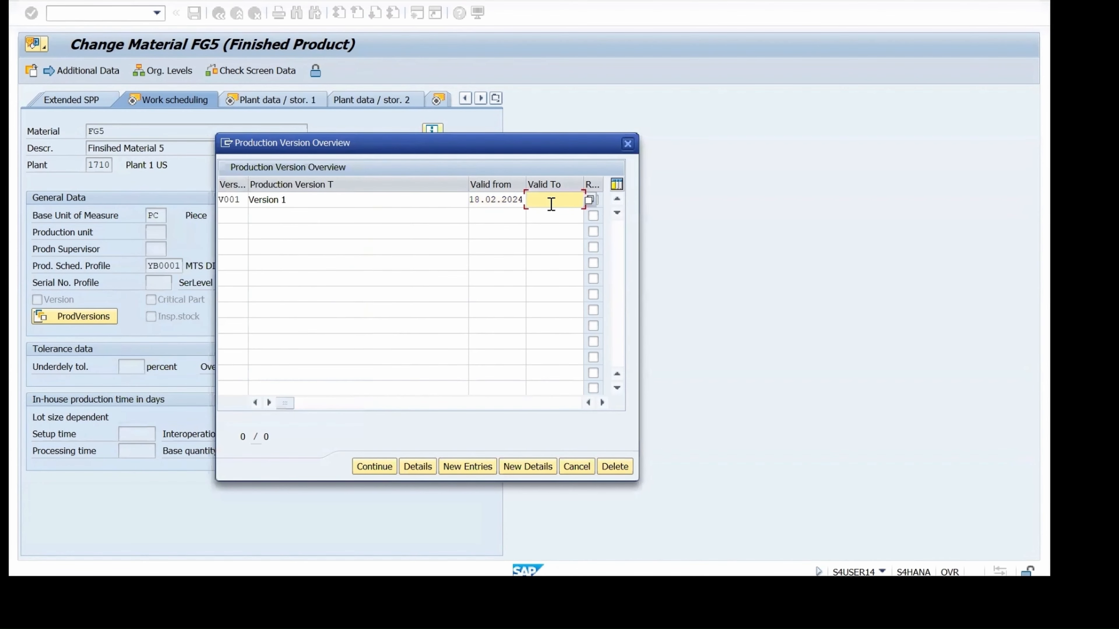
click(539, 211)
click(386, 199)
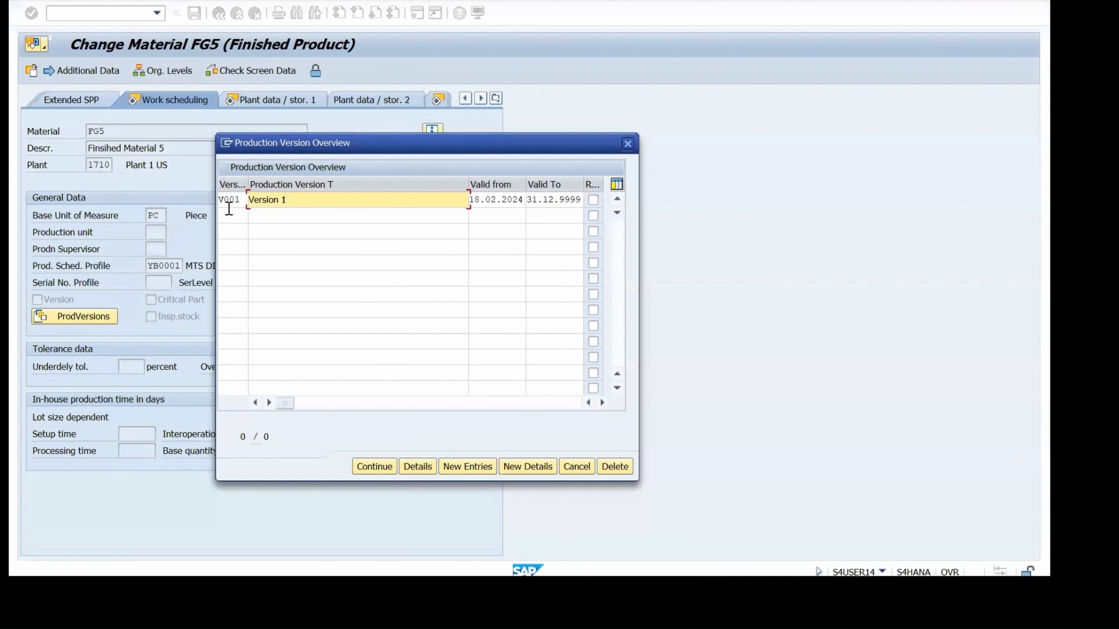
double_click(303, 201)
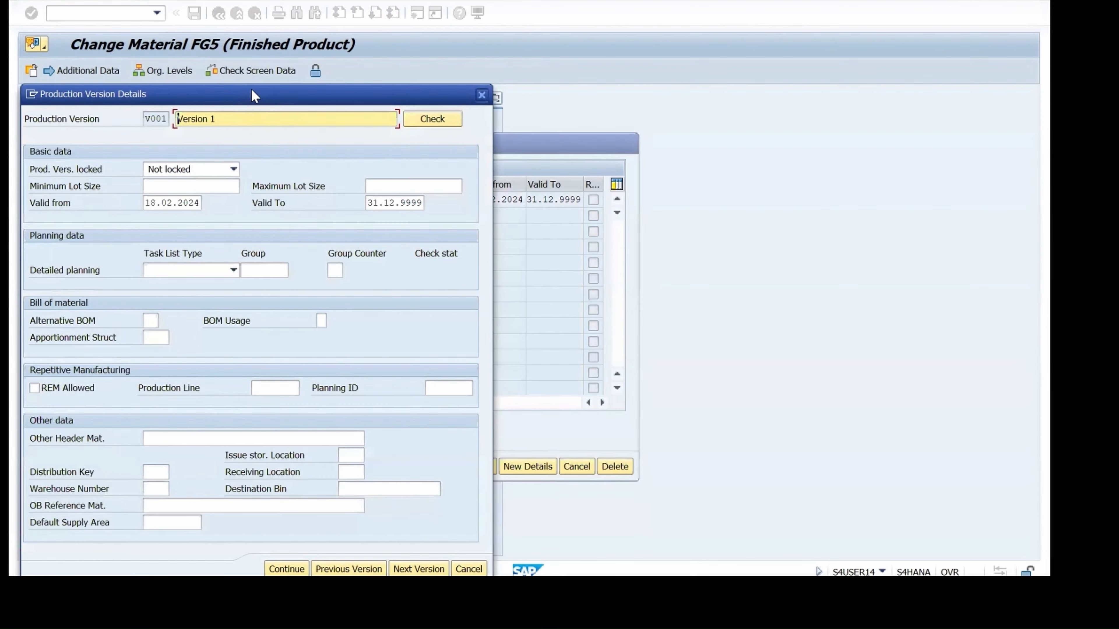
Set production version V001's minimum lot size to 1 and maximum lot size to 1000.
drag(252, 90, 606, 45)
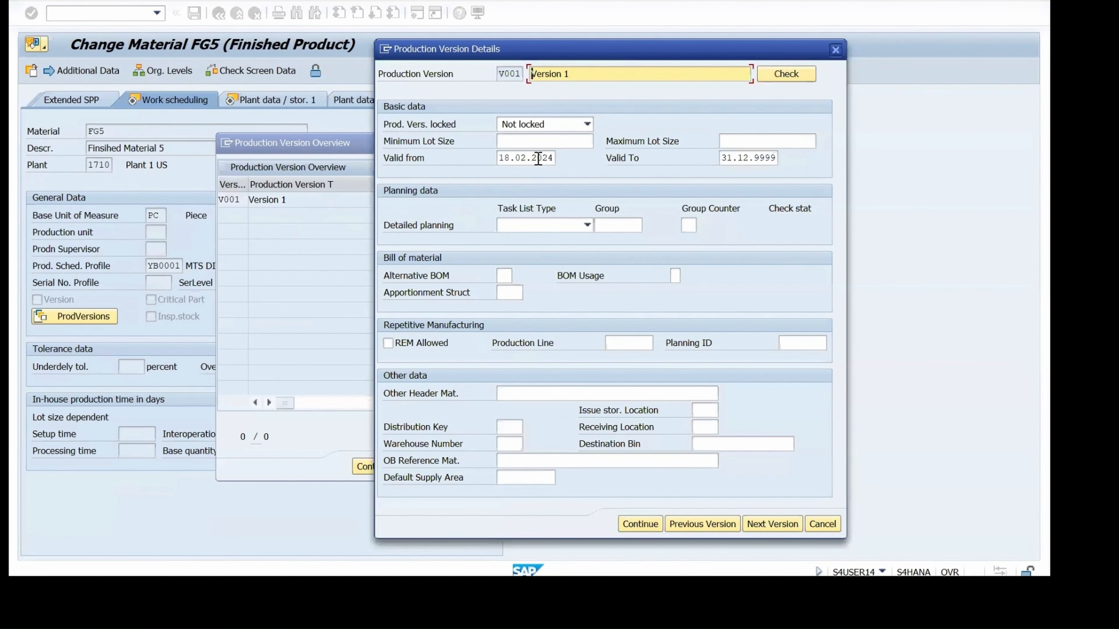
click(528, 143)
text(1)
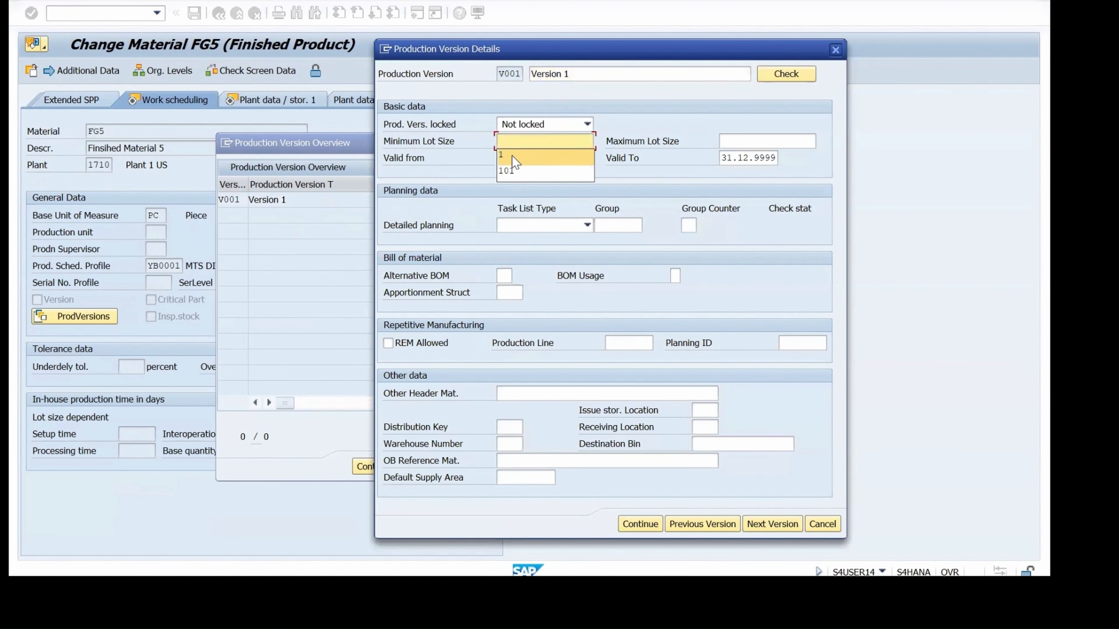
click(747, 143)
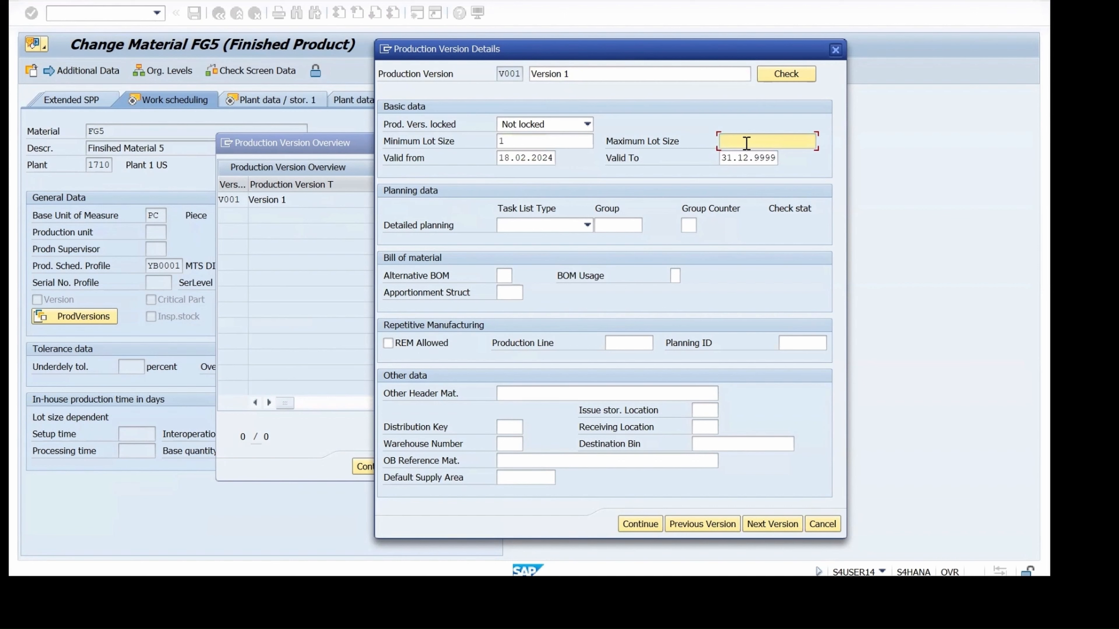
text(1000)
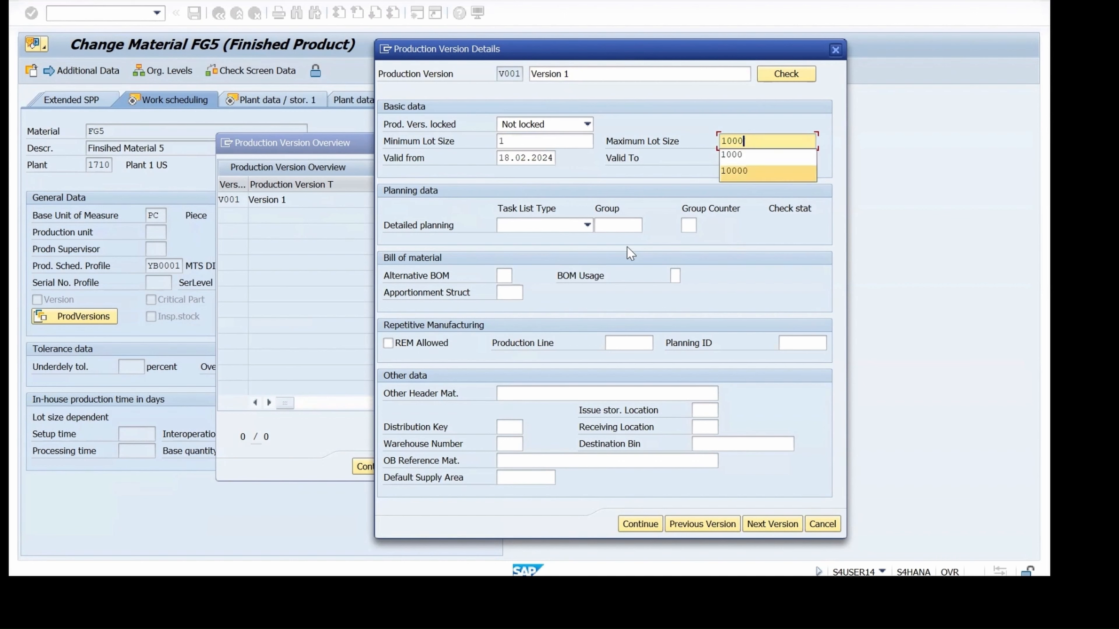
Set the detailed planning task list type to N Routing and assign FG5's routing group 50000041 with group counter 1.
click(589, 226)
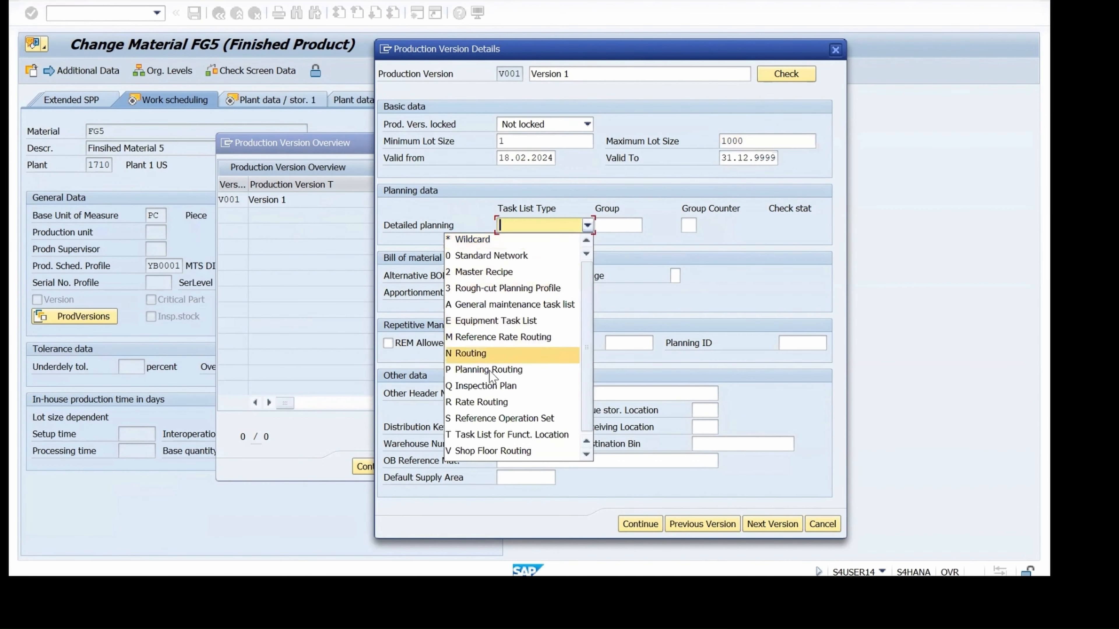
click(483, 354)
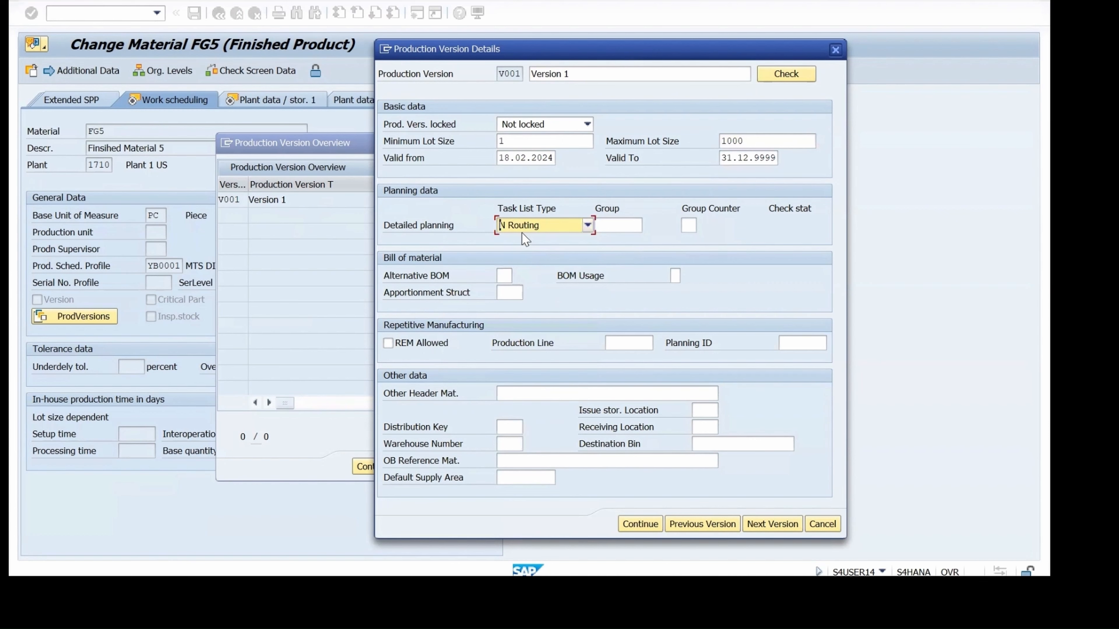
click(631, 225)
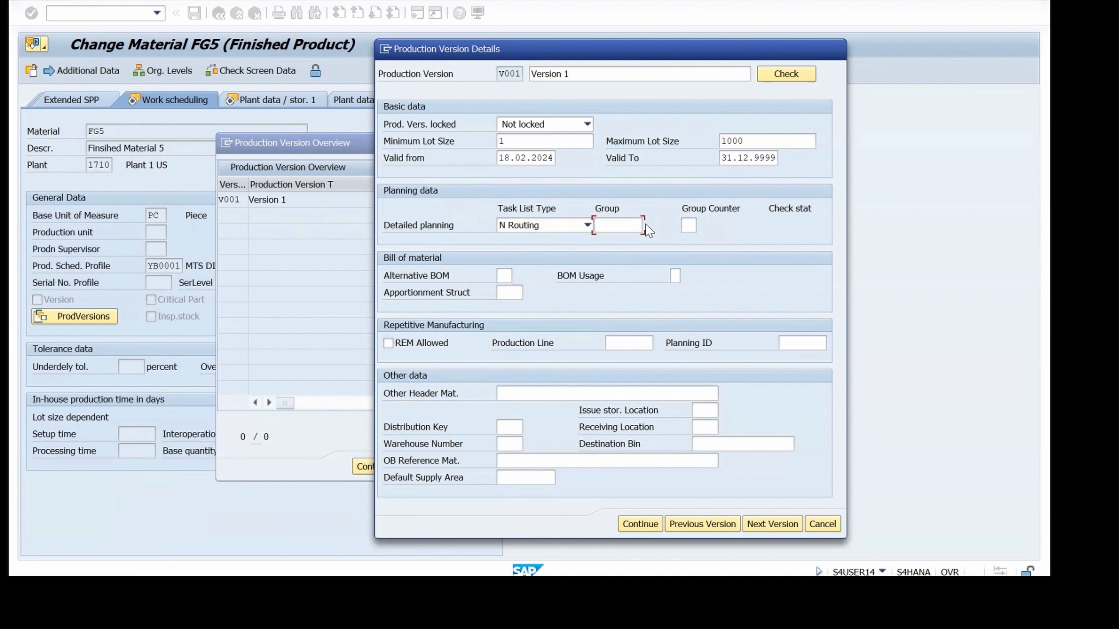
click(648, 225)
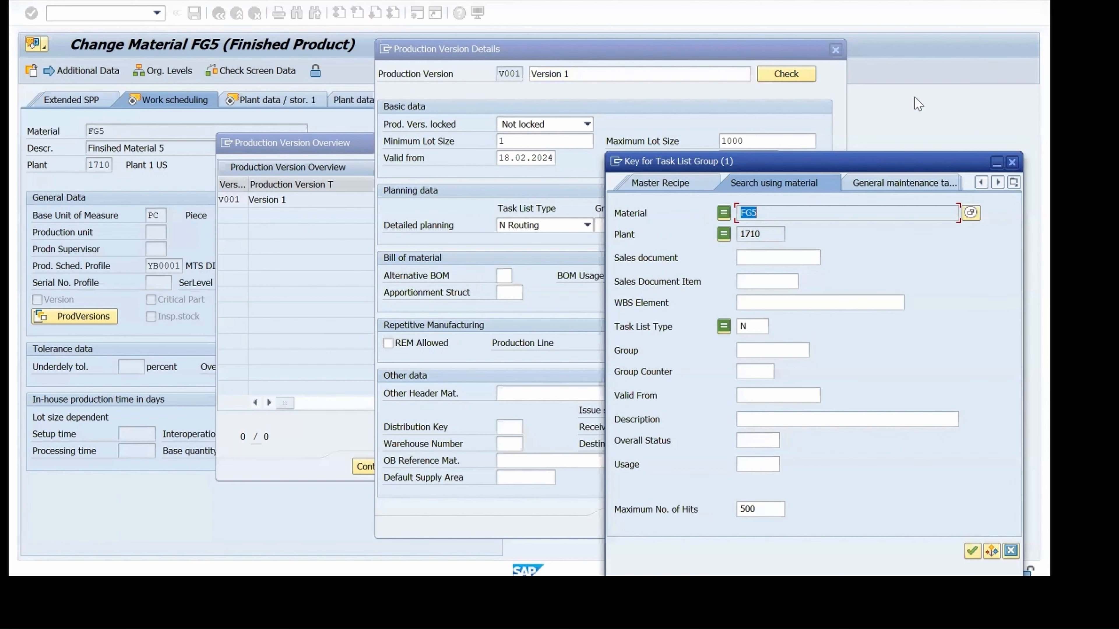
drag(862, 158, 848, 58)
click(958, 451)
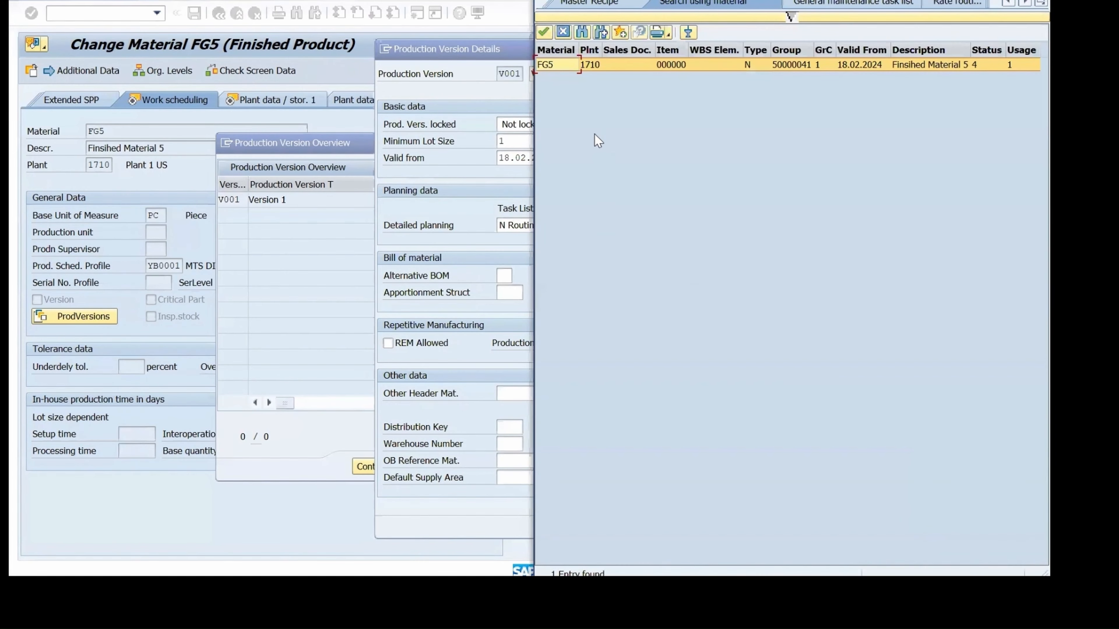
double_click(551, 64)
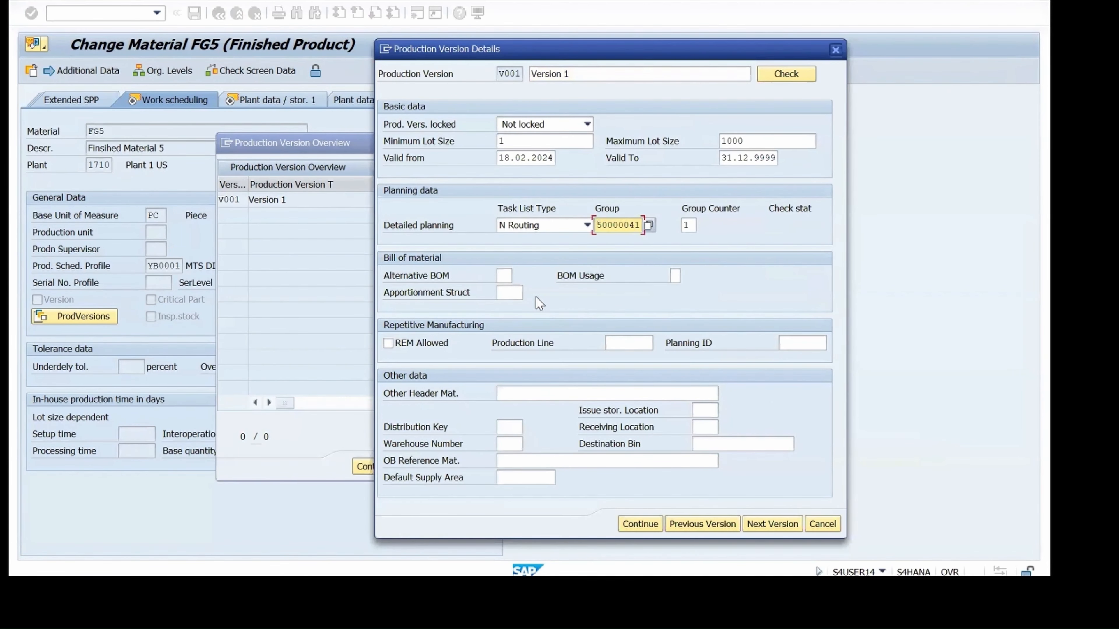
Assign FG5's alternative BOM 1 with BOM usage 1 to the production version from the value help.
click(504, 278)
click(520, 275)
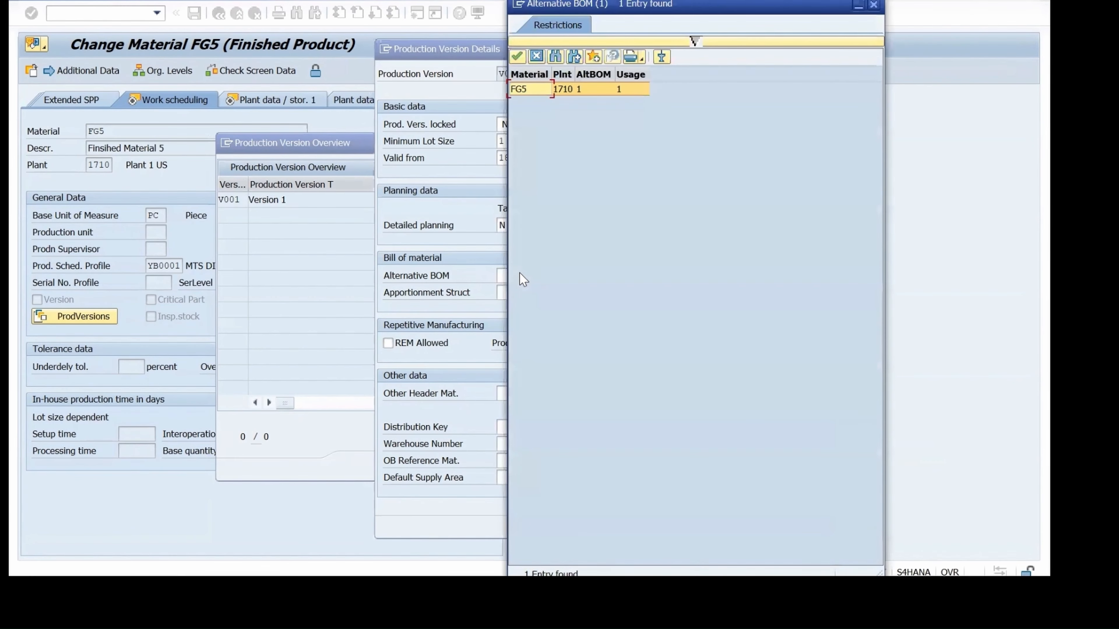
click(520, 90)
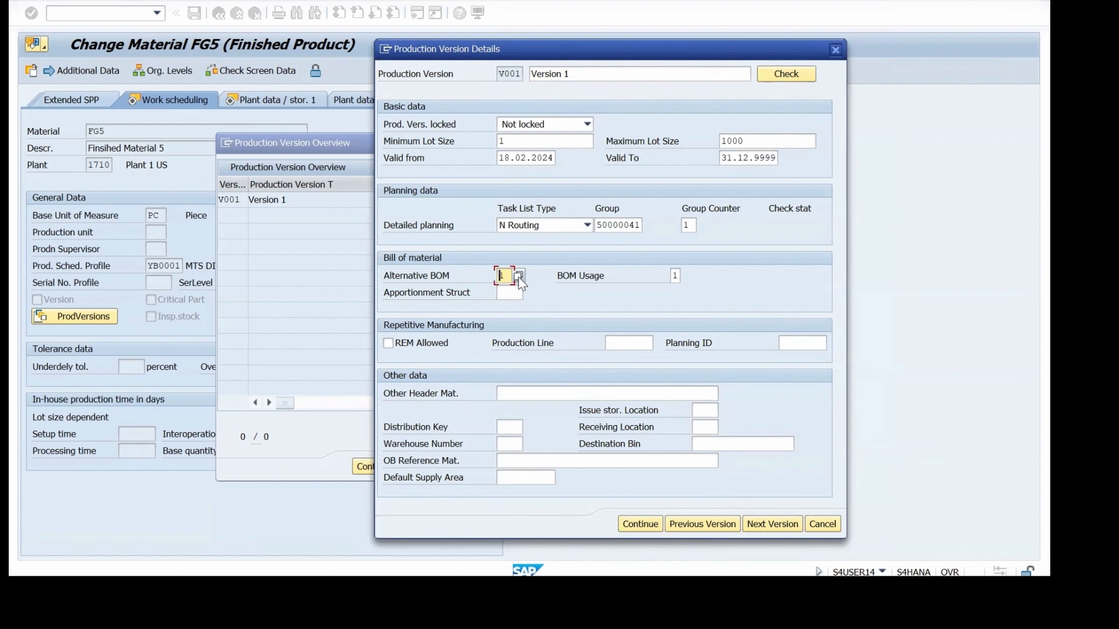
Run the consistency check on production version V001 and close the check log.
click(786, 74)
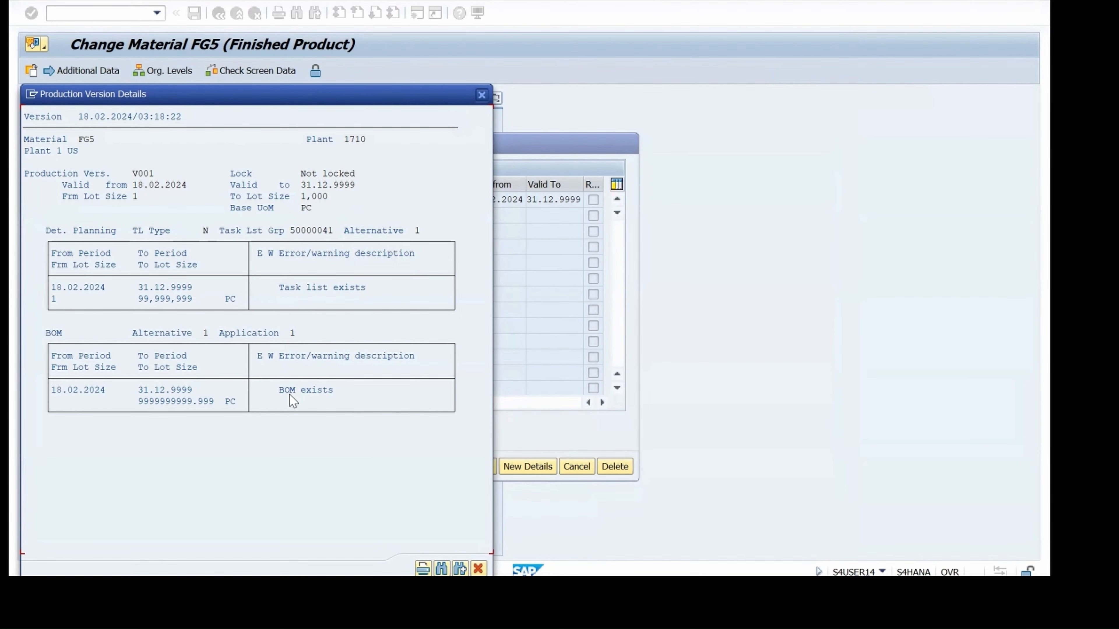
drag(416, 99, 612, 19)
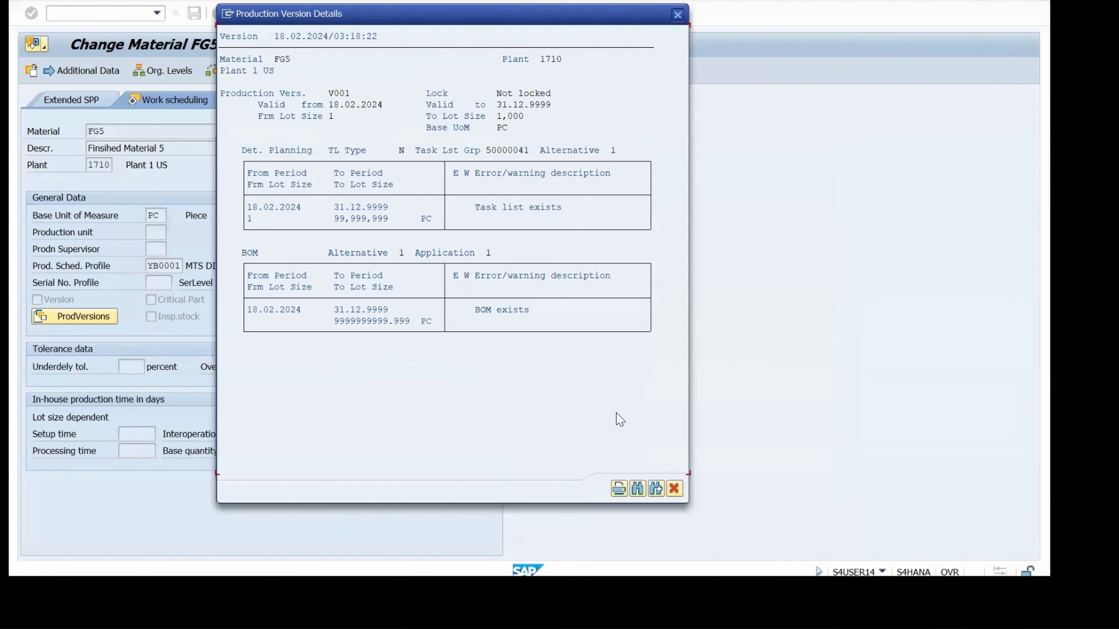
click(674, 487)
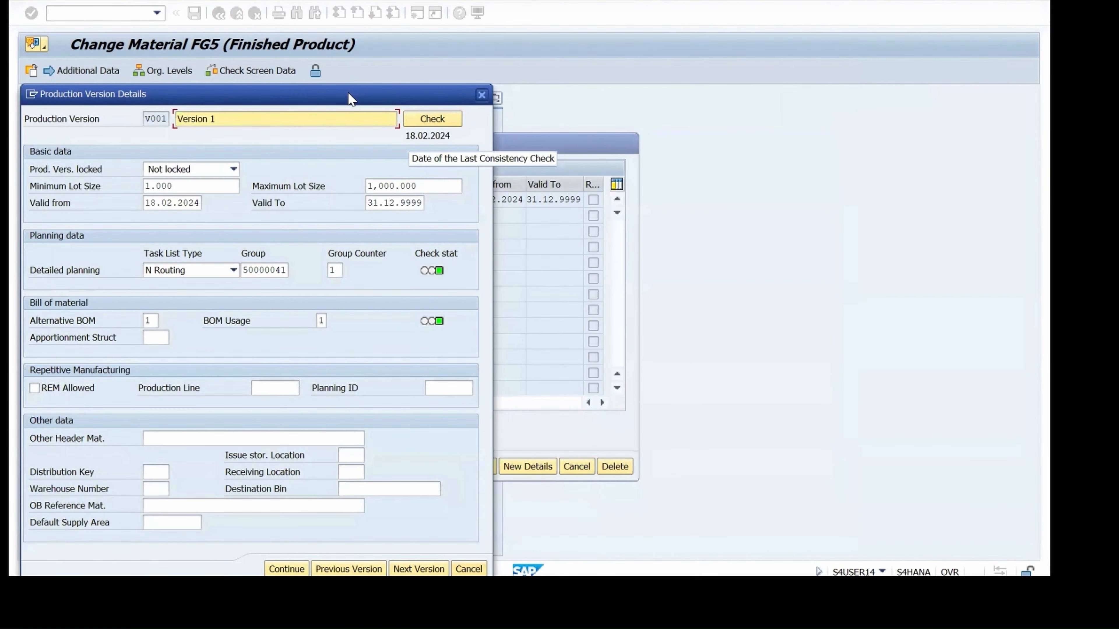
Accept the production version details and overview, and save material FG5.
drag(351, 98, 642, 2)
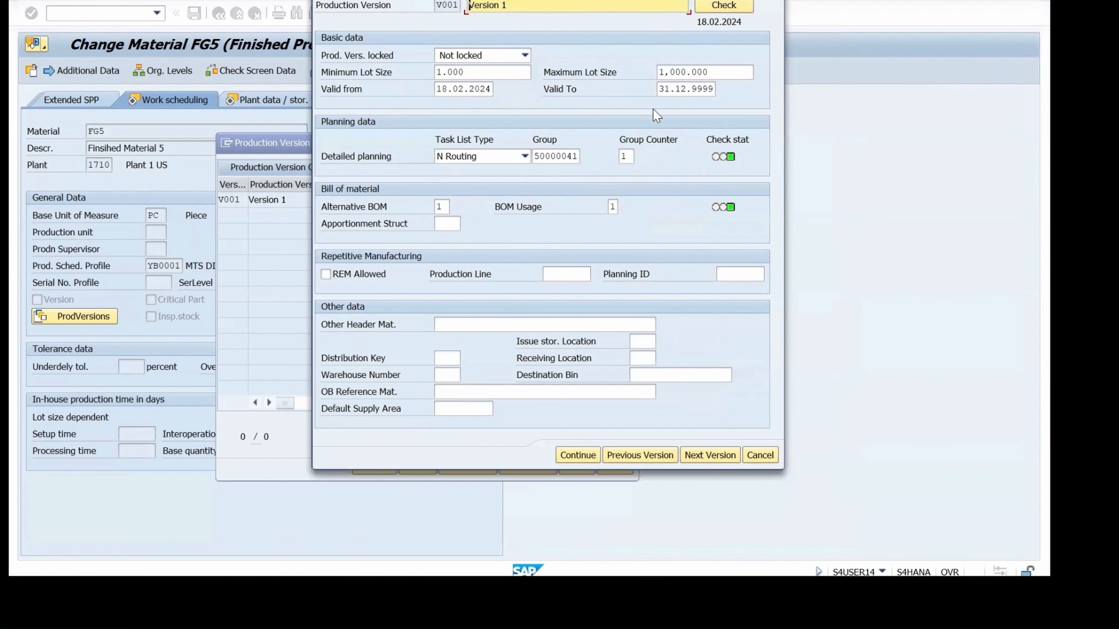
click(573, 458)
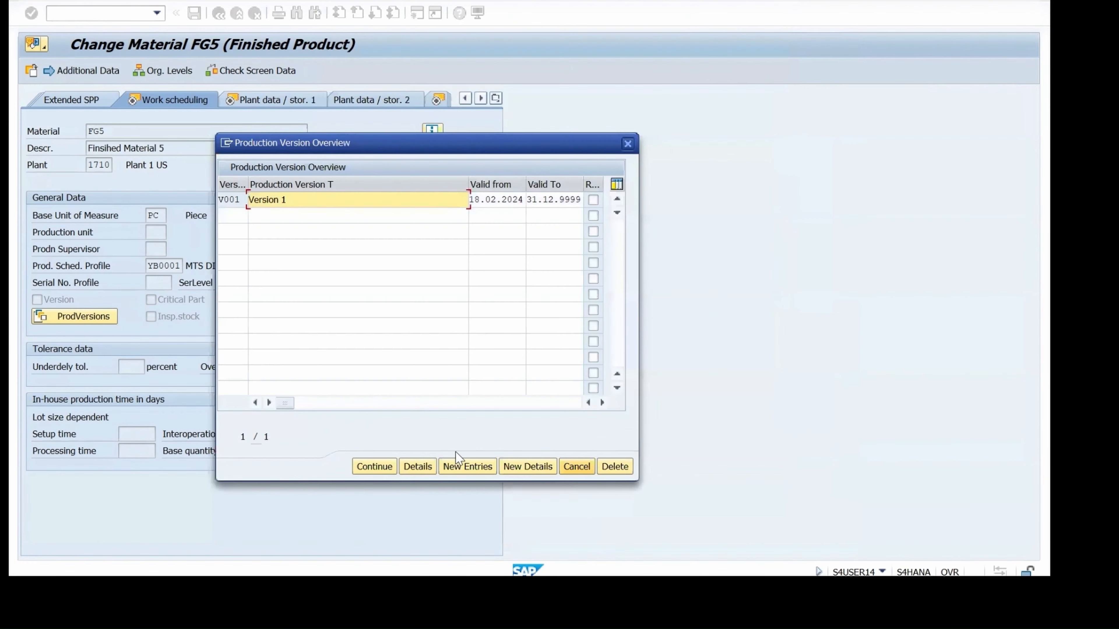
click(383, 467)
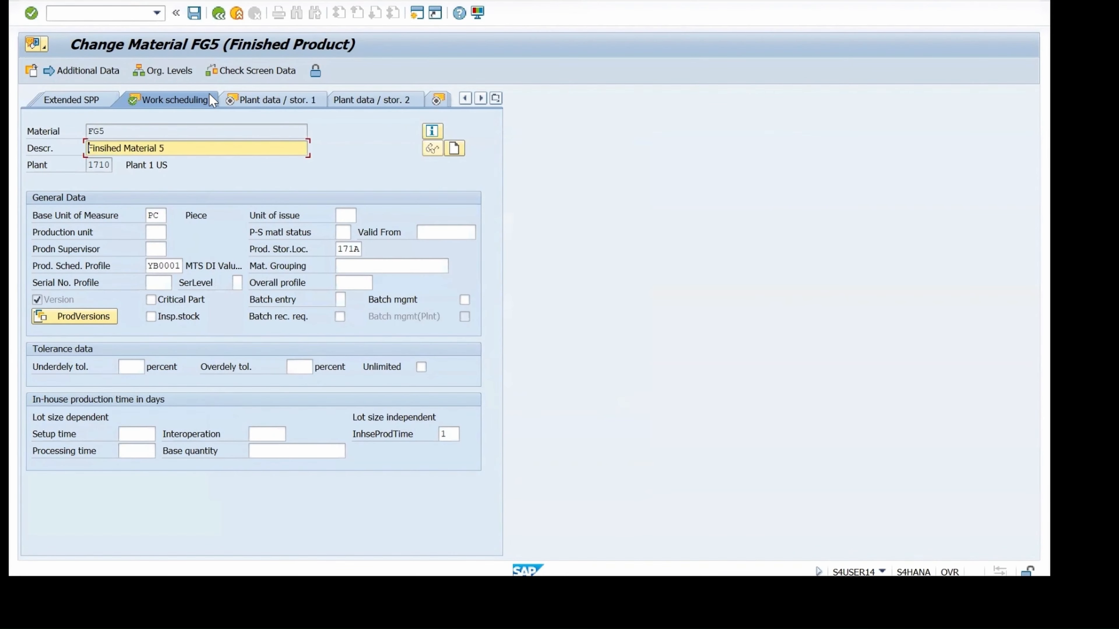
click(194, 13)
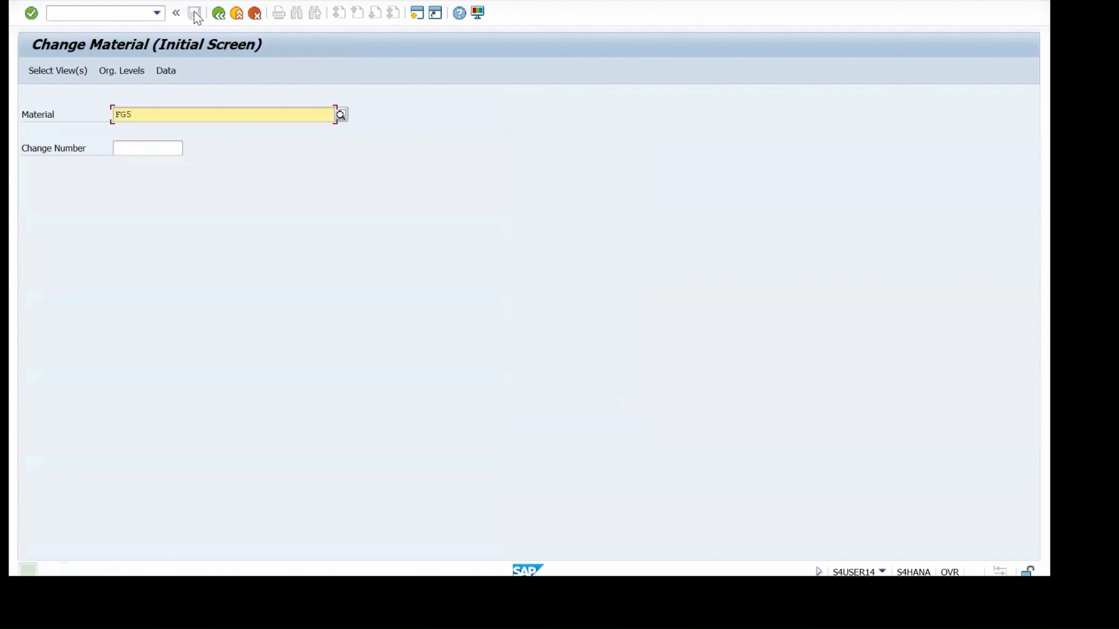
Open the stock/requirements list (MD04) for material FG5 in plant 1710.
click(99, 17)
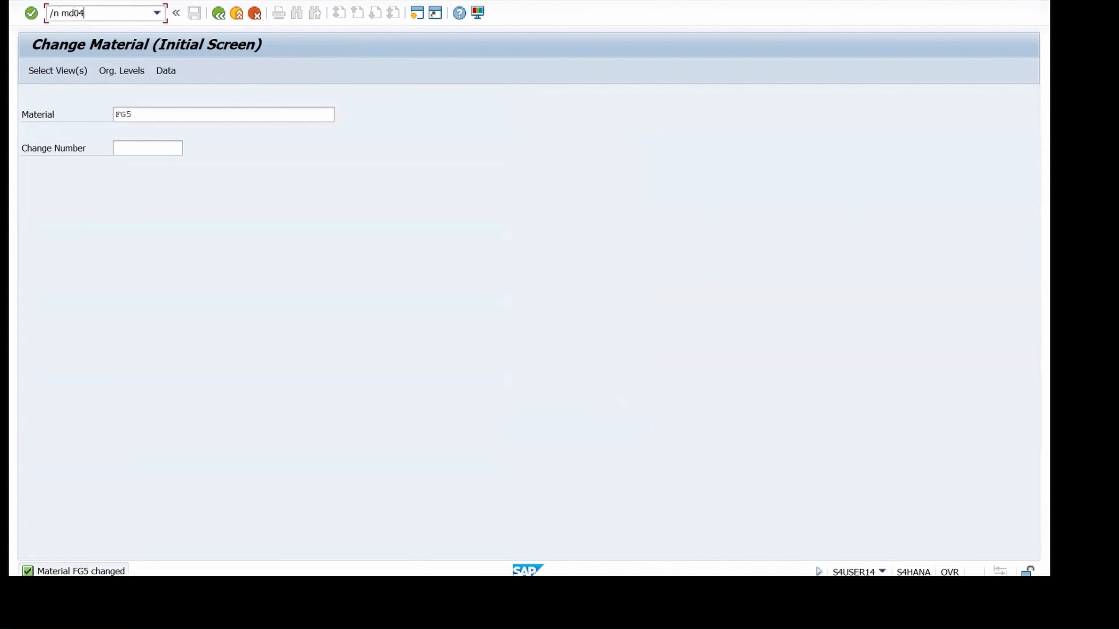
key(Return)
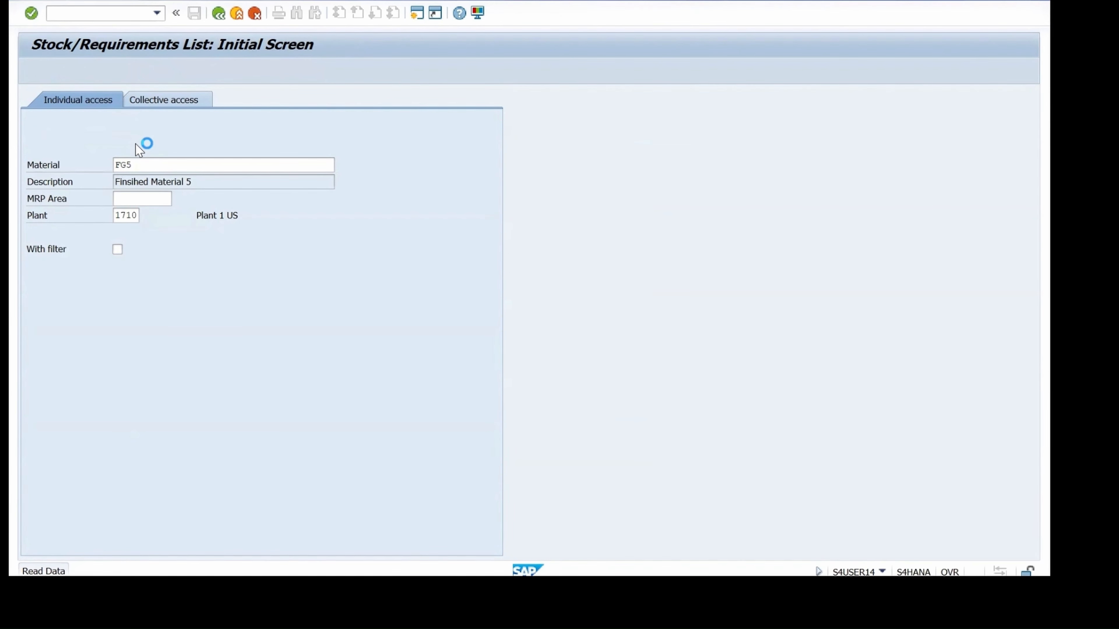
mouse_move(677, 588)
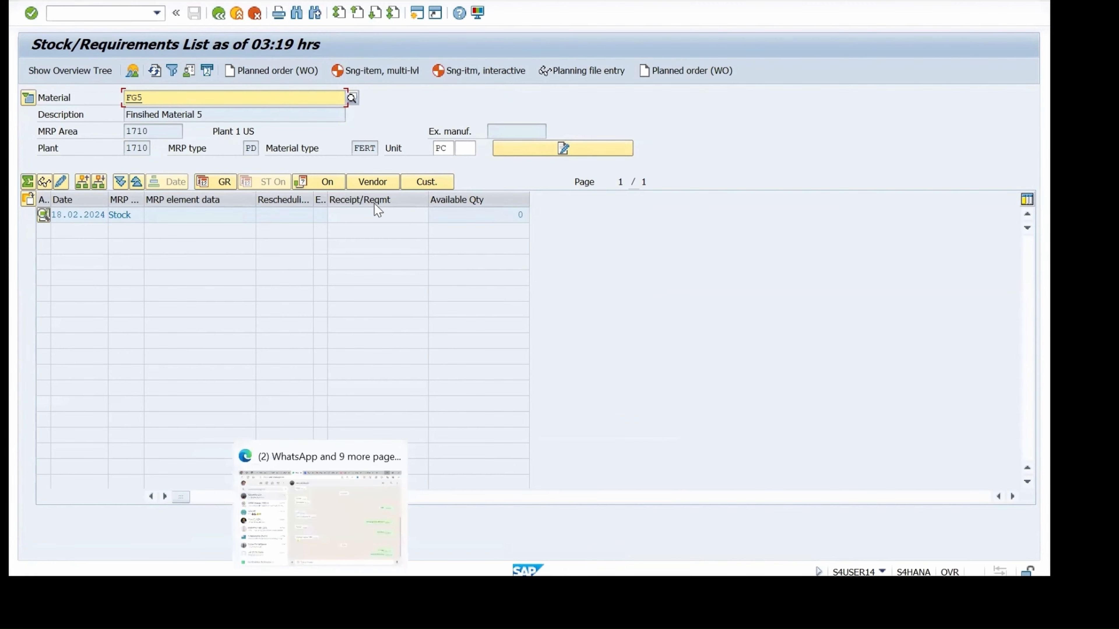
Display material FG5 from the stock/requirements list and examine its standard price in the Costing 2 view.
double_click(136, 99)
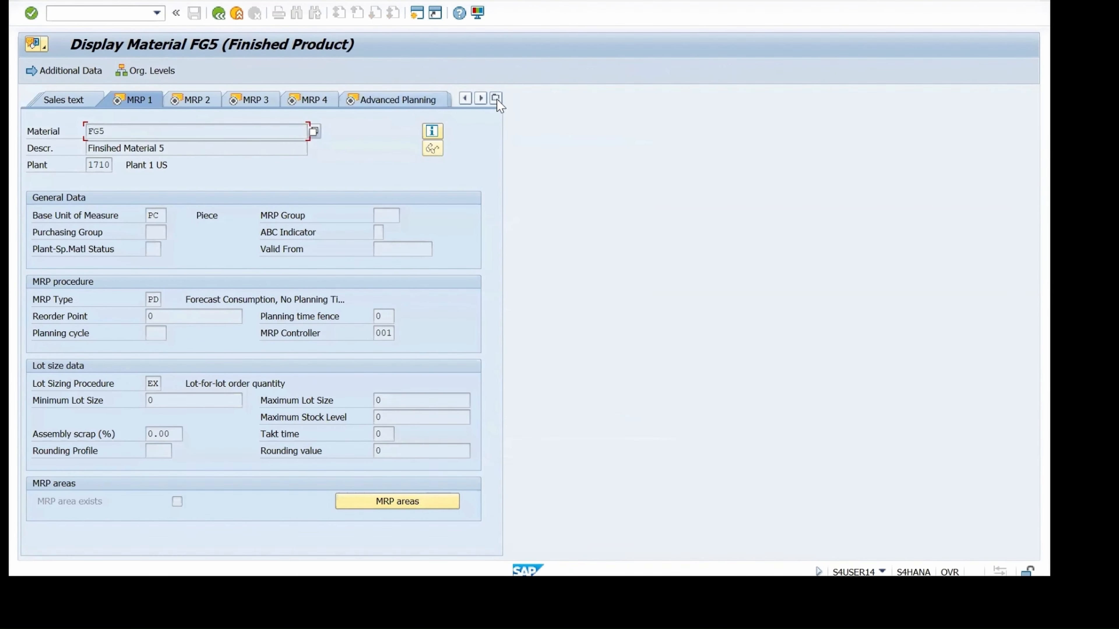
click(496, 99)
click(530, 483)
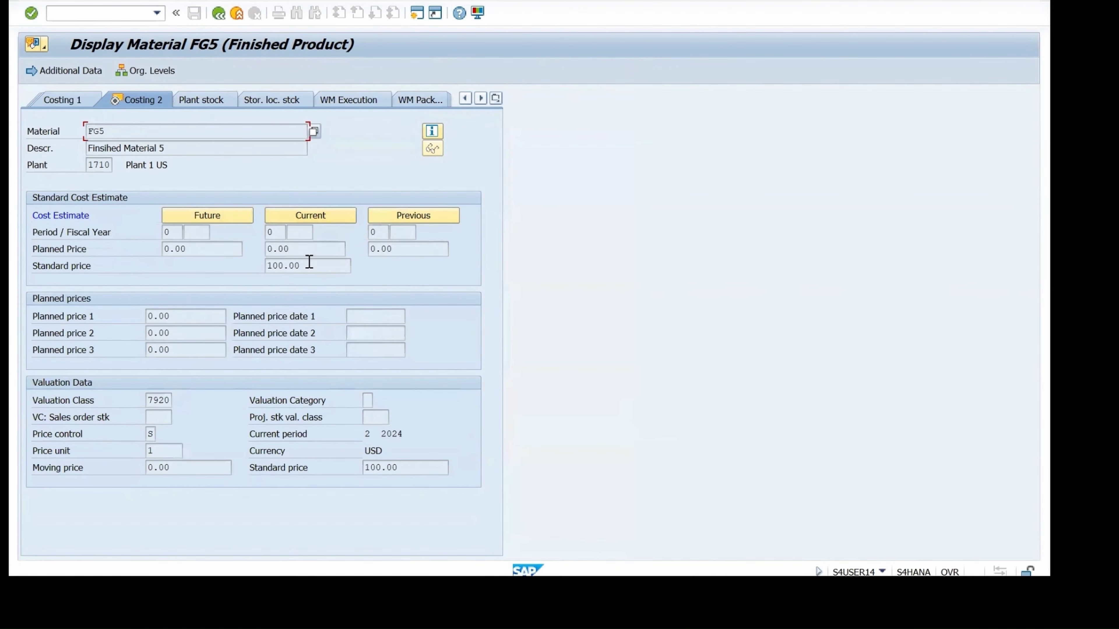
click(307, 265)
click(146, 130)
Switch to the SAP PP Training Sessions workbook in Excel and view its Shop Floor Control sheet.
mouse_move(749, 586)
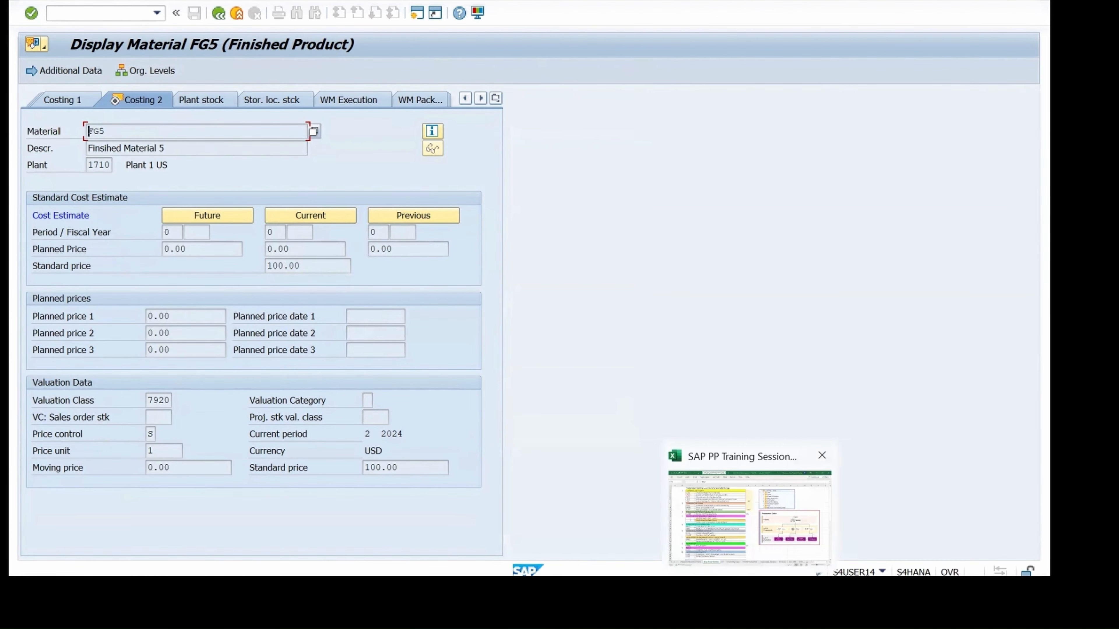
click(750, 520)
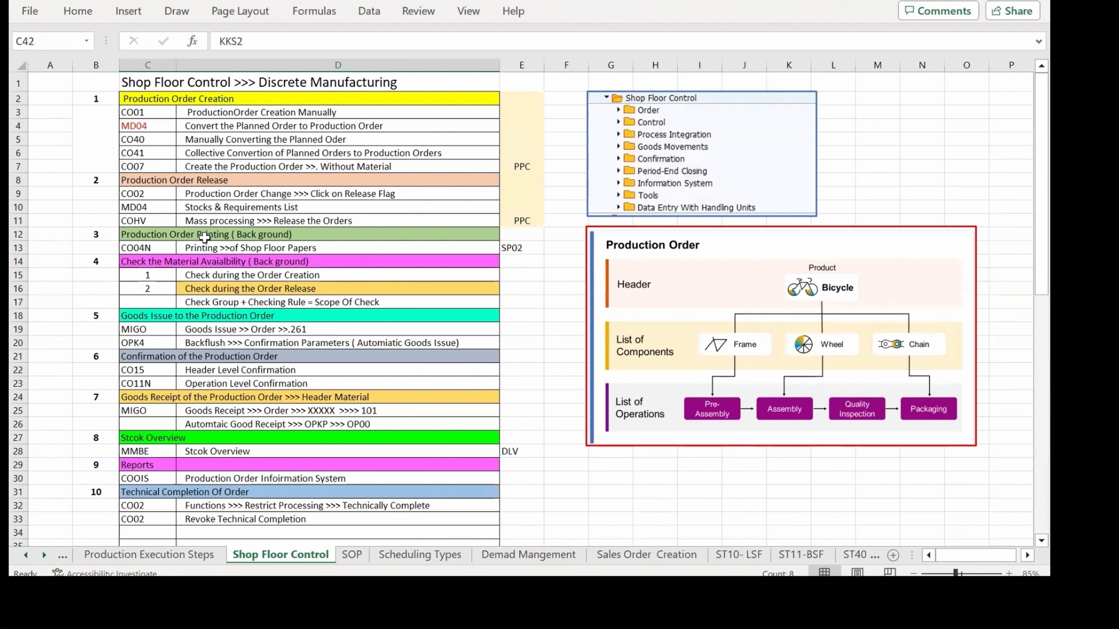
mouse_move(749, 586)
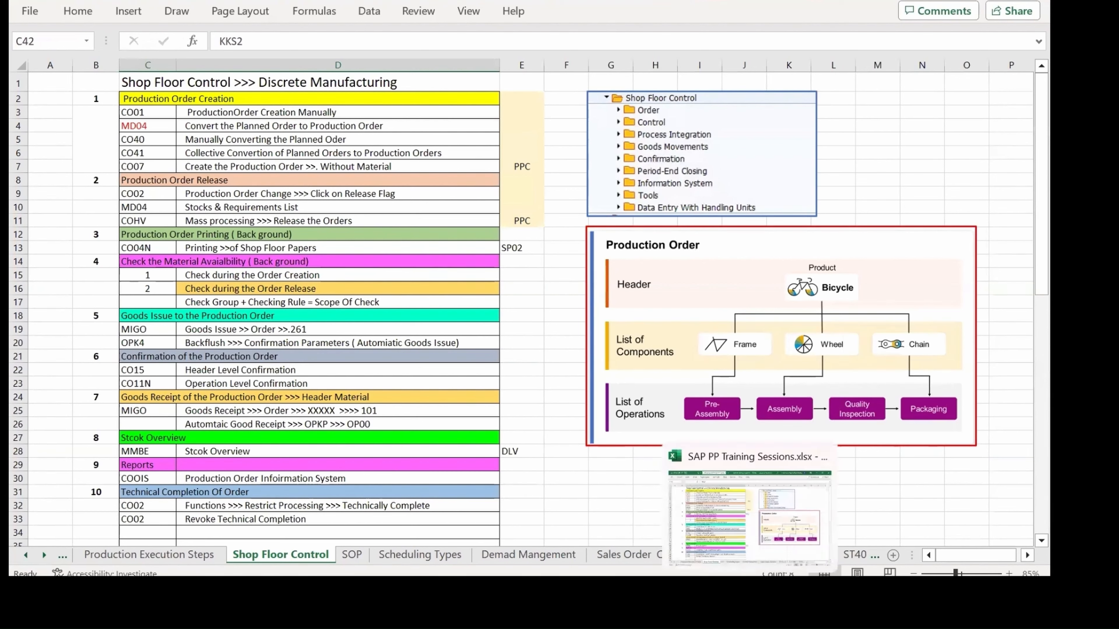
Switch to the Discrete Manufacturing Cycle document in Word and examine the costing entries in its table of contents.
click(606, 587)
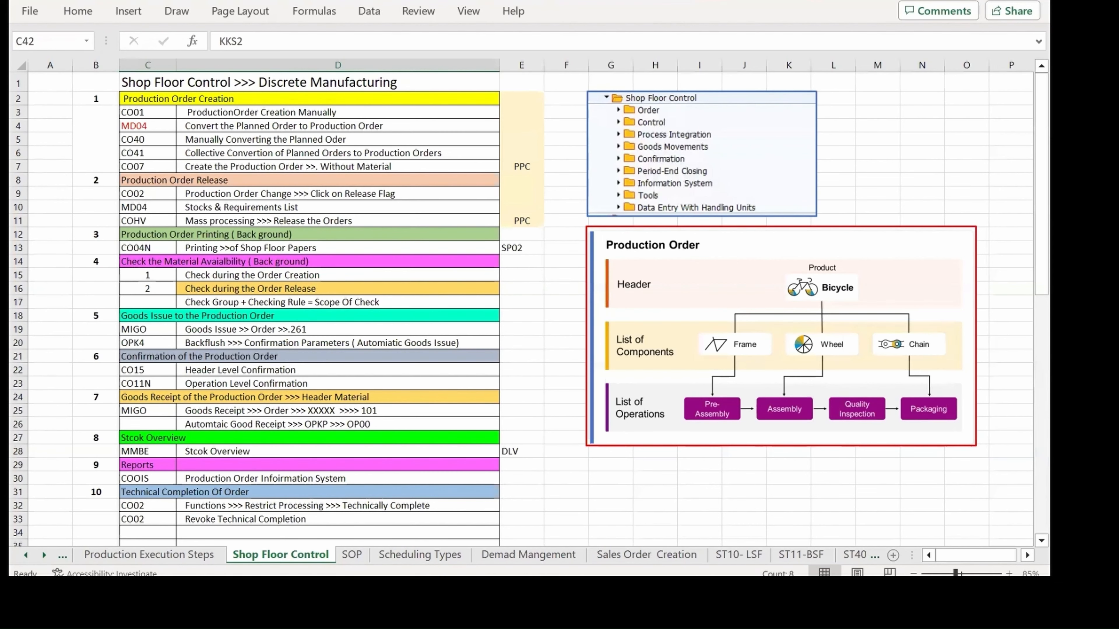
mouse_move(678, 590)
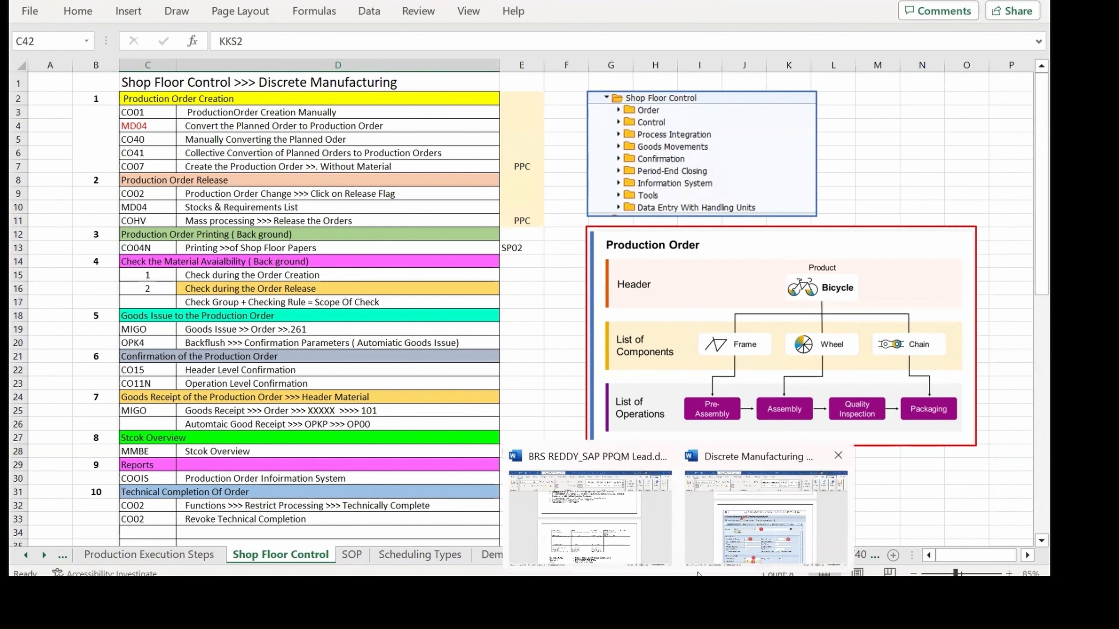
click(749, 507)
scroll(617, 388, up, 5)
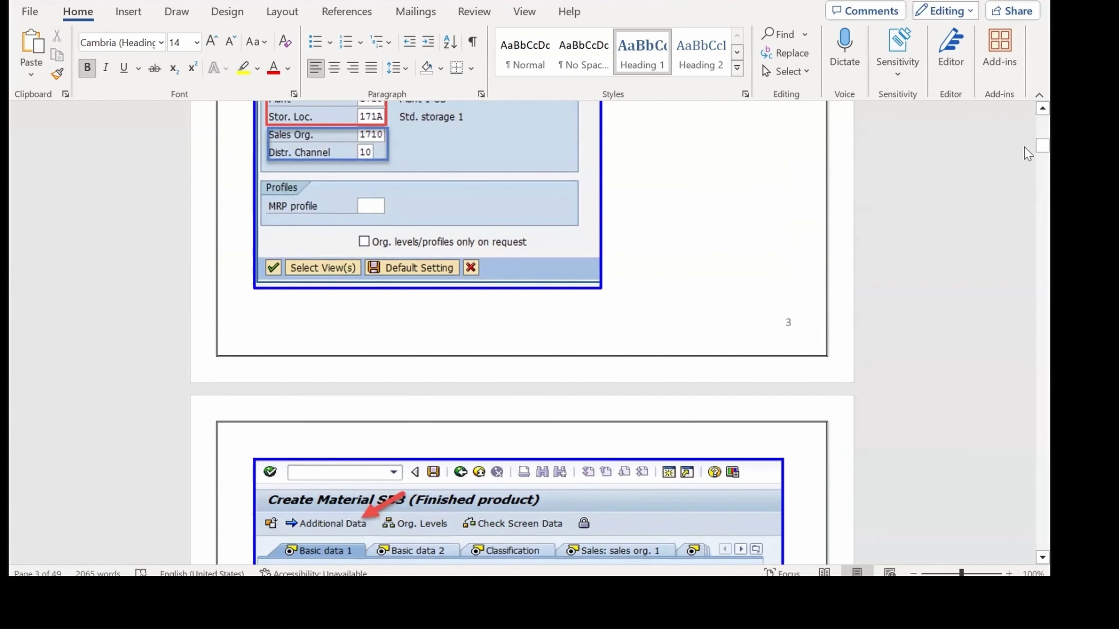
drag(1042, 145, 1042, 108)
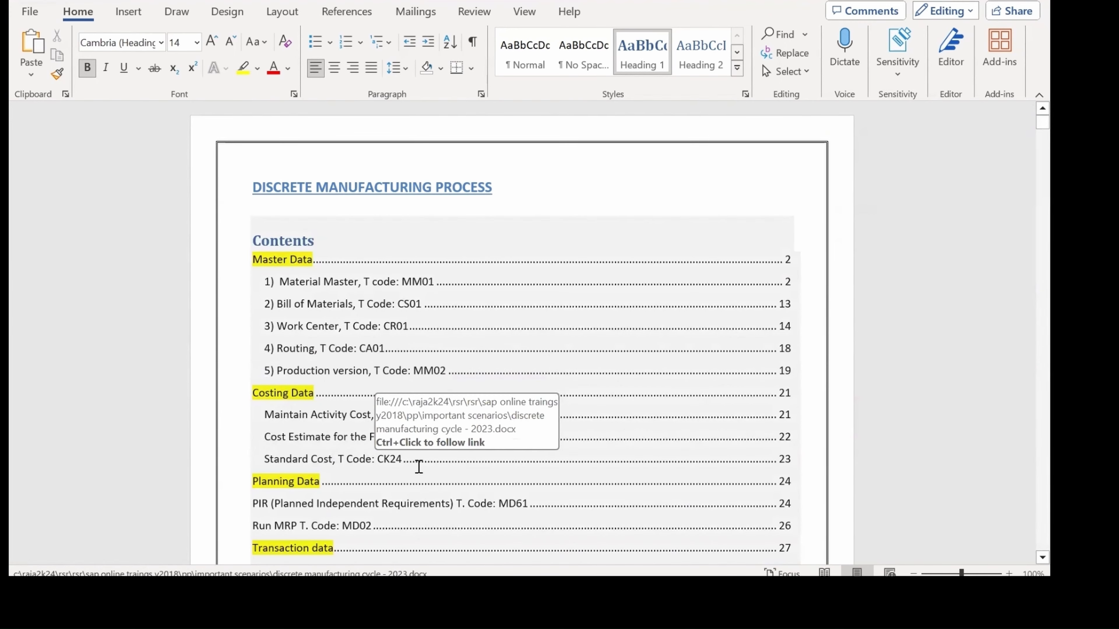
Switch back to SAP and start transaction CK11N to create a material cost estimate with quantity structure.
key(alt+Tab)
key(alt+Tab)
key(Tab)
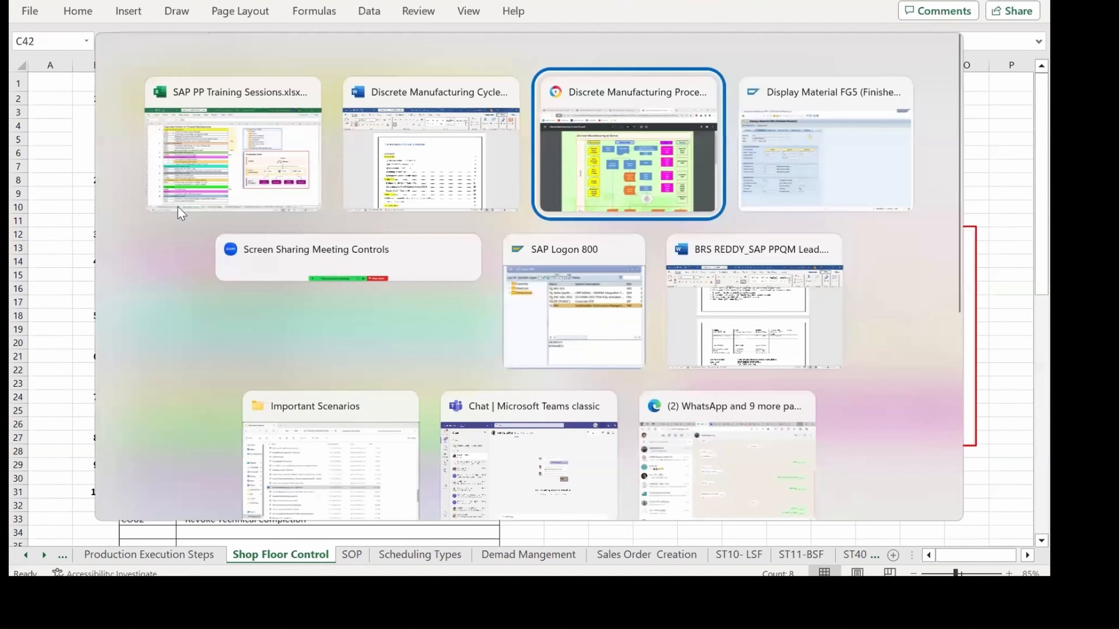
key(alt+Tab)
key(Tab)
key(Tab)
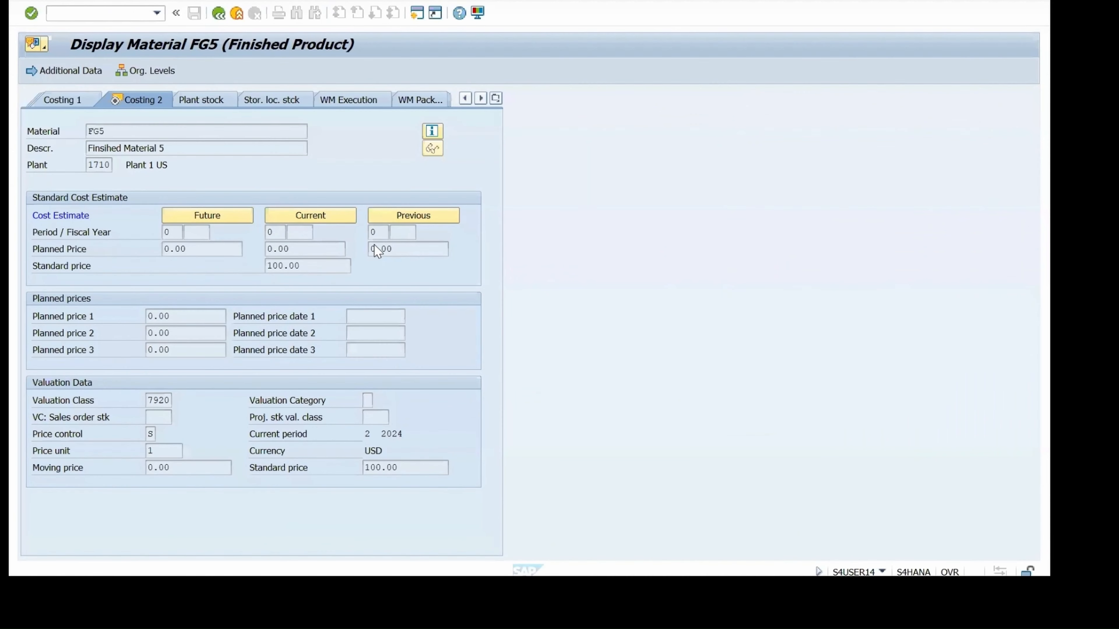
click(69, 14)
text(/n ck11n)
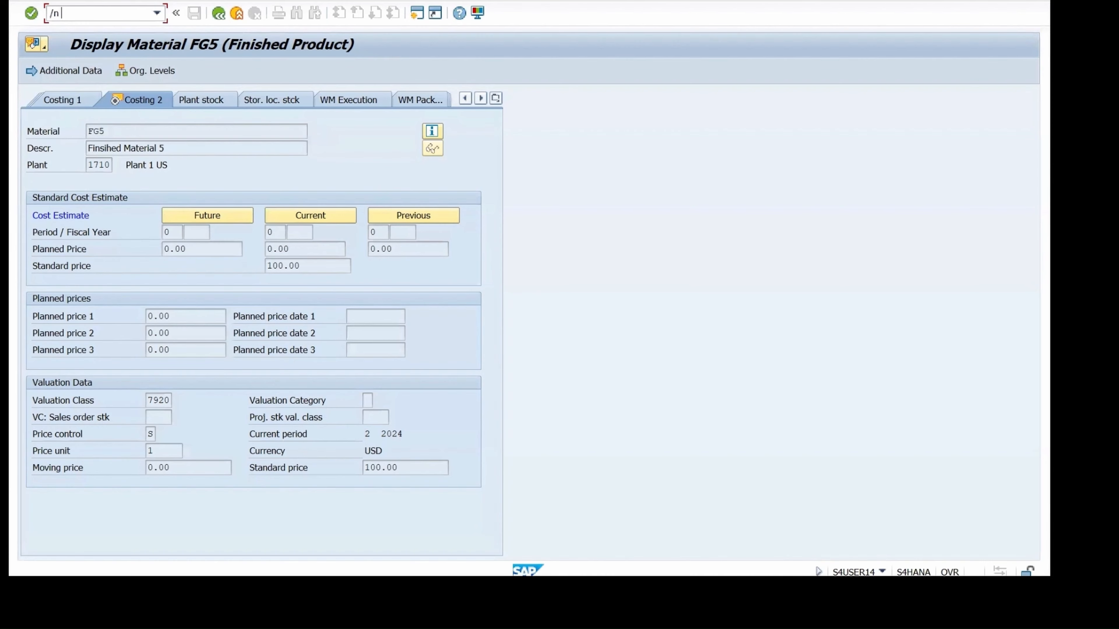
key(Return)
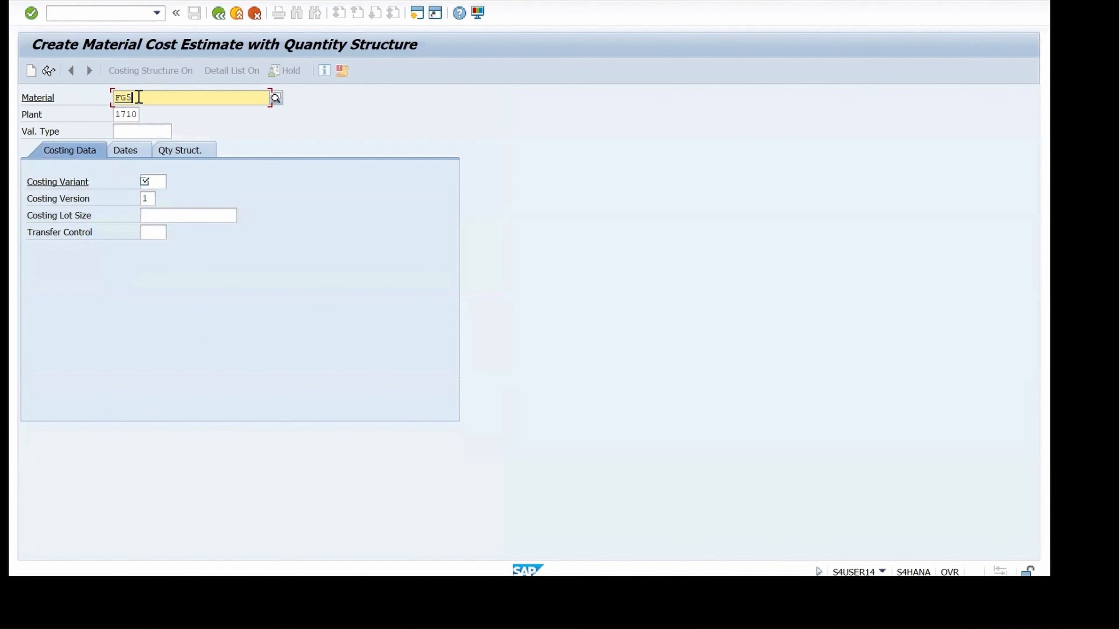
Set the costing variant to PPC1 and the costing lot size to 1 for material FG5 in plant 1710.
click(123, 114)
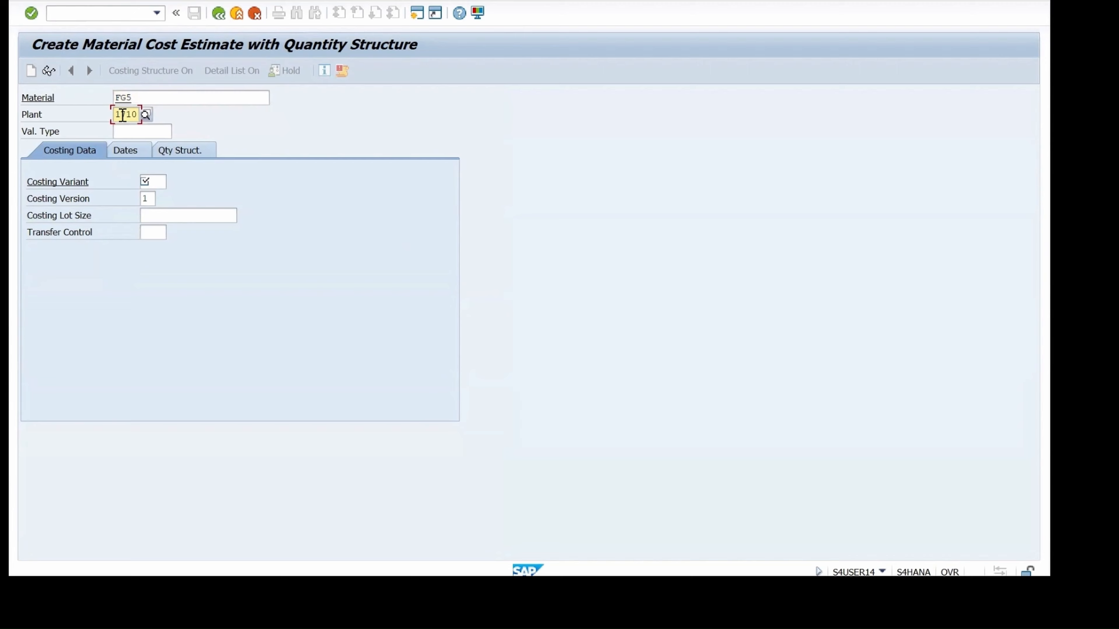
click(150, 182)
click(163, 181)
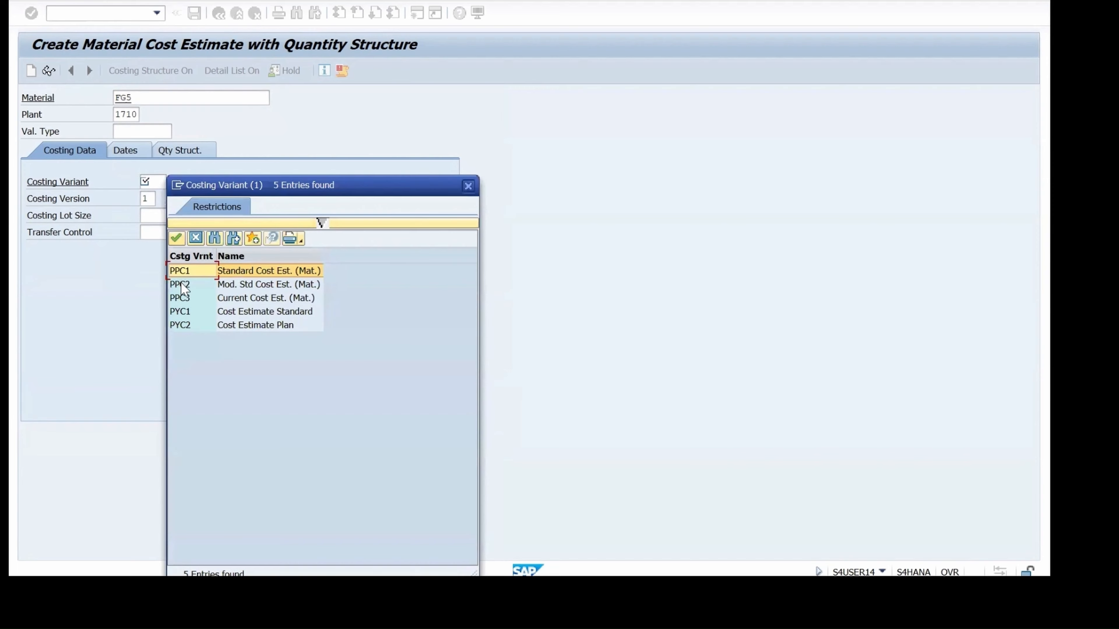
click(181, 274)
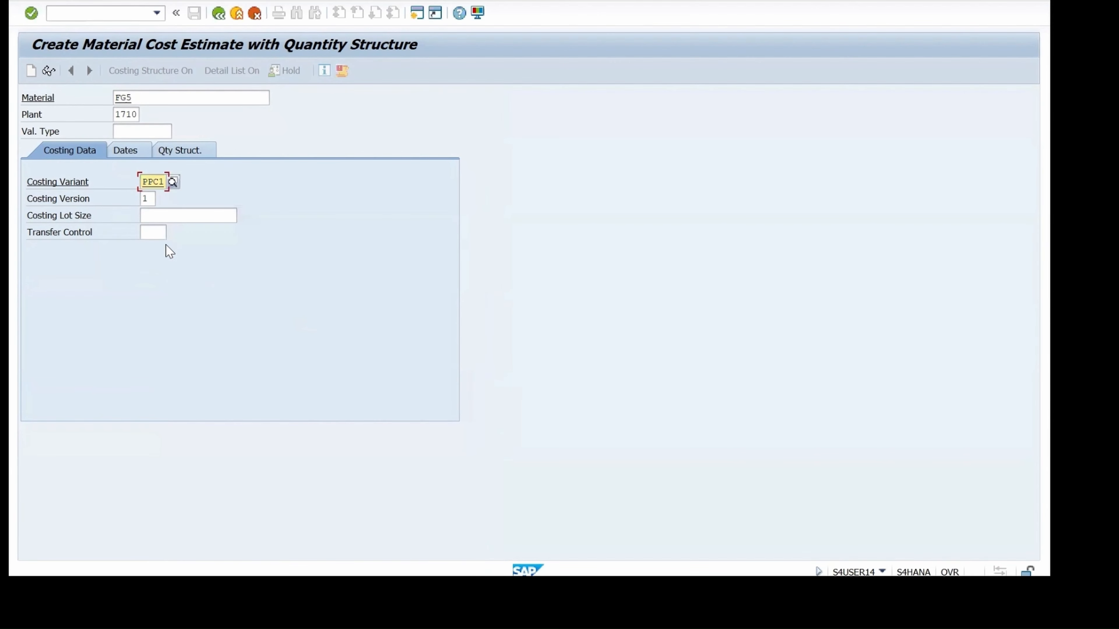
click(188, 216)
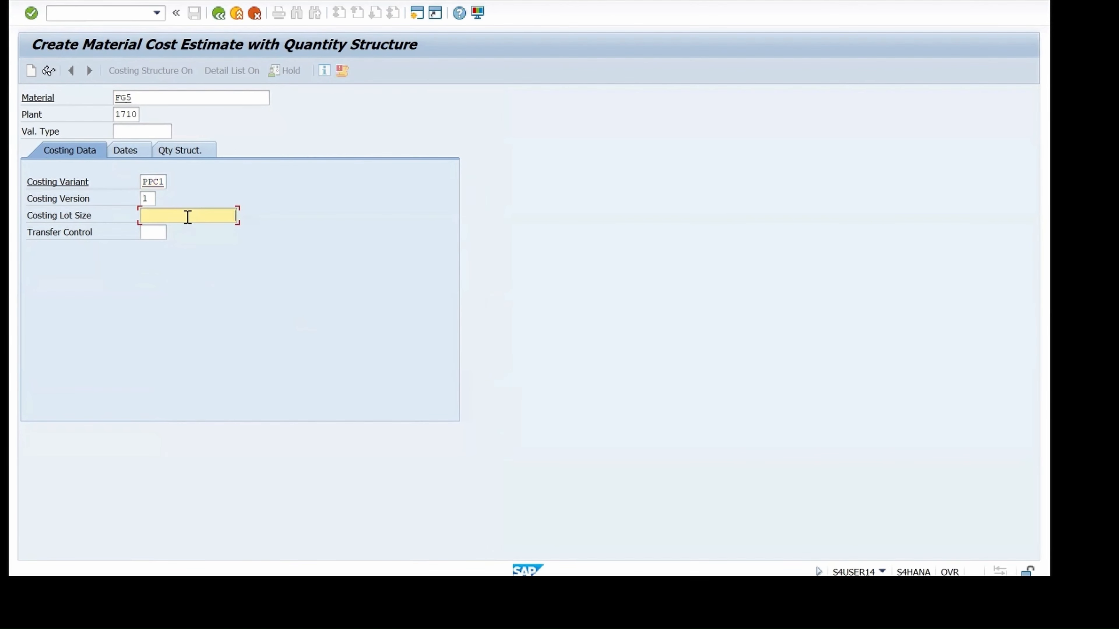
text(1)
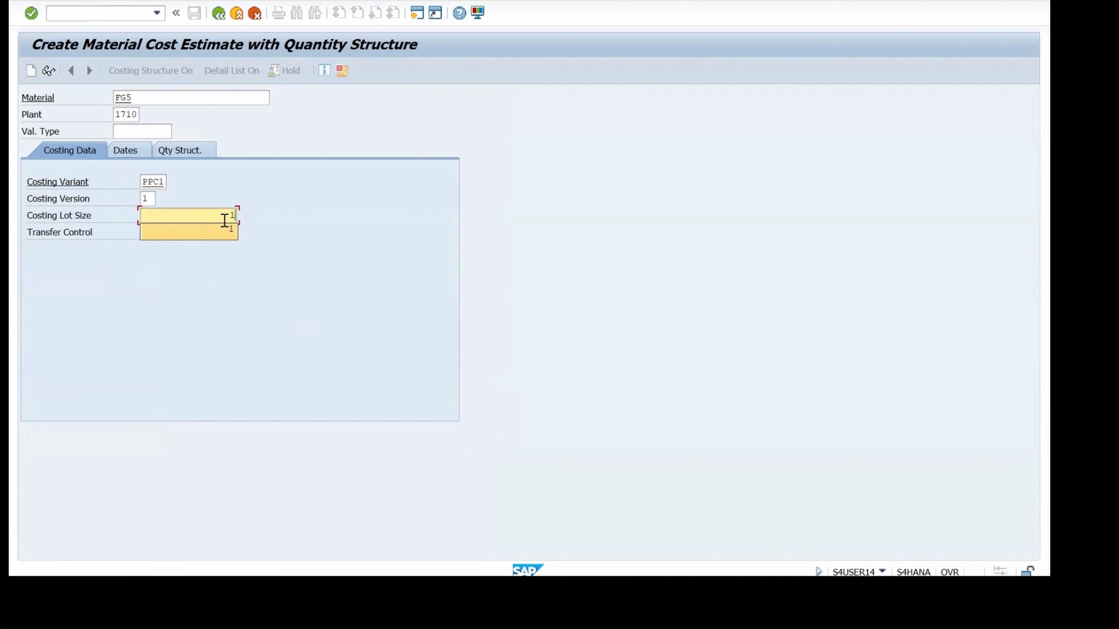
Set the cost estimate's Costing Date From to 18.02.2024.
click(118, 151)
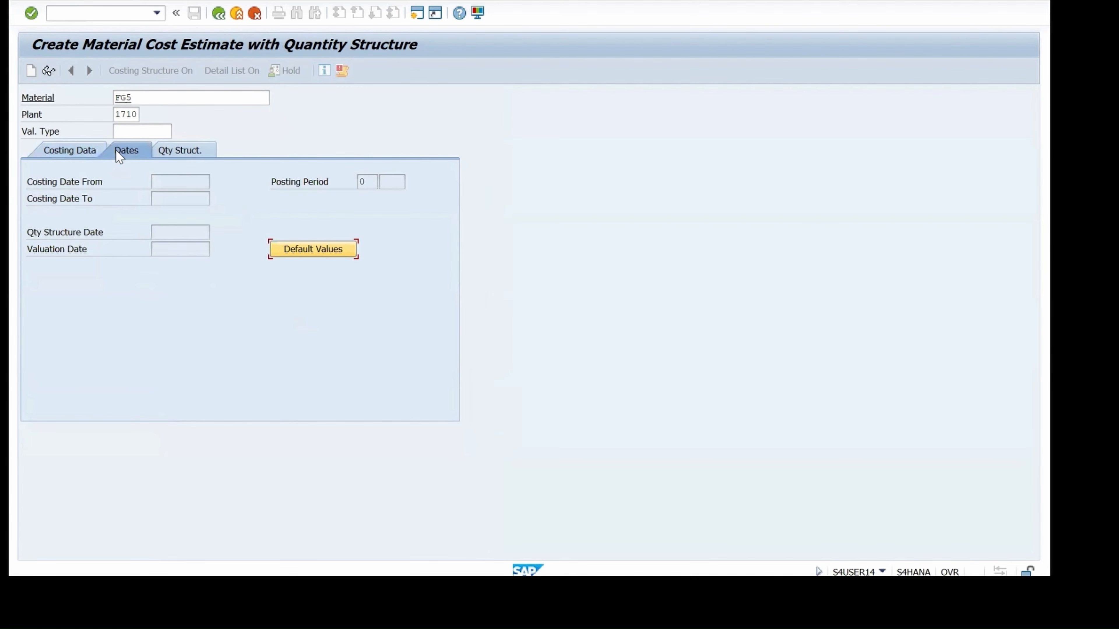
click(284, 249)
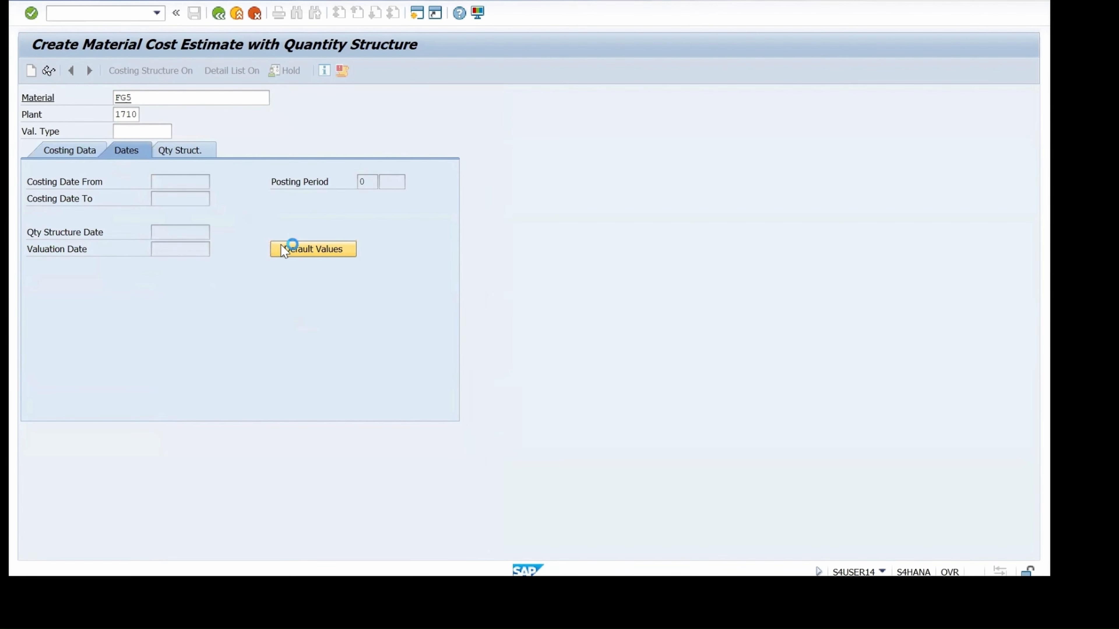
click(203, 181)
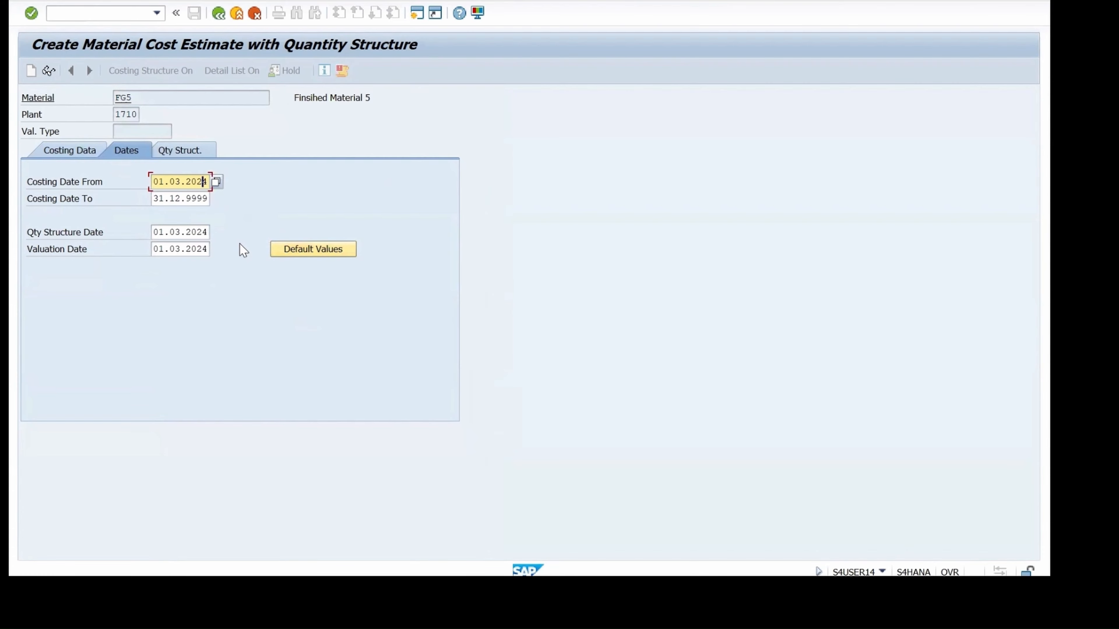
key(BackSpace)
key(BackSpace)
key(BackSpace)
key(BackSpace)
key(BackSpace)
key(BackSpace)
key(BackSpace)
key(BackSpace)
key(BackSpace)
key(BackSpace)
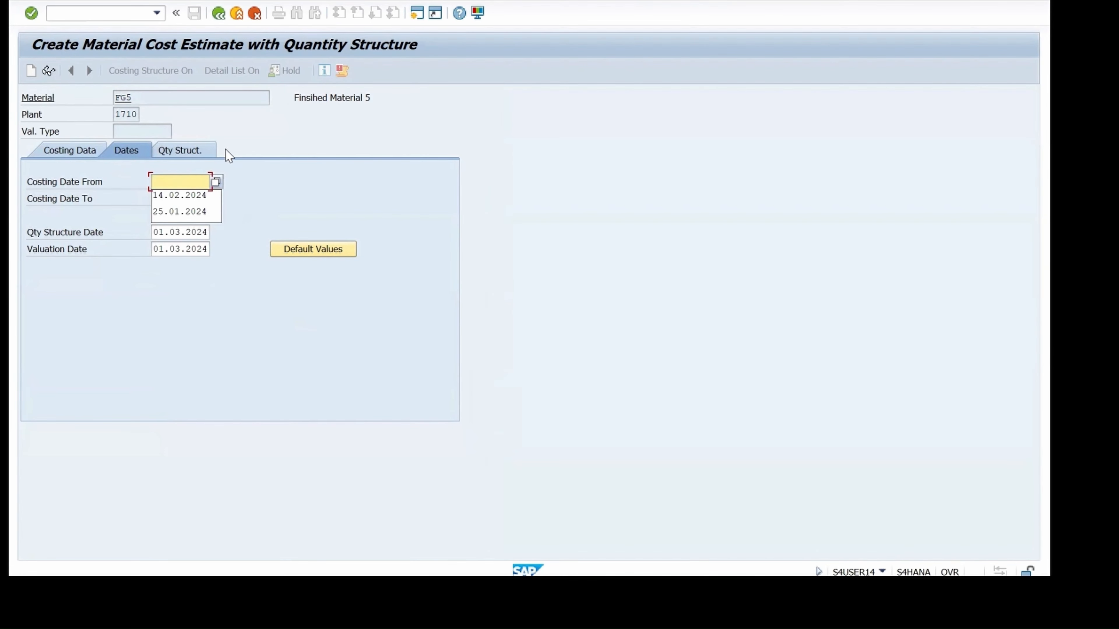
click(216, 183)
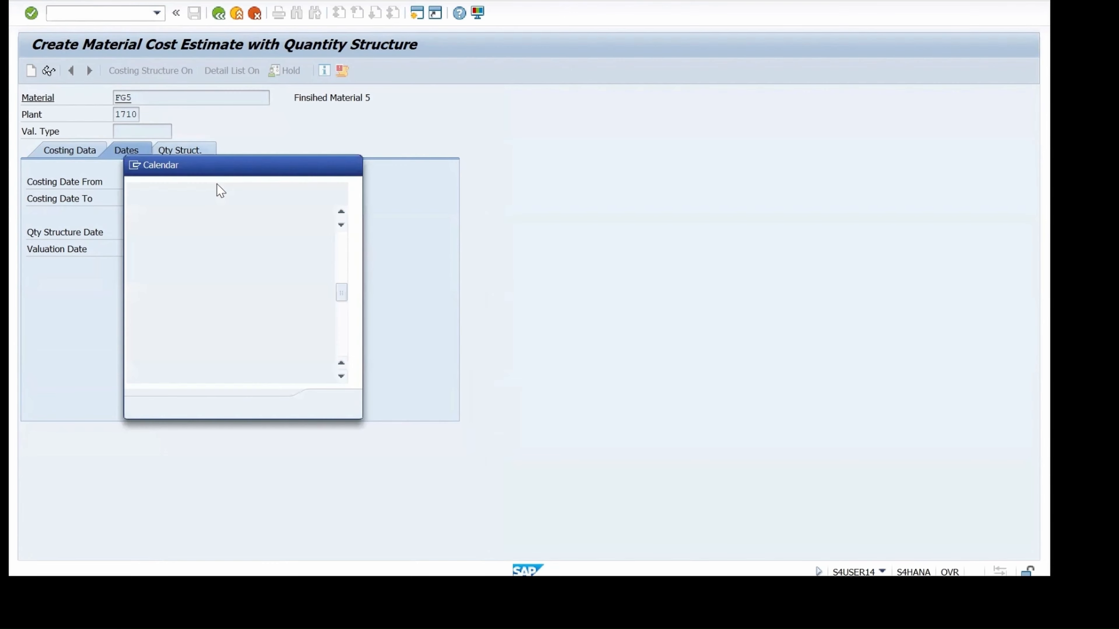
double_click(323, 303)
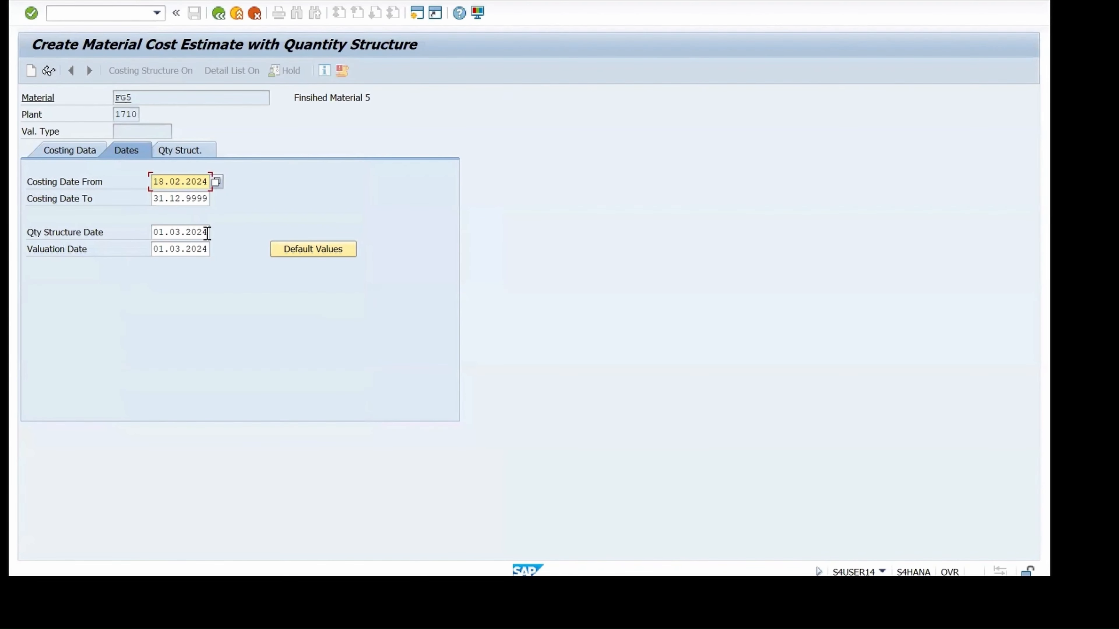
Set the quantity structure date of the cost estimate to 18.02.2024.
click(206, 233)
key(BackSpace)
key(BackSpace)
key(BackSpace)
key(BackSpace)
key(BackSpace)
key(BackSpace)
key(BackSpace)
key(BackSpace)
key(BackSpace)
key(BackSpace)
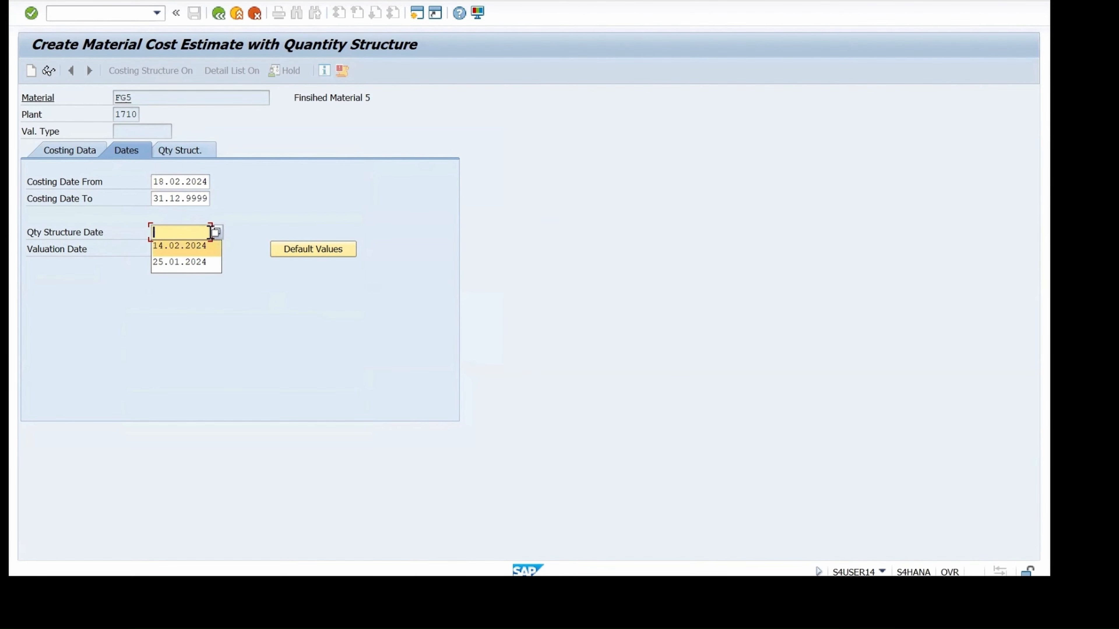
click(214, 232)
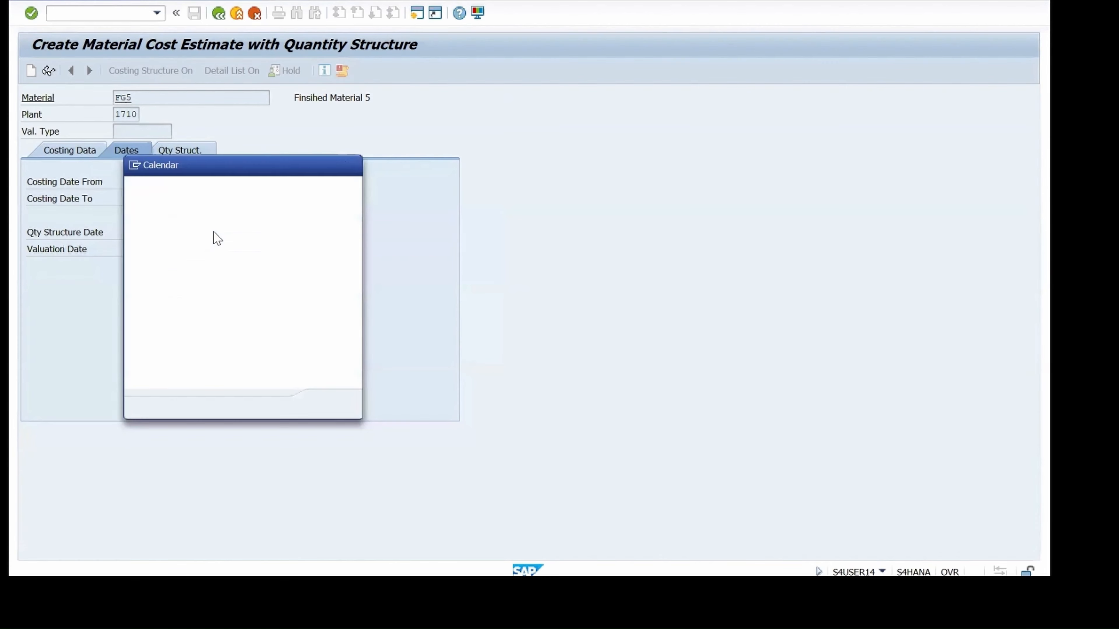
double_click(323, 303)
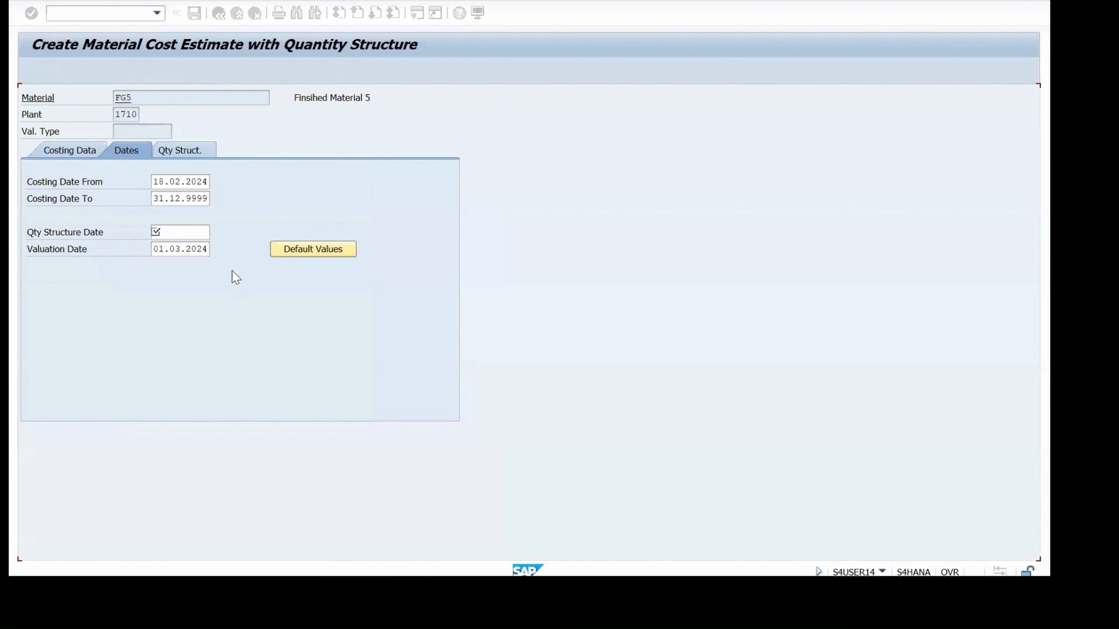
Set the valuation date of the cost estimate to 18.02.2024.
click(207, 250)
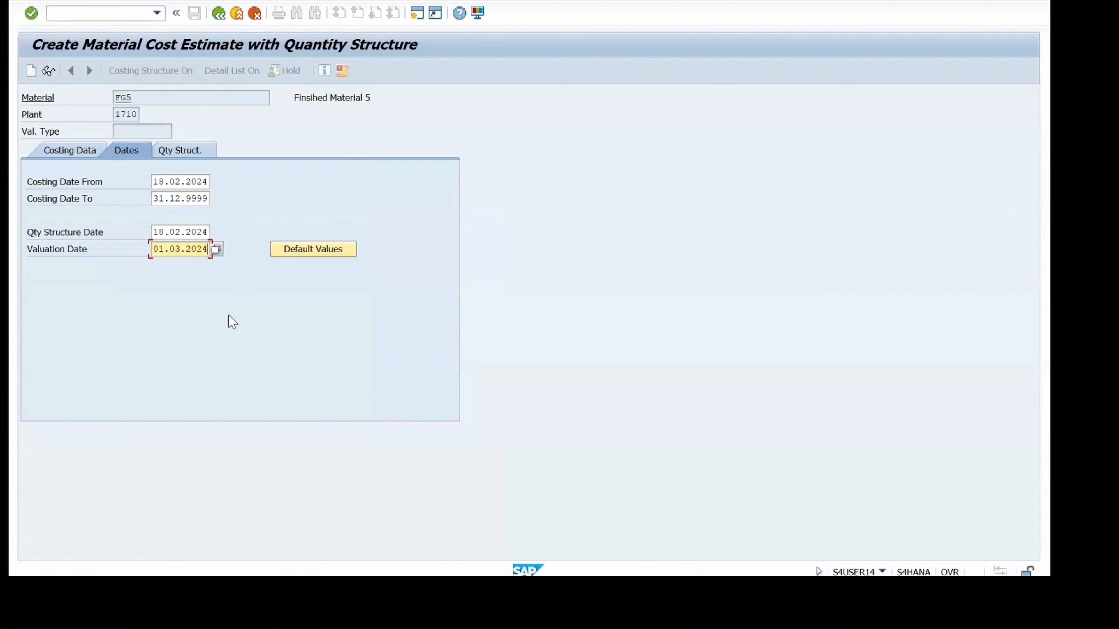
key(BackSpace)
key(BackSpace)
key(BackSpace)
key(BackSpace)
key(BackSpace)
key(BackSpace)
key(BackSpace)
key(BackSpace)
key(BackSpace)
key(BackSpace)
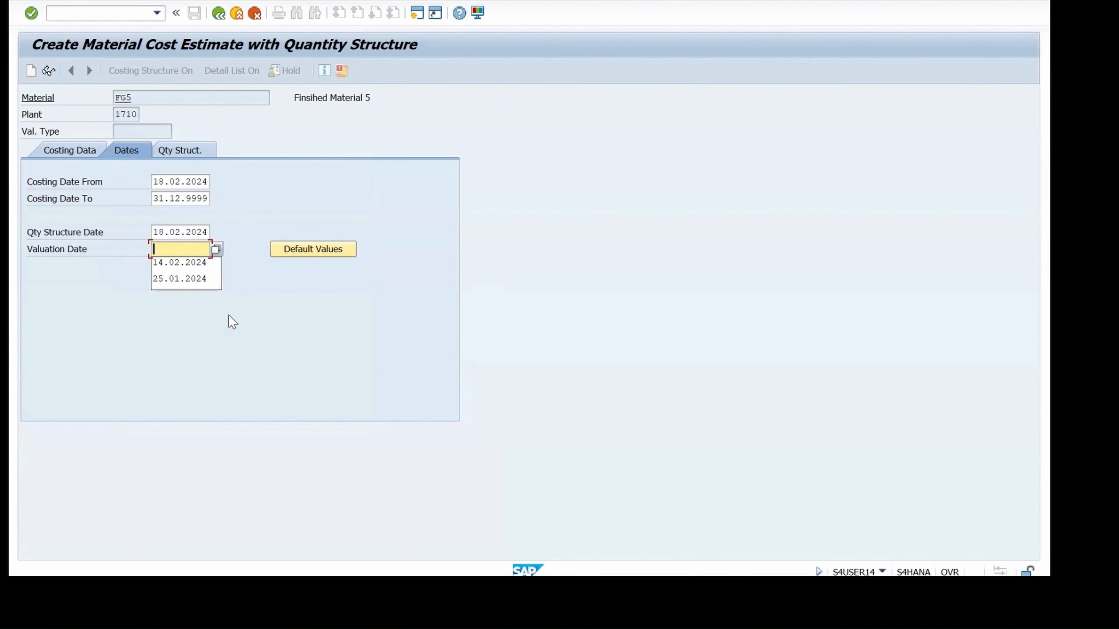
click(213, 251)
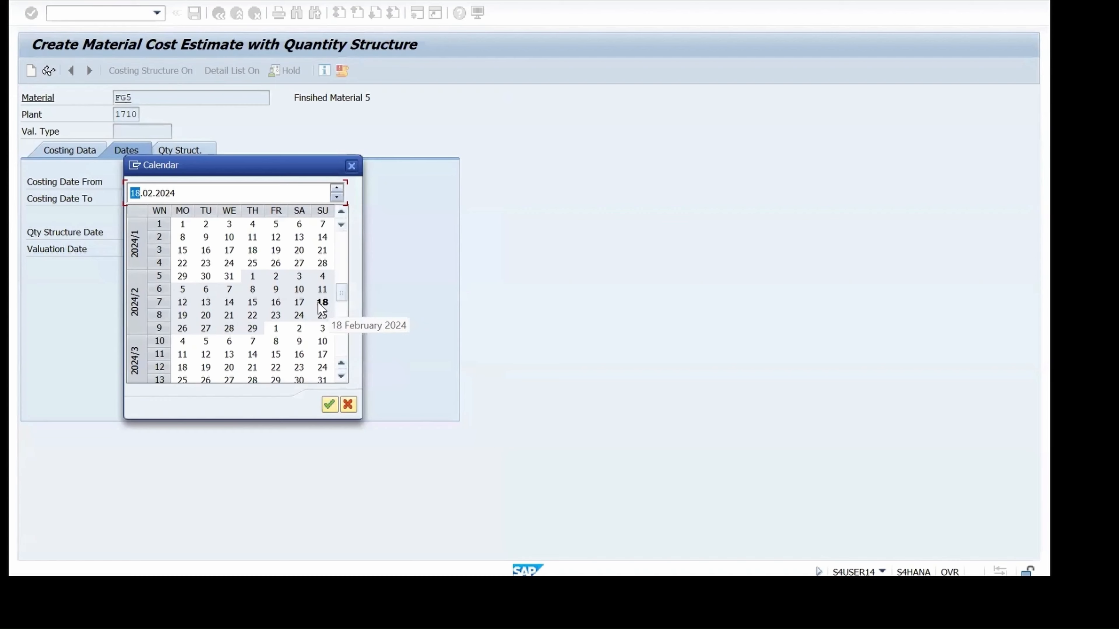
double_click(318, 302)
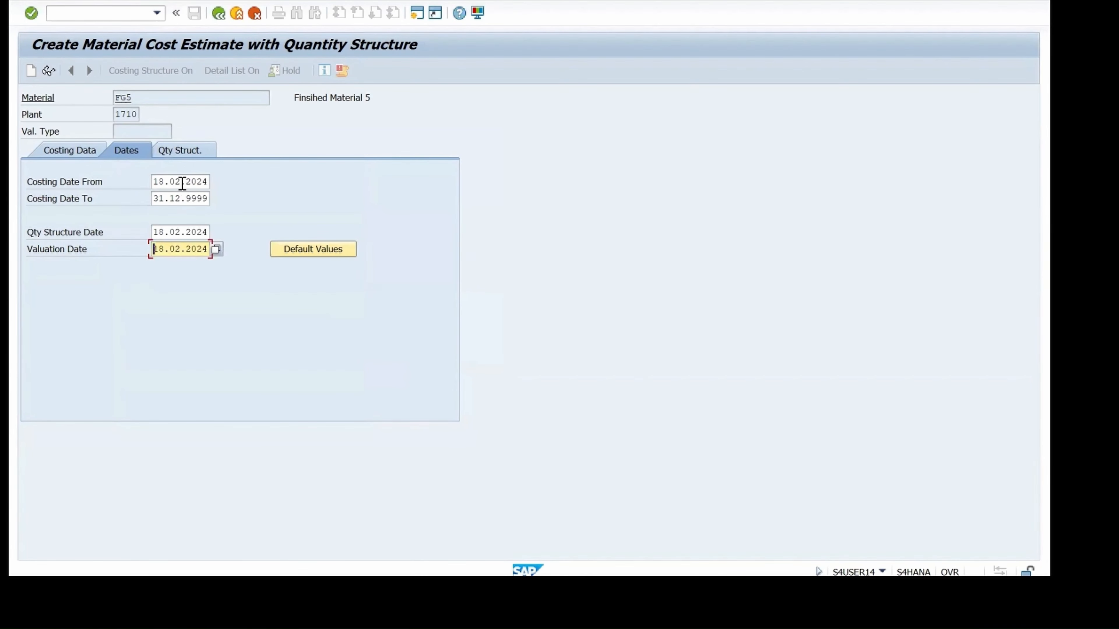
click(183, 183)
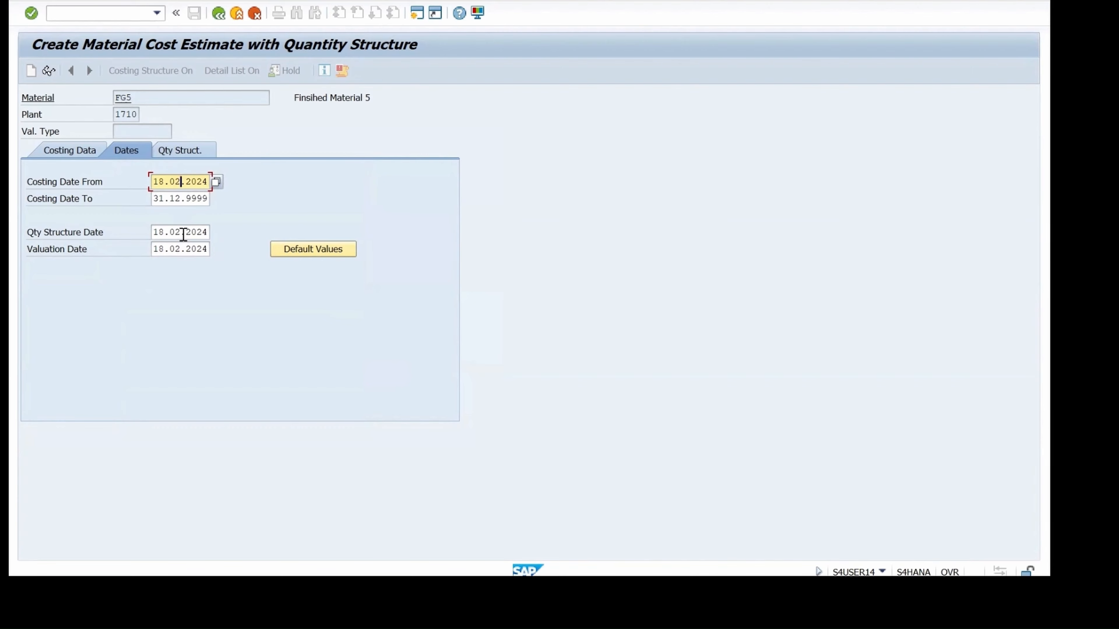
Assign production version V001 in the quantity structure data and run the cost estimate.
click(189, 156)
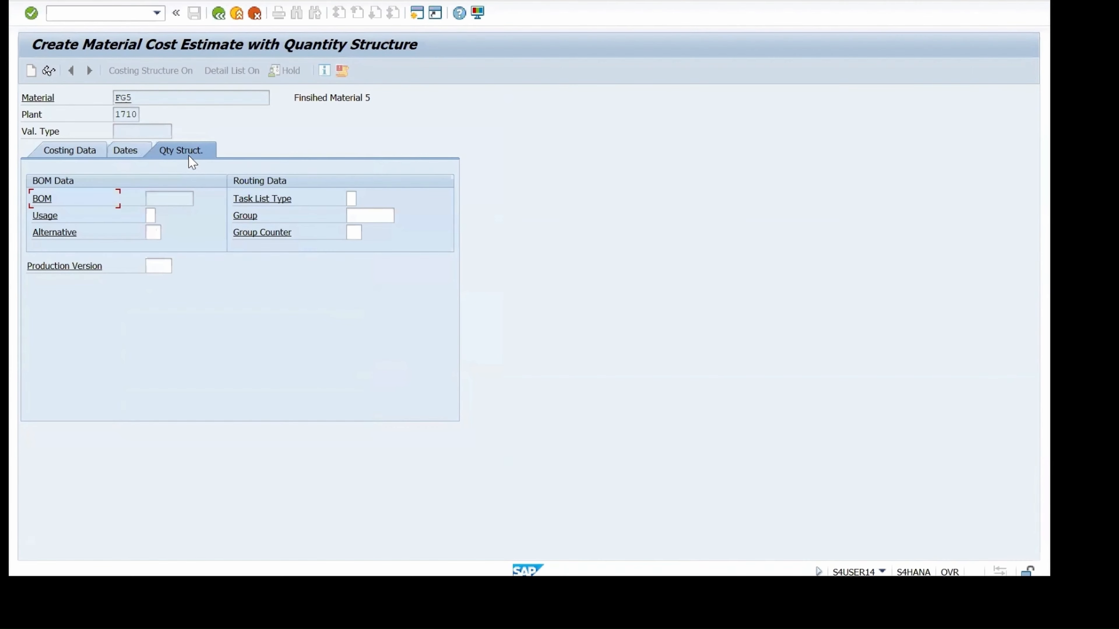
click(162, 267)
click(178, 266)
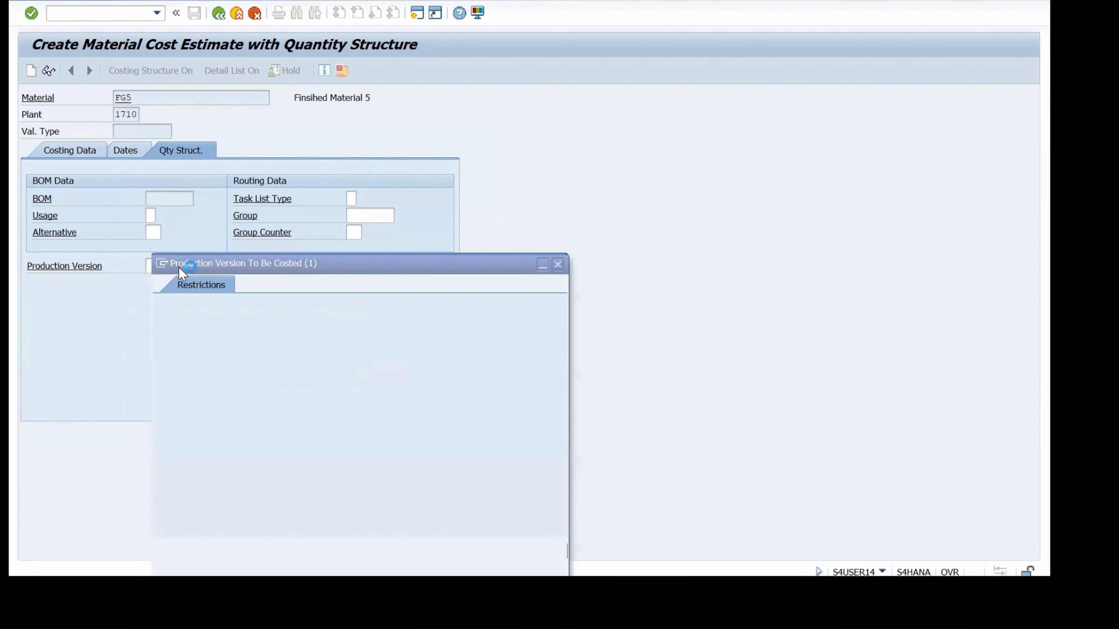
drag(301, 269, 450, 121)
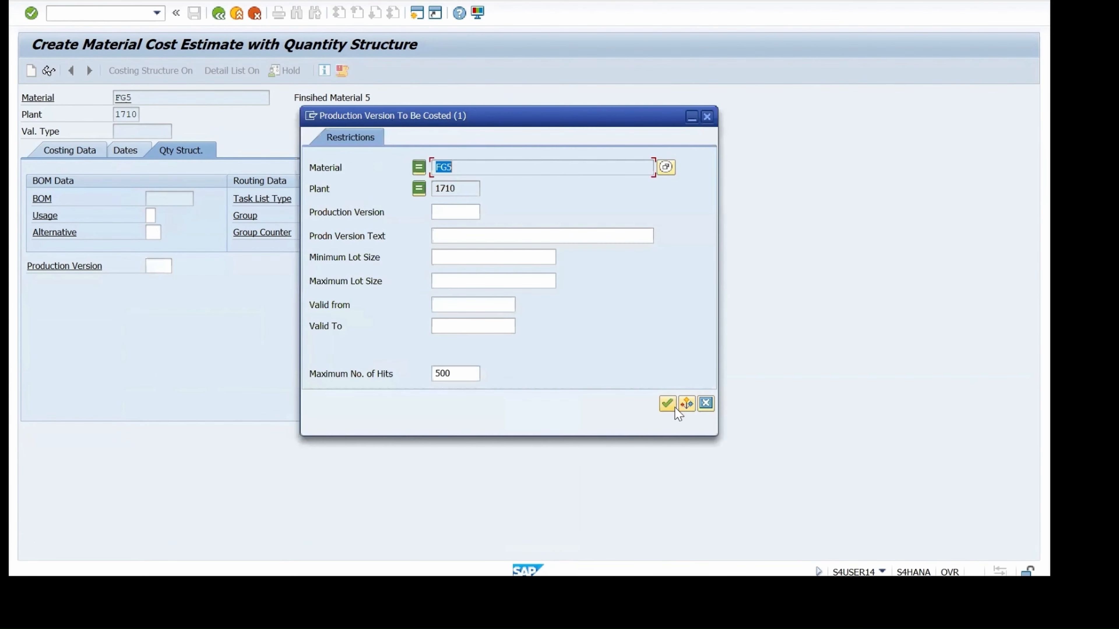
click(665, 404)
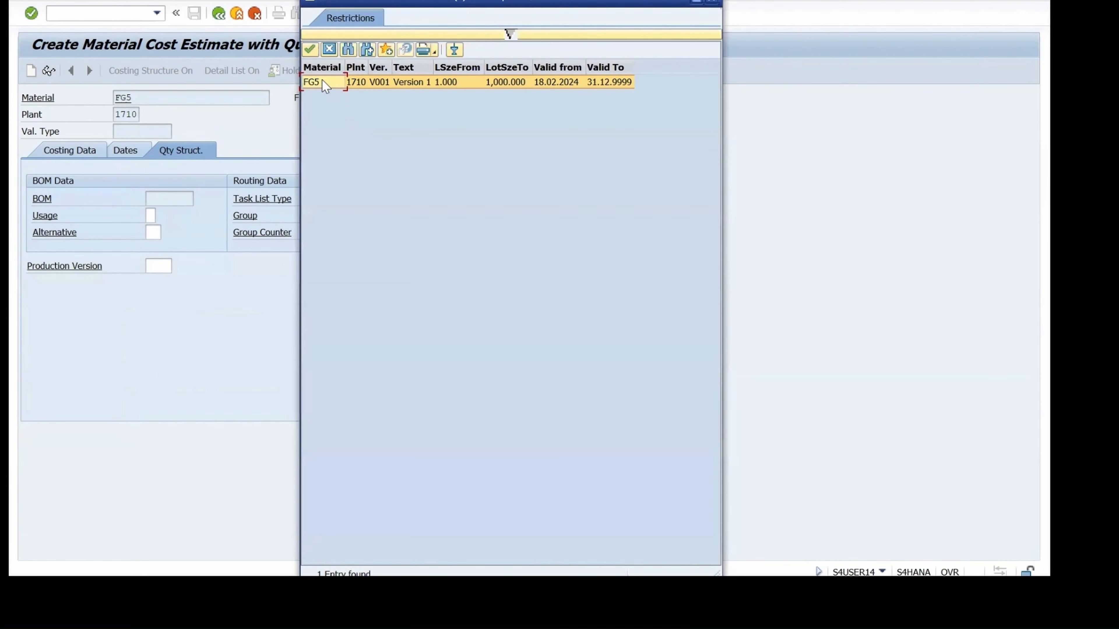
double_click(322, 82)
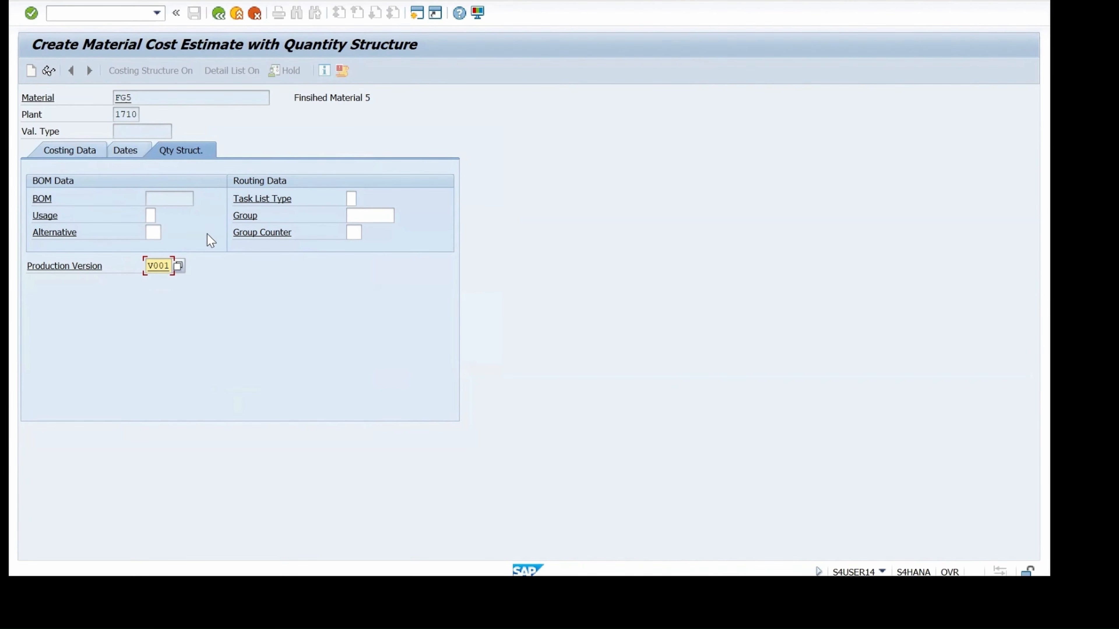
key(Return)
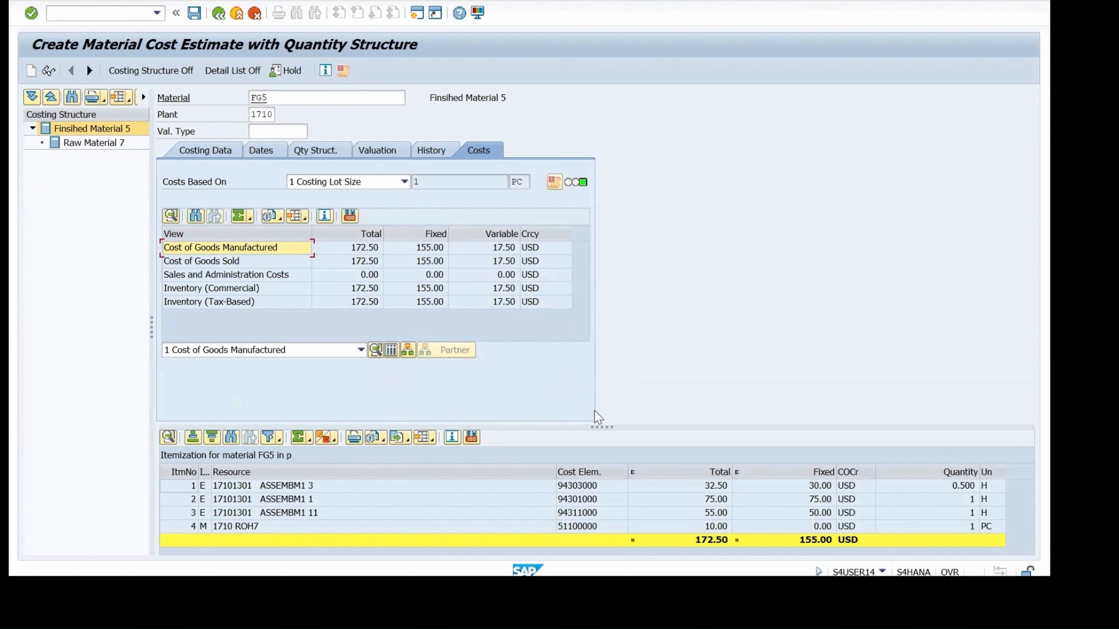
Enlarge the itemization for FG5, narrow its Resource column, and examine the costs and quantities of the activities and raw material ROH7.
drag(603, 428, 604, 368)
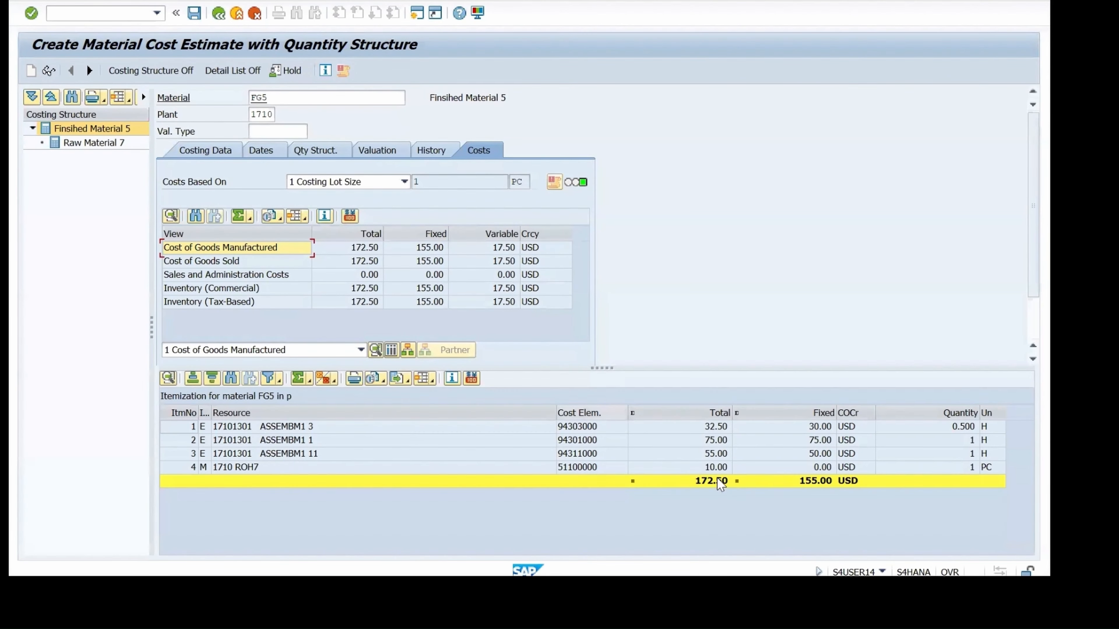
drag(555, 413, 372, 413)
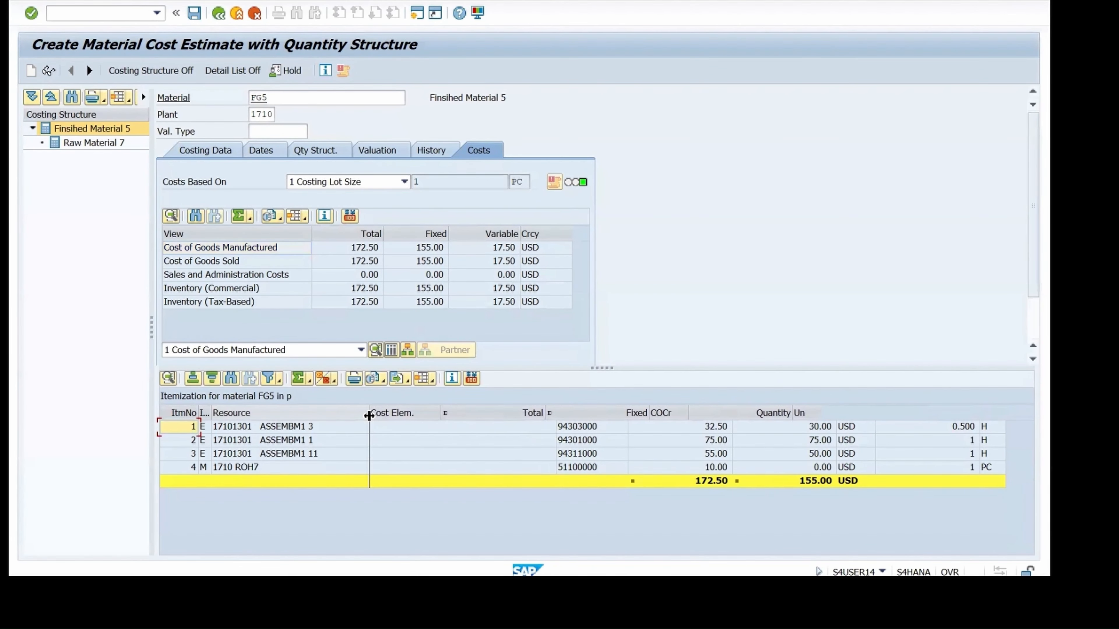
click(263, 468)
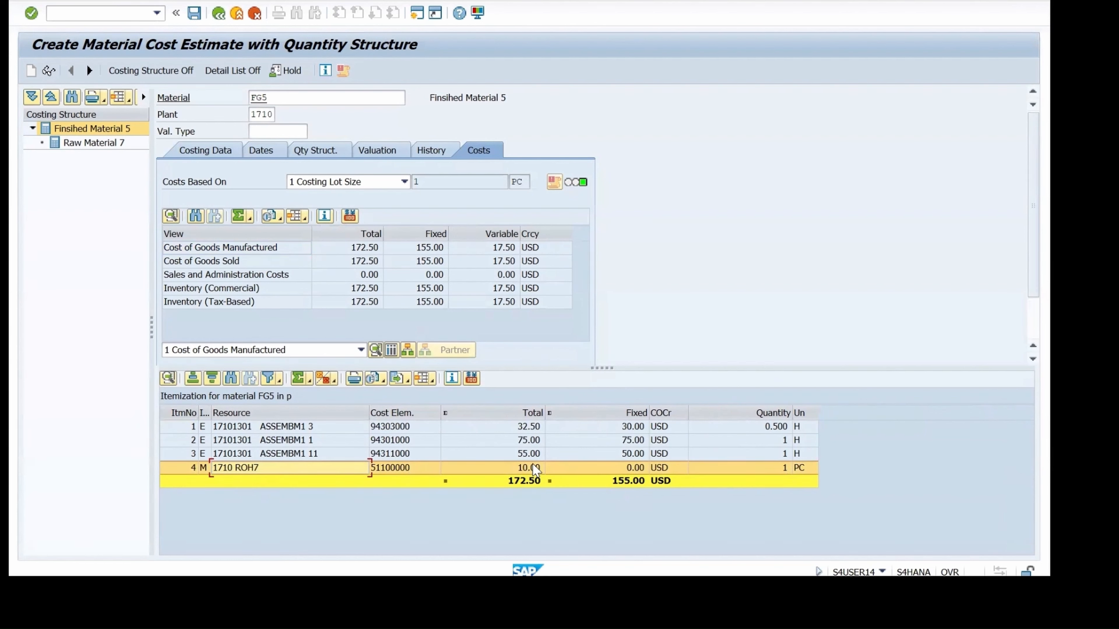
click(325, 453)
click(319, 439)
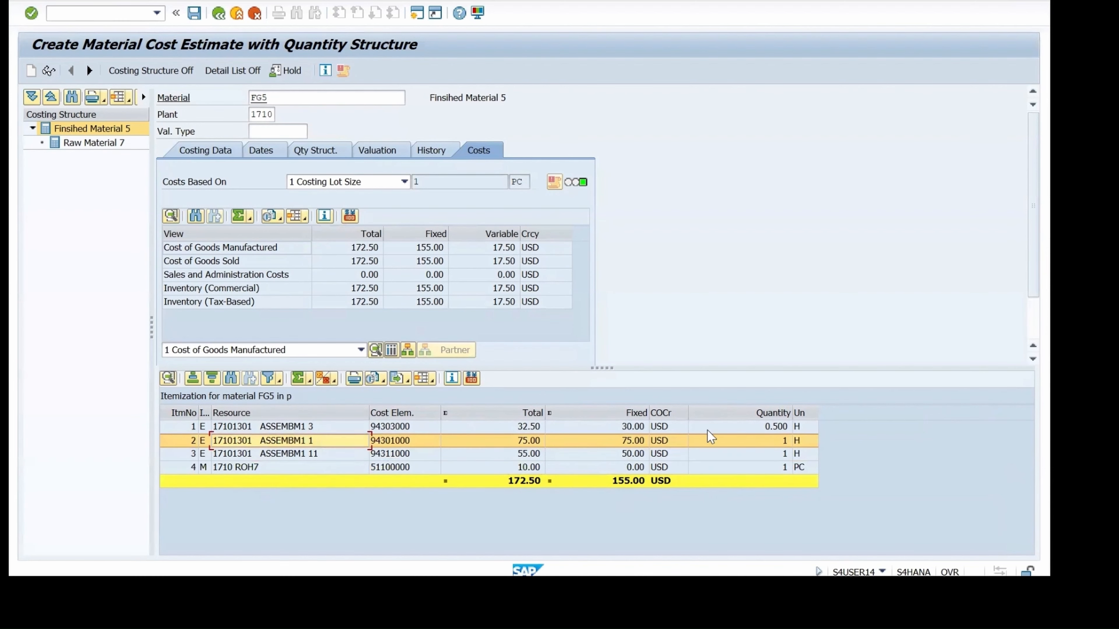
click(770, 426)
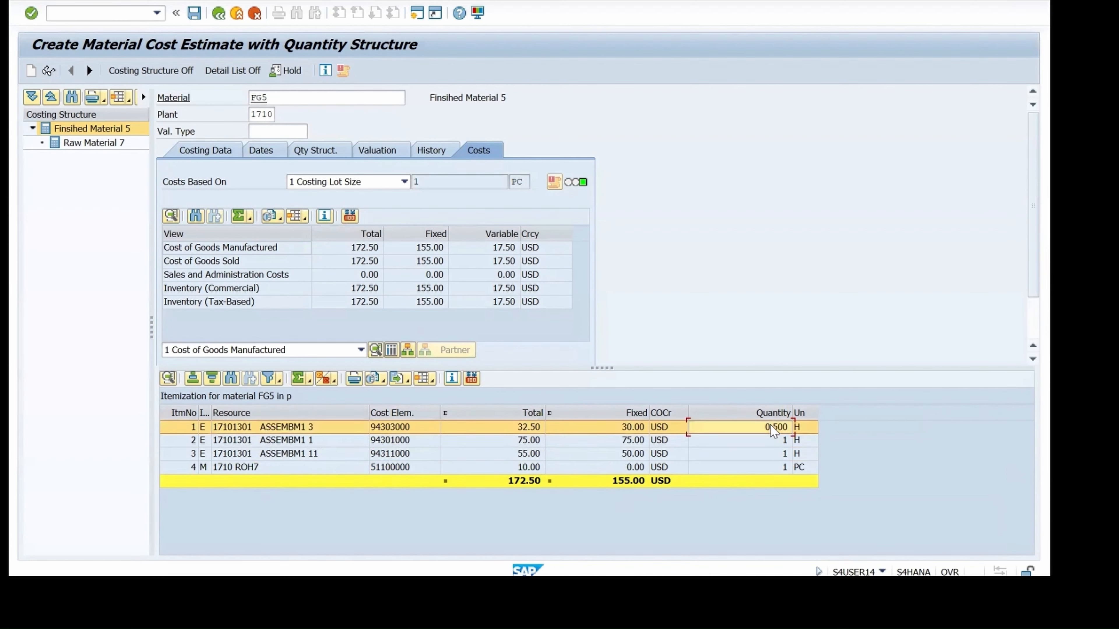
click(765, 446)
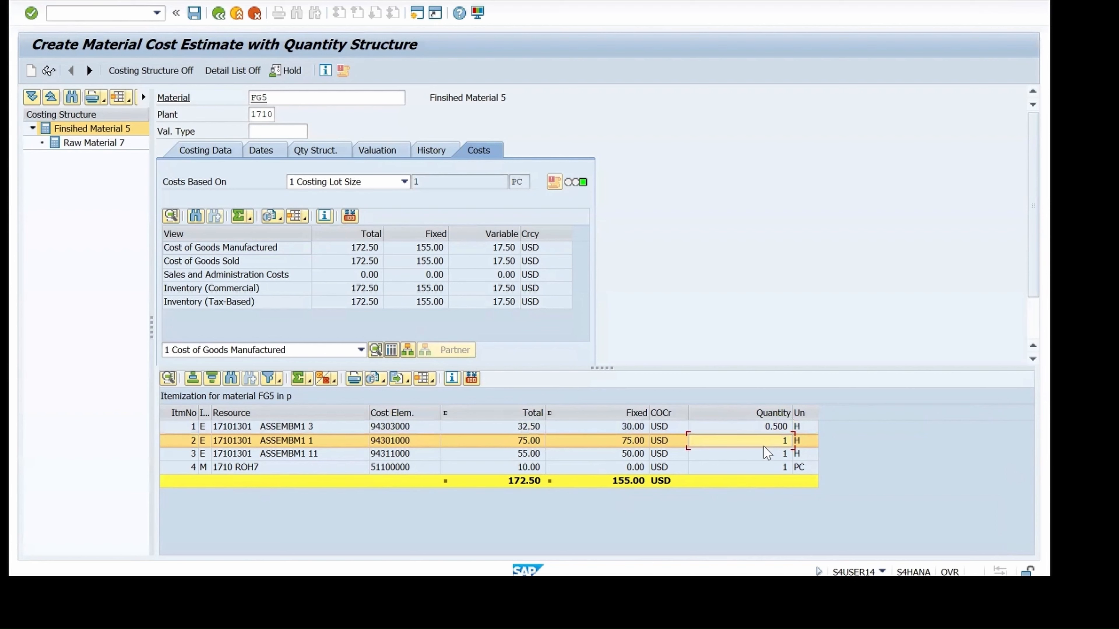
click(752, 467)
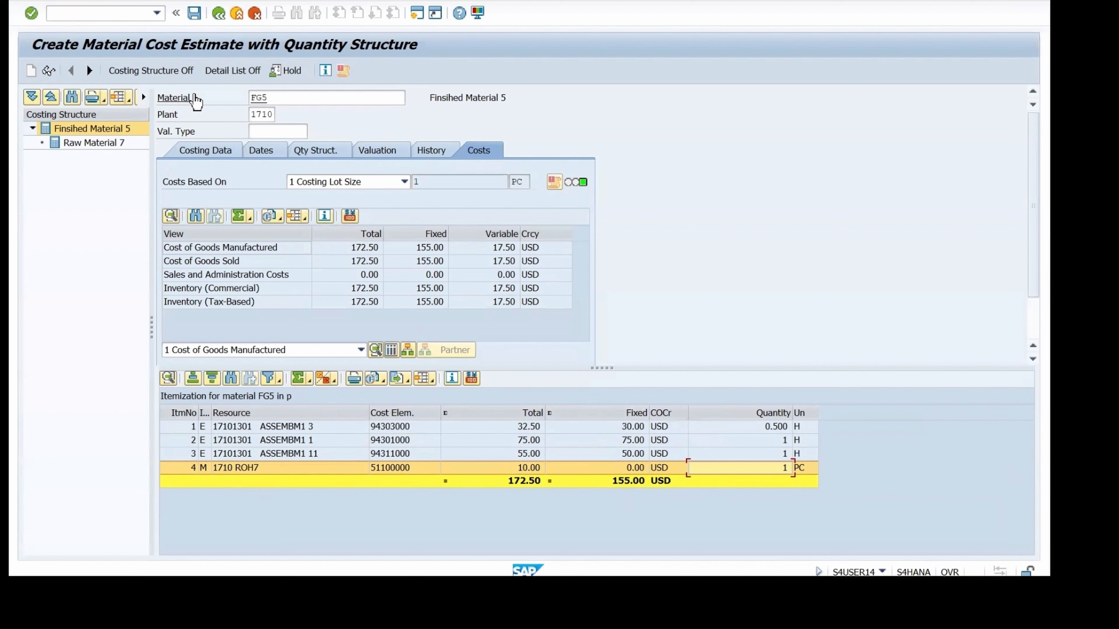
Save FG5's cost estimate and start the Price Update transaction for marking the standard price.
click(194, 19)
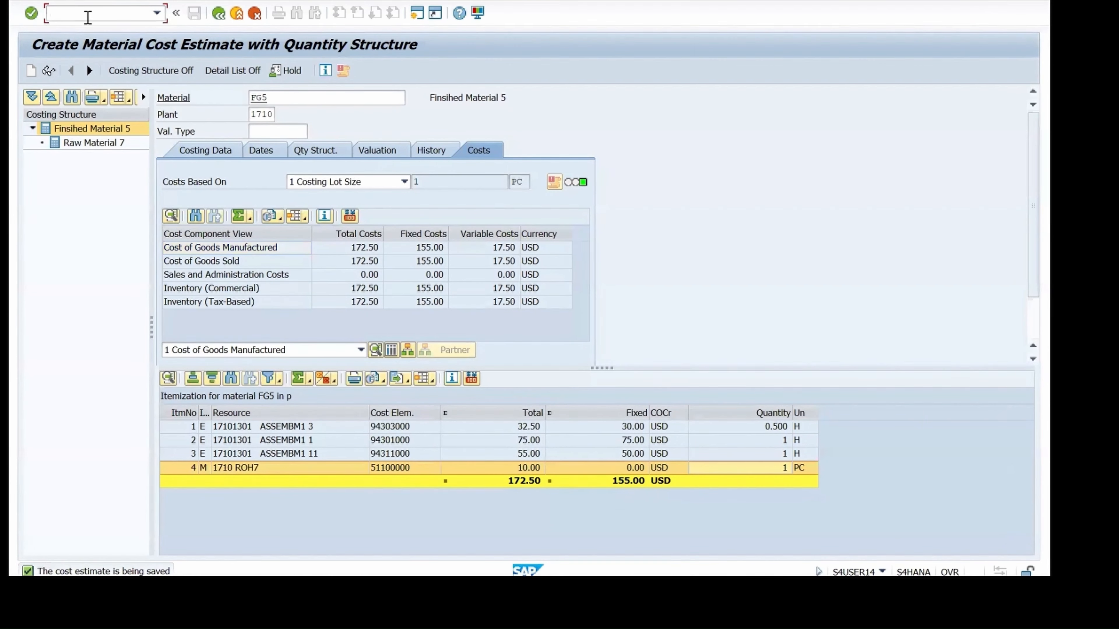
text(/n c)
text(k11)
key(Return)
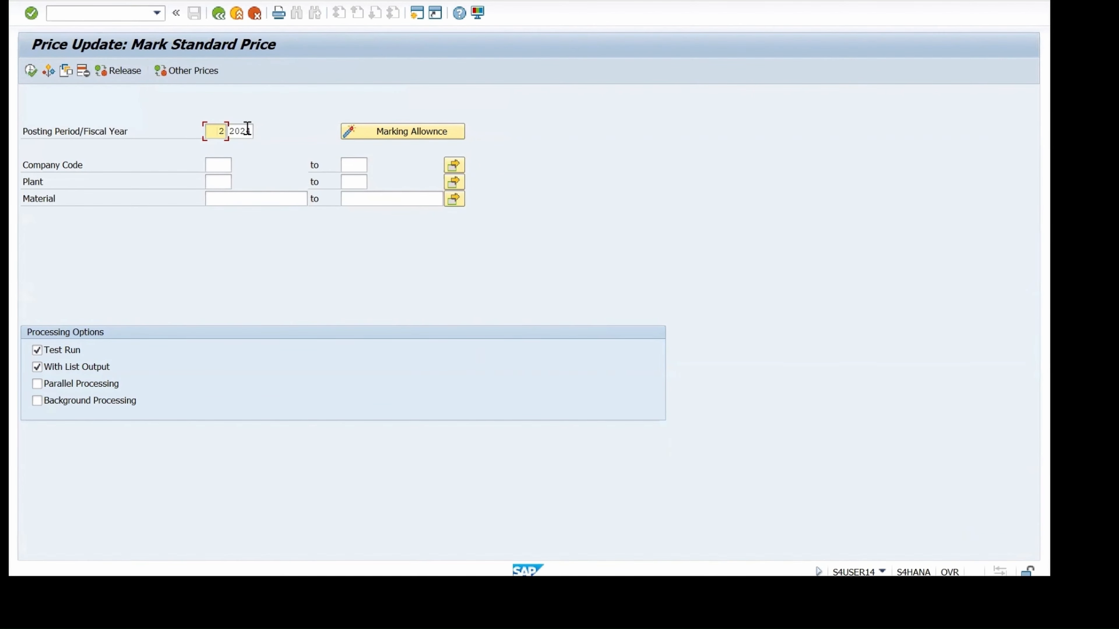
Restrict the price update to company code 1710, plant 1710 and material FG5, and check the marking allowance.
click(218, 165)
text(1710)
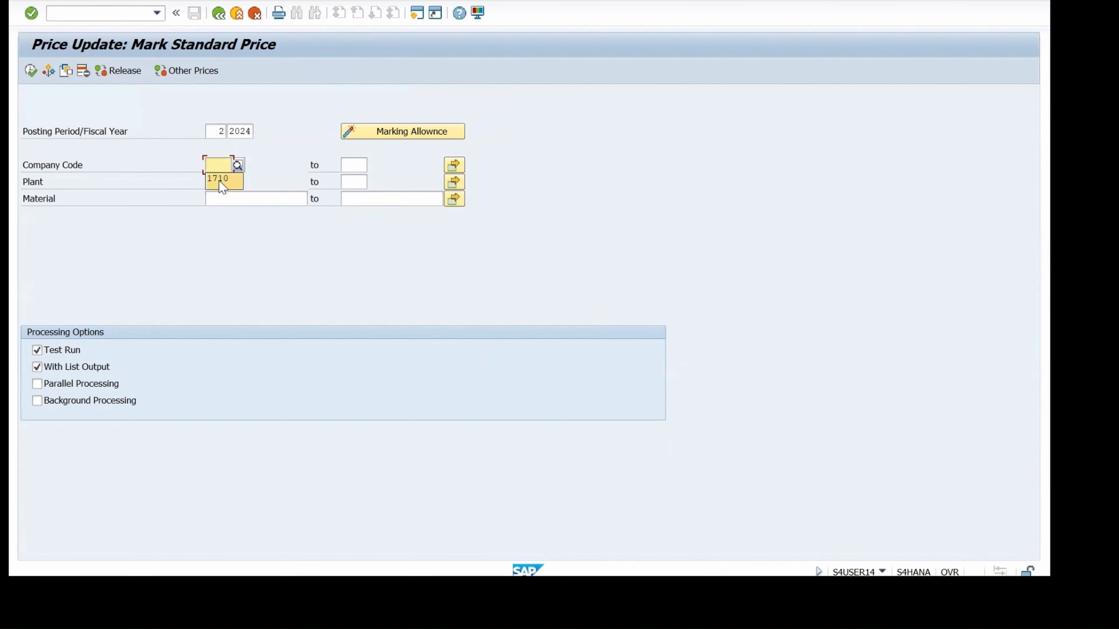
click(219, 182)
text(1710)
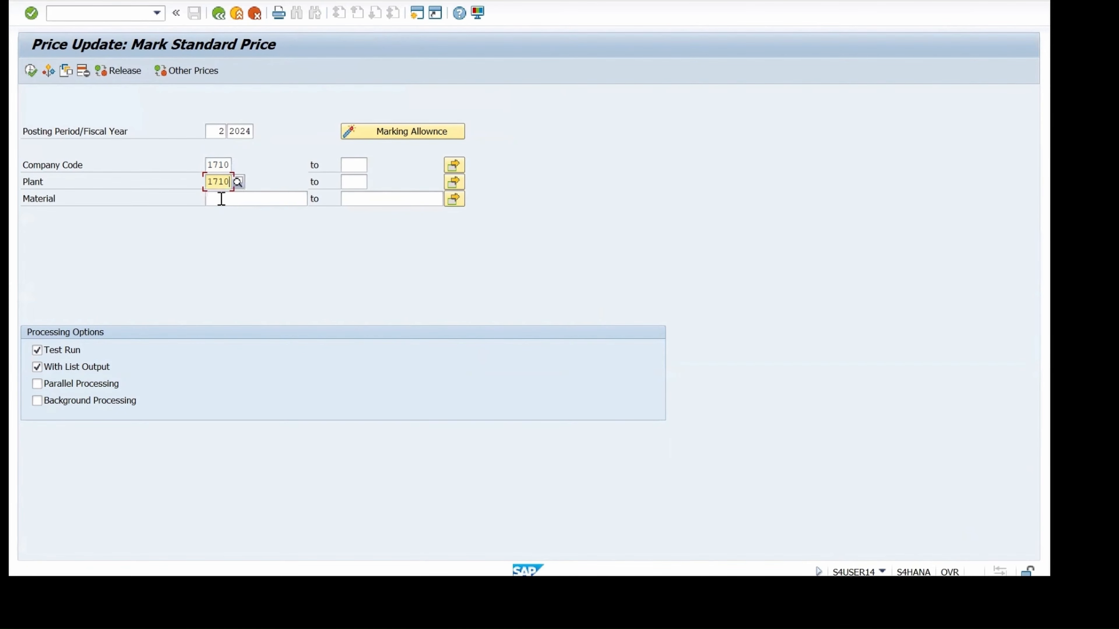
click(221, 199)
text(fg)
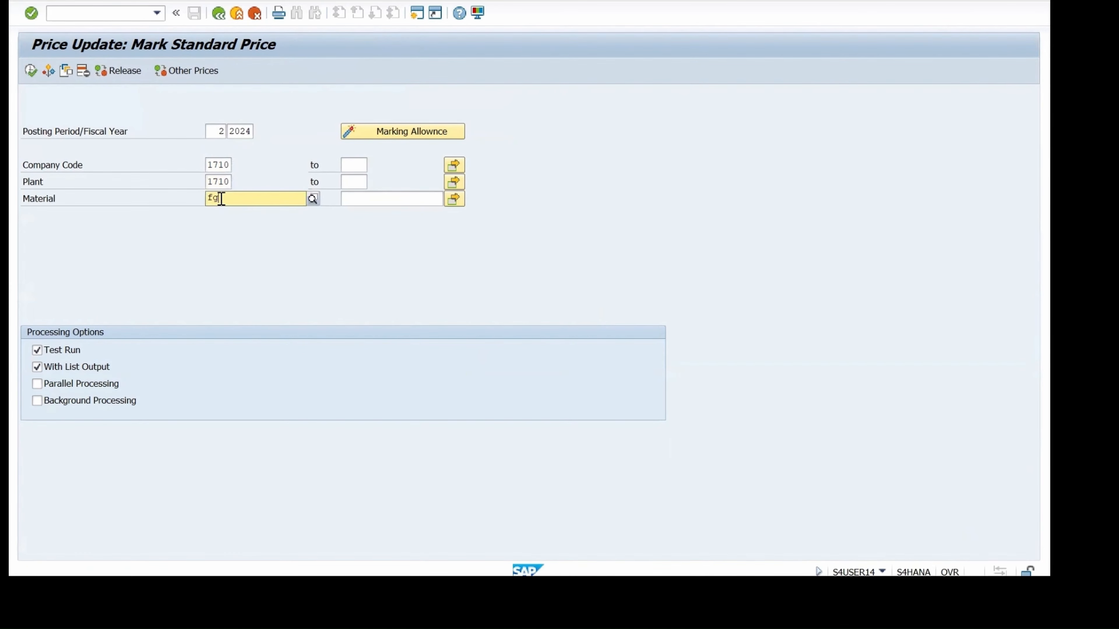
text(3)
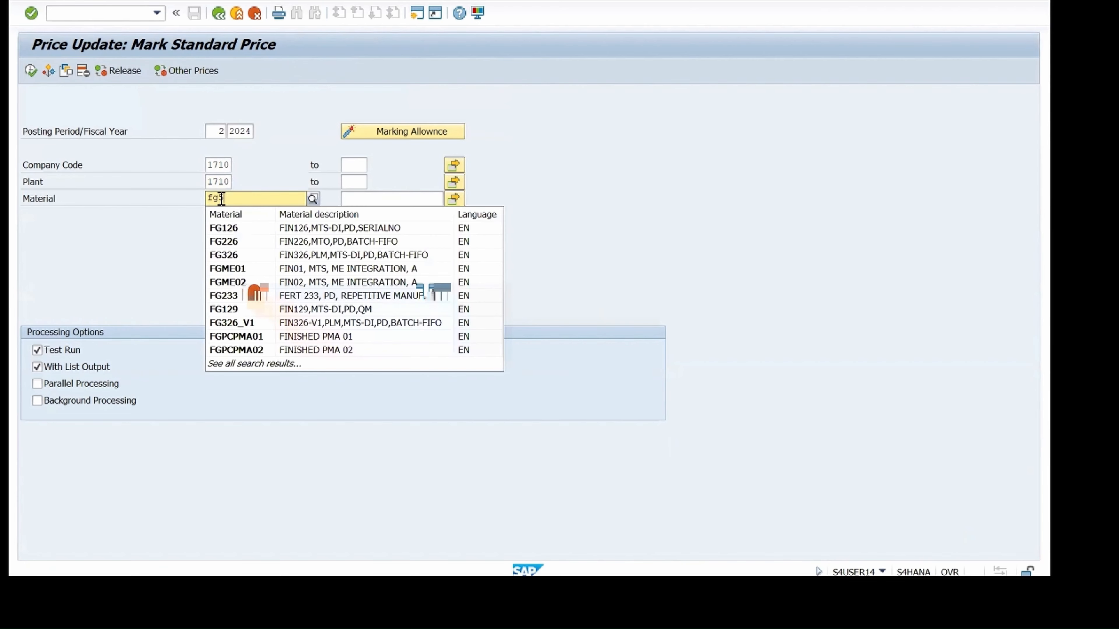
click(216, 242)
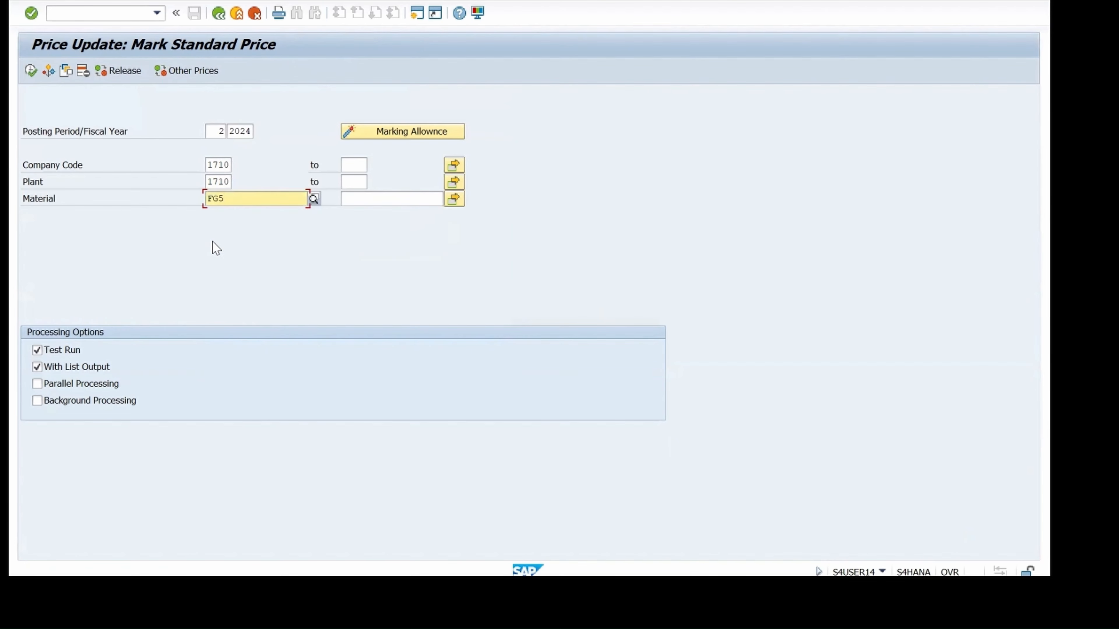
click(401, 132)
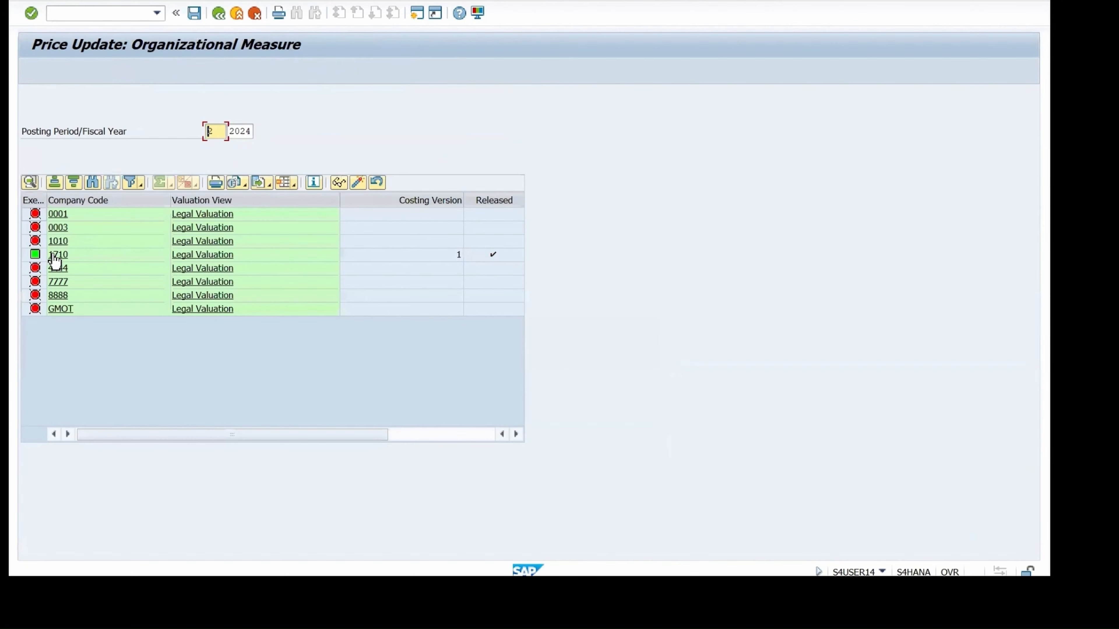
click(219, 13)
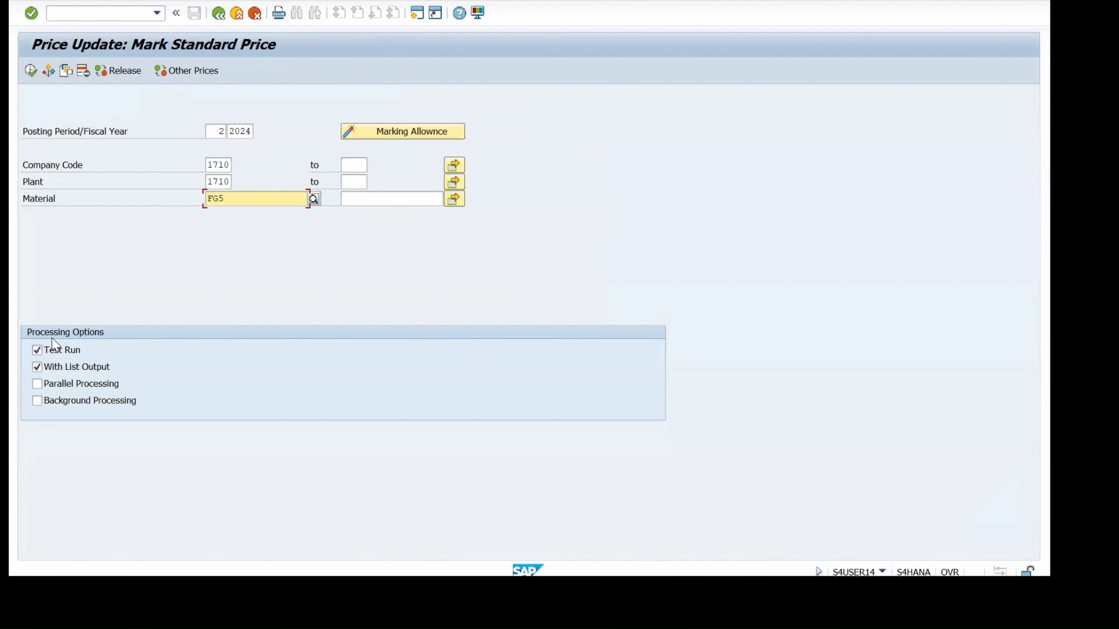
Turn off the test run, mark FG5's standard price, and save the resulting list before returning to the selection screen.
click(36, 350)
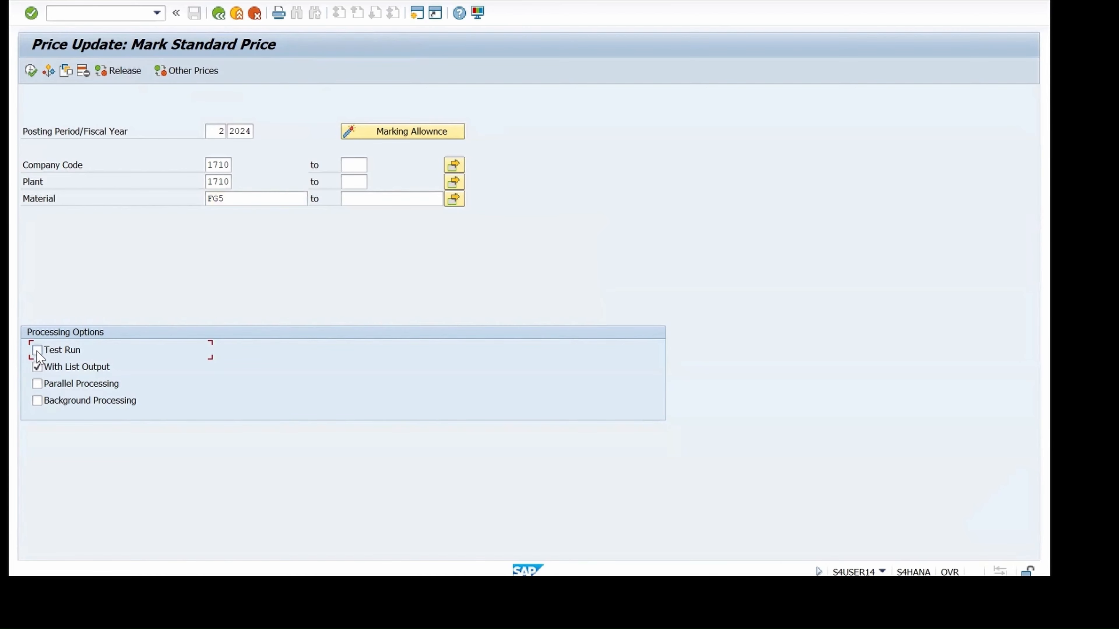
click(30, 70)
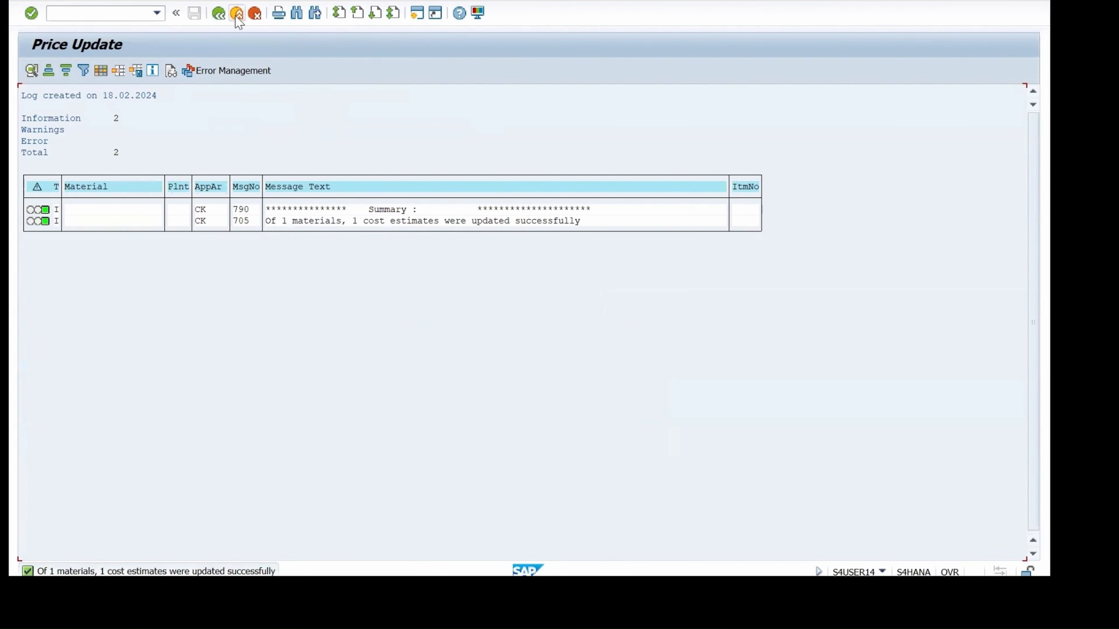
click(218, 13)
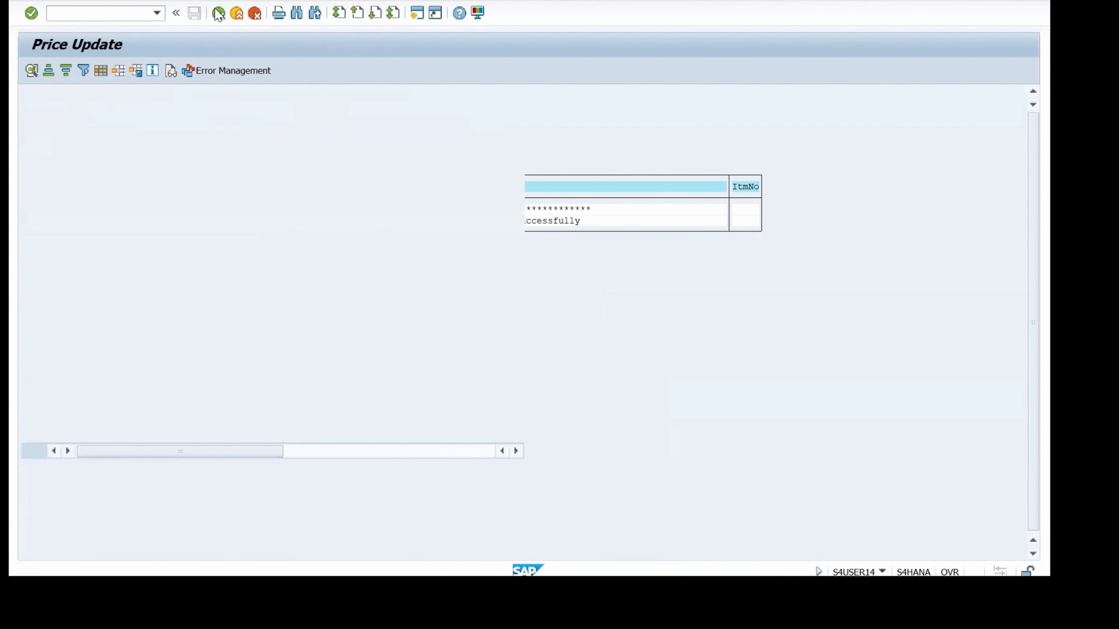
click(454, 148)
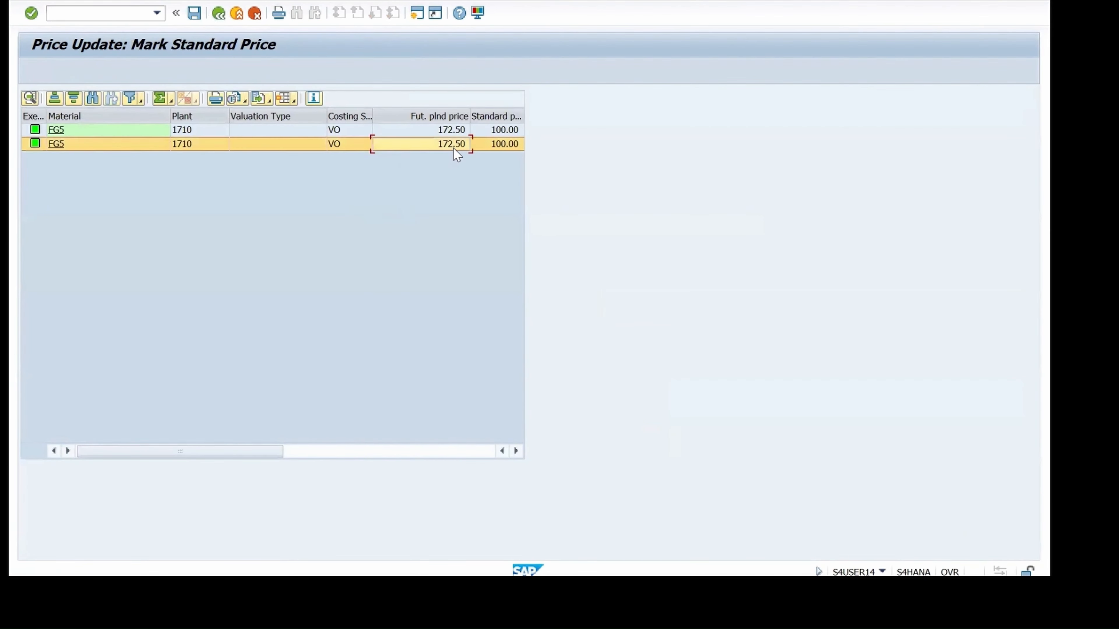
click(194, 13)
click(219, 15)
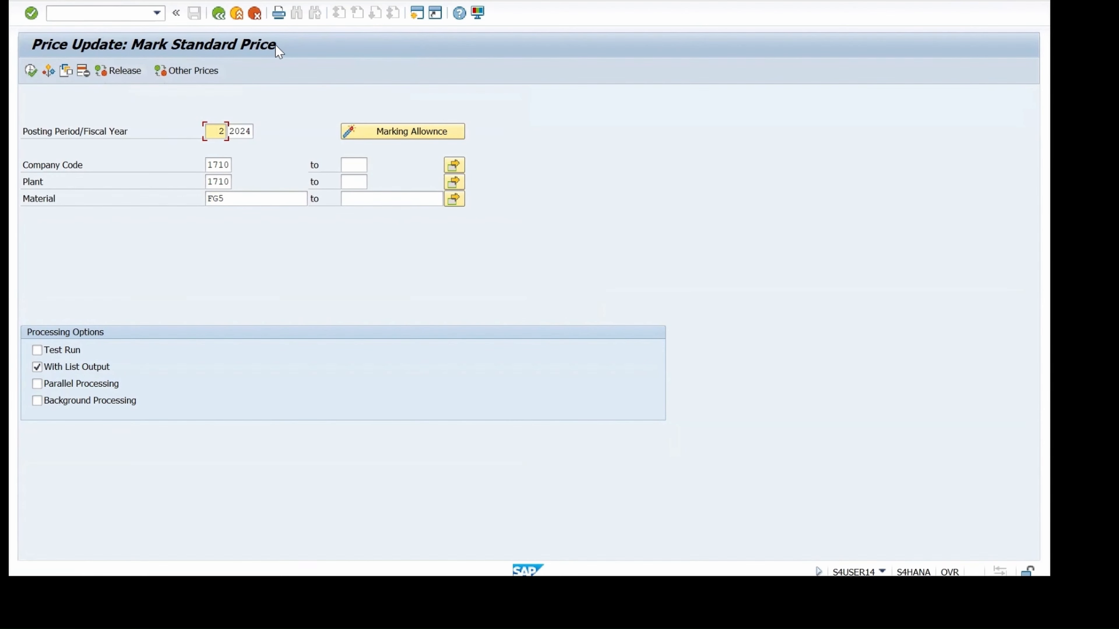
Switch the price update to release mode, release FG5's standard price in plant 1710, and close the log.
click(114, 69)
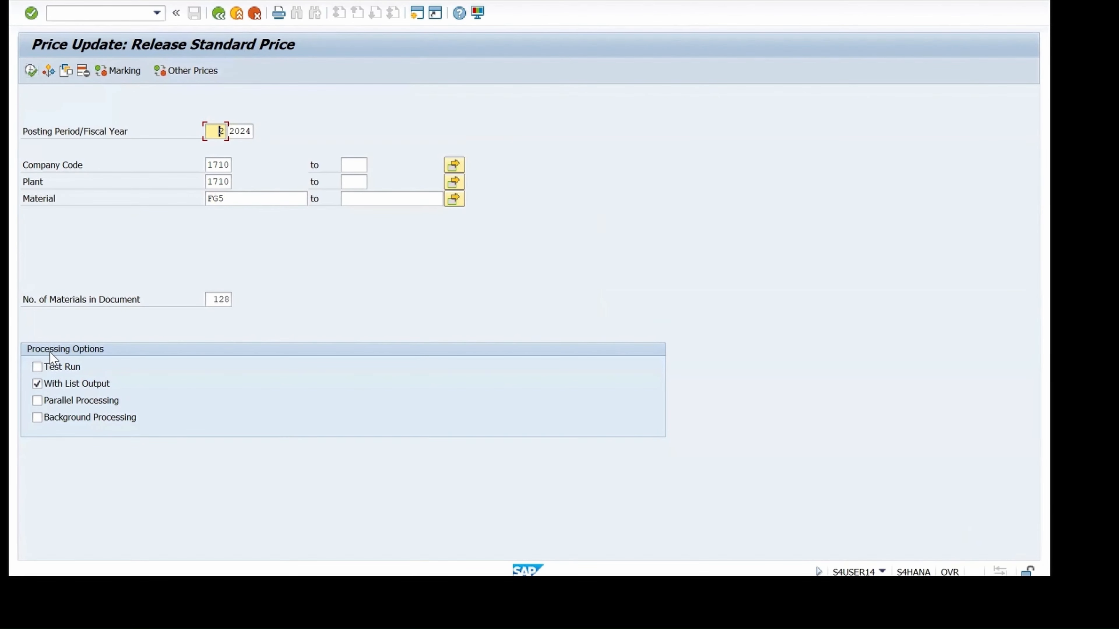
click(31, 71)
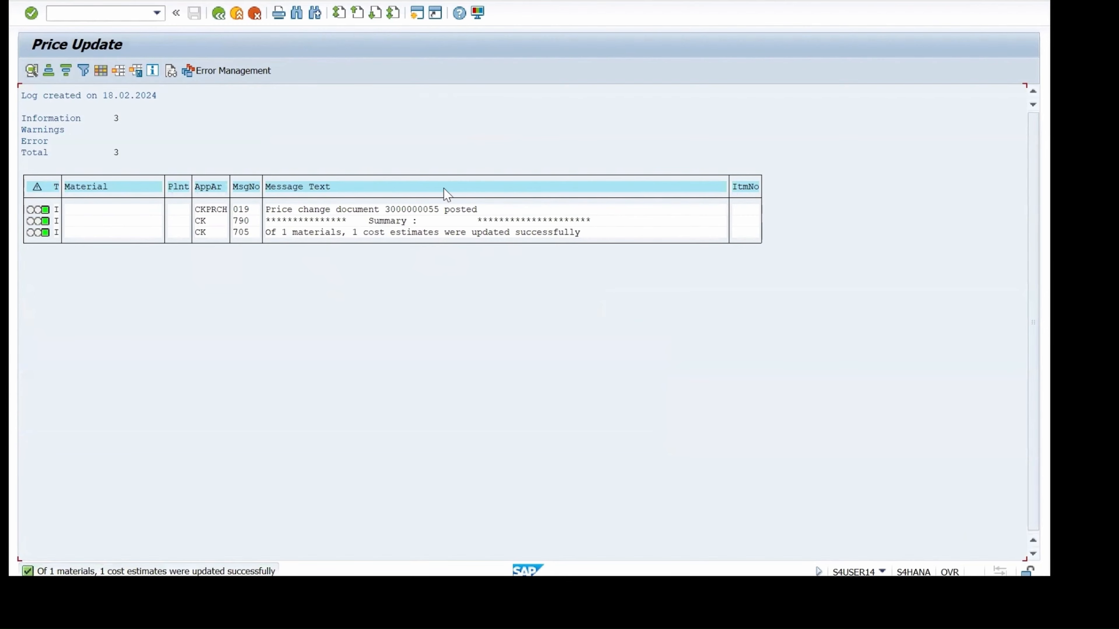
click(218, 14)
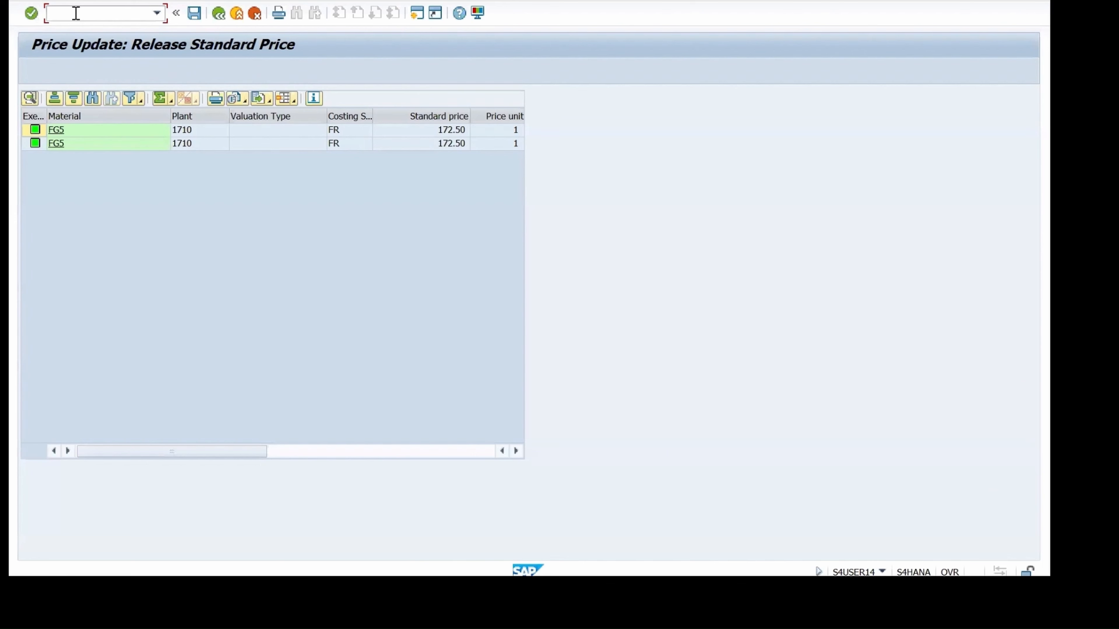
Display the material master of FG5 in plant 1710, changing the storage location to 171A.
key(alt+Tab)
key(alt+Tab)
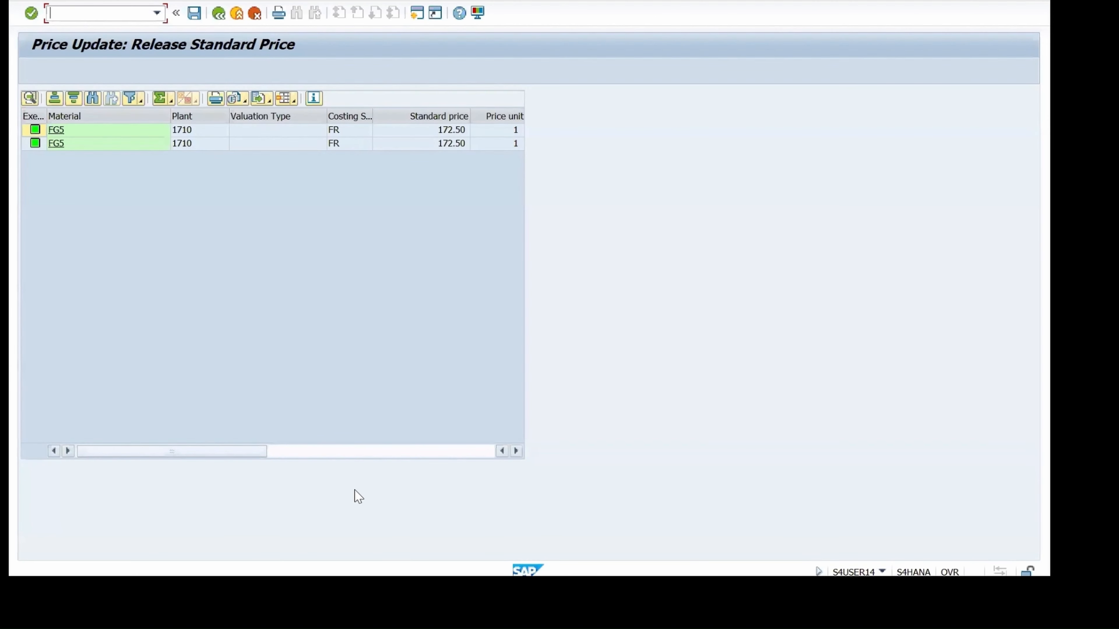
mouse_move(260, 575)
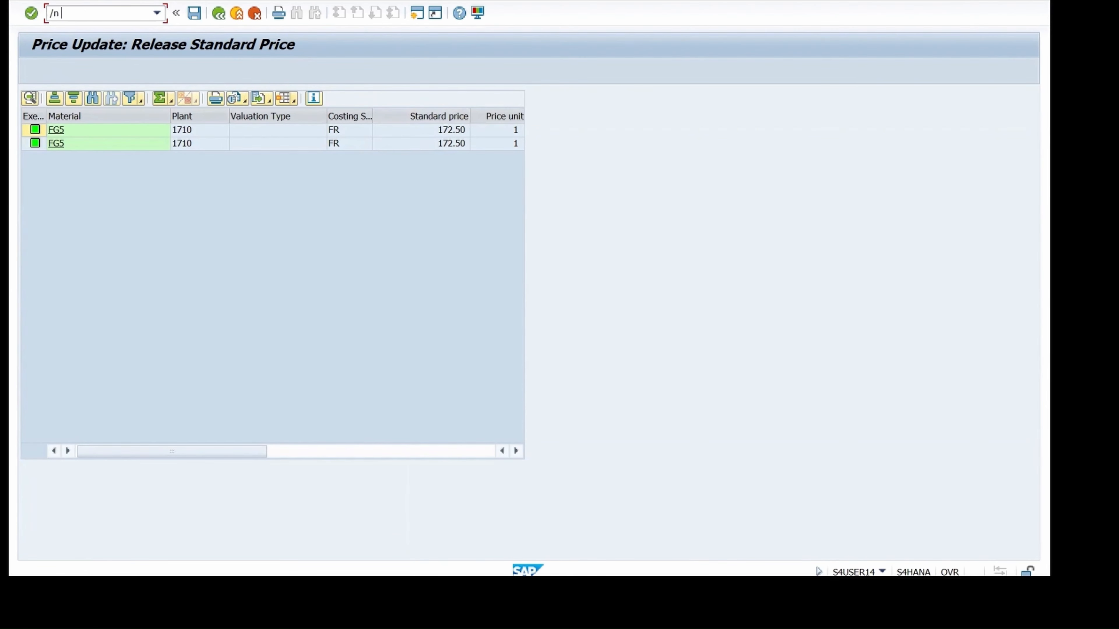
key(Return)
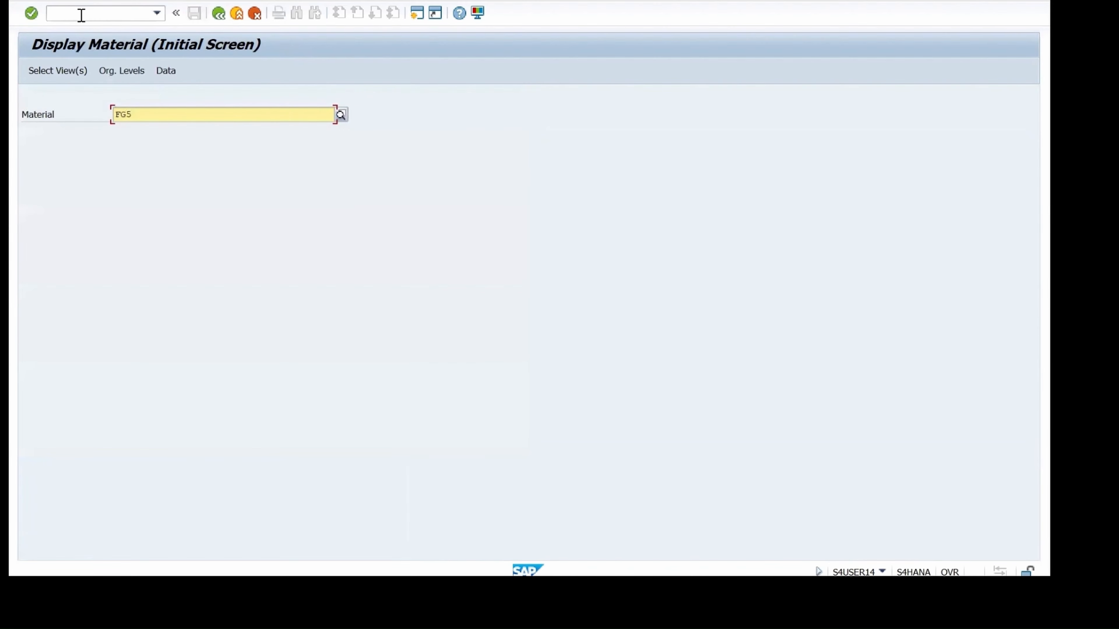
key(Return)
key(Return)
key(Return)
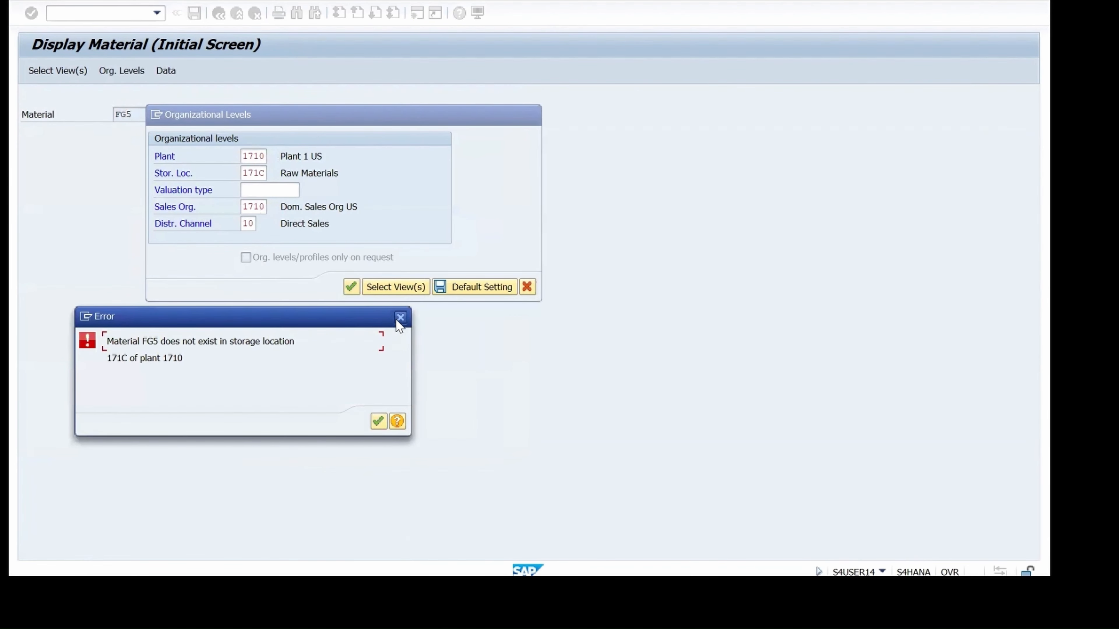
click(400, 317)
click(263, 173)
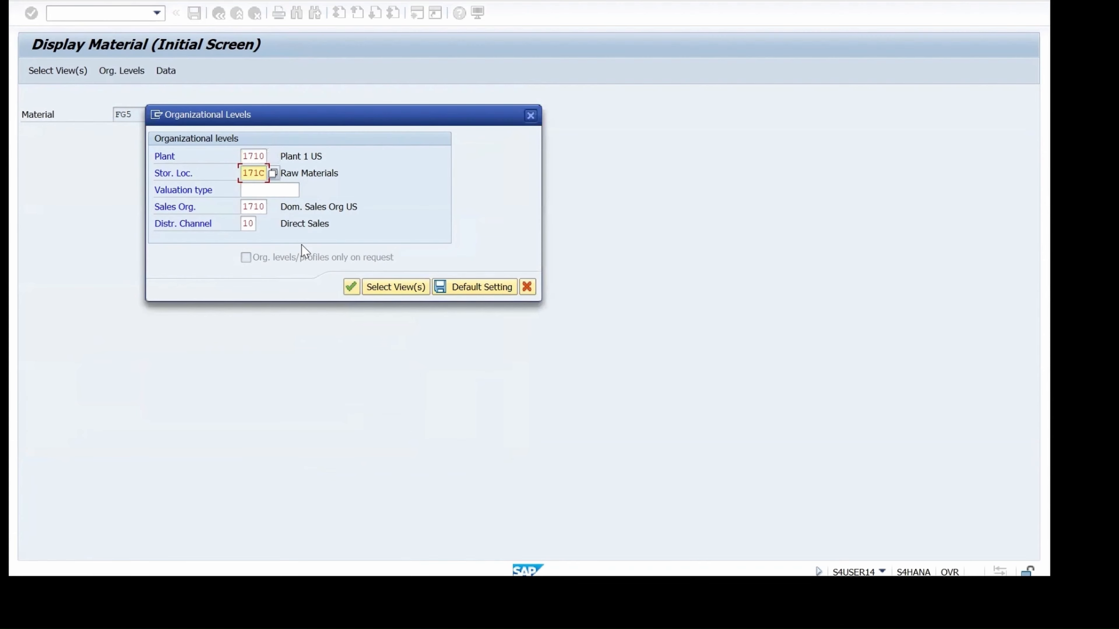
key(BackSpace)
text(a)
click(351, 287)
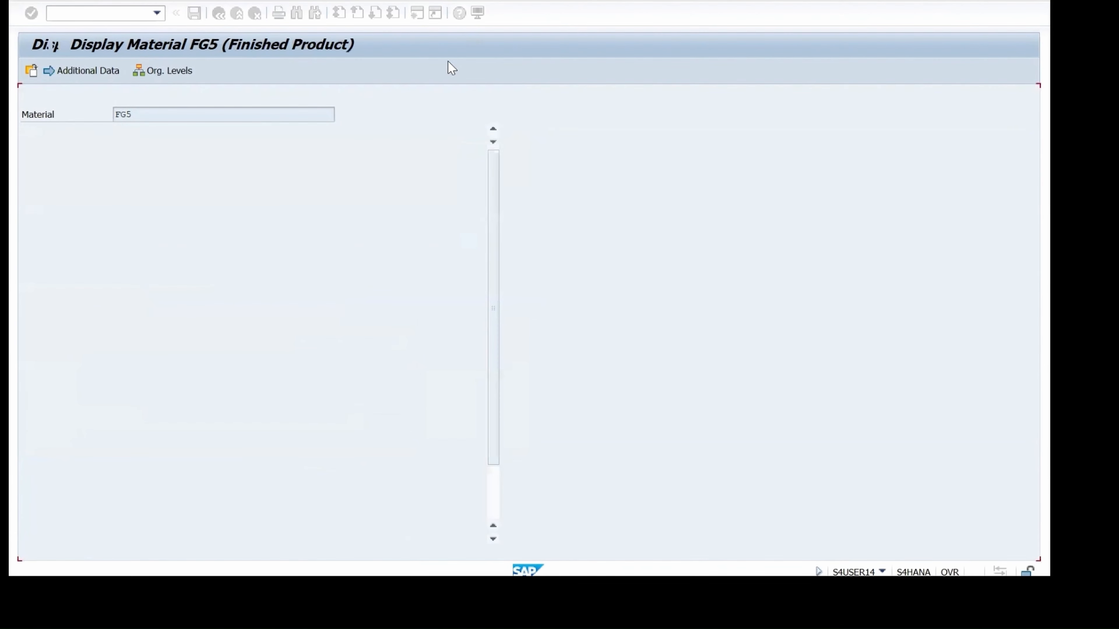
Open FG5's Costing 2 view and check the current planned price, standard price and period.
click(496, 98)
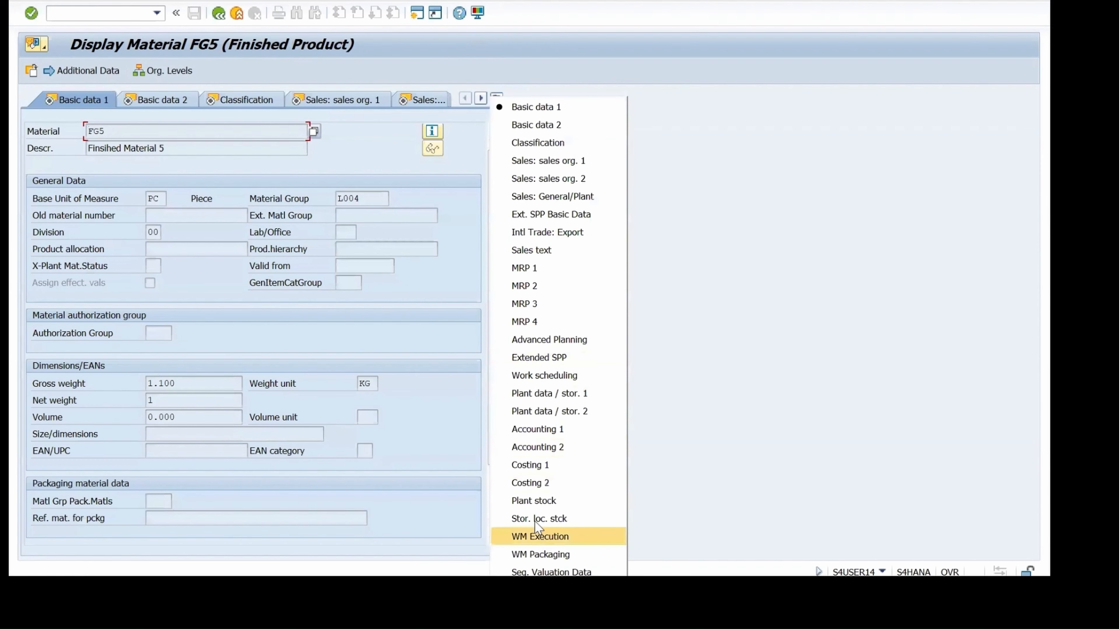
click(530, 483)
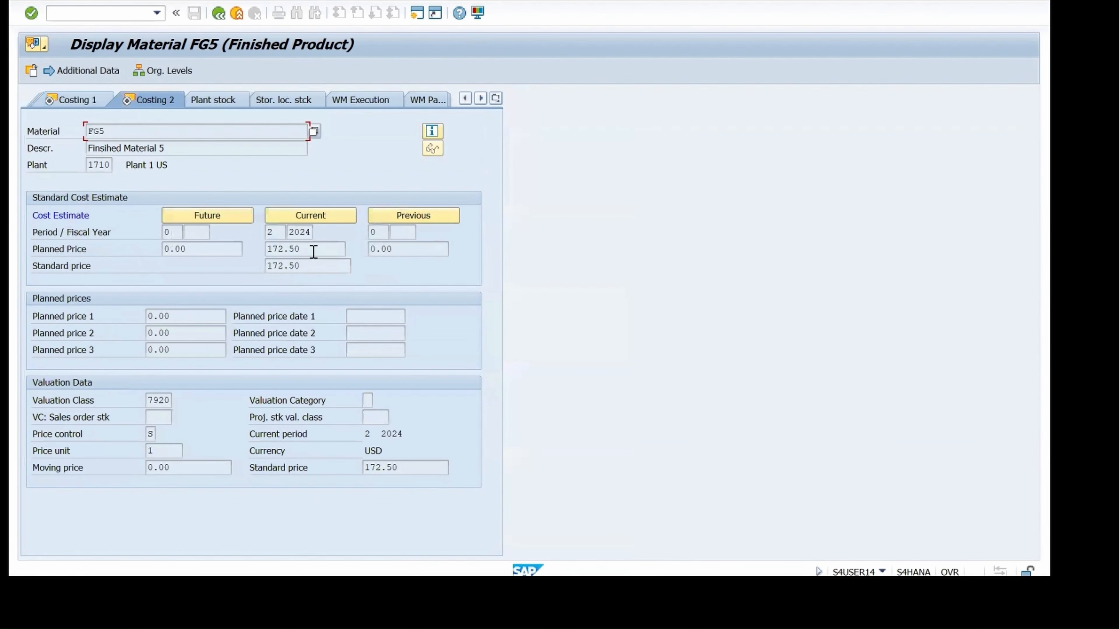
drag(312, 249, 255, 257)
click(256, 258)
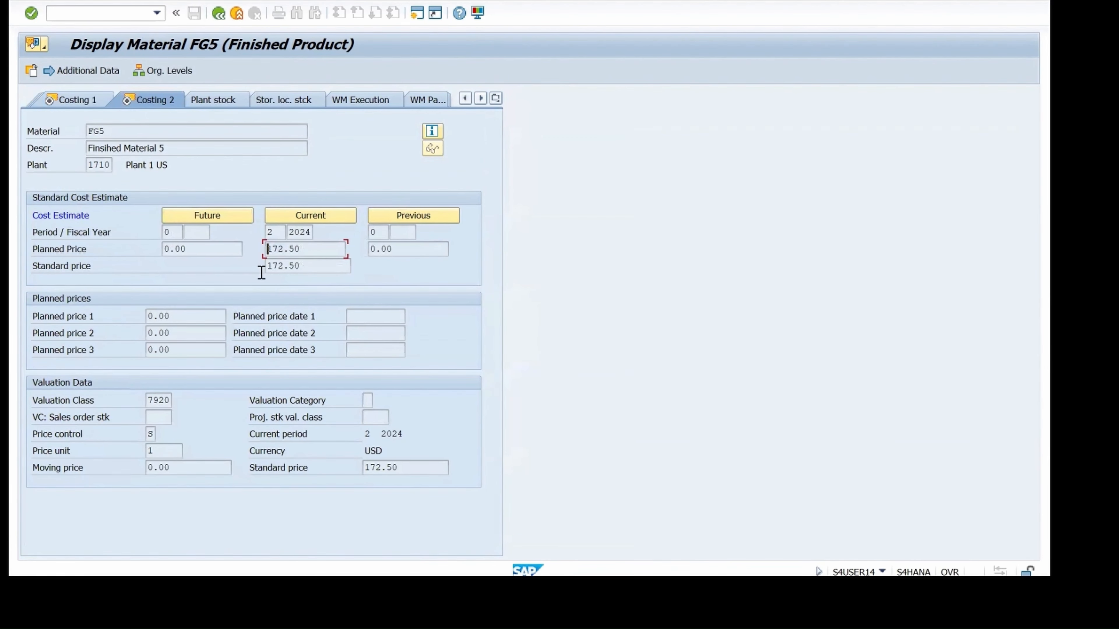
click(274, 232)
Leave the material display and start the Stock/Requirements List transaction MD04.
click(100, 16)
text(/n md04)
key(Return)
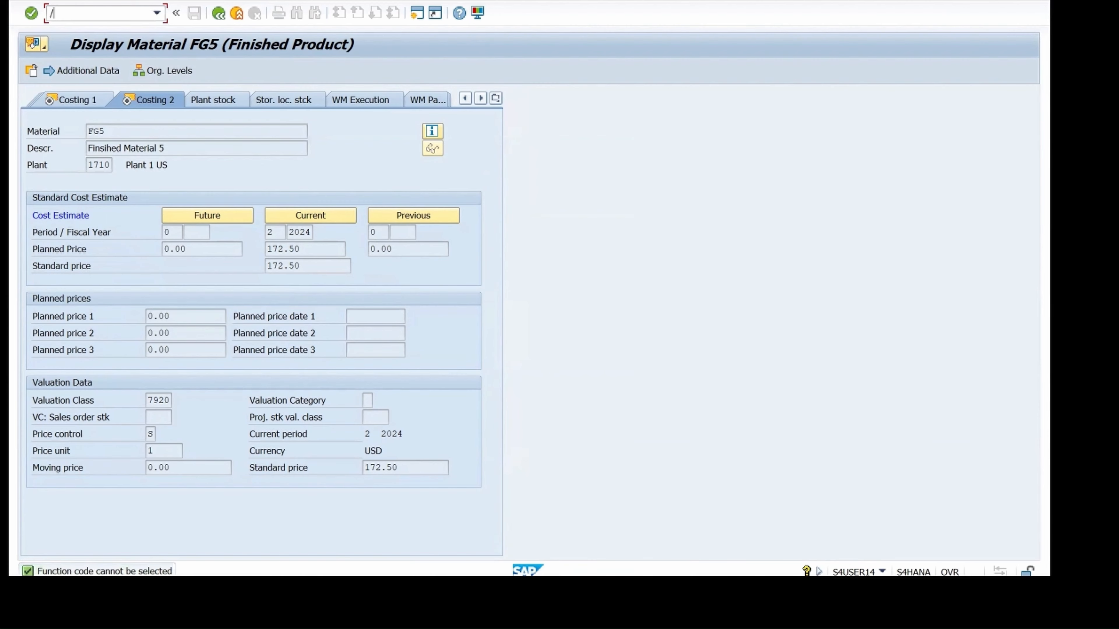
text(4)
key(Return)
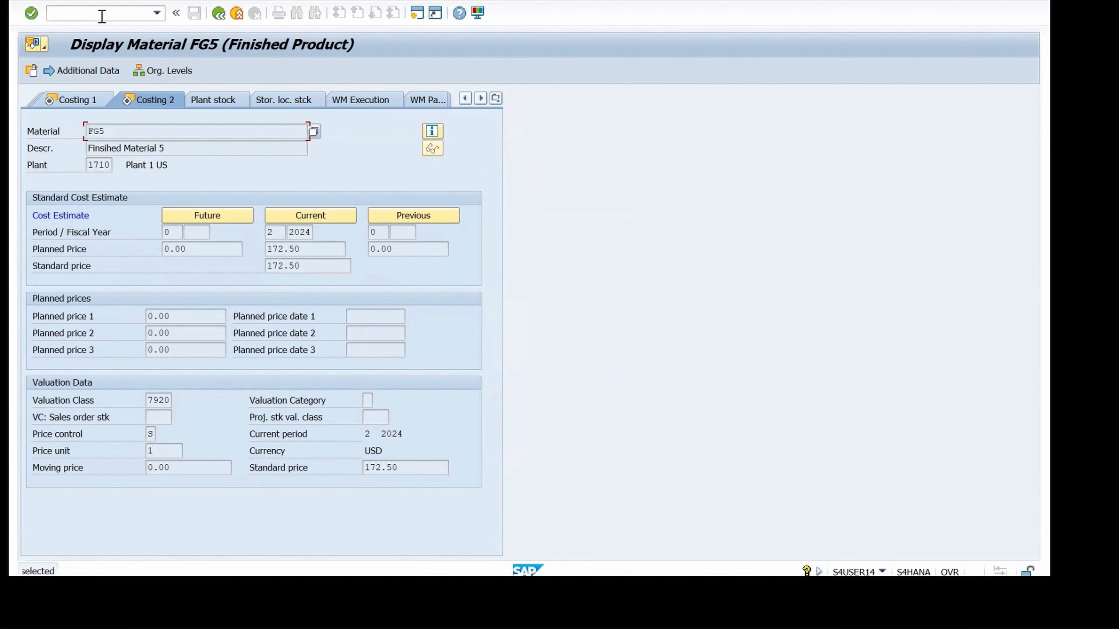
click(102, 16)
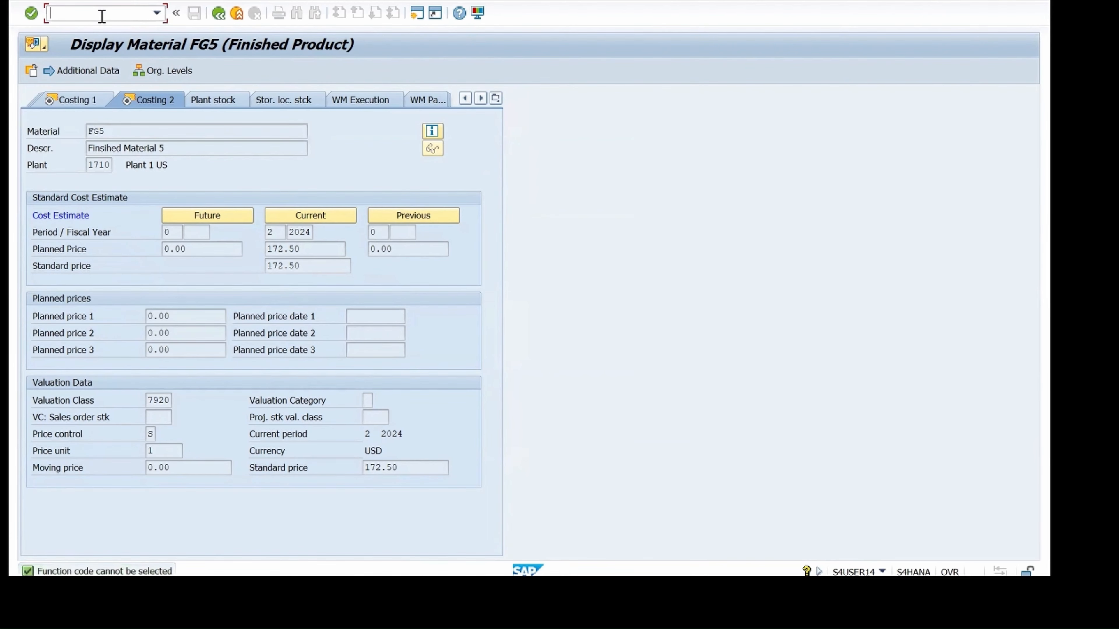
key(Return)
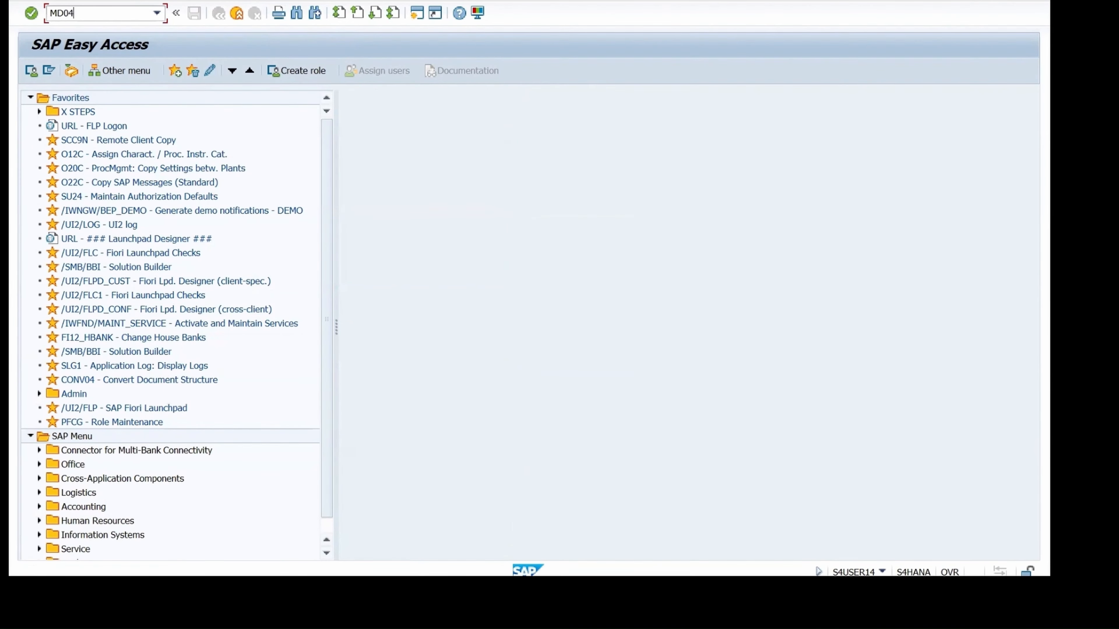
key(Return)
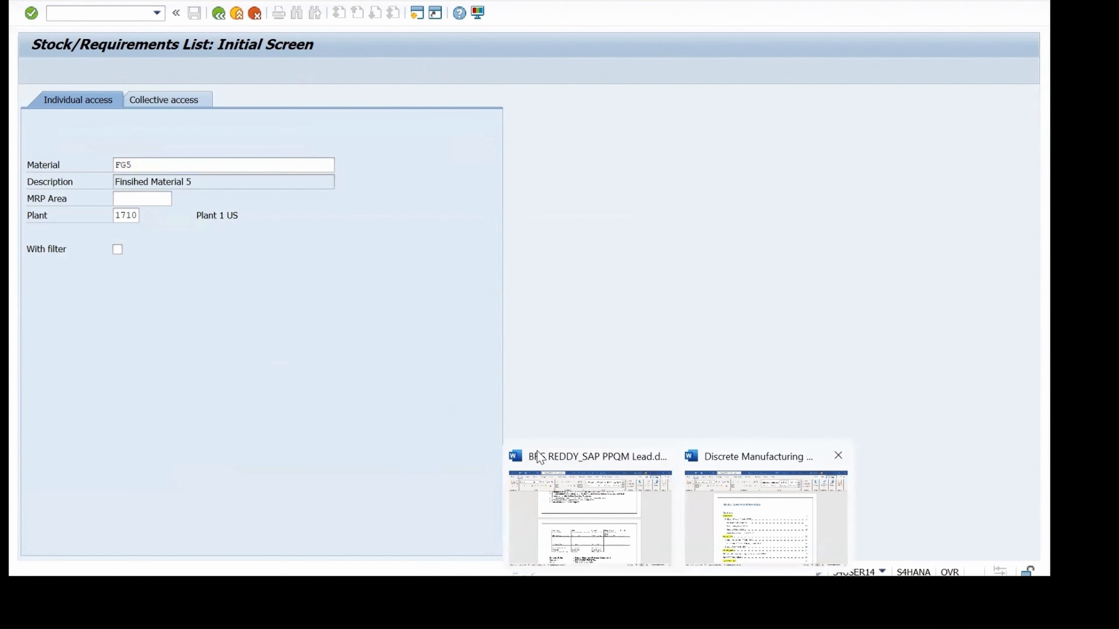
Switch to the Discrete Manufacturing document in Word and look through its contents.
click(748, 507)
scroll(430, 342, down, 3)
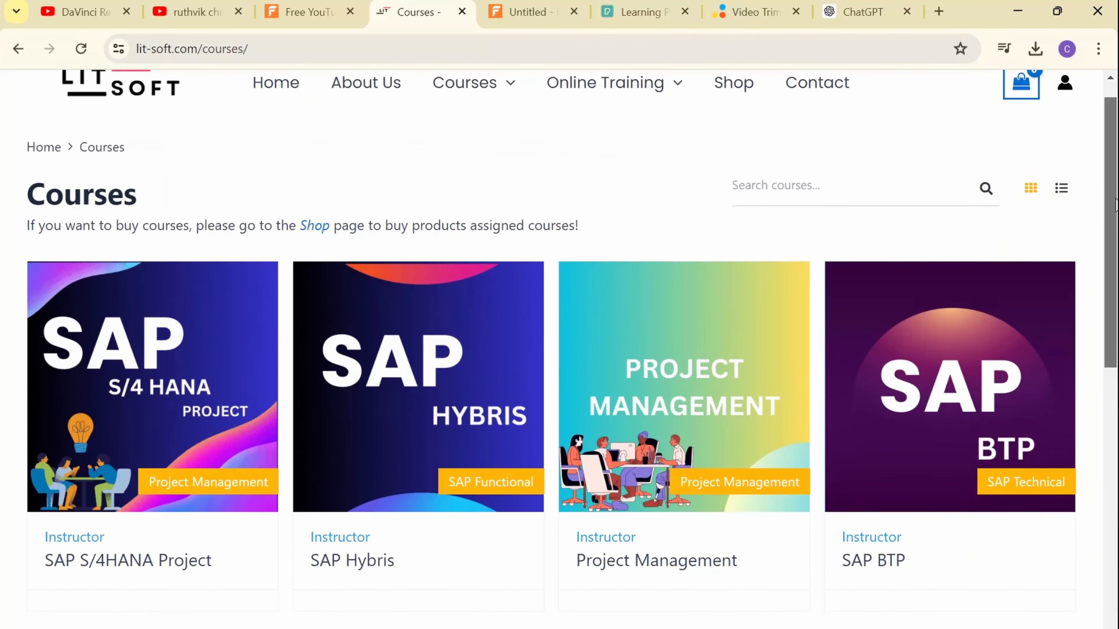
drag(1115, 204, 1115, 371)
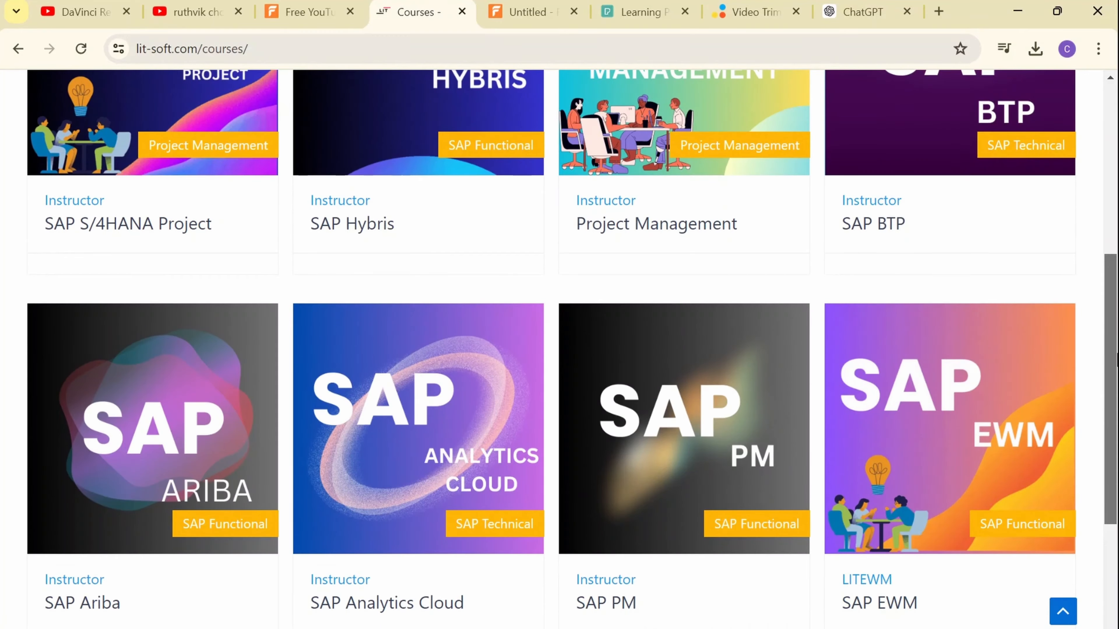